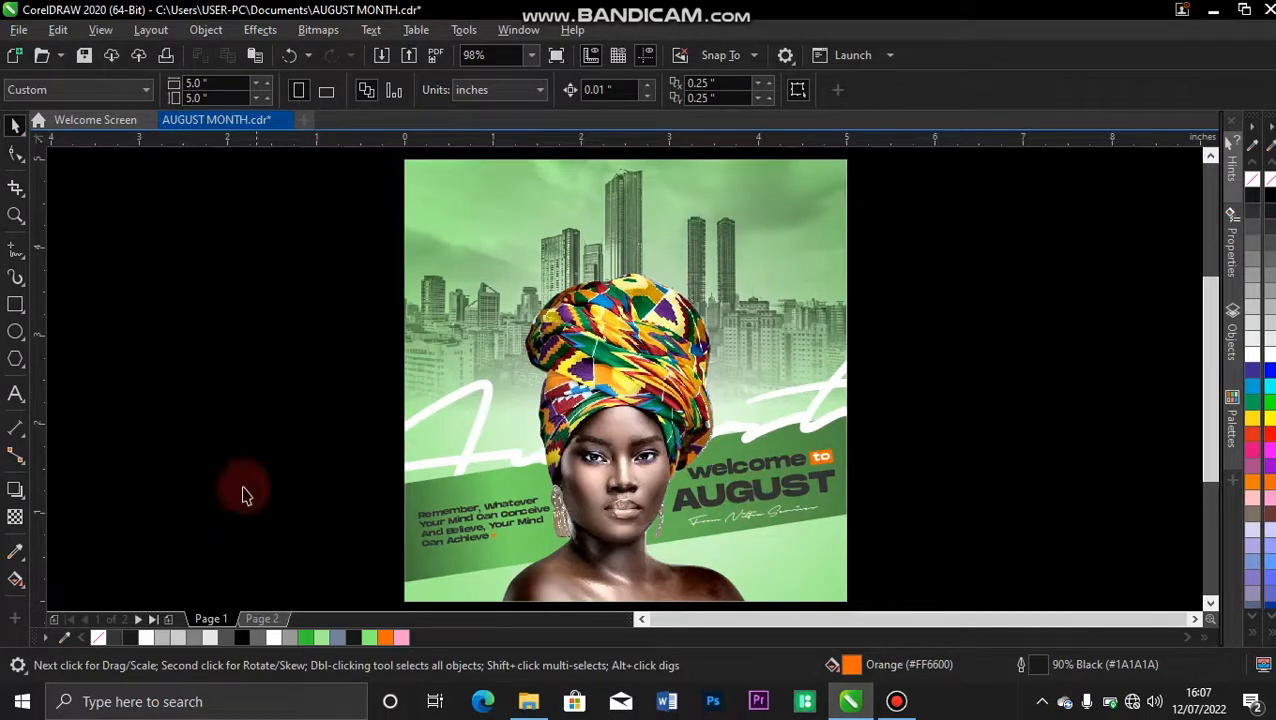
Step: Add a blank page after Page 1, keep its units in inches, and create a page-sized rectangle with no fill
left_click(170, 620)
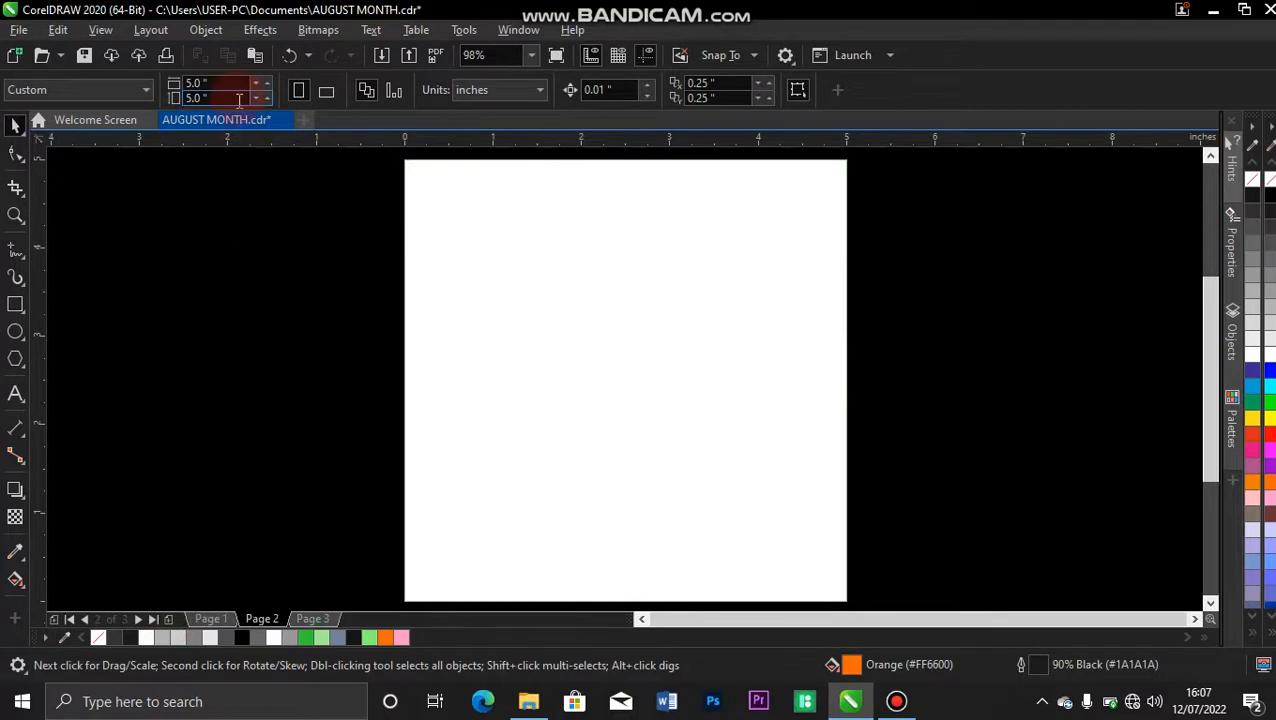
left_click(540, 90)
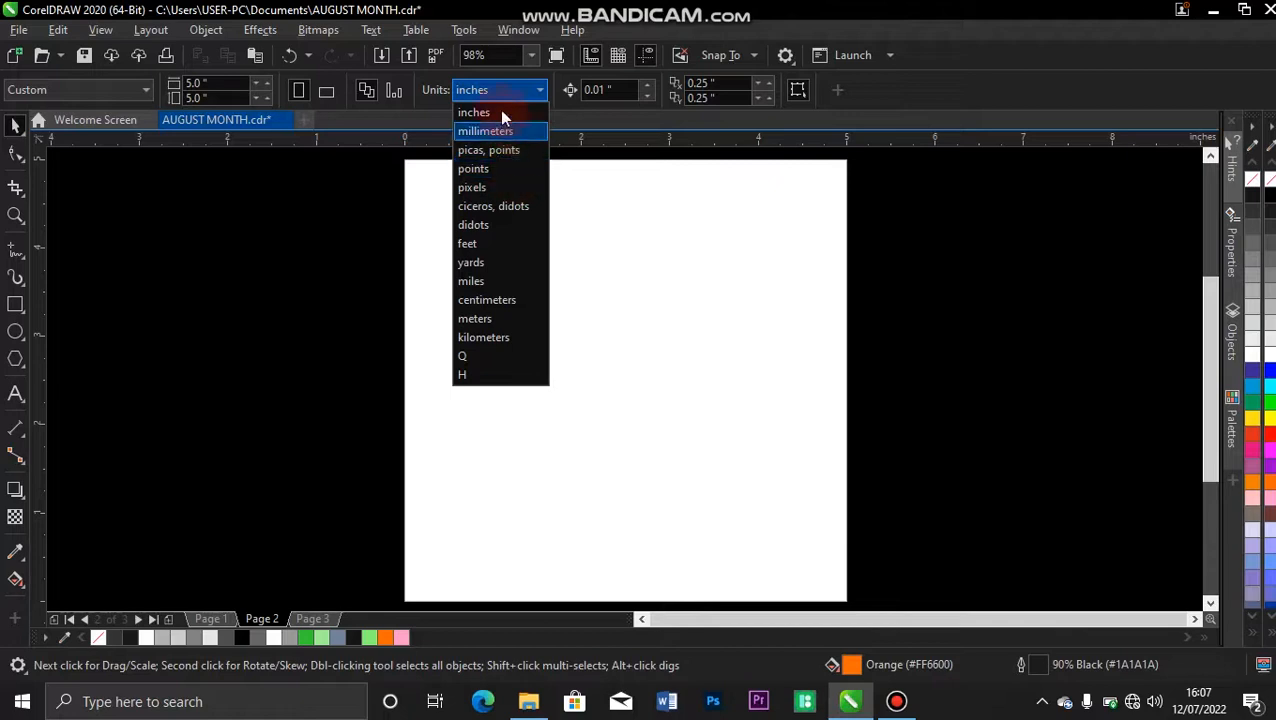
left_click(538, 92)
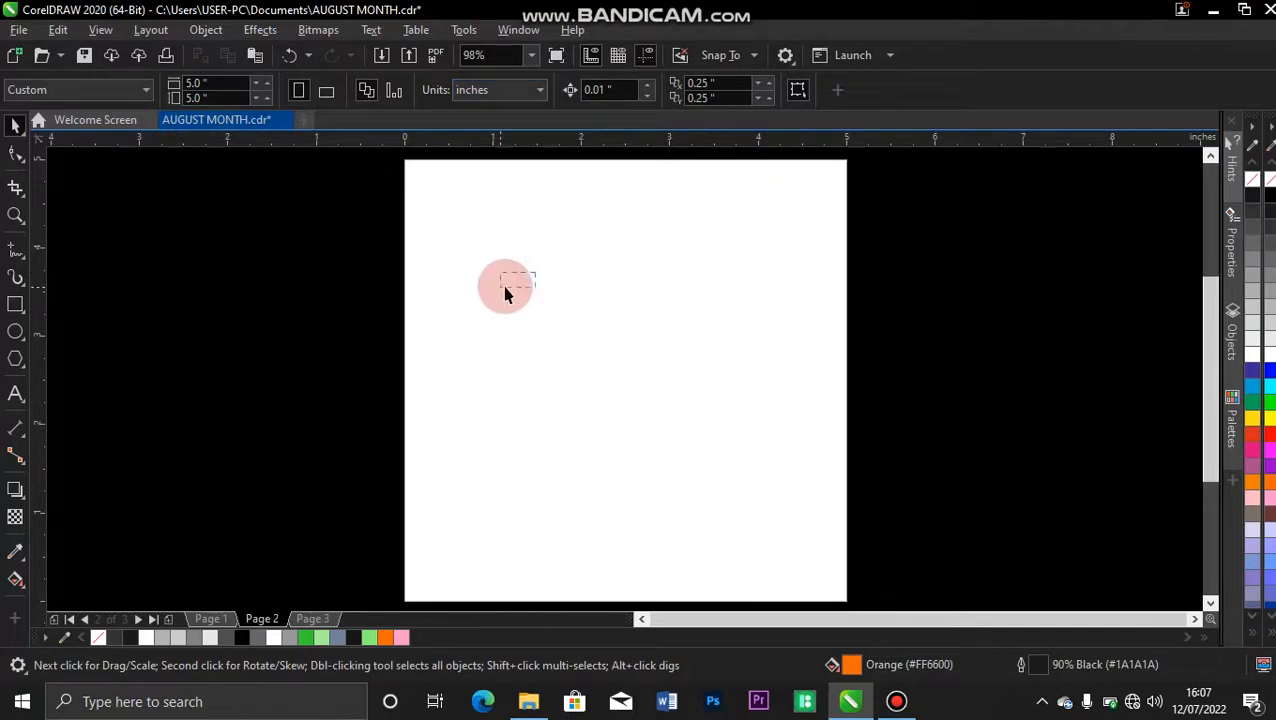
double_click(16, 305)
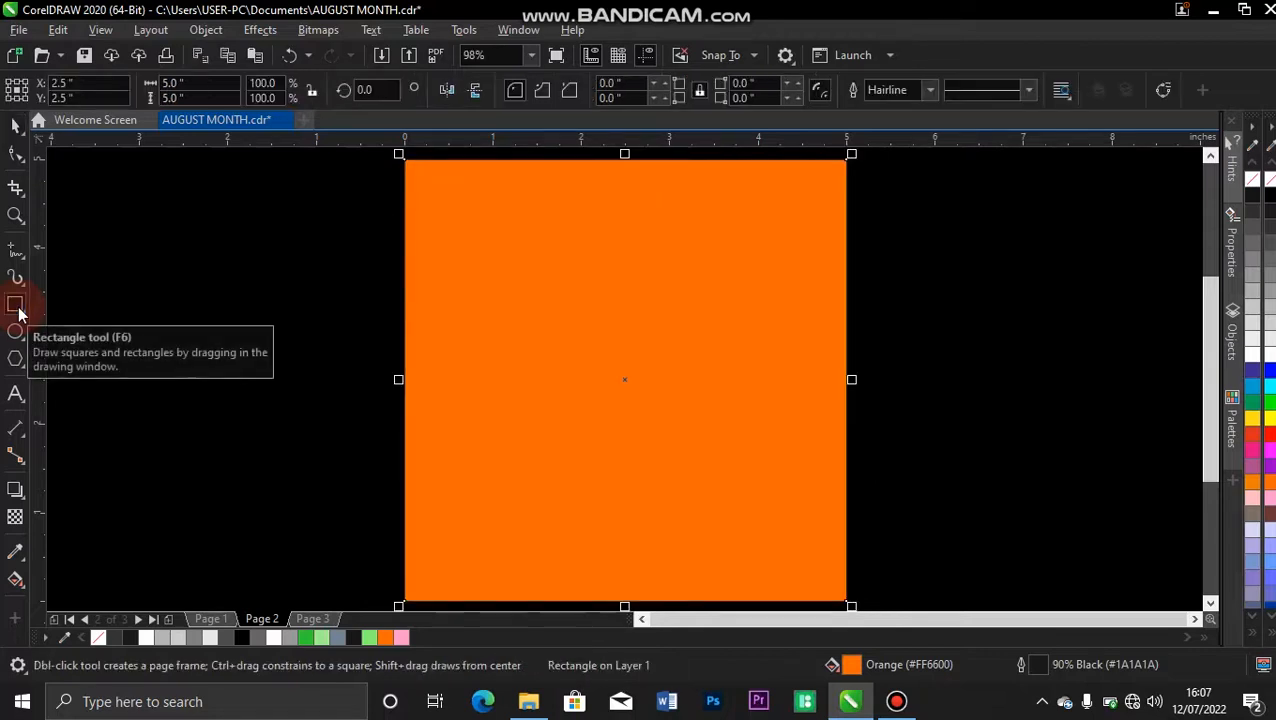
left_click(99, 637)
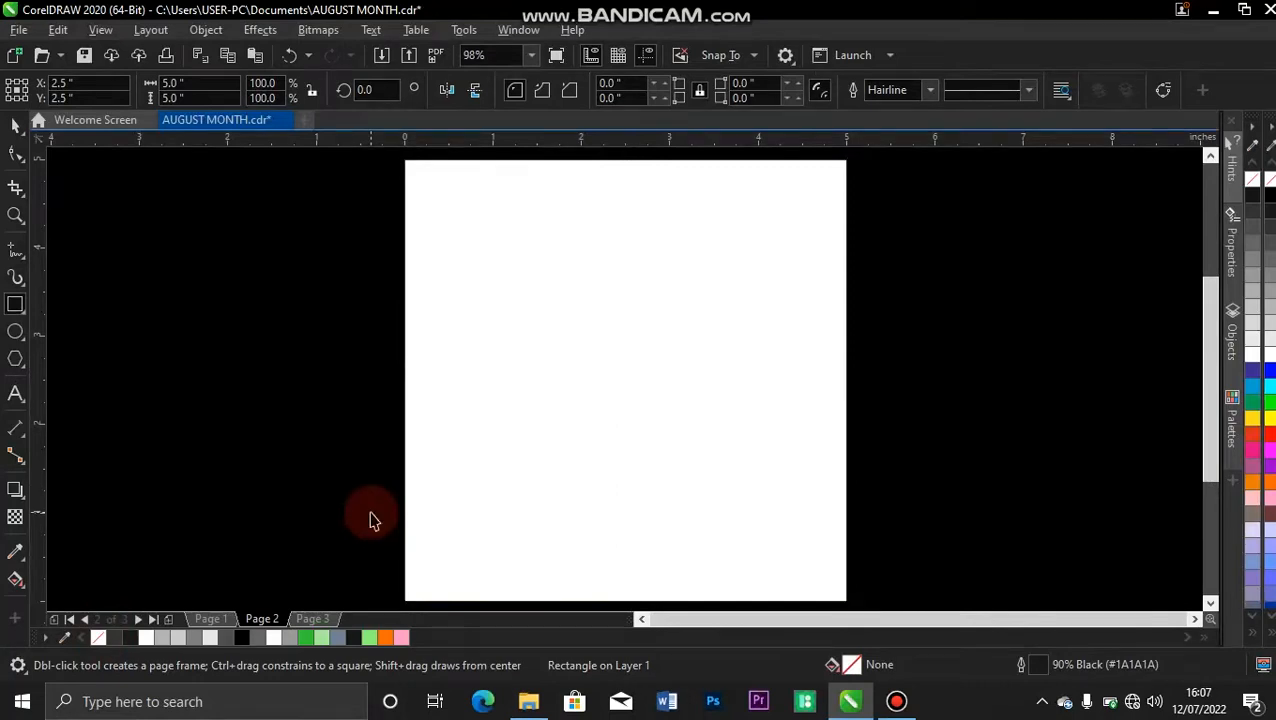
Step: Move the unfilled rectangle partly off the page, and undo the move
key("space")
left_click_drag(550, 370, 317, 398)
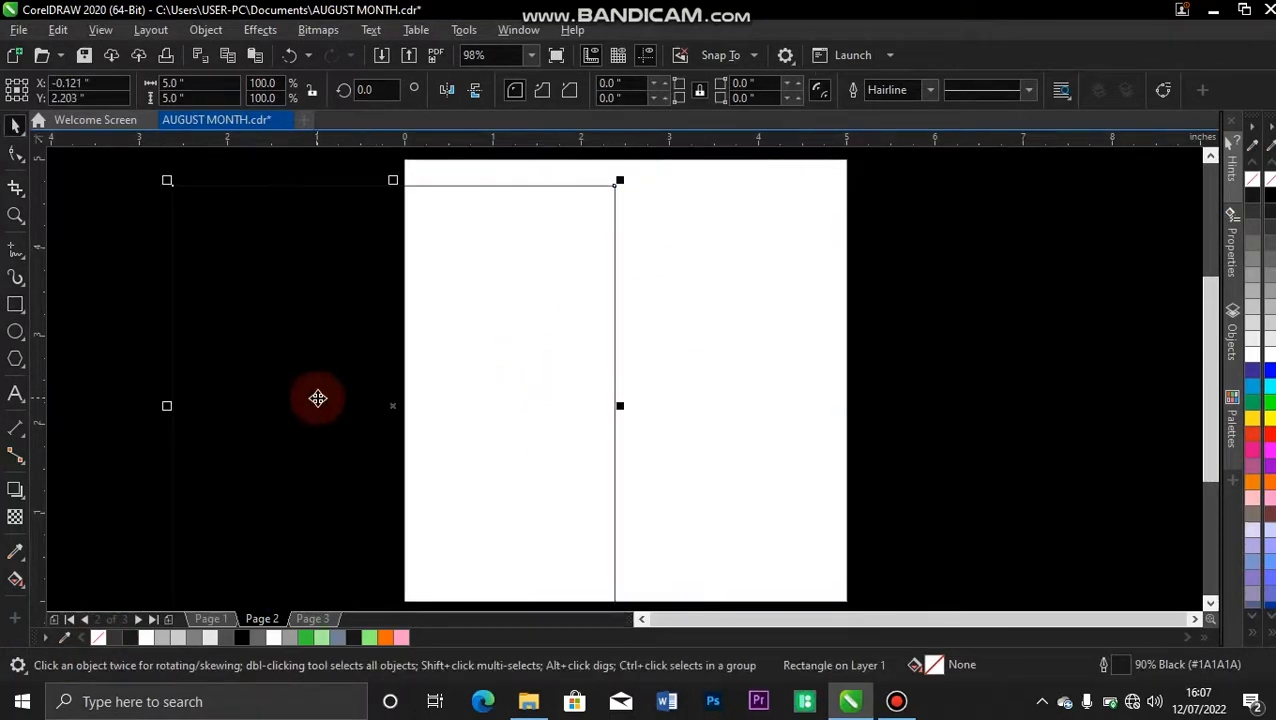
key("ctrl+z")
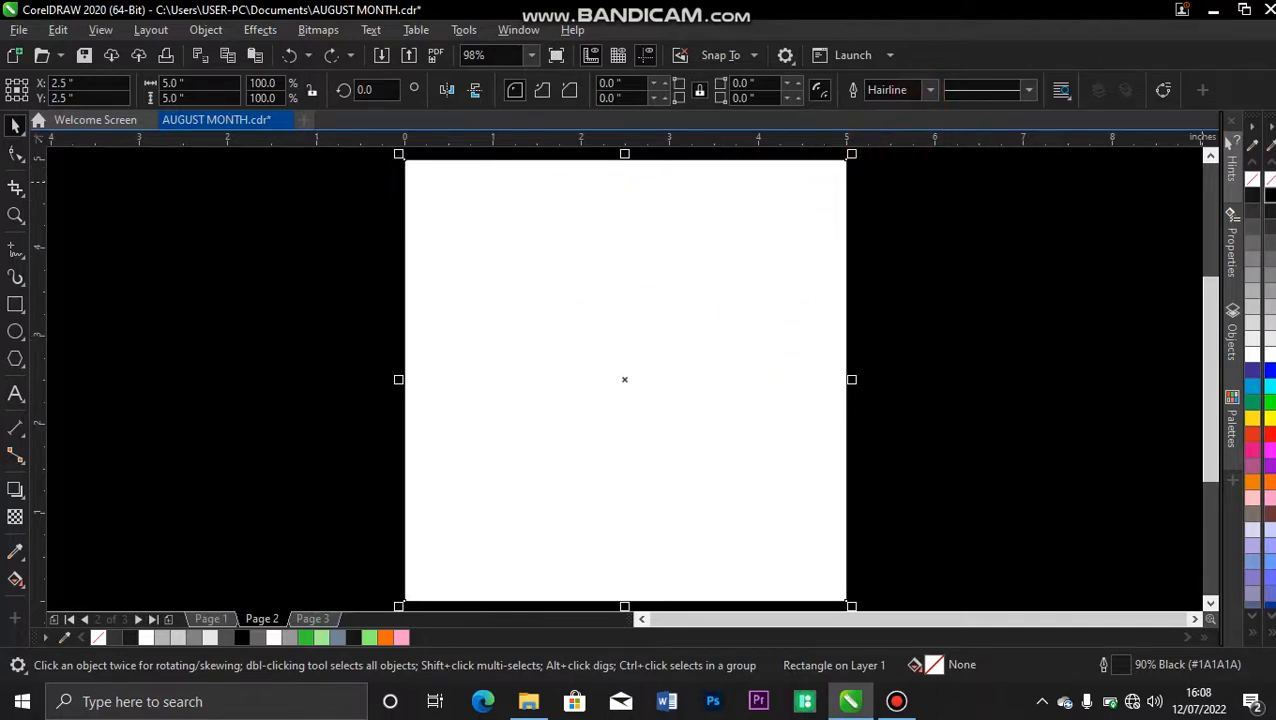
Step: Remove the rectangle's outline, trying a 0.75 pt width before setting it back to None
right_click(1254, 183)
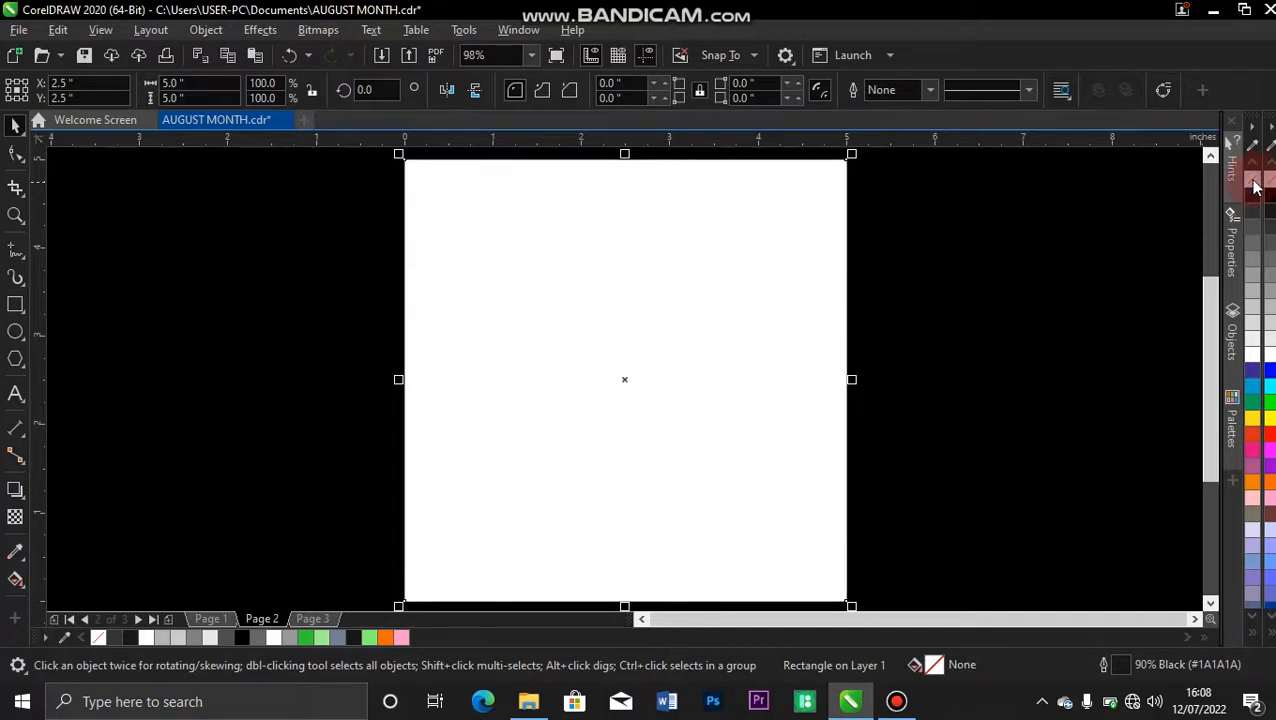
left_click(931, 91)
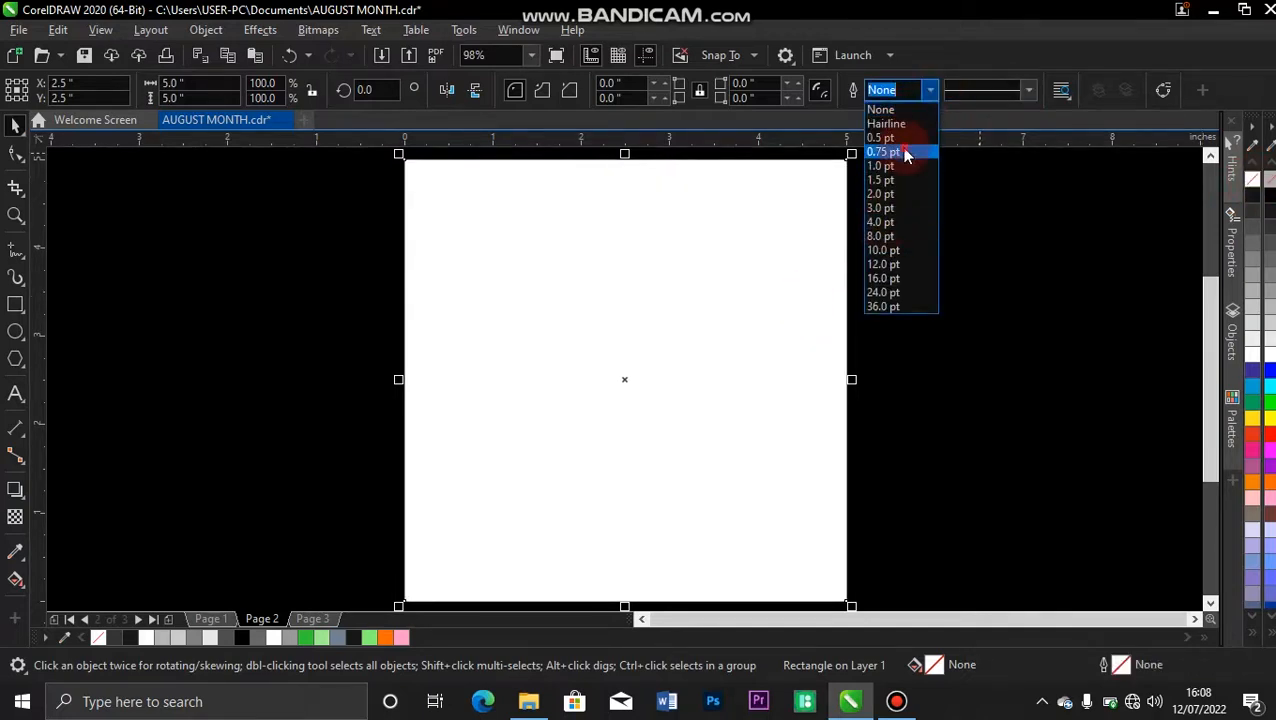
left_click(905, 155)
left_click(931, 92)
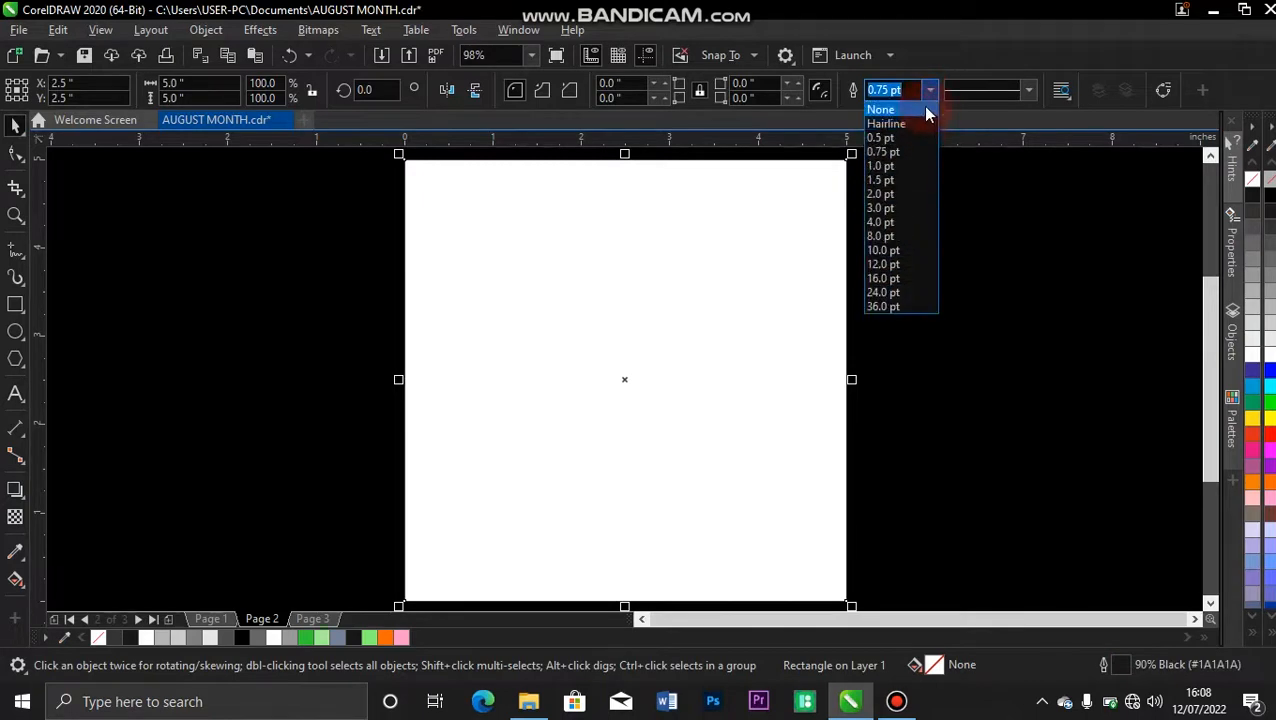
left_click(924, 109)
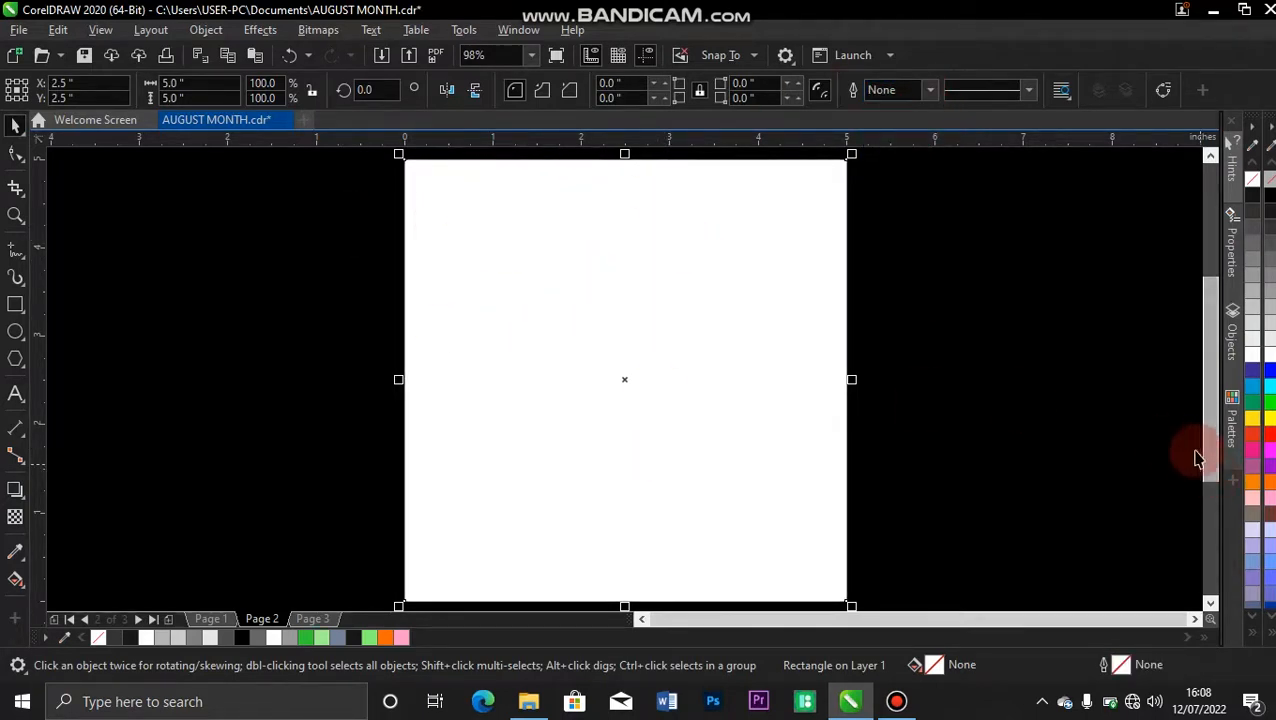
Step: Fill the rectangle with Light Green and refine the uniform fill to the softer green #77C786 using the HSB colour viewer
left_click(1270, 634)
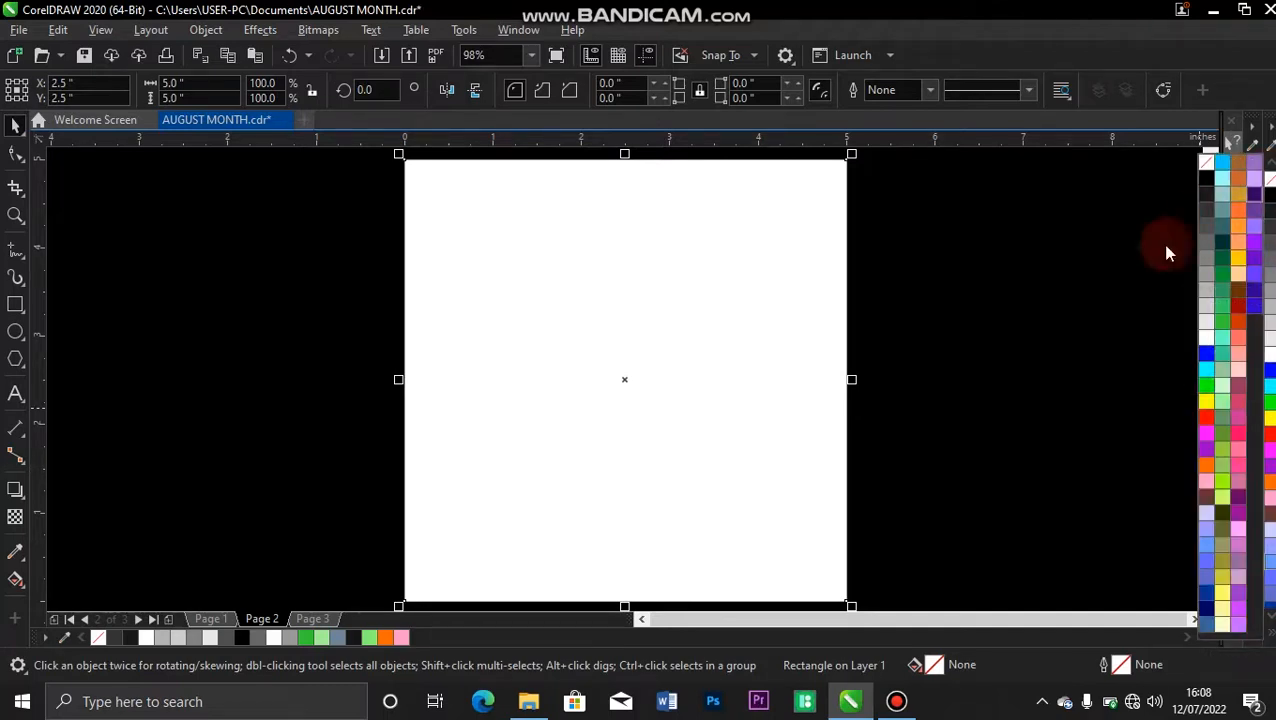
left_click(1228, 318)
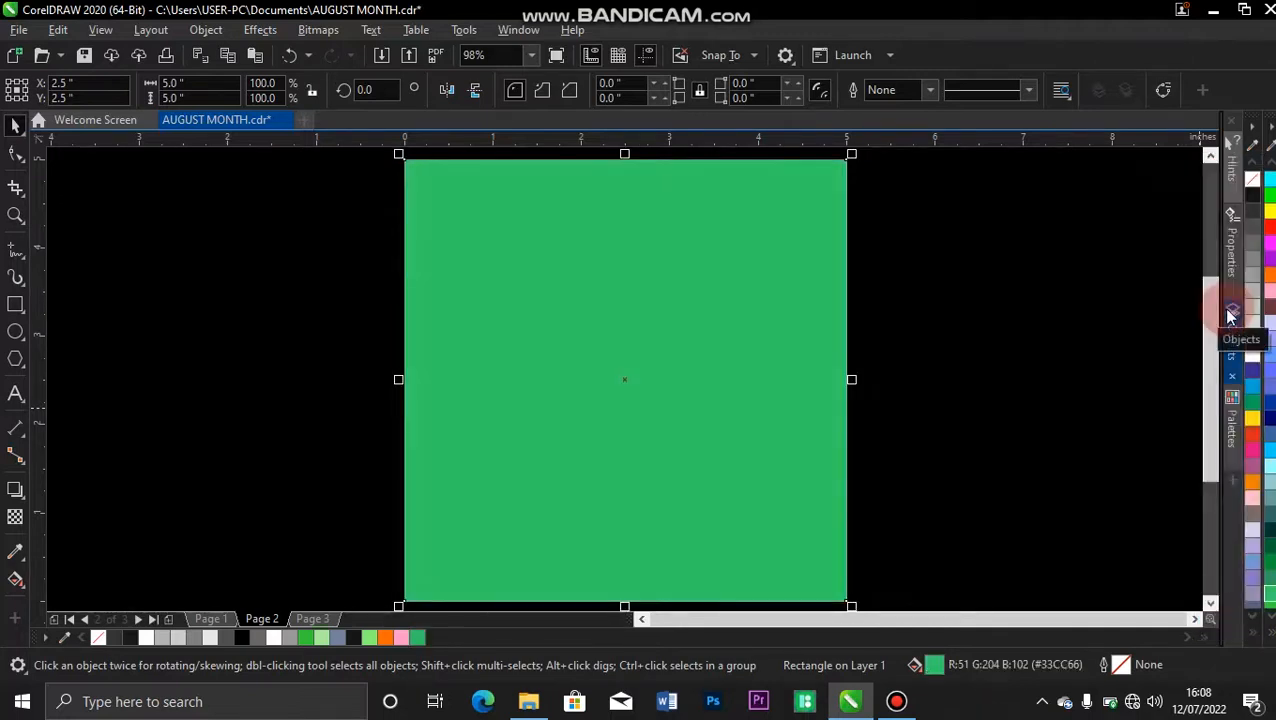
double_click(935, 668)
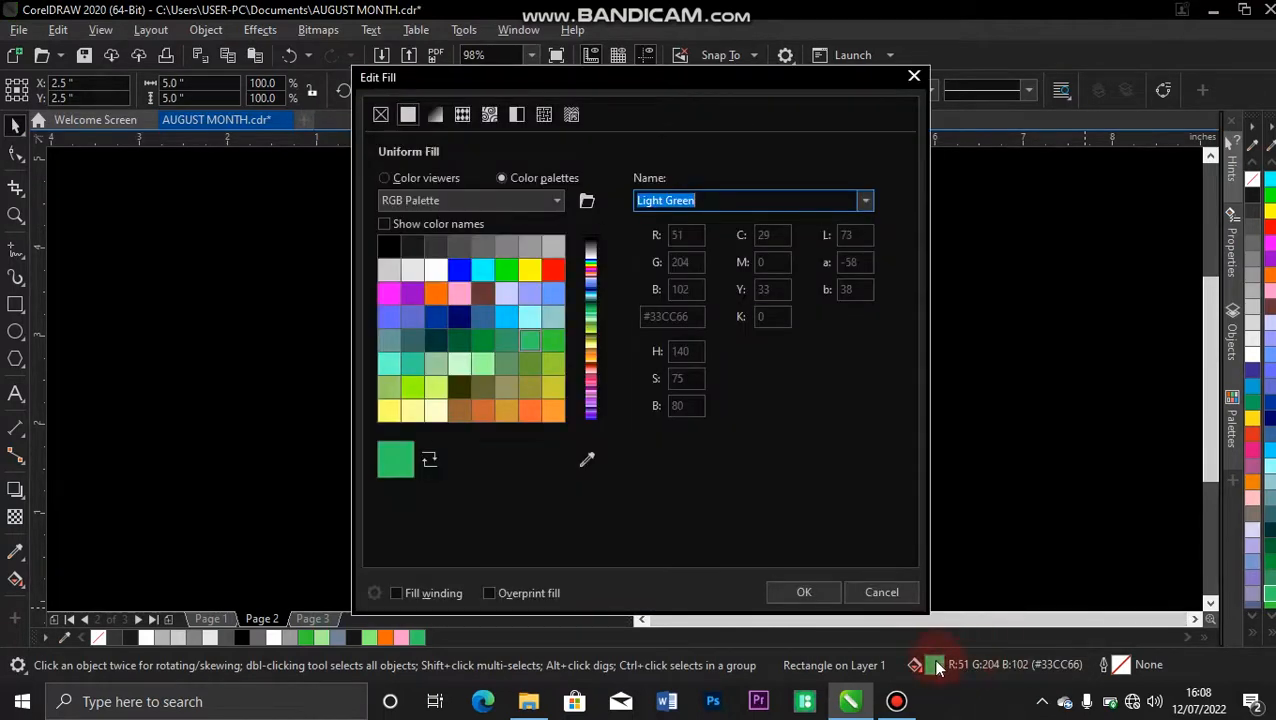
left_click(386, 178)
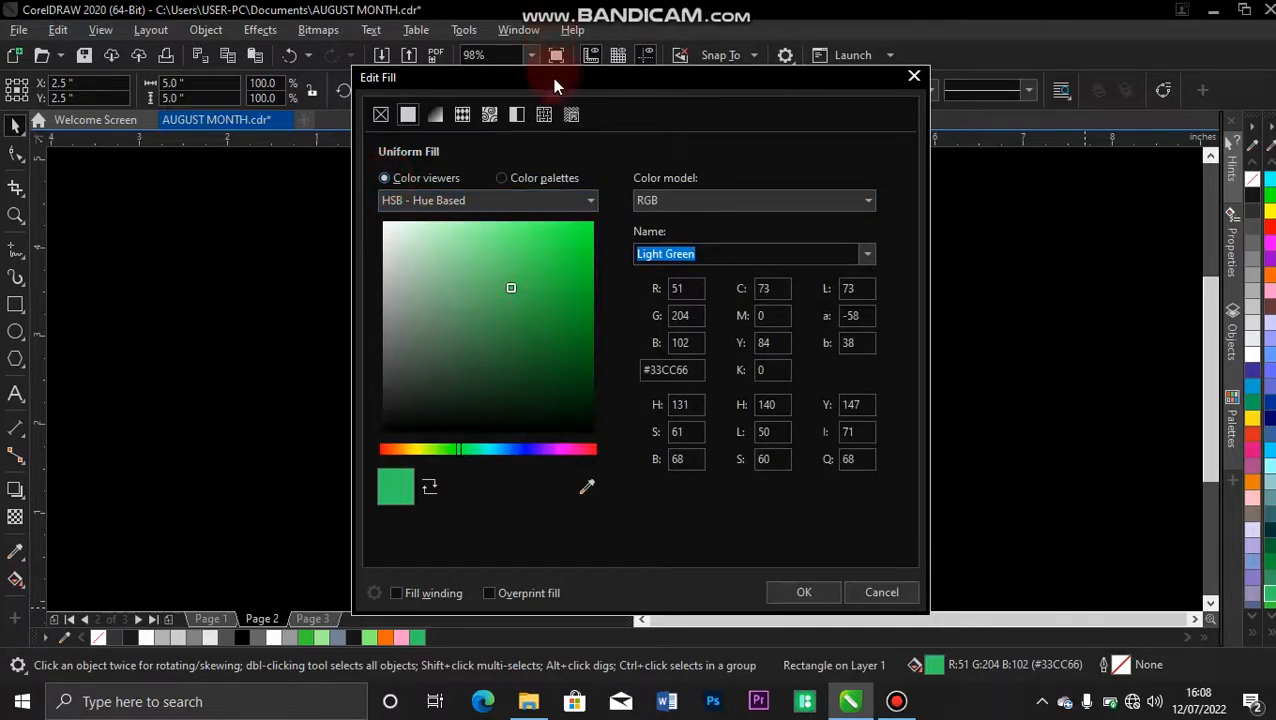
left_click_drag(552, 76, 858, 74)
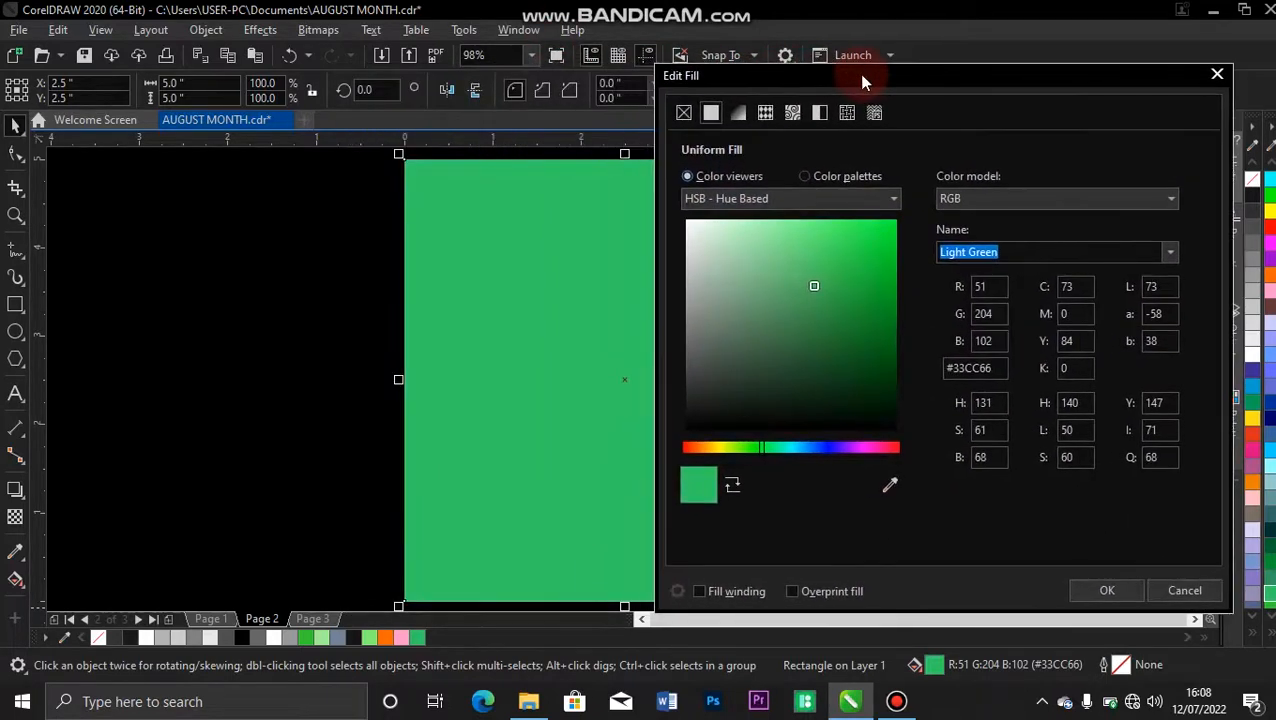
left_click(797, 274)
left_click(790, 260)
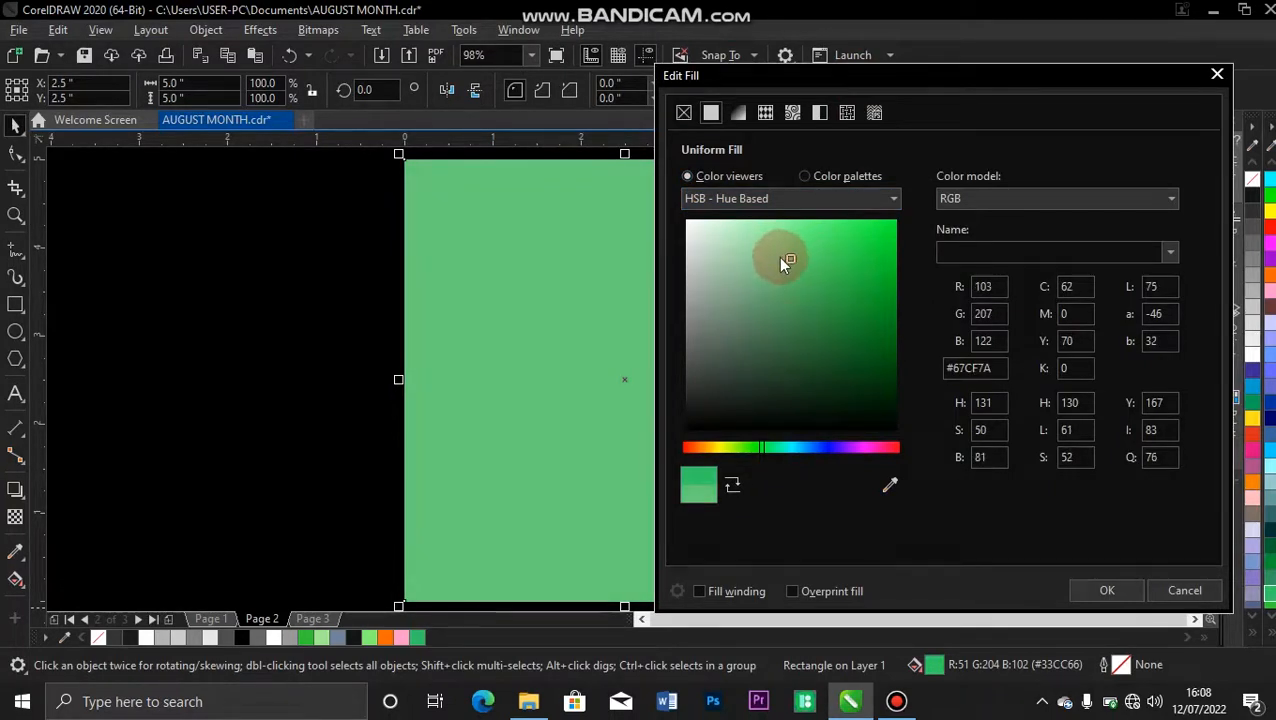
left_click(783, 286)
left_click(768, 286)
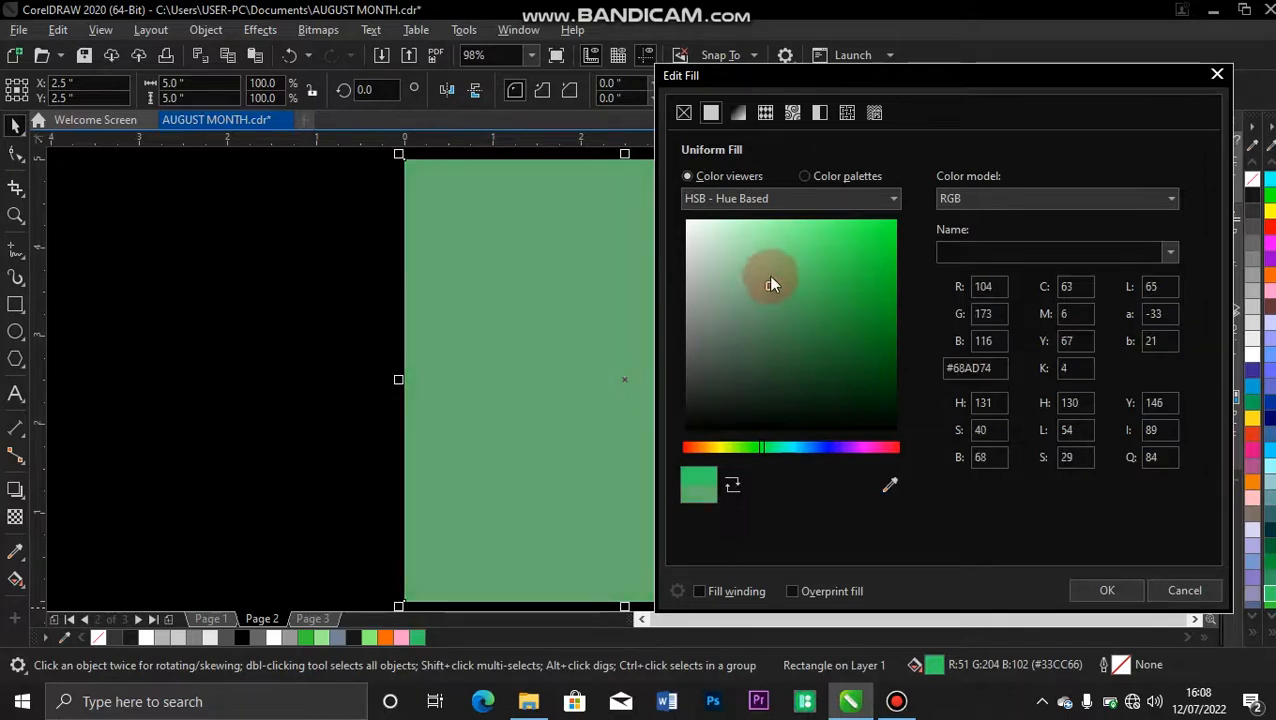
left_click(761, 272)
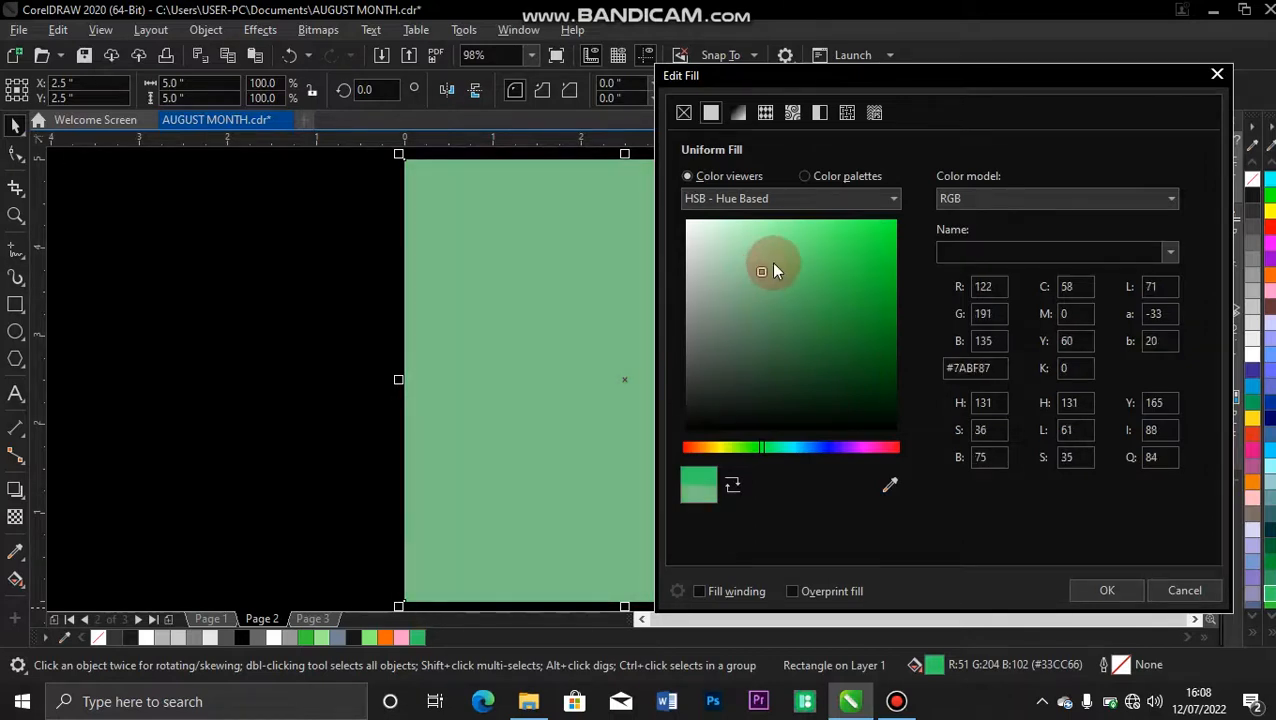
left_click(770, 266)
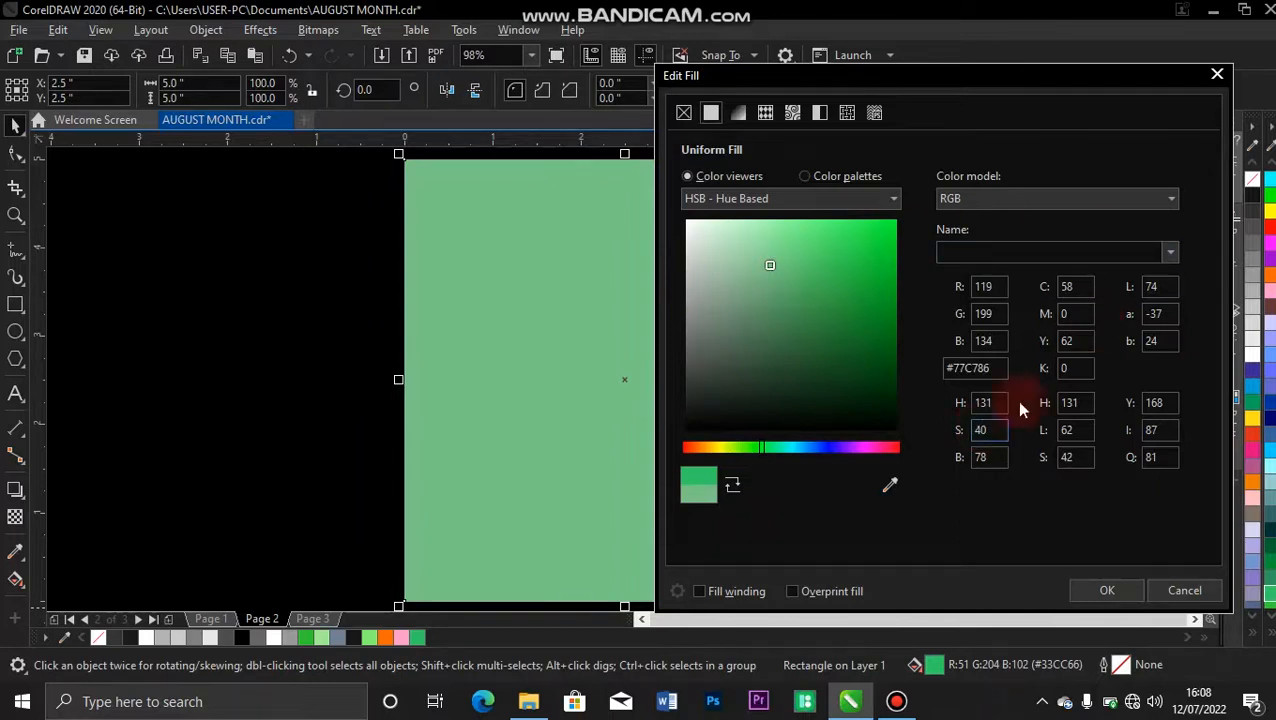
left_click(1101, 592)
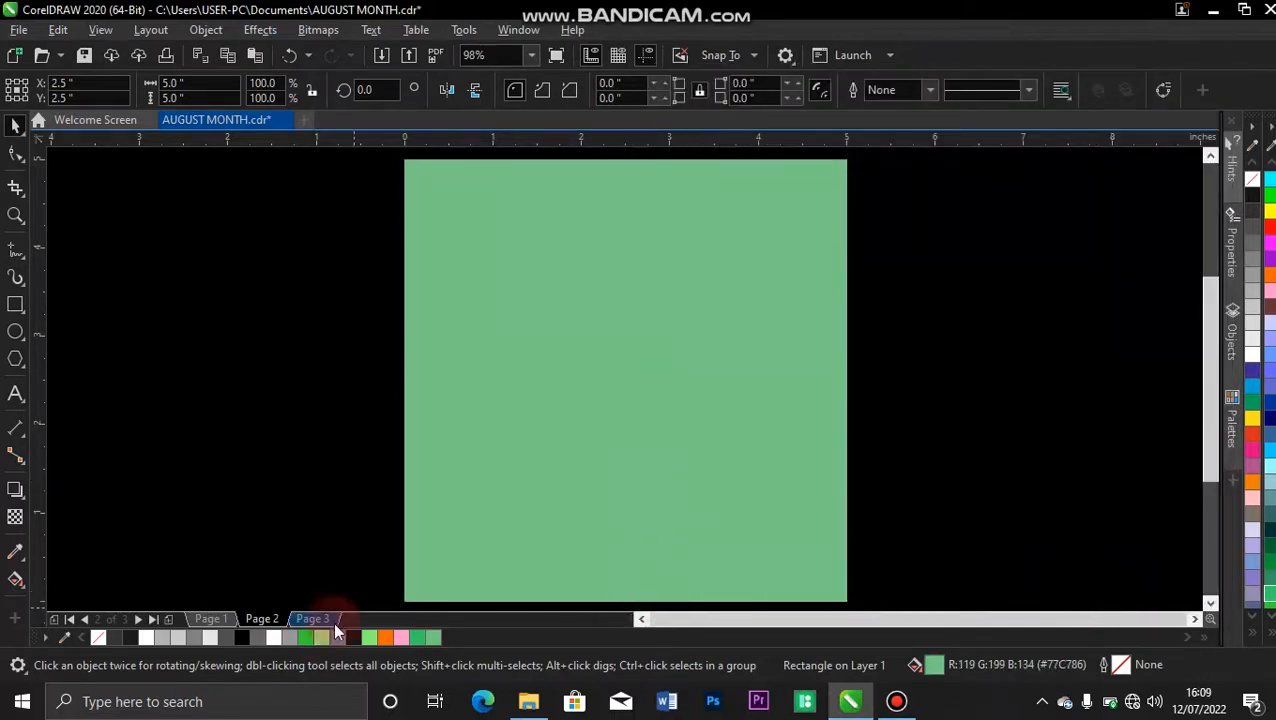
Step: Try the document palette's Spring Green, #A0F291, #77C786 and #85F771 as the rectangle's fill colour
left_click(309, 636)
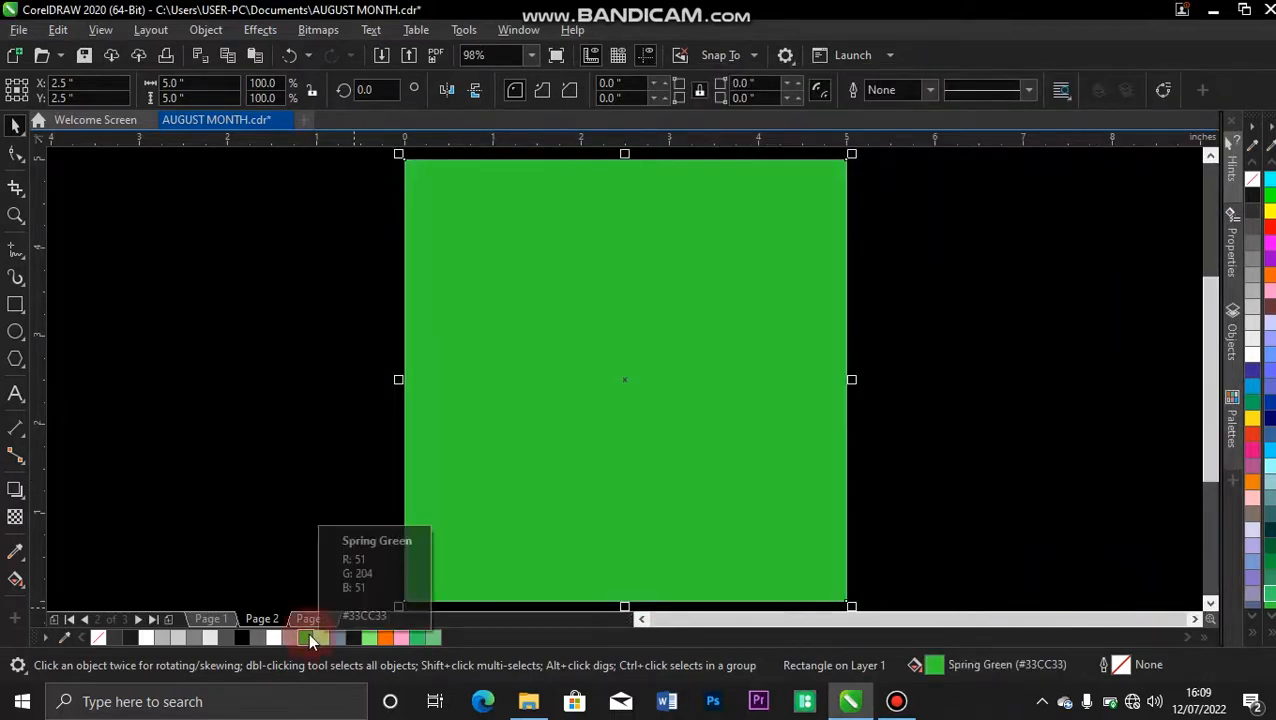
key("ctrl+z")
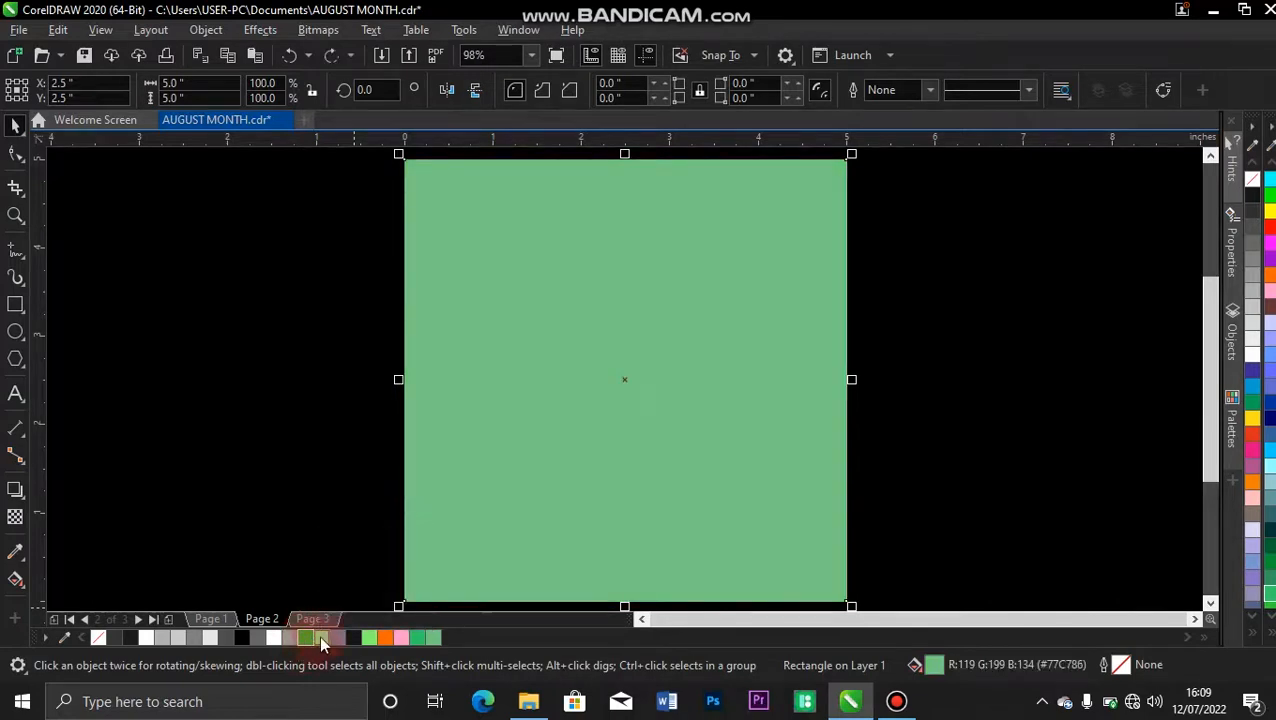
left_click(320, 637)
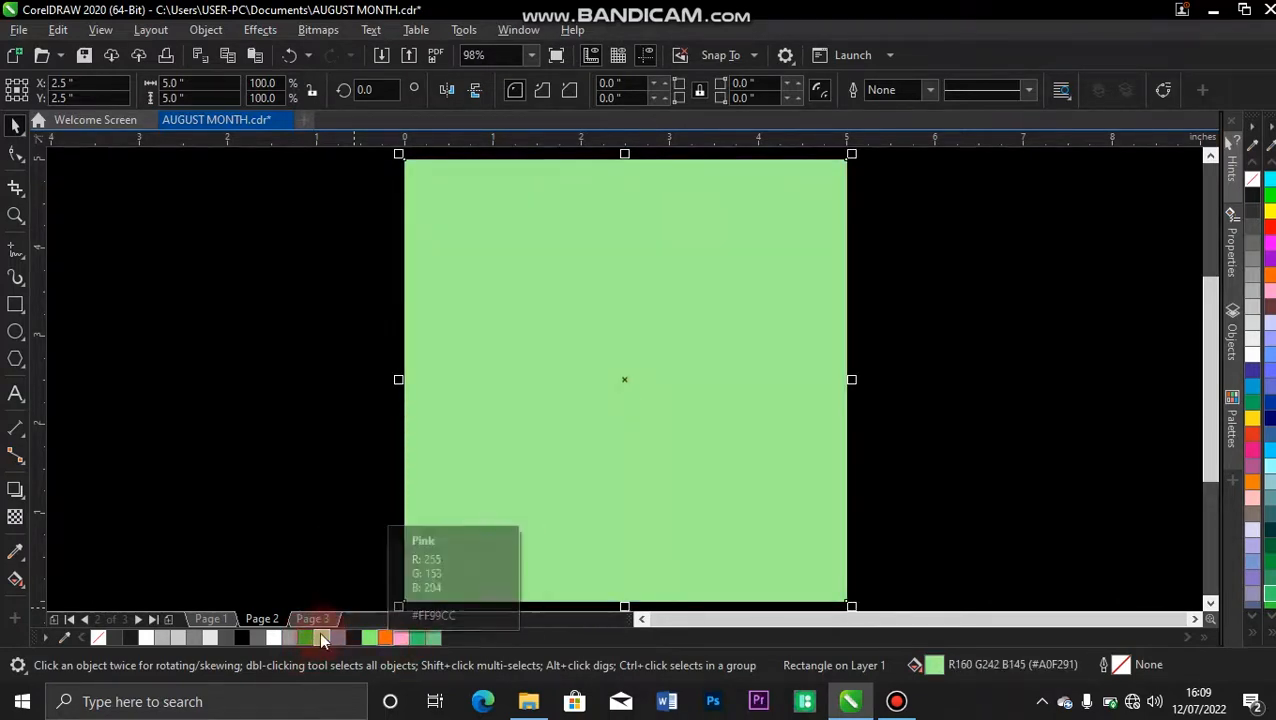
left_click(436, 640)
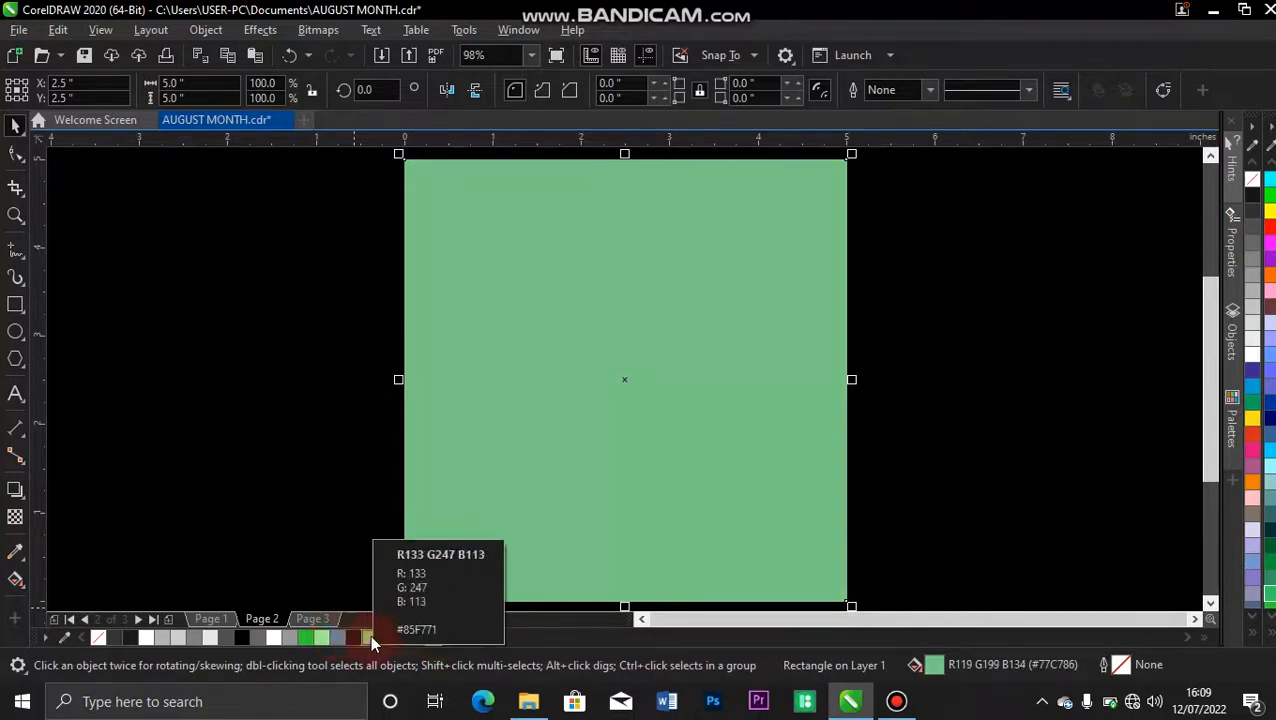
left_click(326, 637)
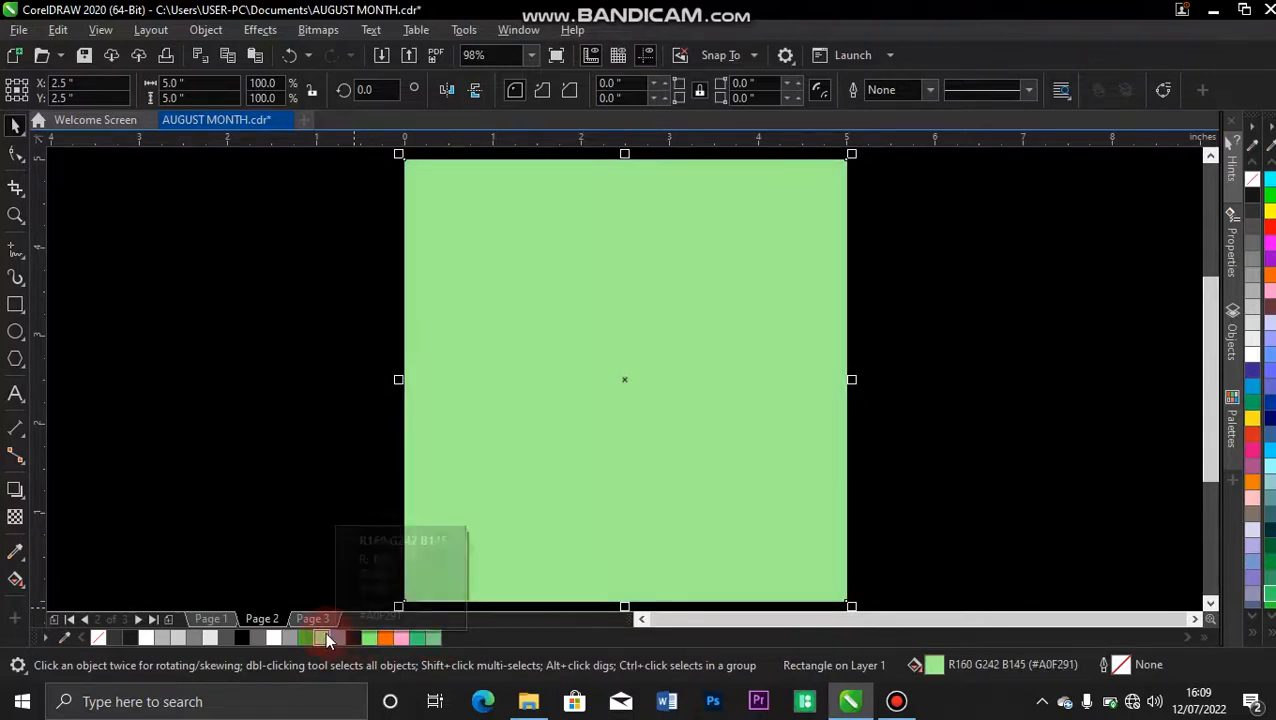
left_click(369, 639)
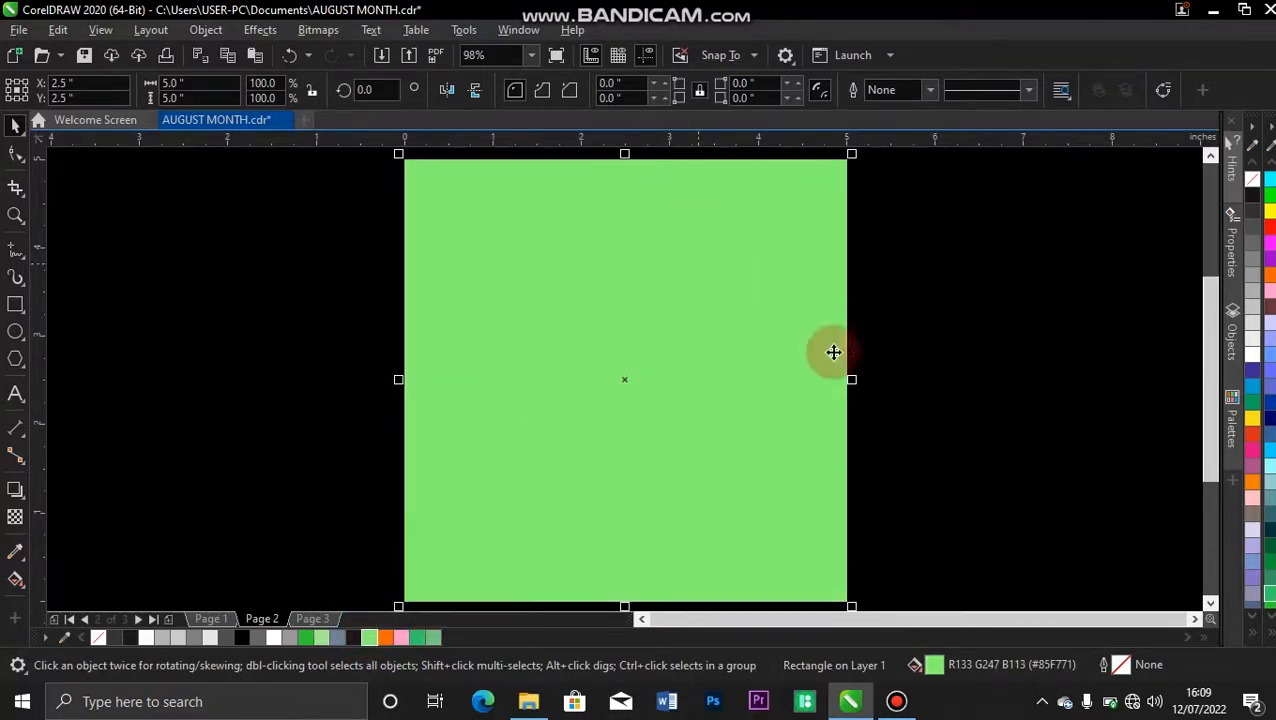
Step: Examine the colour values of the rectangle's current green fill in the fill editor's colour viewer
double_click(936, 668)
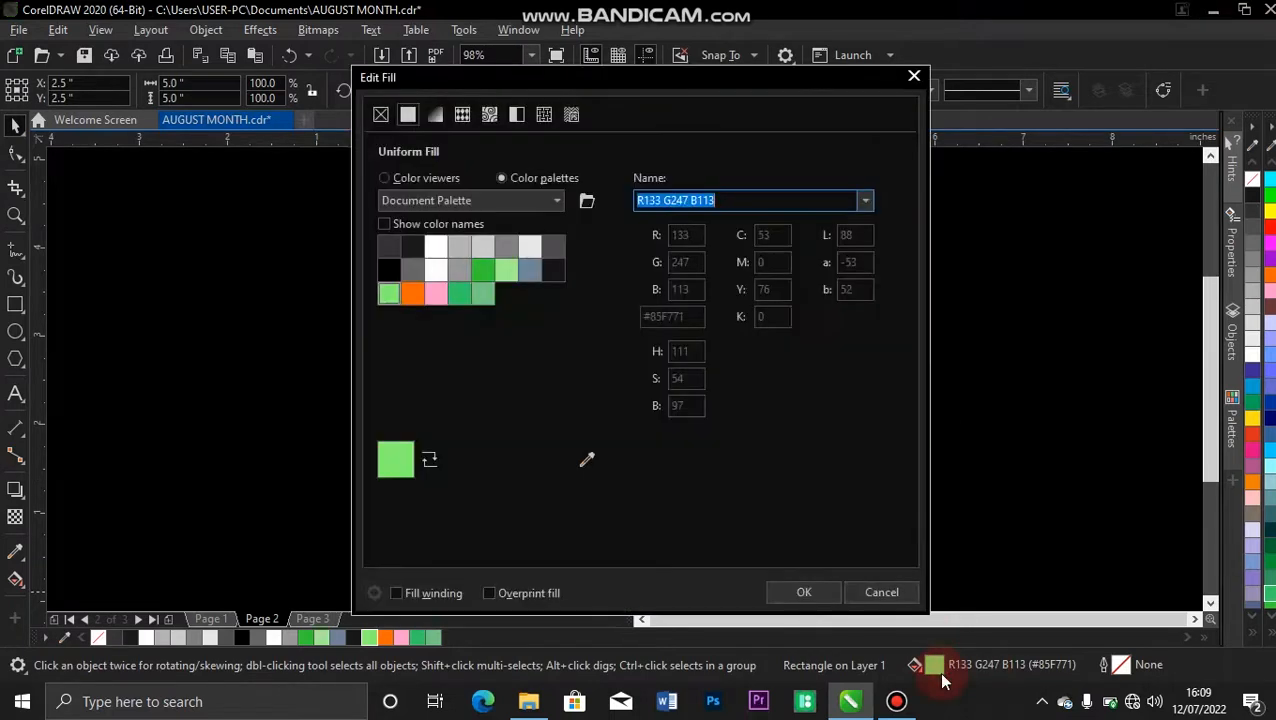
left_click(386, 179)
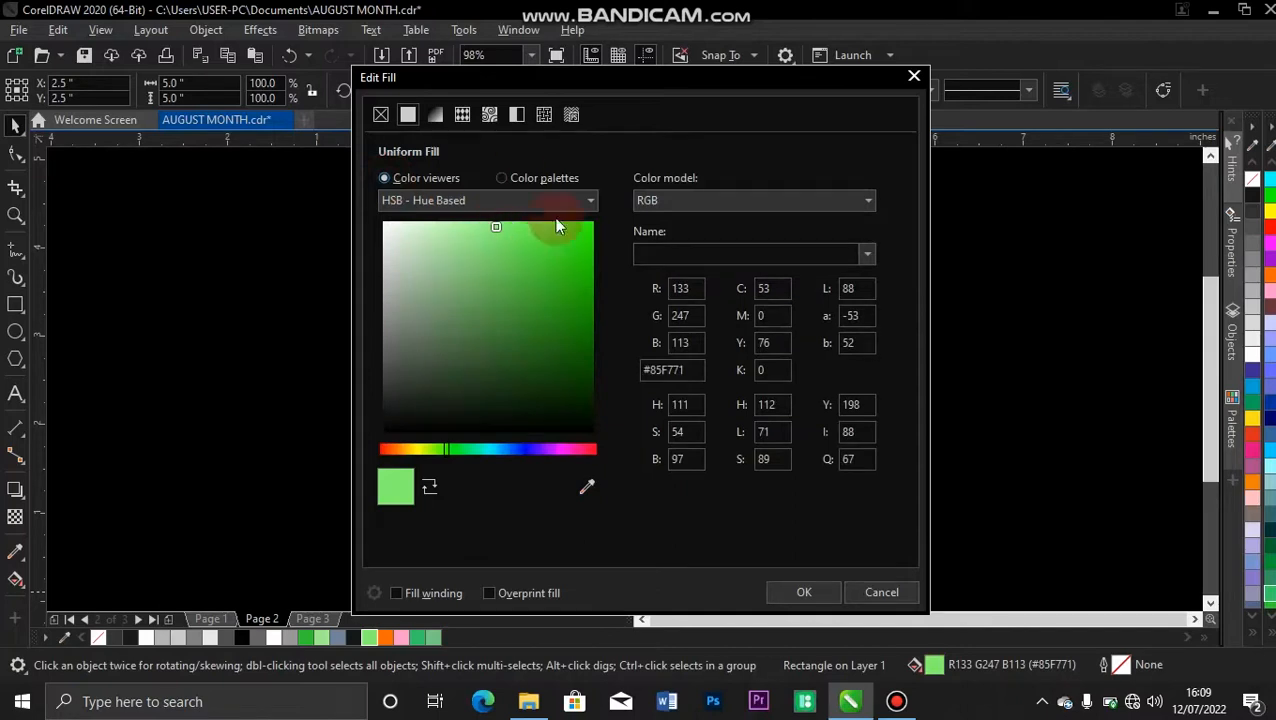
left_click(914, 78)
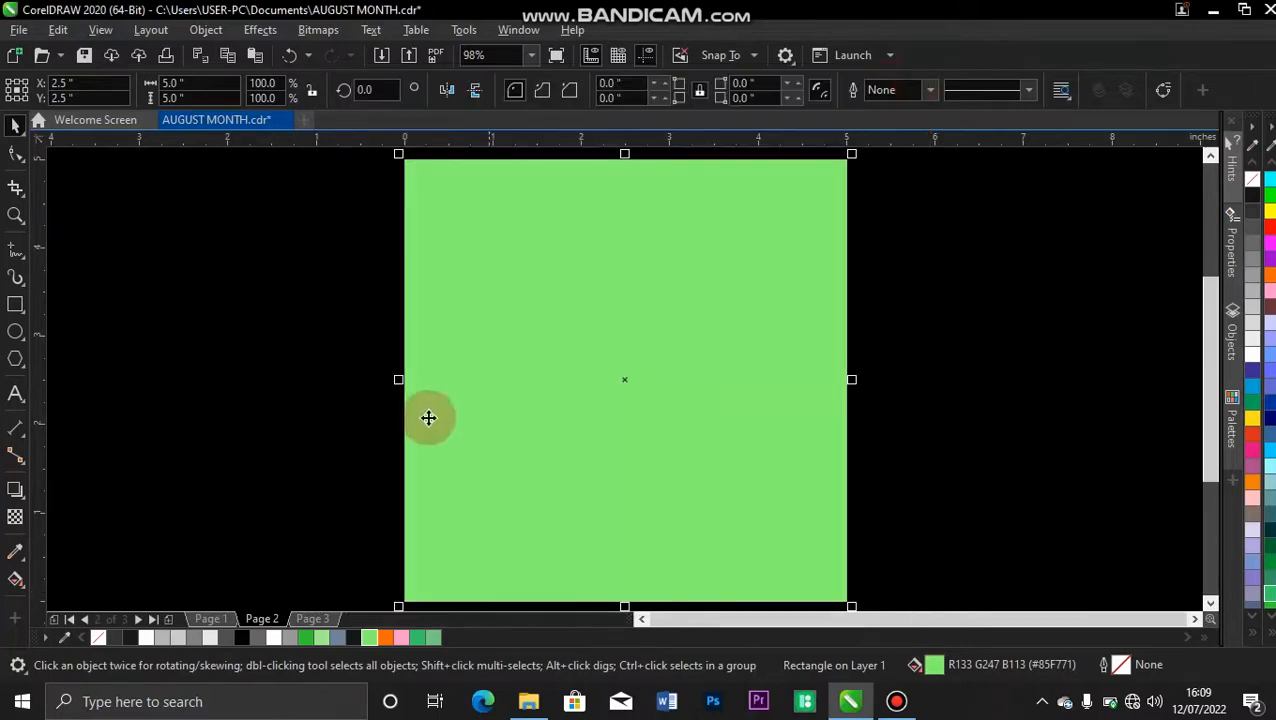
Step: Fill the rectangle with the light green #A0F291 from the document palette and check its values in the fill editor
left_click(320, 638)
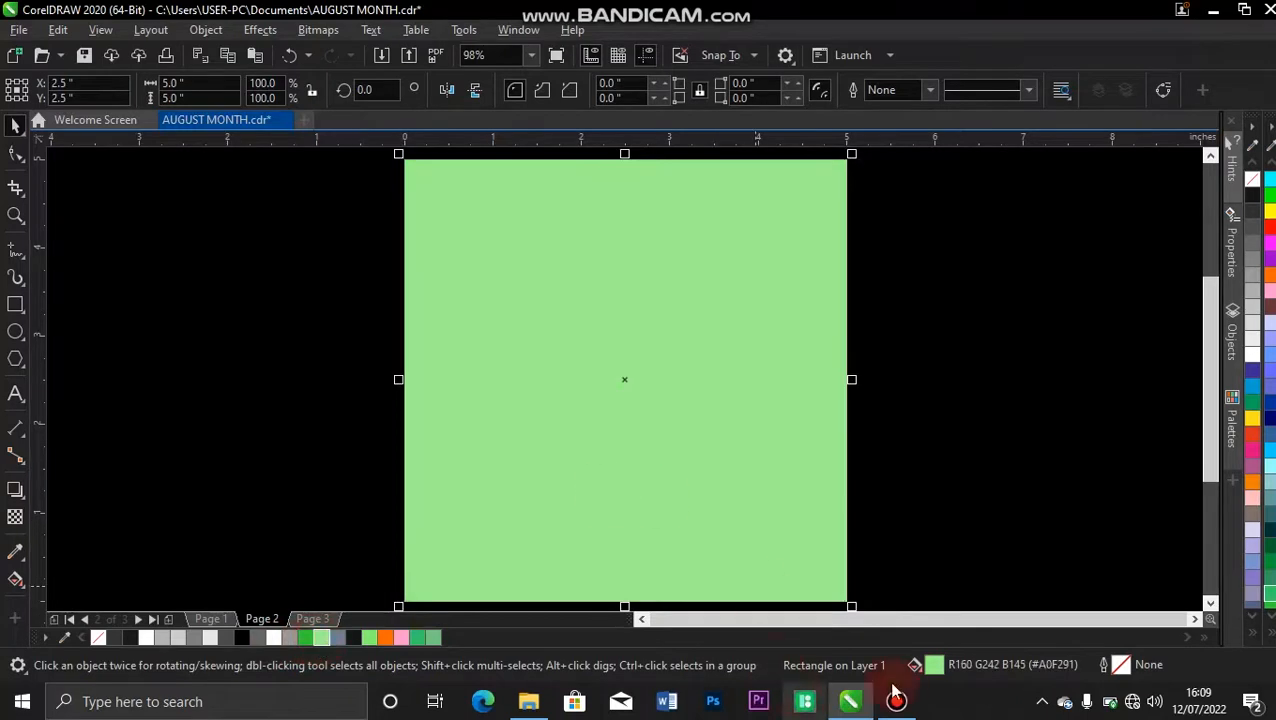
double_click(933, 666)
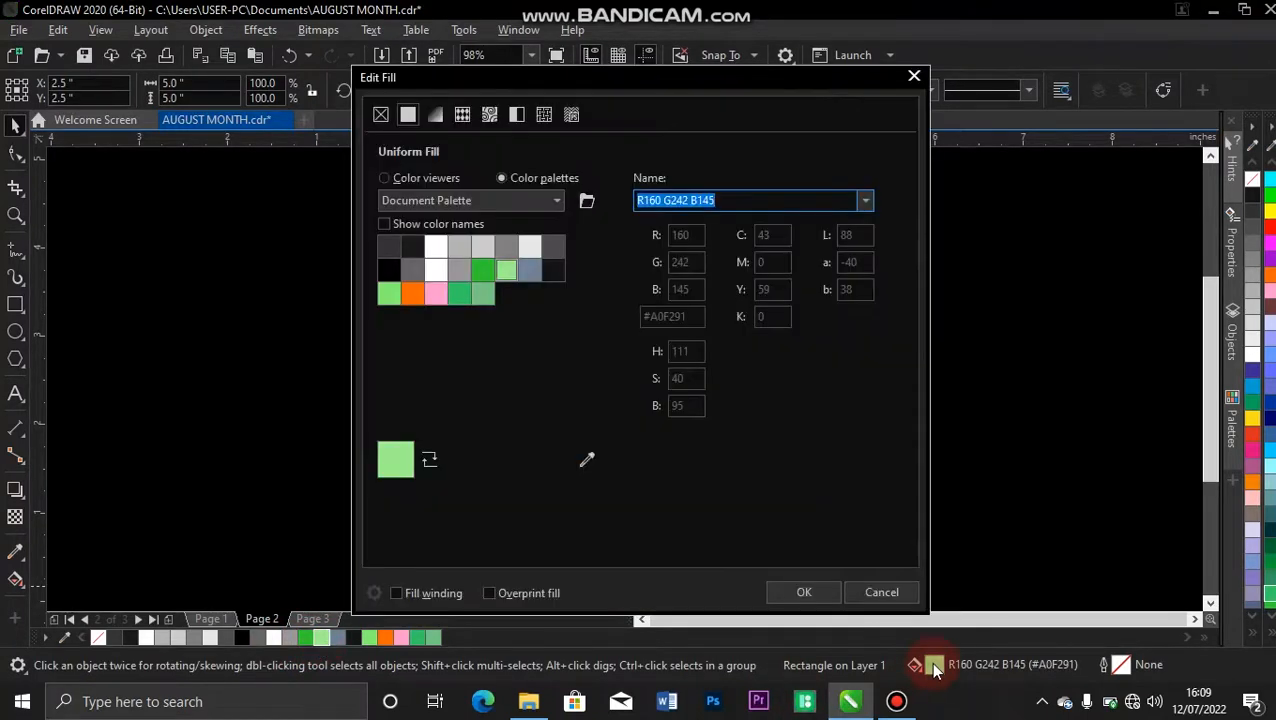
left_click(386, 179)
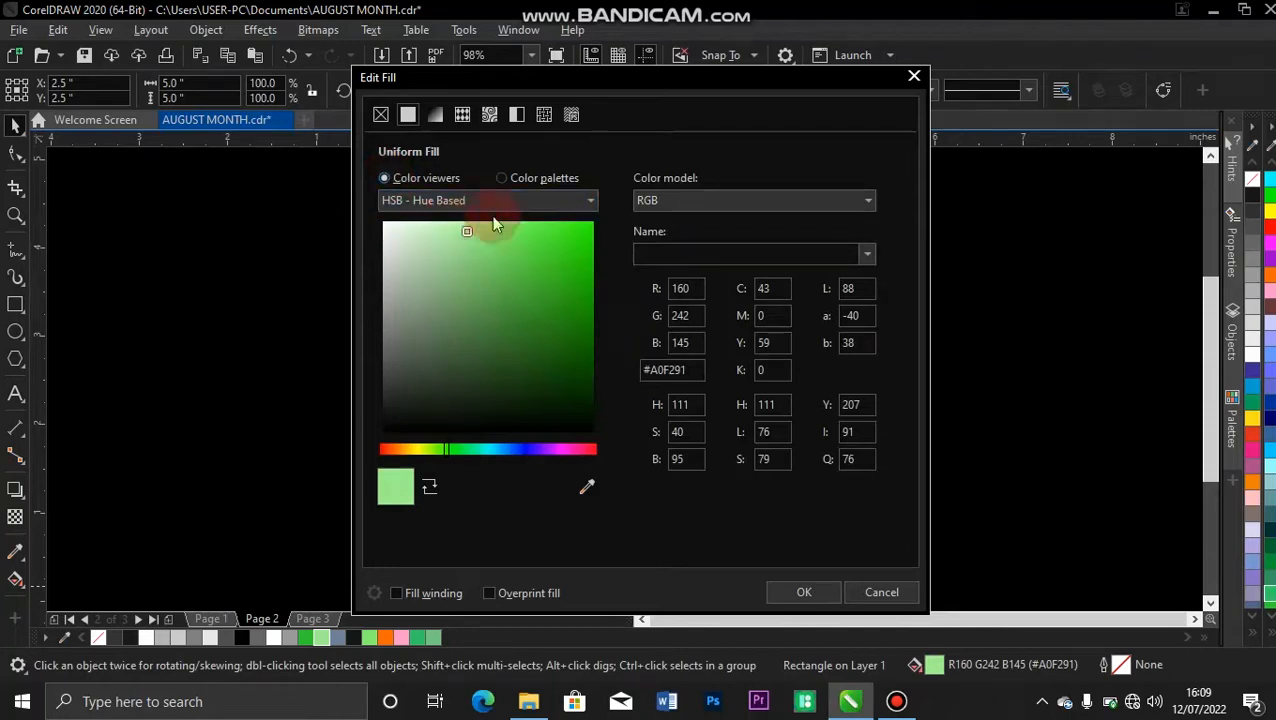
left_click(911, 78)
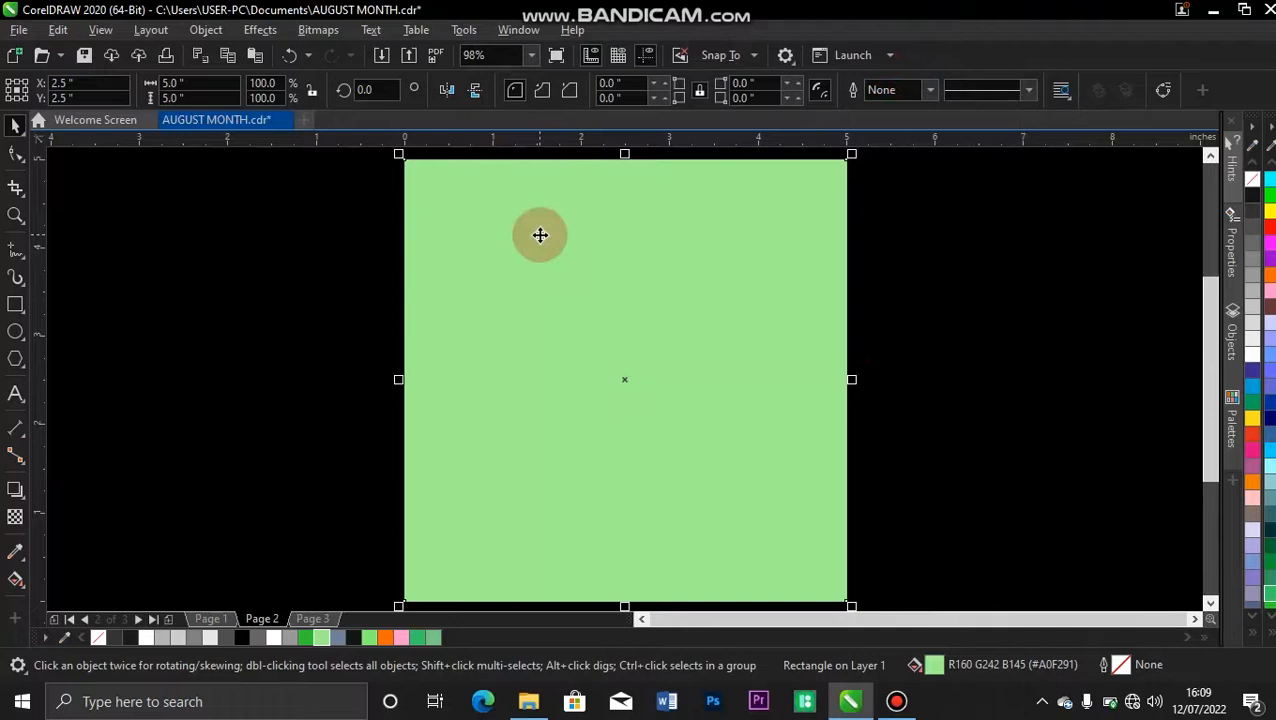
Step: Apply a vertical fountain fill across the whole rectangle from light green to white and change it to an elliptical fountain fill
left_click(16, 578)
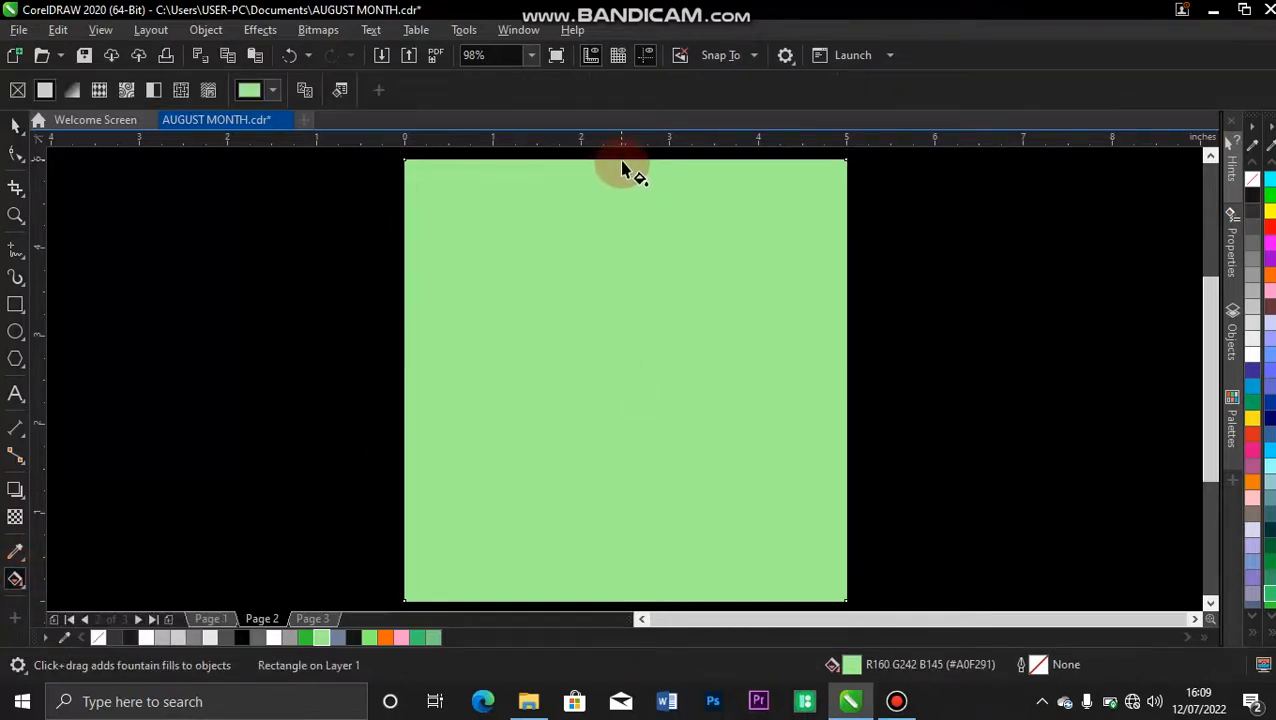
left_click_drag(624, 601, 618, 315)
left_click_drag(625, 262, 624, 158)
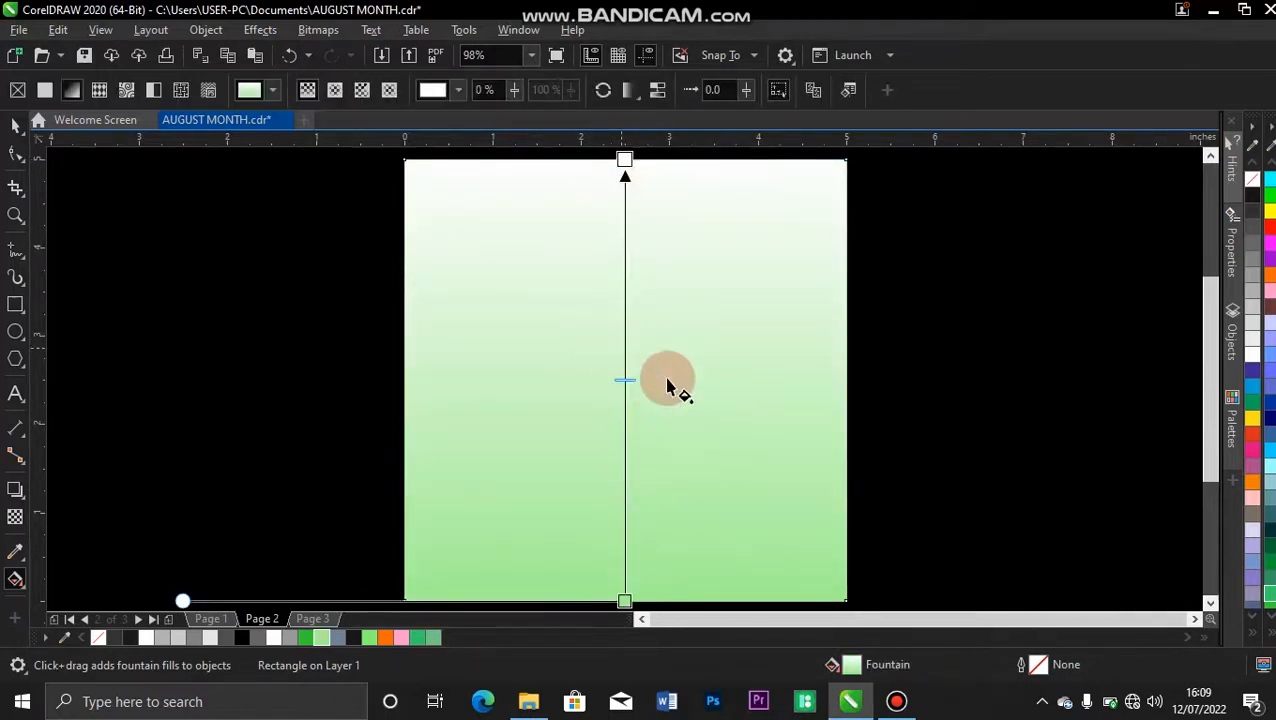
left_click(340, 87)
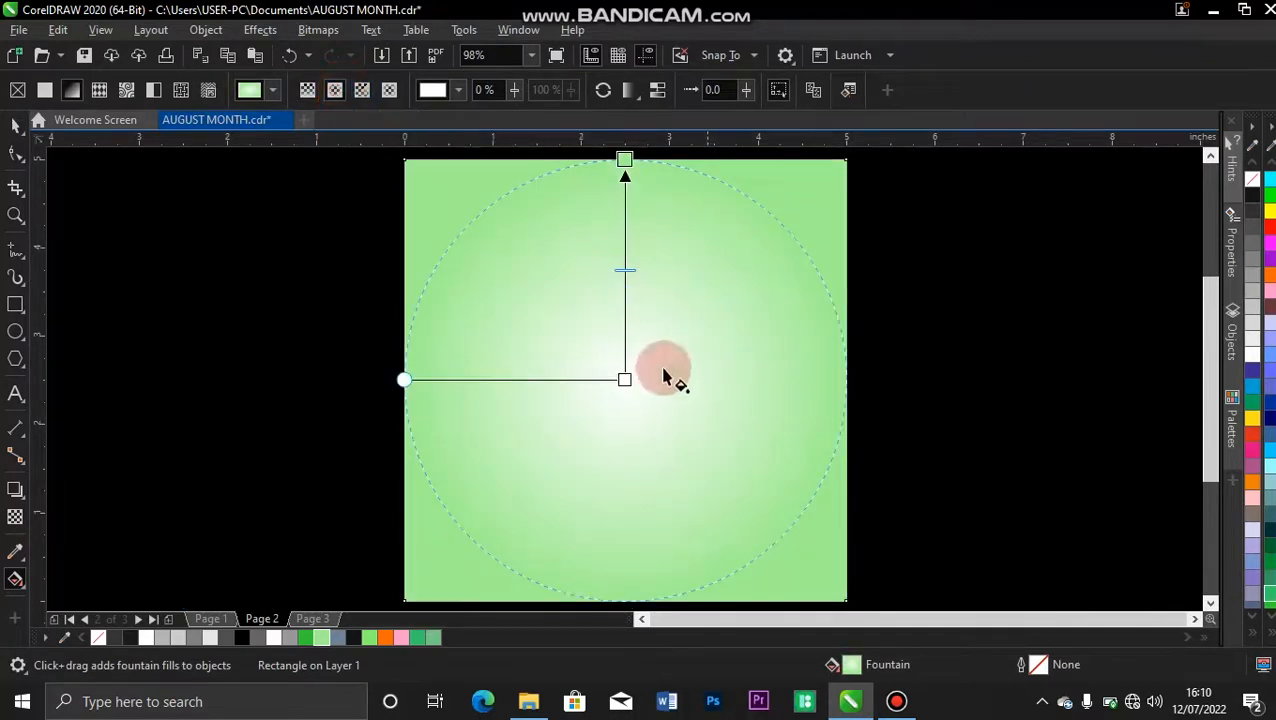
left_click(624, 396)
left_click_drag(656, 438, 695, 467)
key("ctrl+z")
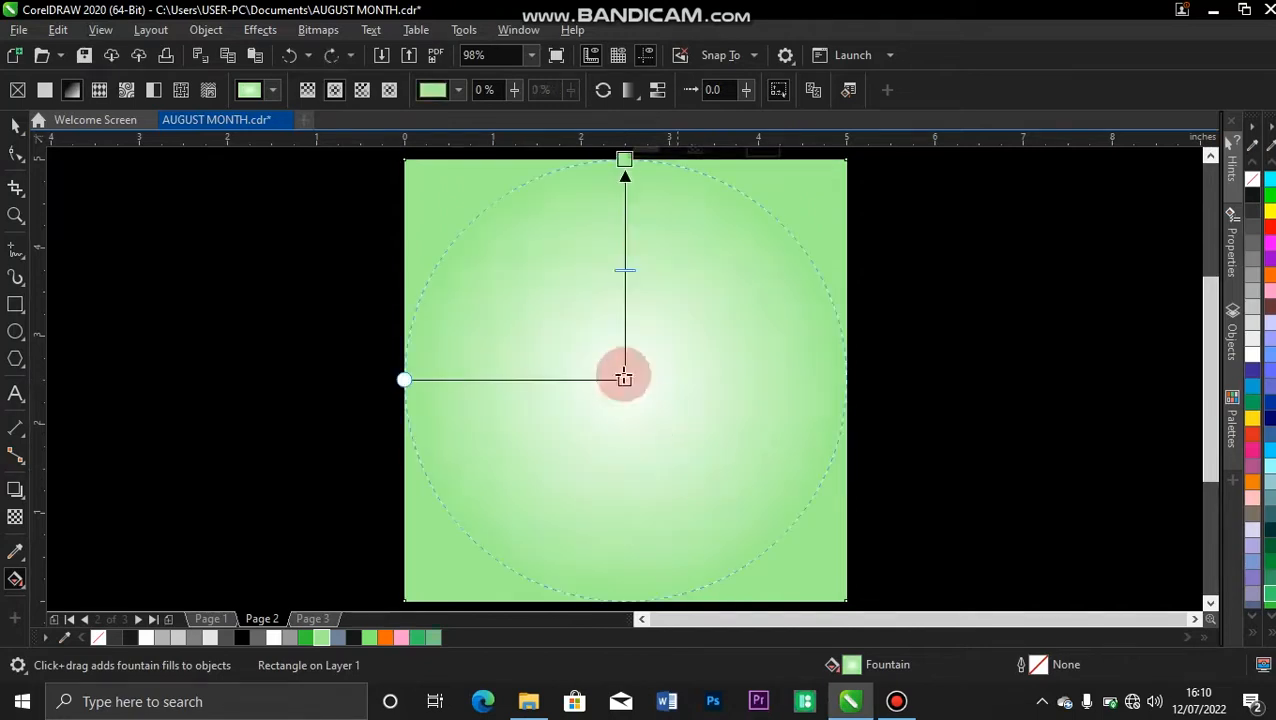
Step: Shift the elliptical fill's white centre to the rectangle's lower part, slightly right of the middle, and move its green end near the upper left
left_click_drag(624, 378, 686, 407)
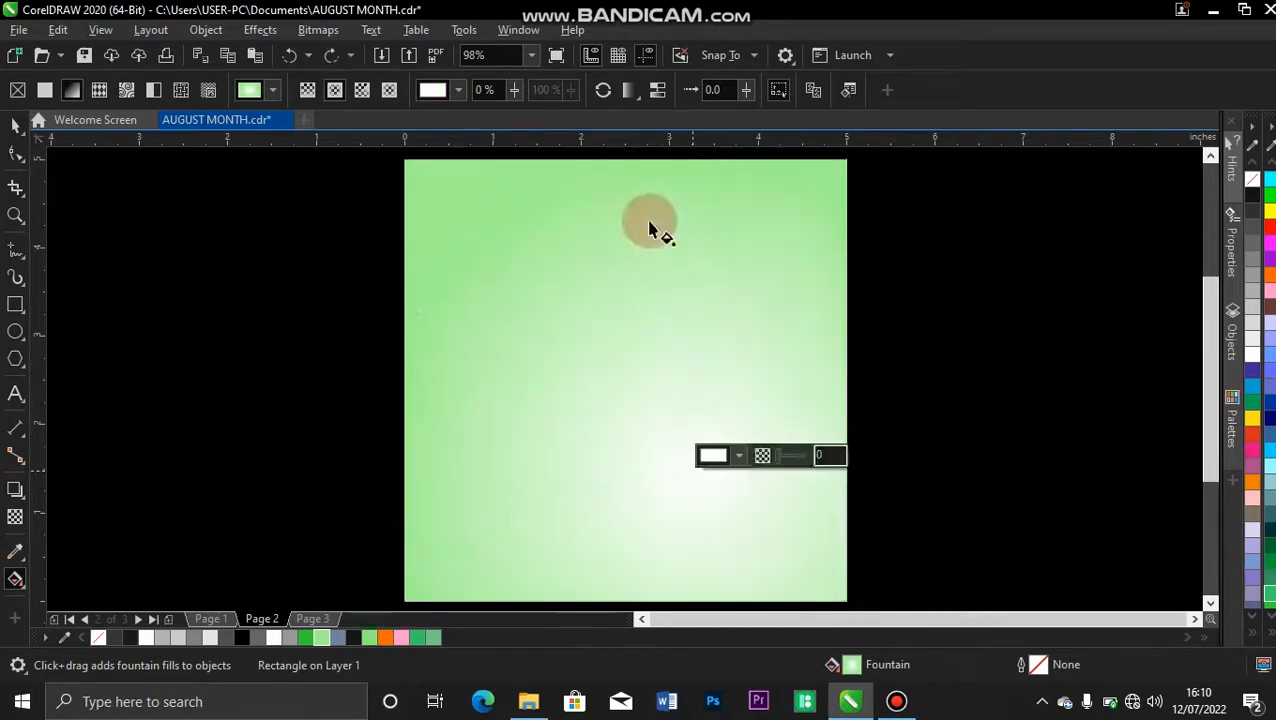
left_click_drag(625, 162, 625, 235)
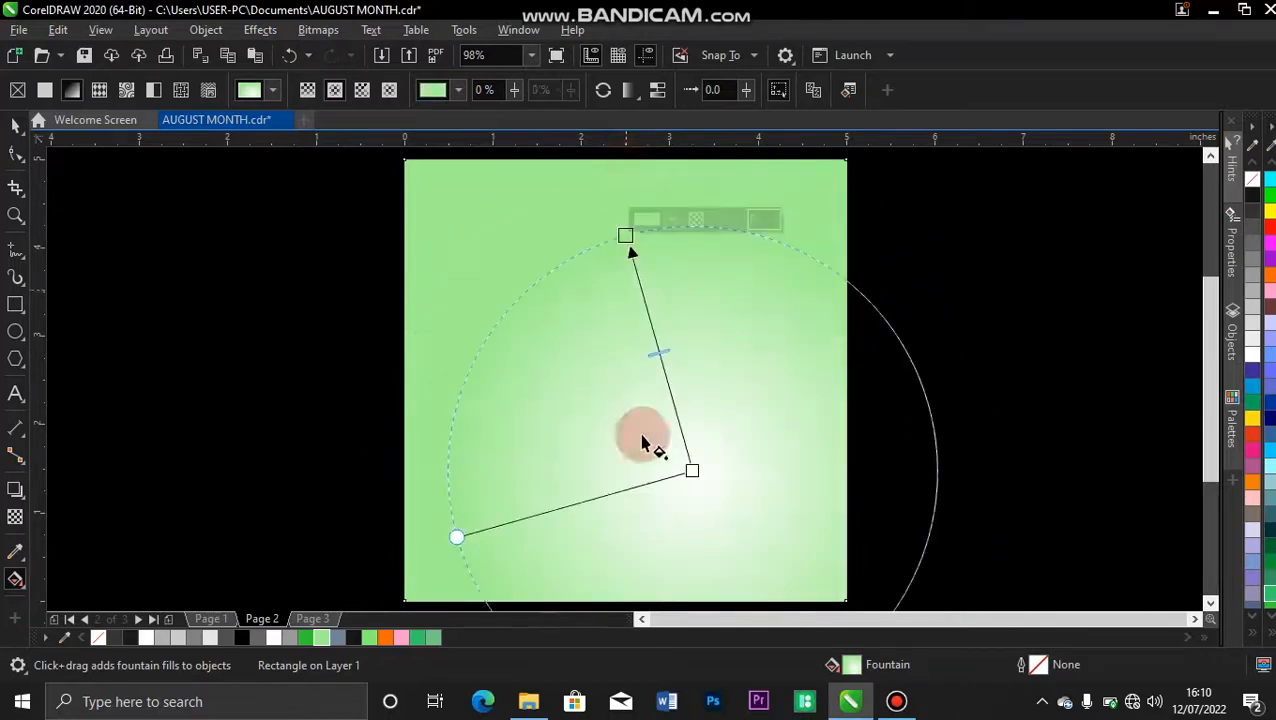
left_click_drag(692, 467, 668, 487)
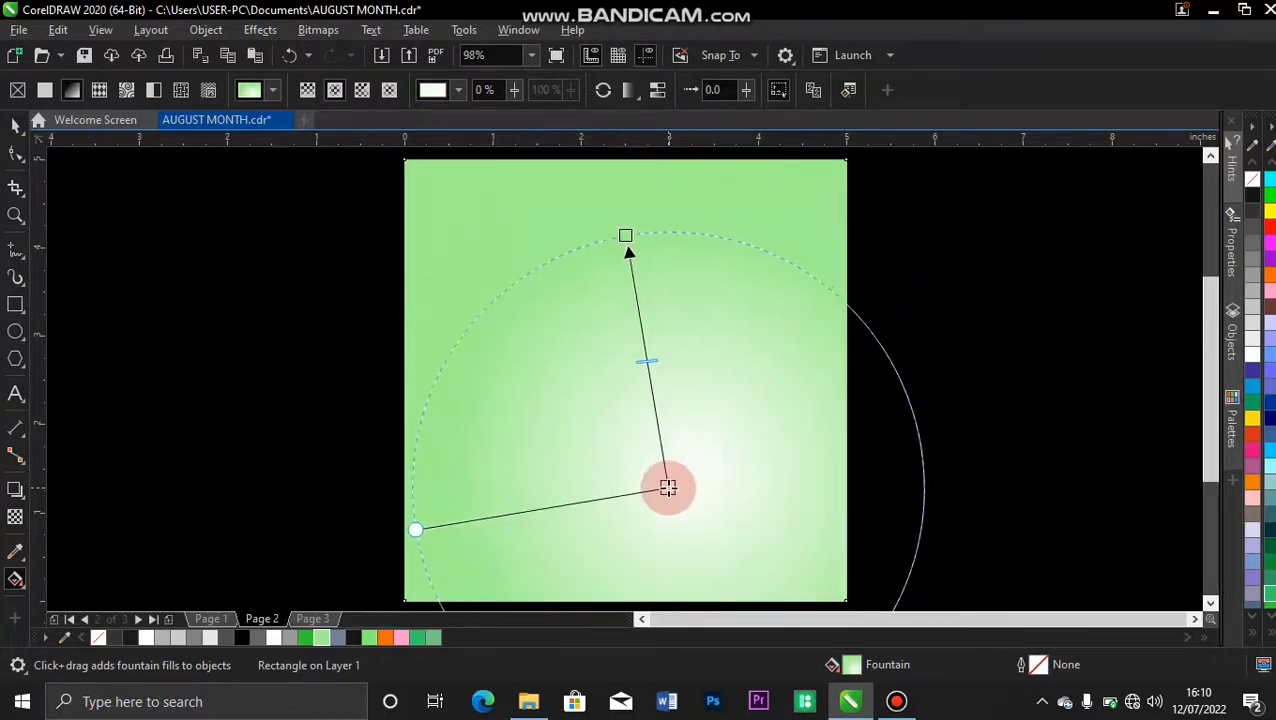
left_click_drag(628, 233, 576, 227)
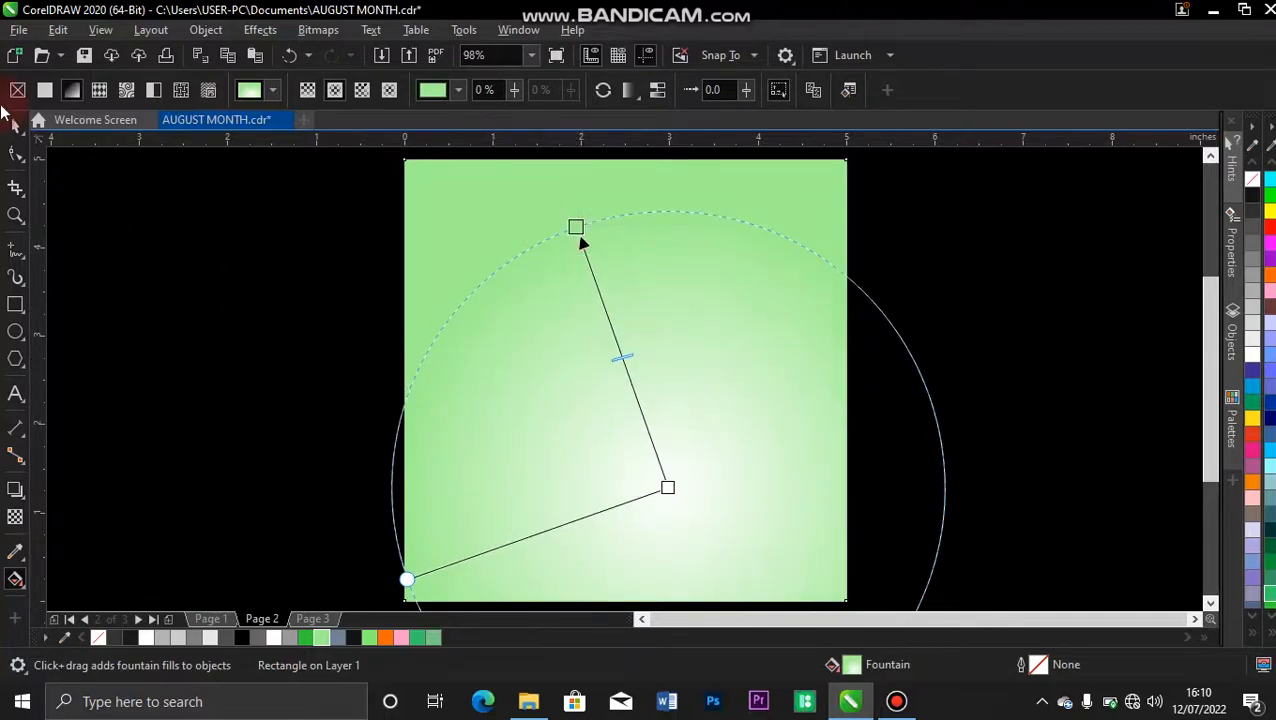
left_click(15, 127)
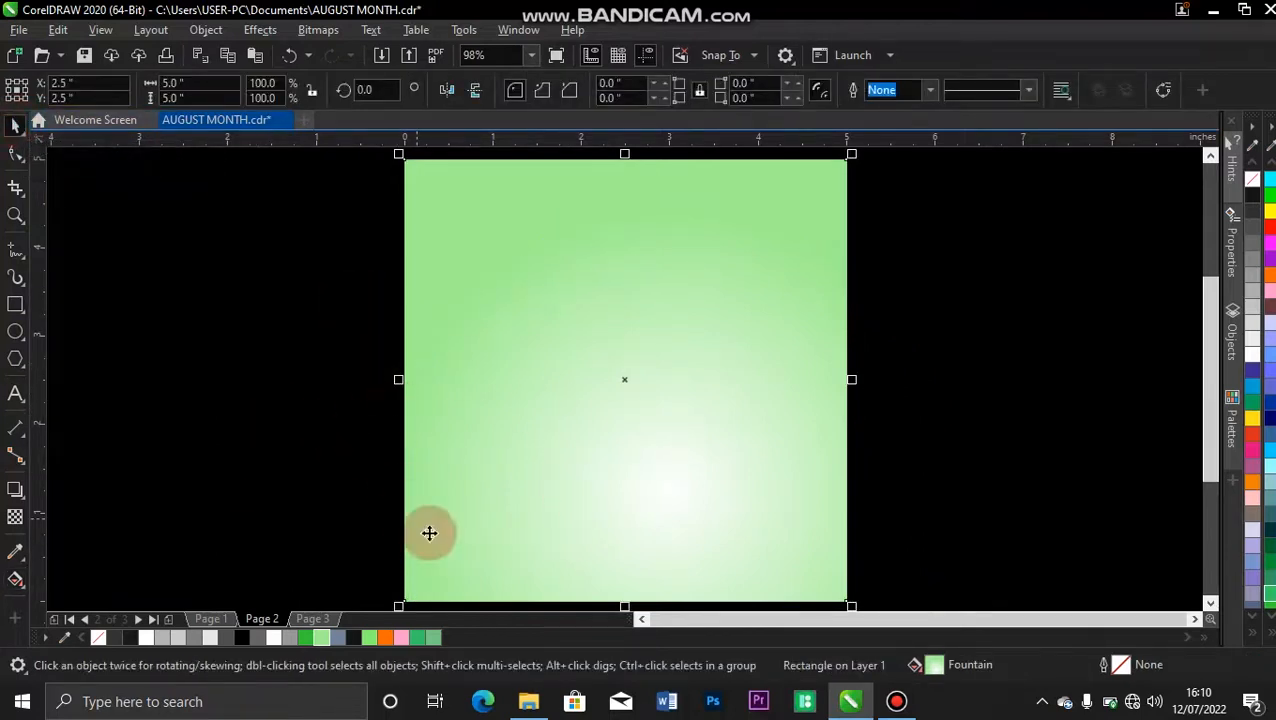
Step: Bring the portrait of the woman in the colourful headwrap from the SENT folder and the city99 image from its BACKGROUND folder into the drawing
left_click(528, 701)
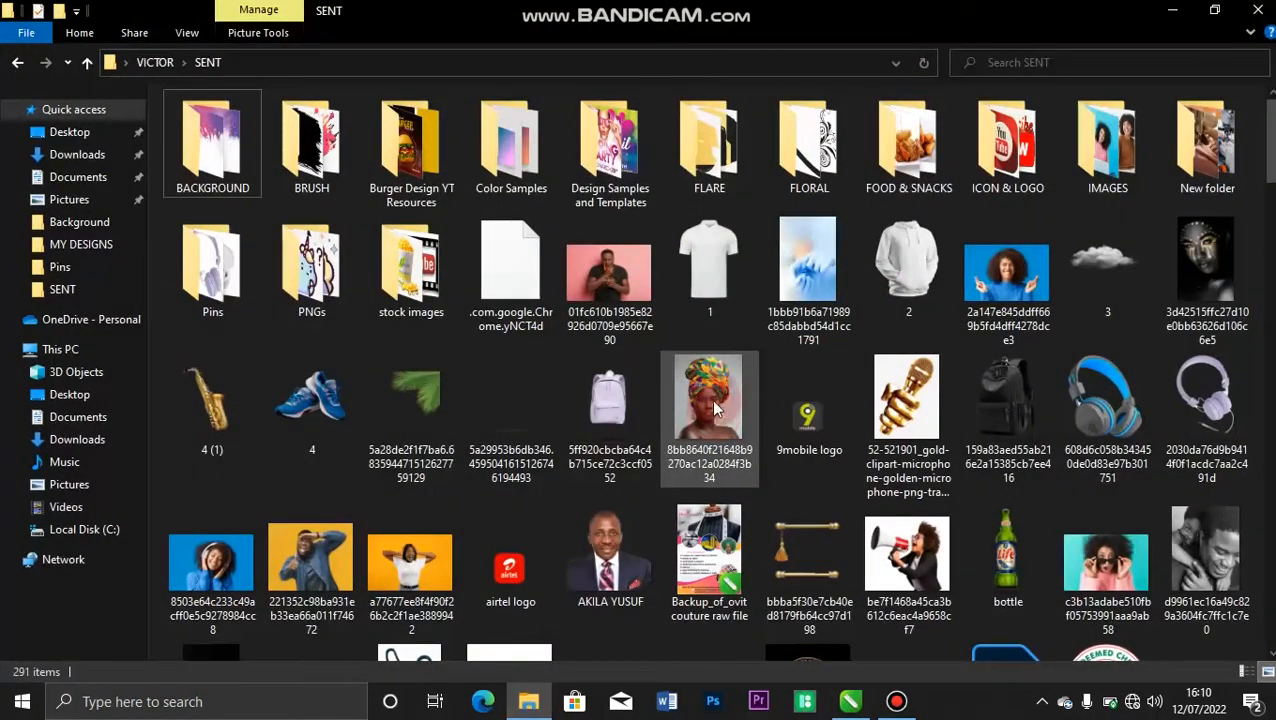
left_click_drag(722, 412, 1045, 330)
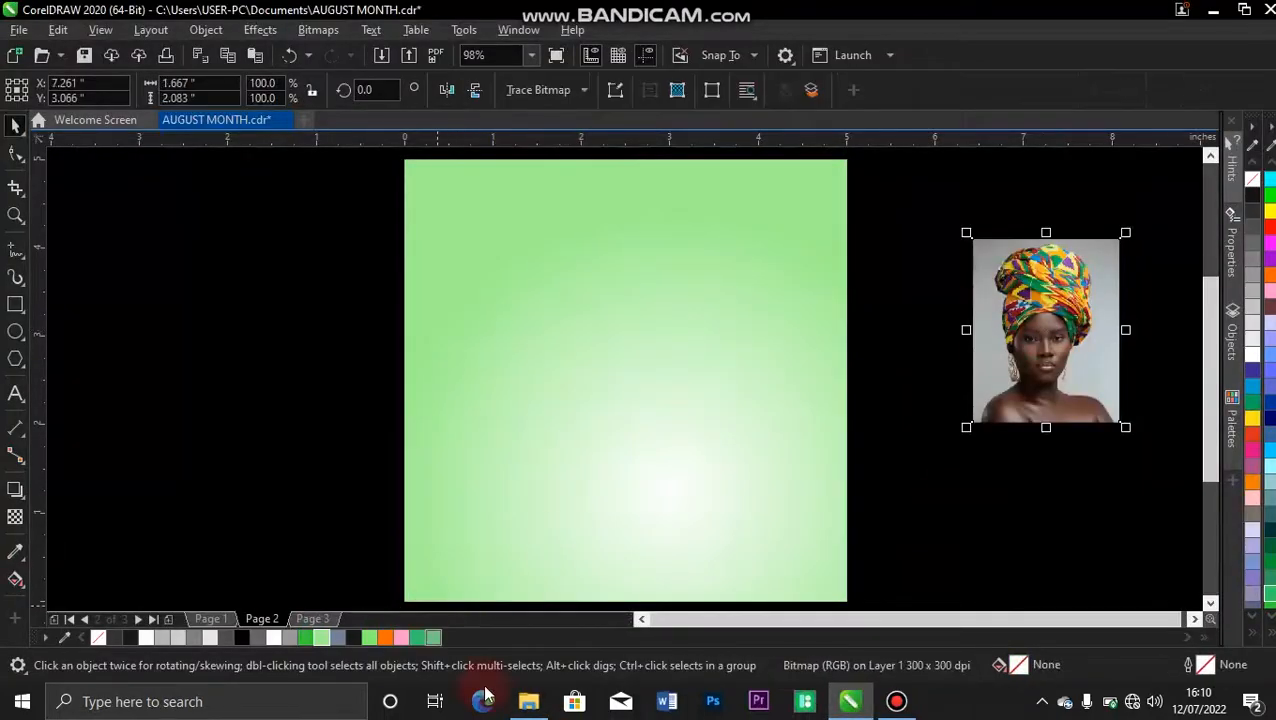
left_click(528, 701)
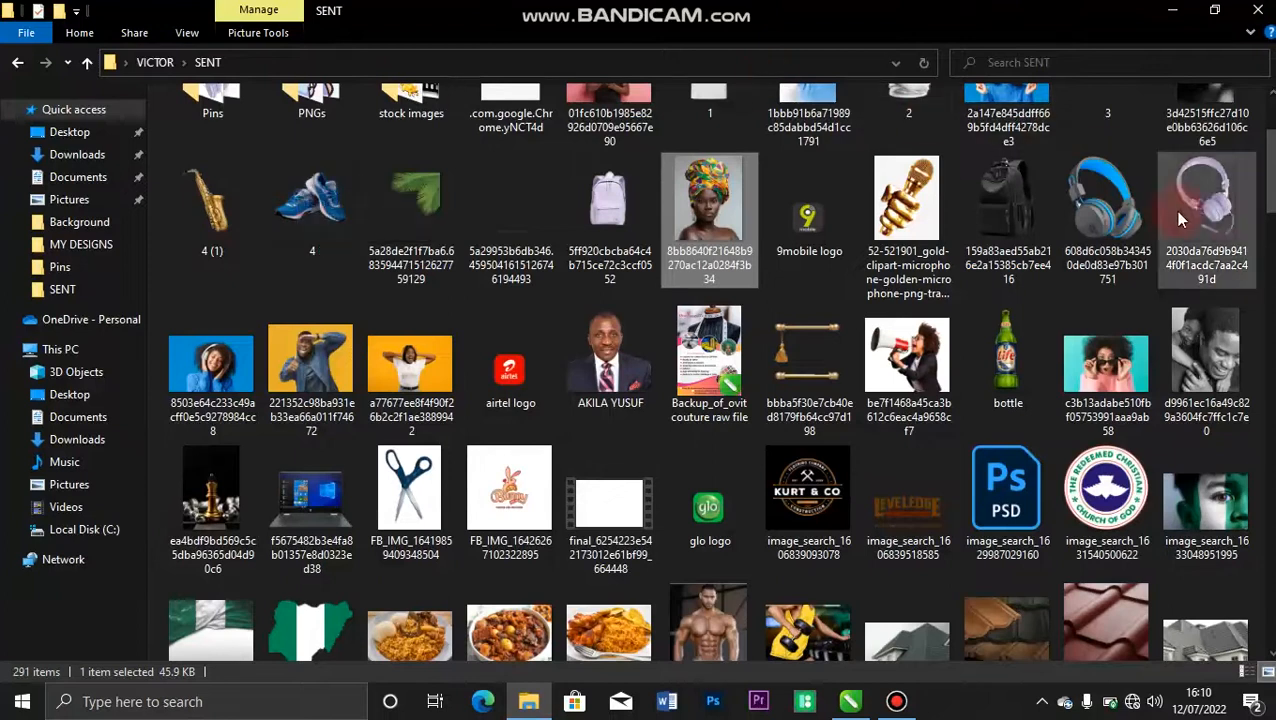
scroll(1268, 160, "up", 3)
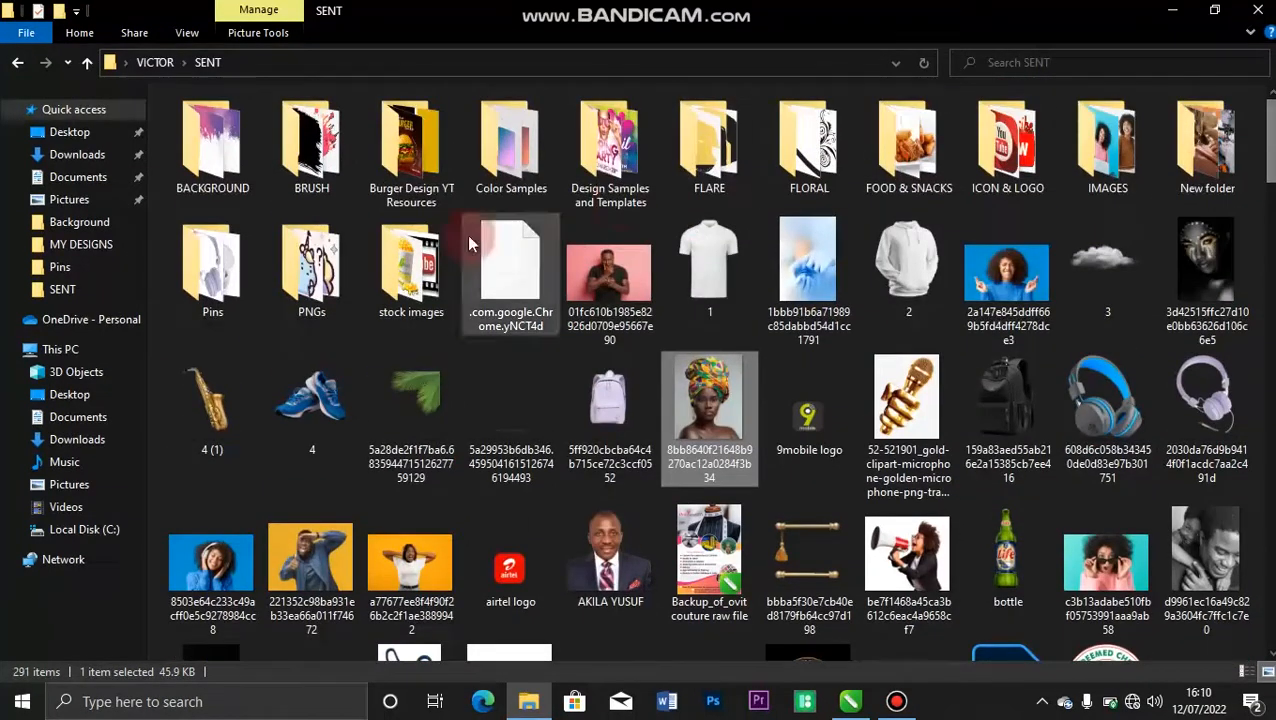
double_click(197, 143)
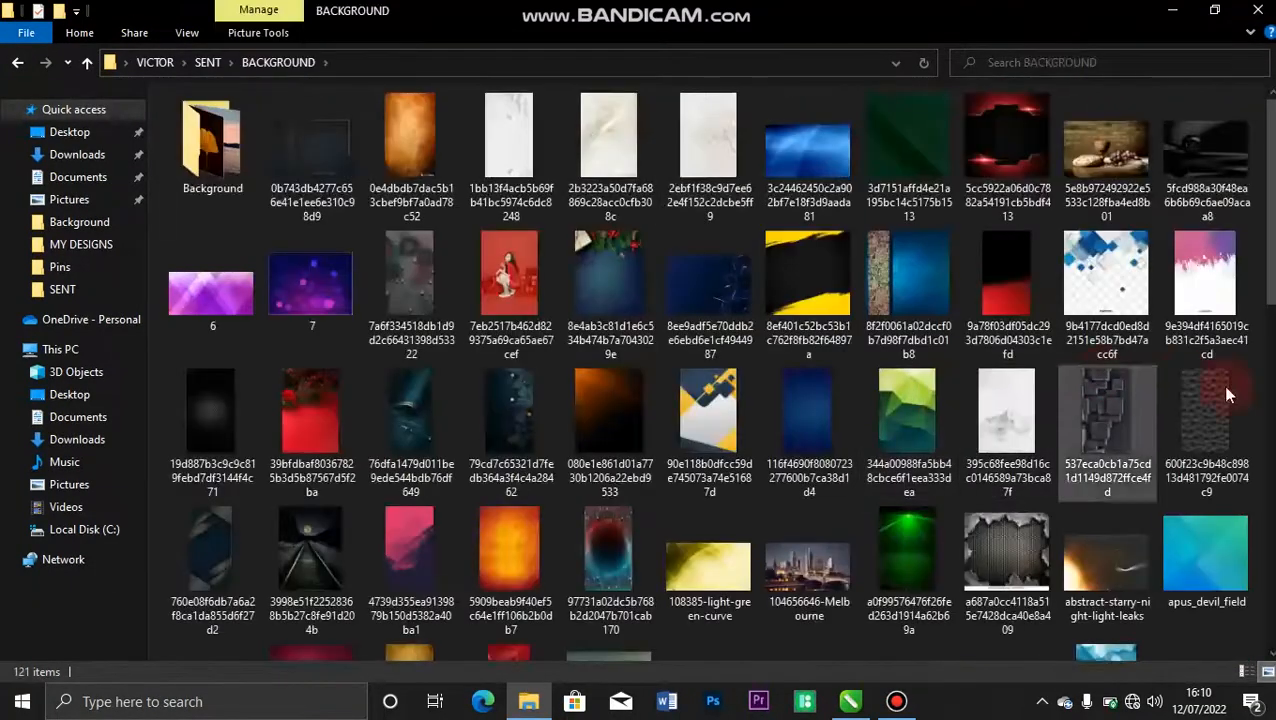
scroll(1273, 258, "down", 3)
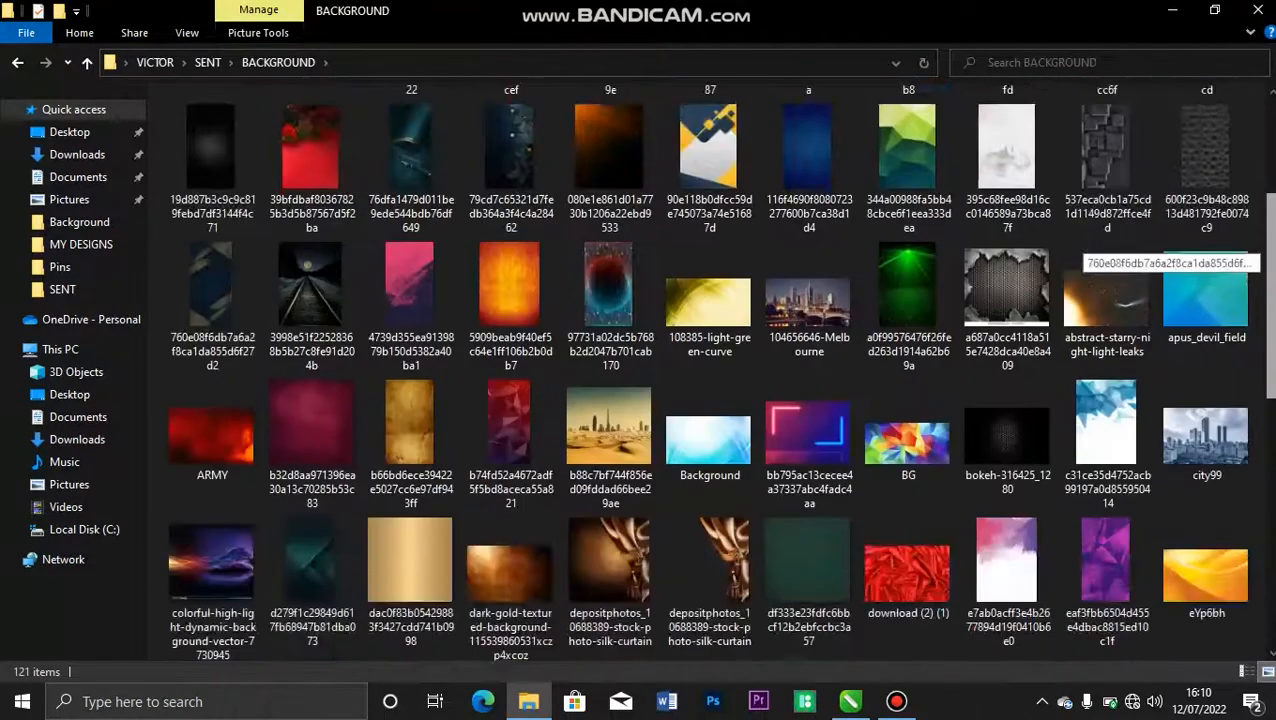
left_click_drag(1210, 452, 930, 462)
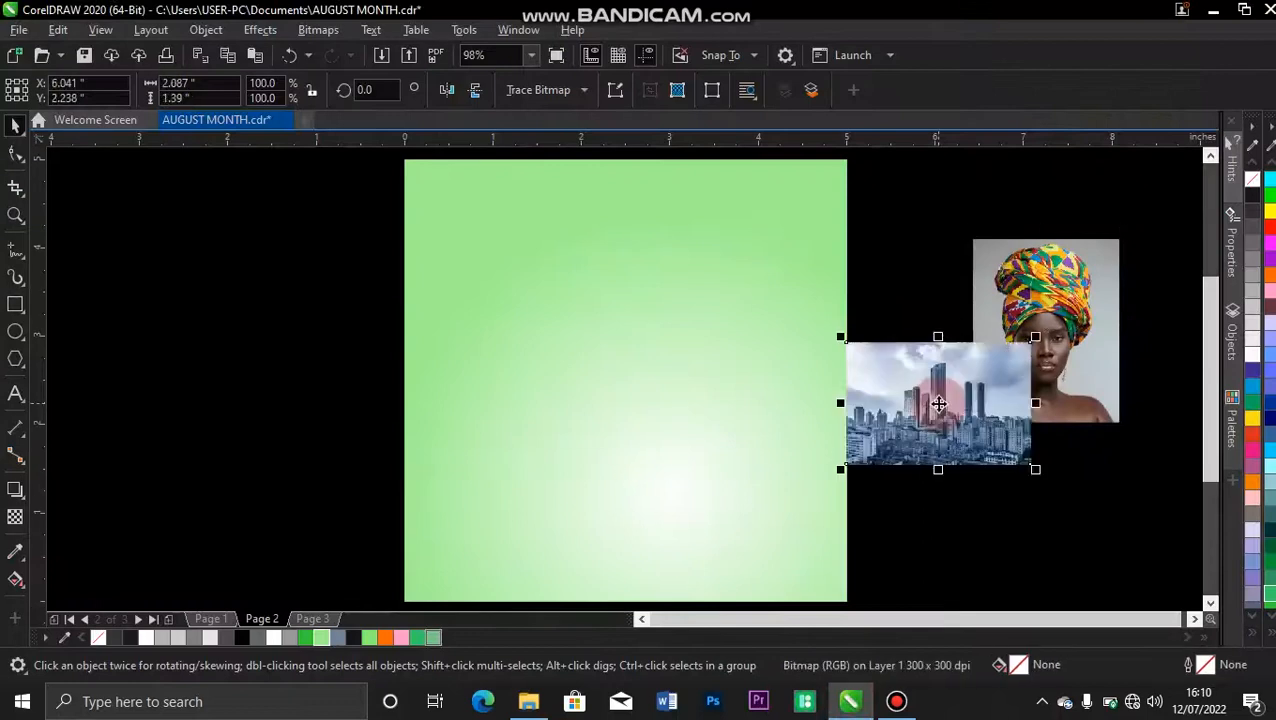
Step: Enlarge the city picture to the page width, about 5.03 × 3.35 inches, and position it over the upper part of the green rectangle
left_click_drag(955, 380, 498, 200)
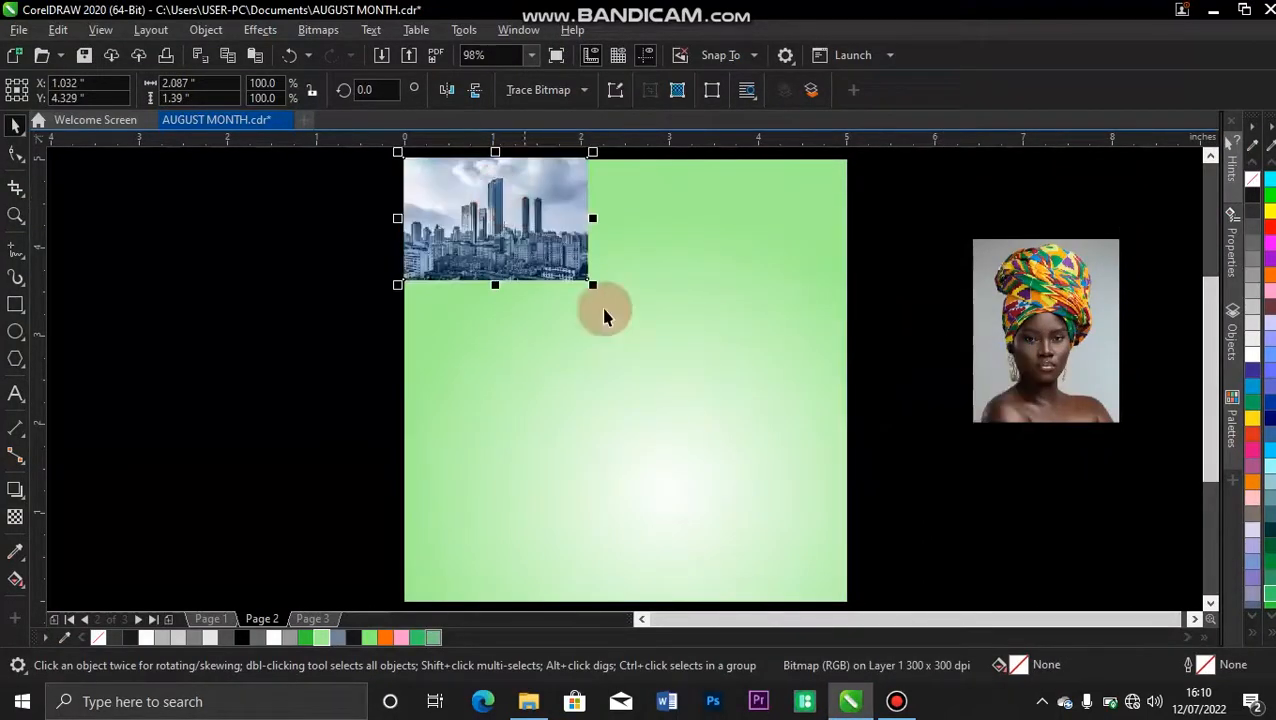
left_click_drag(592, 282, 866, 467)
left_click_drag(678, 356, 678, 319)
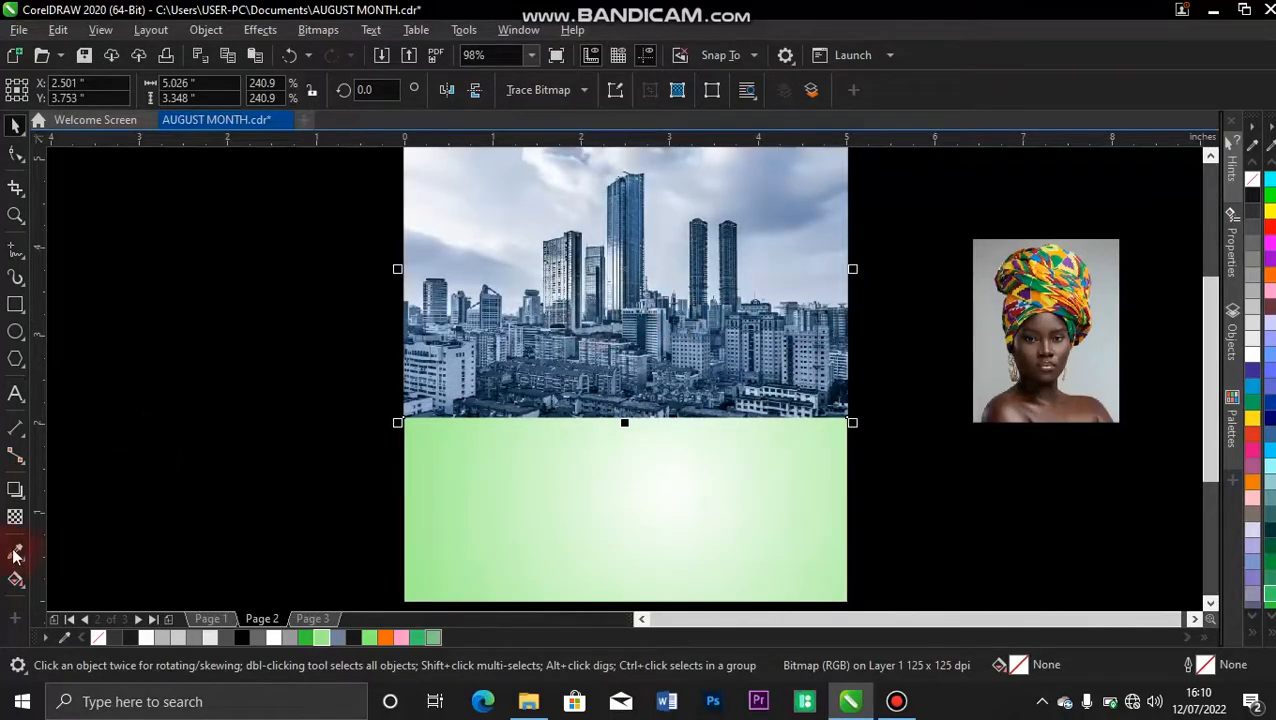
Step: Fade the lower part of the city picture into the green background with a short downward linear fountain transparency
left_click(15, 518)
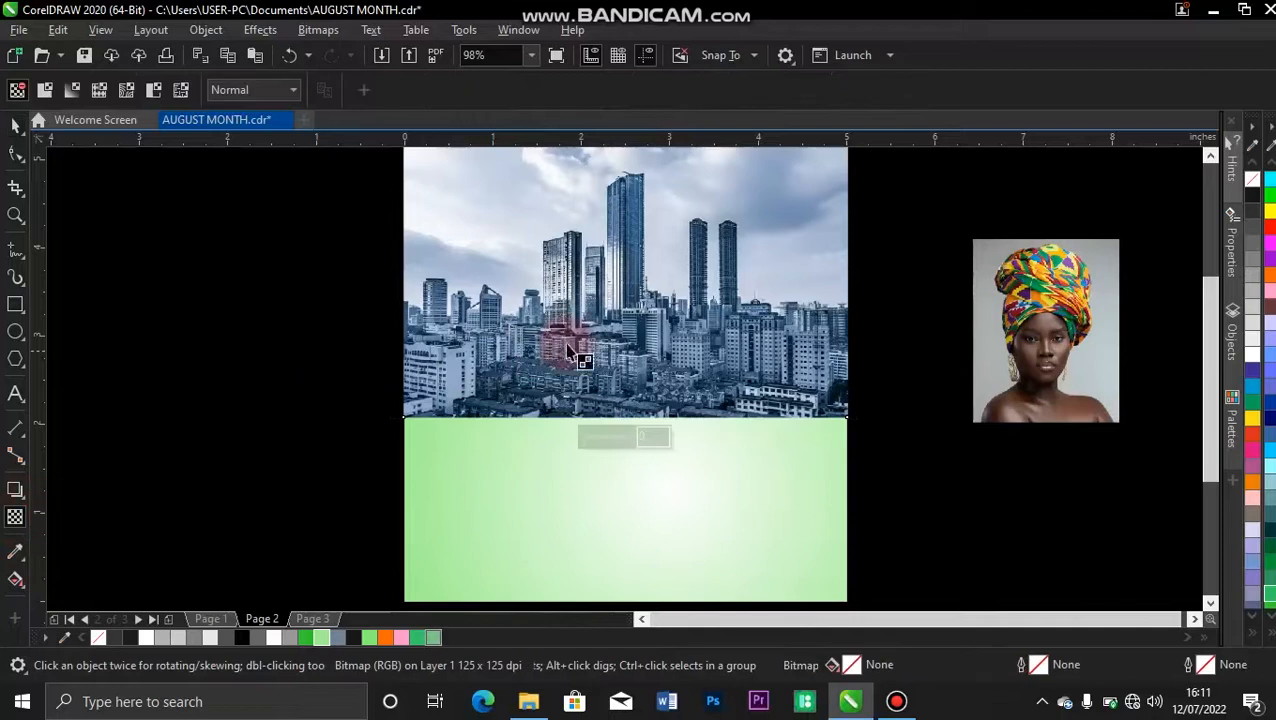
left_click_drag(627, 320, 630, 393)
left_click_drag(626, 317, 630, 297)
left_click(630, 392)
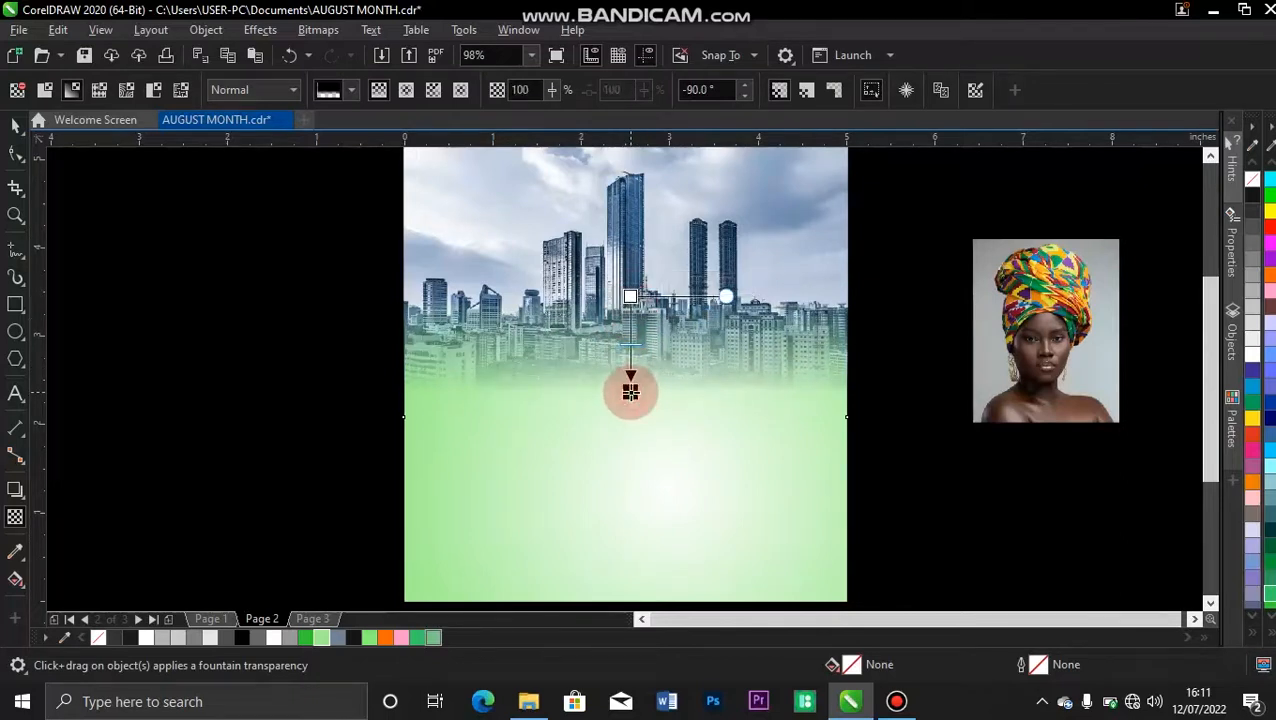
left_click_drag(631, 390, 632, 389)
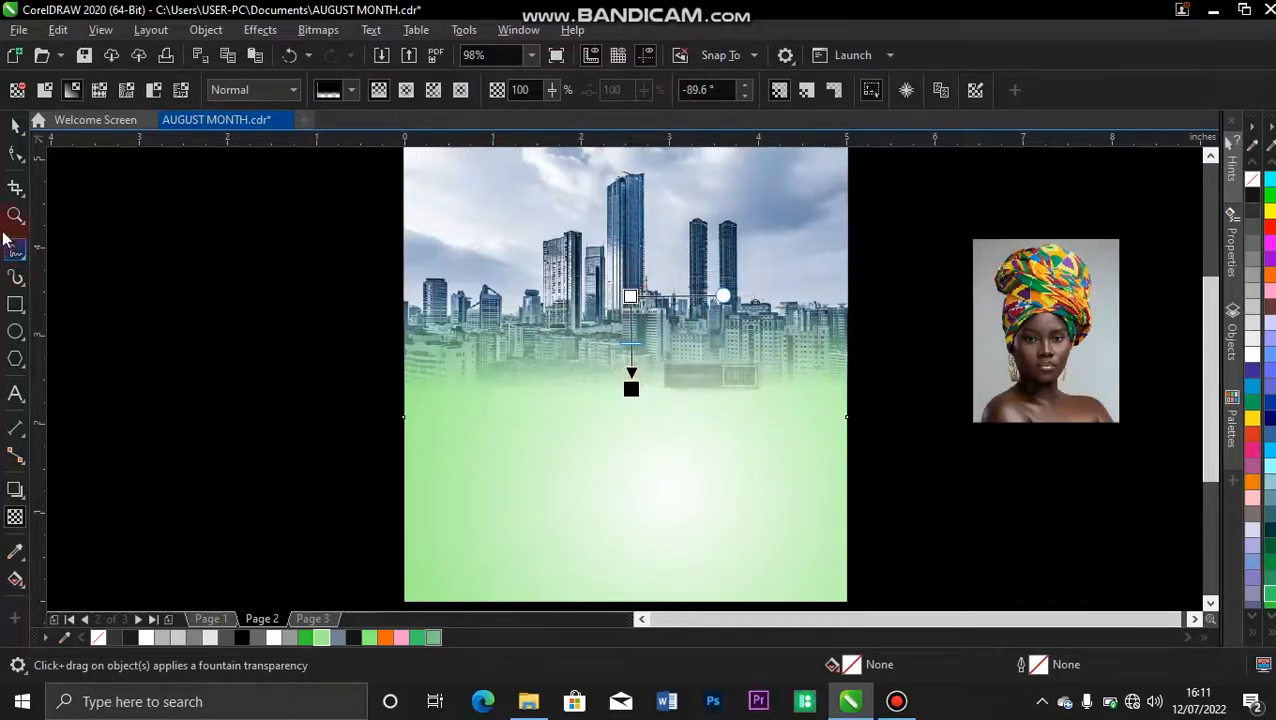
left_click(15, 125)
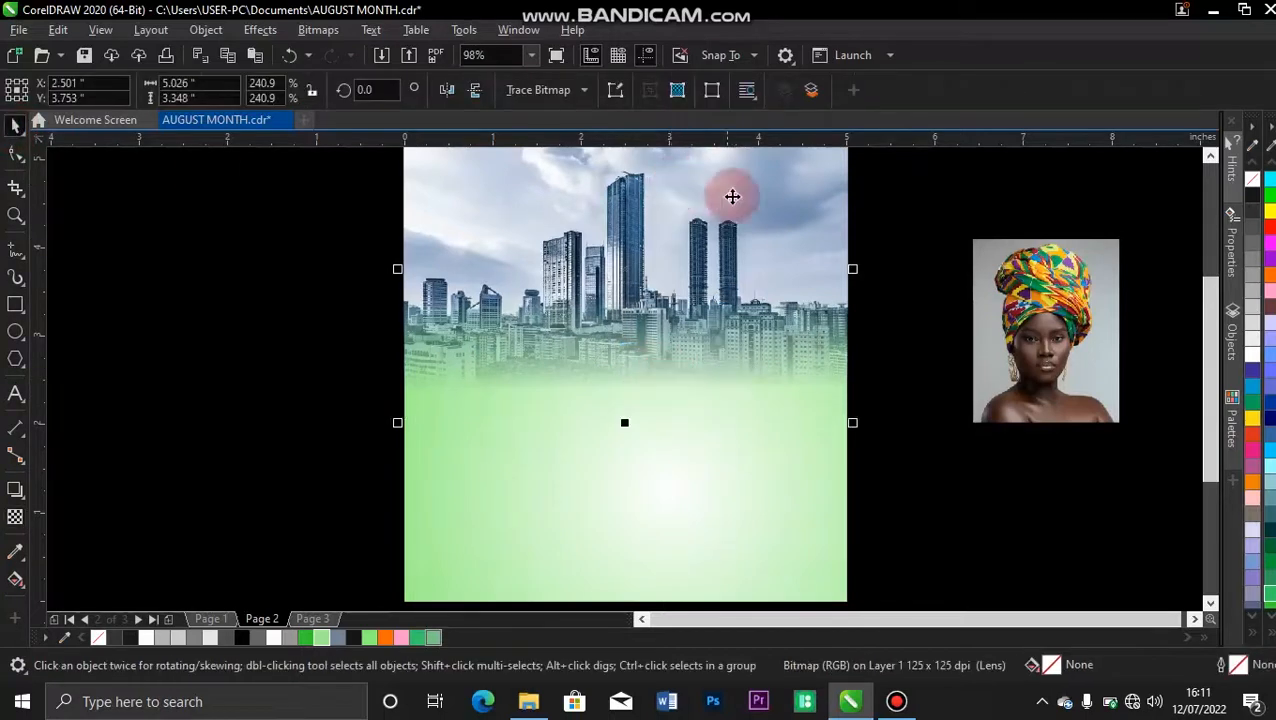
Step: PowerClip the faded city picture inside the green background rectangle
right_click(737, 226)
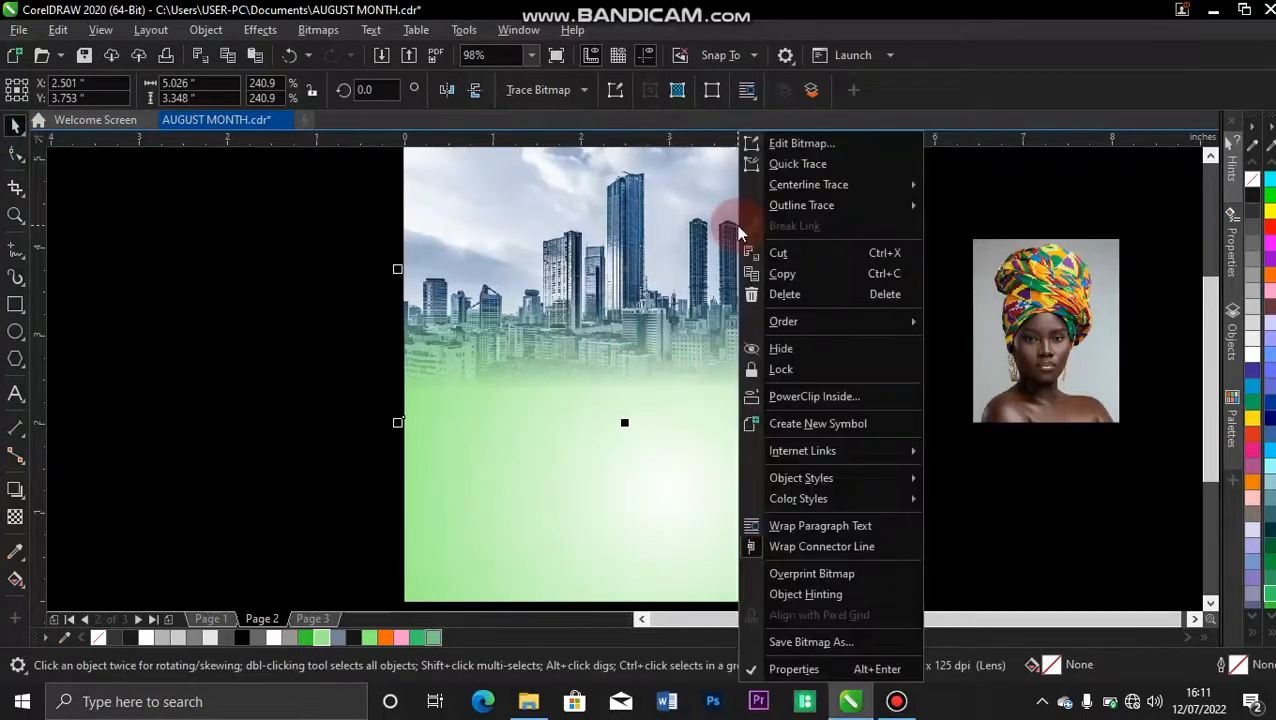
left_click(790, 397)
left_click(632, 570)
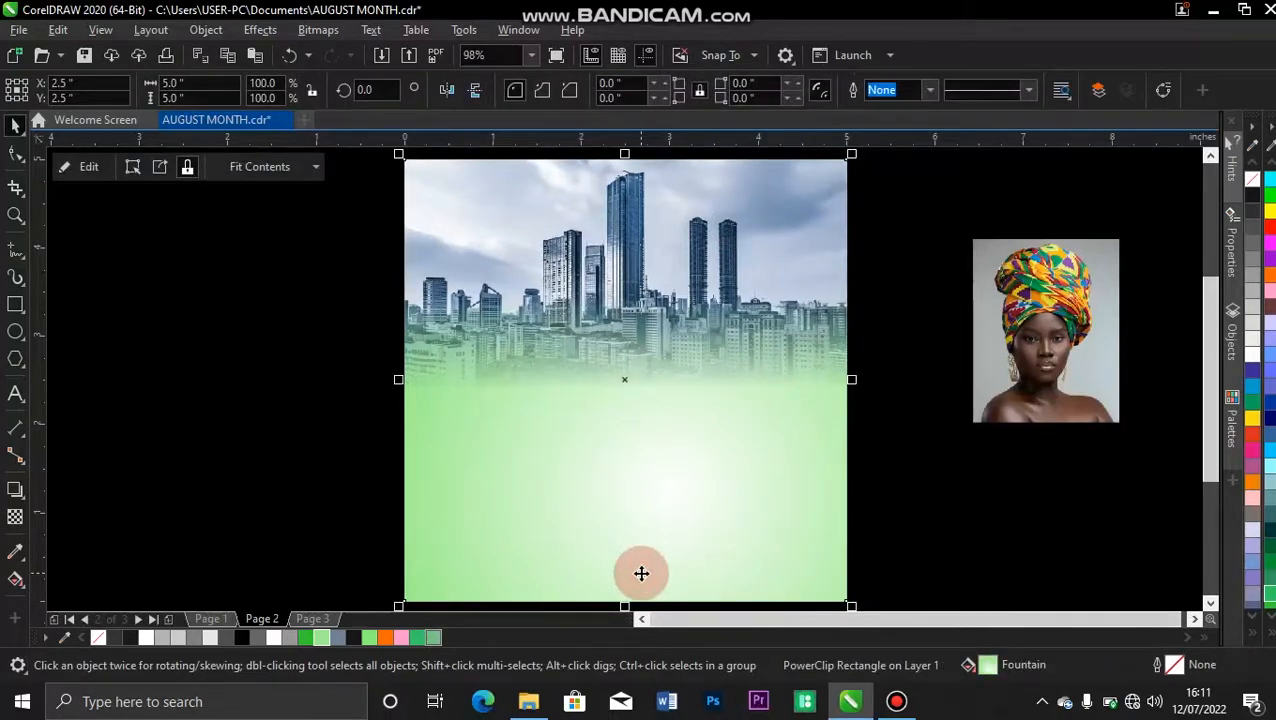
Step: Edit the PowerClip contents, nudge the city picture up about 0.07 inches, and finish editing
left_click(645, 268)
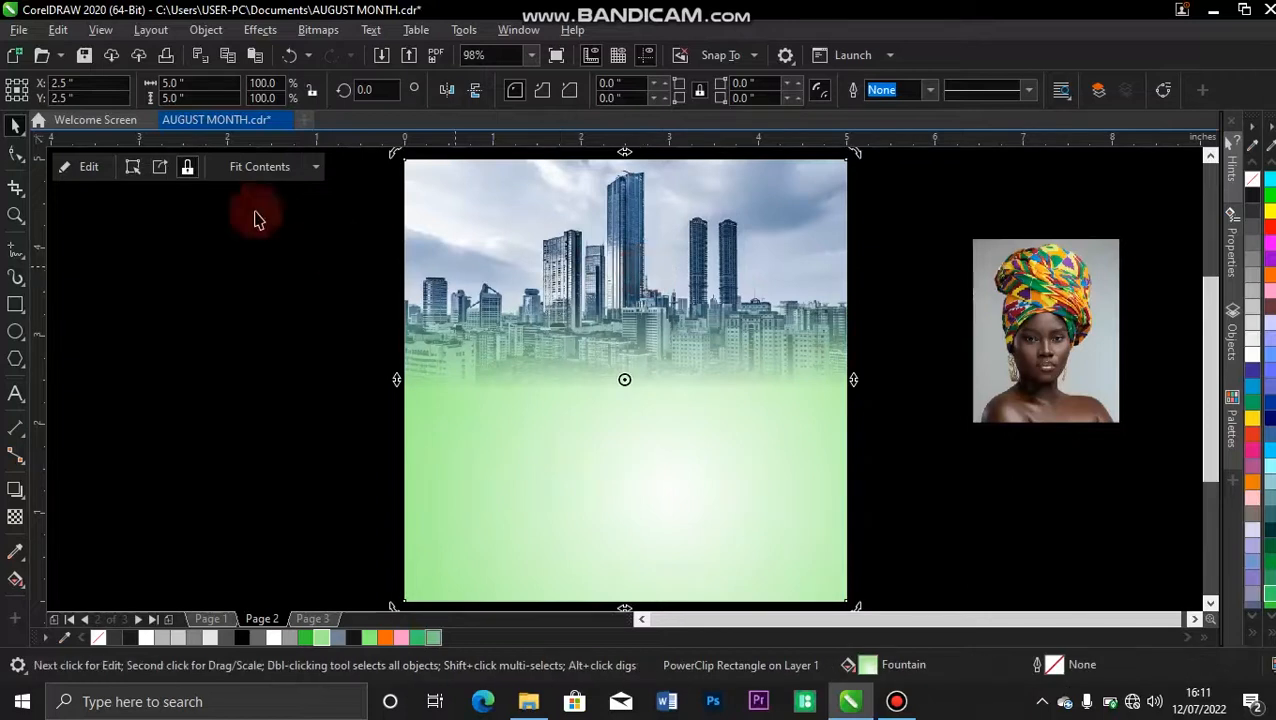
left_click(91, 168)
left_click(591, 224)
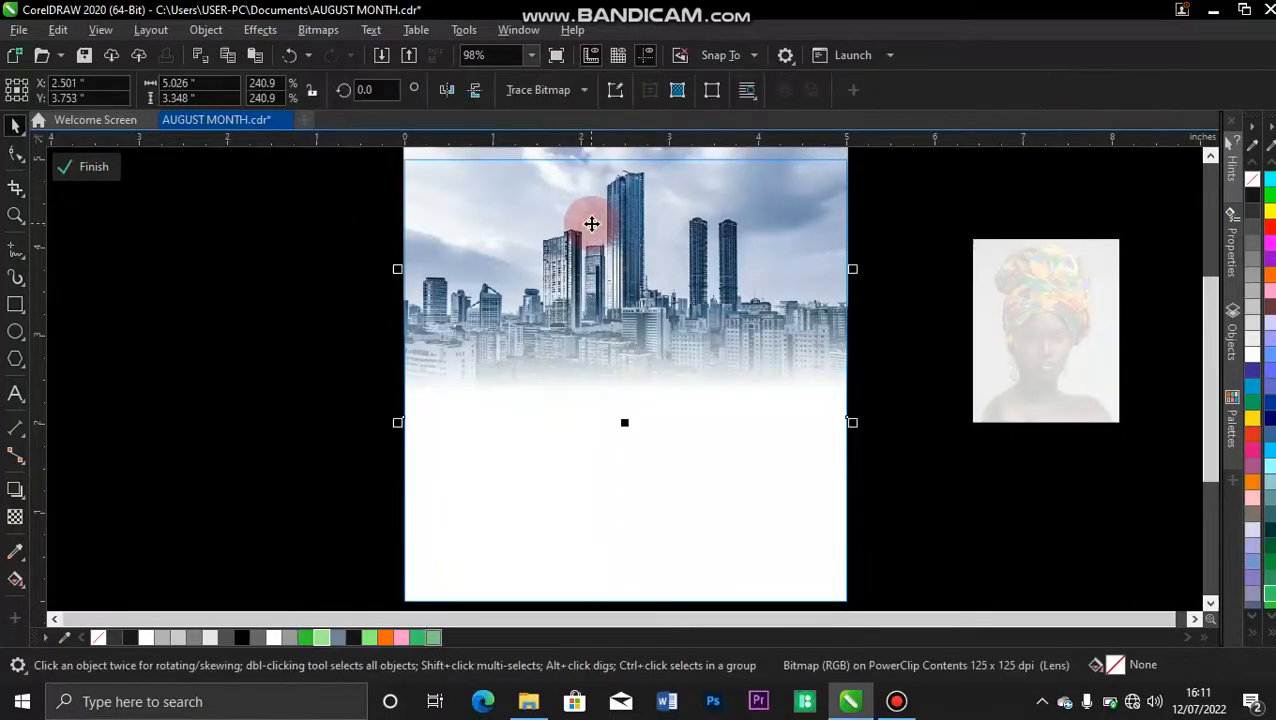
key("Up")
key("Up")
key("Up")
key("Up")
key("Up")
key("Up")
key("Up")
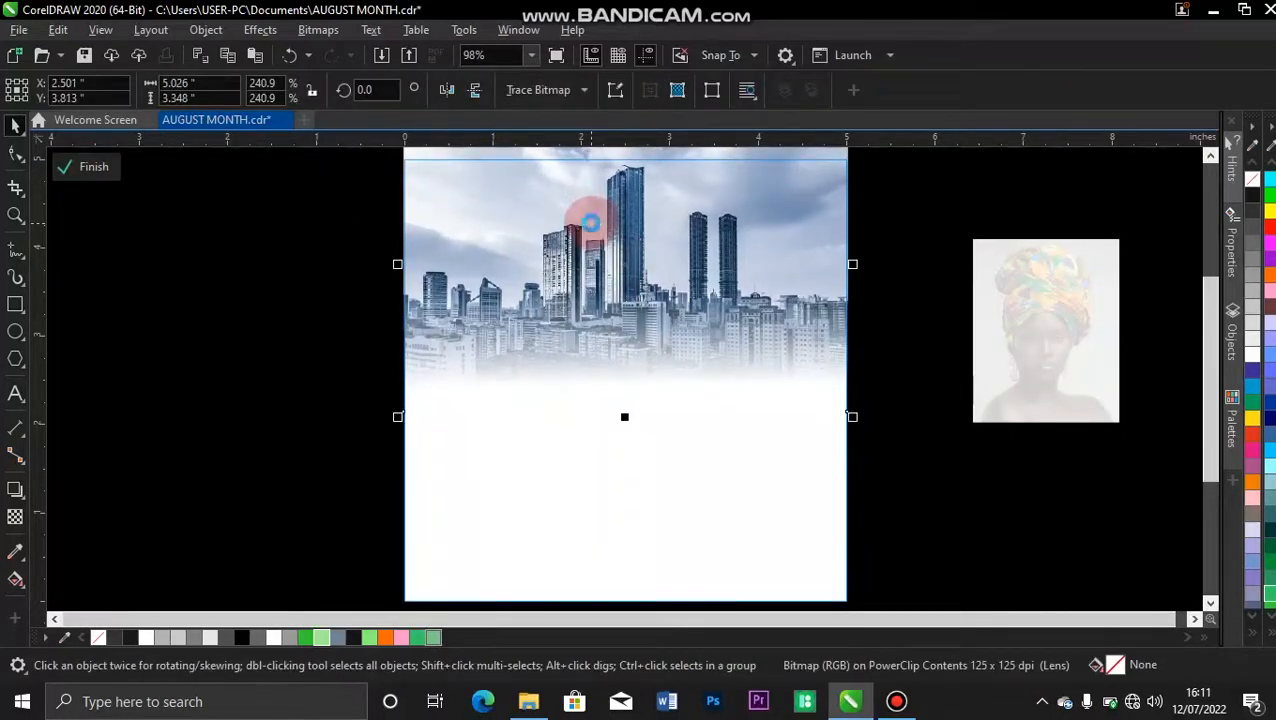
left_click(99, 171)
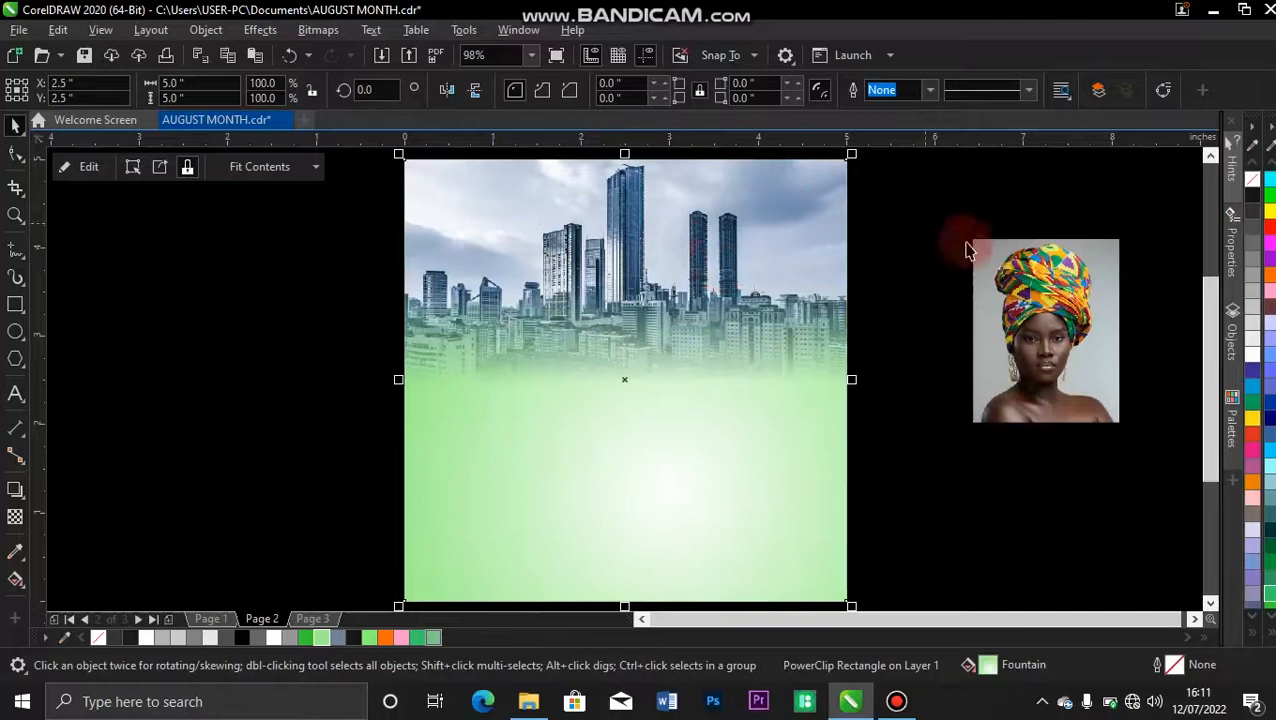
left_click(933, 228)
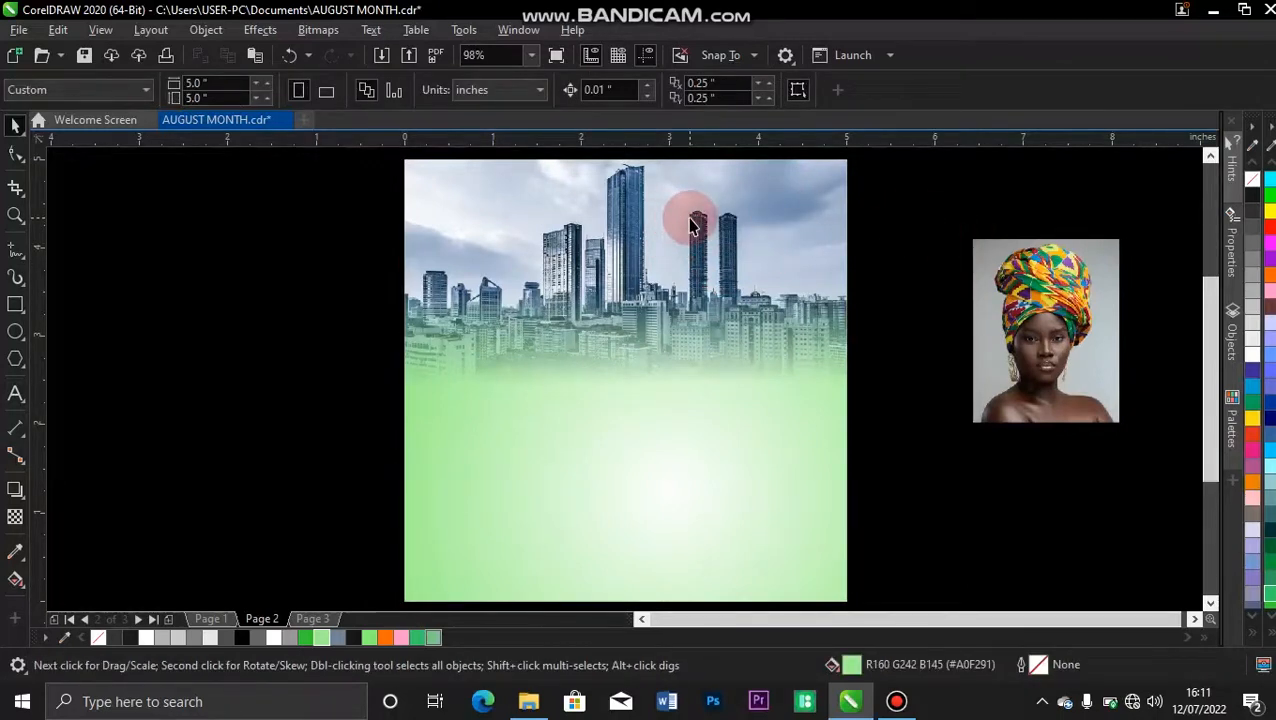
left_click(690, 221)
left_click_drag(690, 218, 686, 367)
key("ctrl+z")
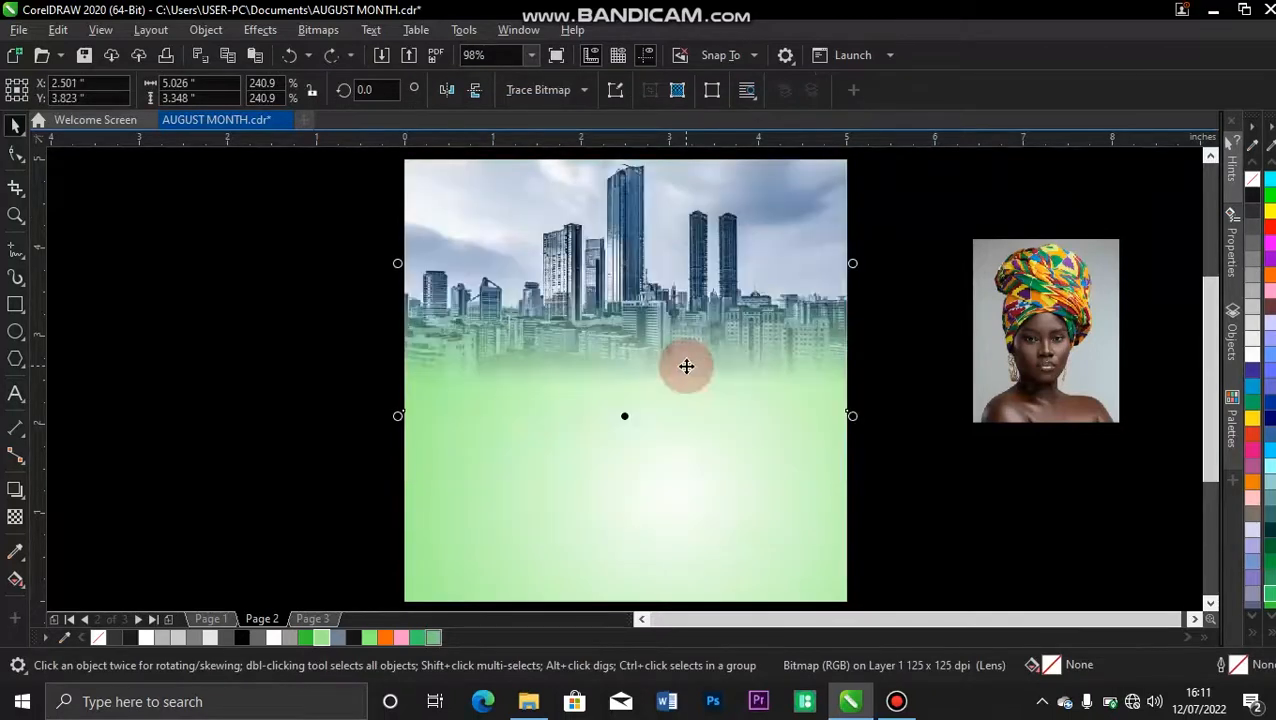
left_click(208, 253)
Step: Set the merge mode of the city picture's transparency inside the background PowerClip to Texturize, and finish editing the contents
left_click(553, 248)
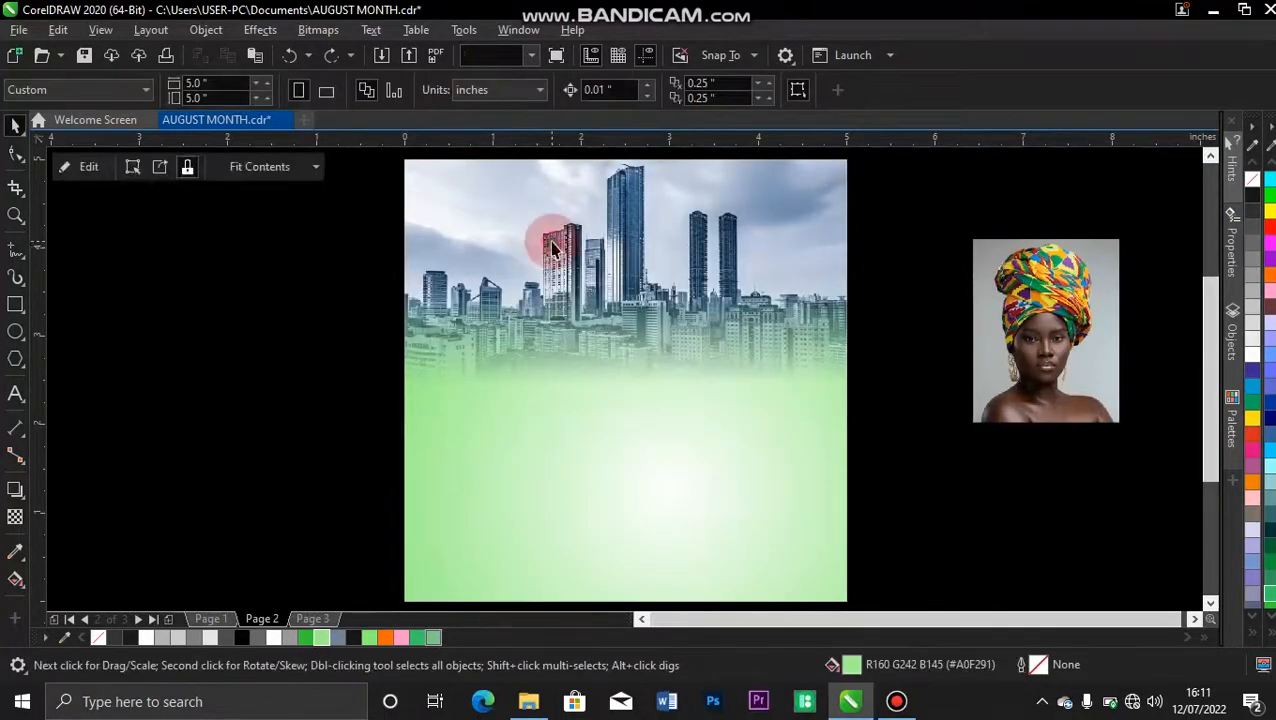
left_click(83, 172)
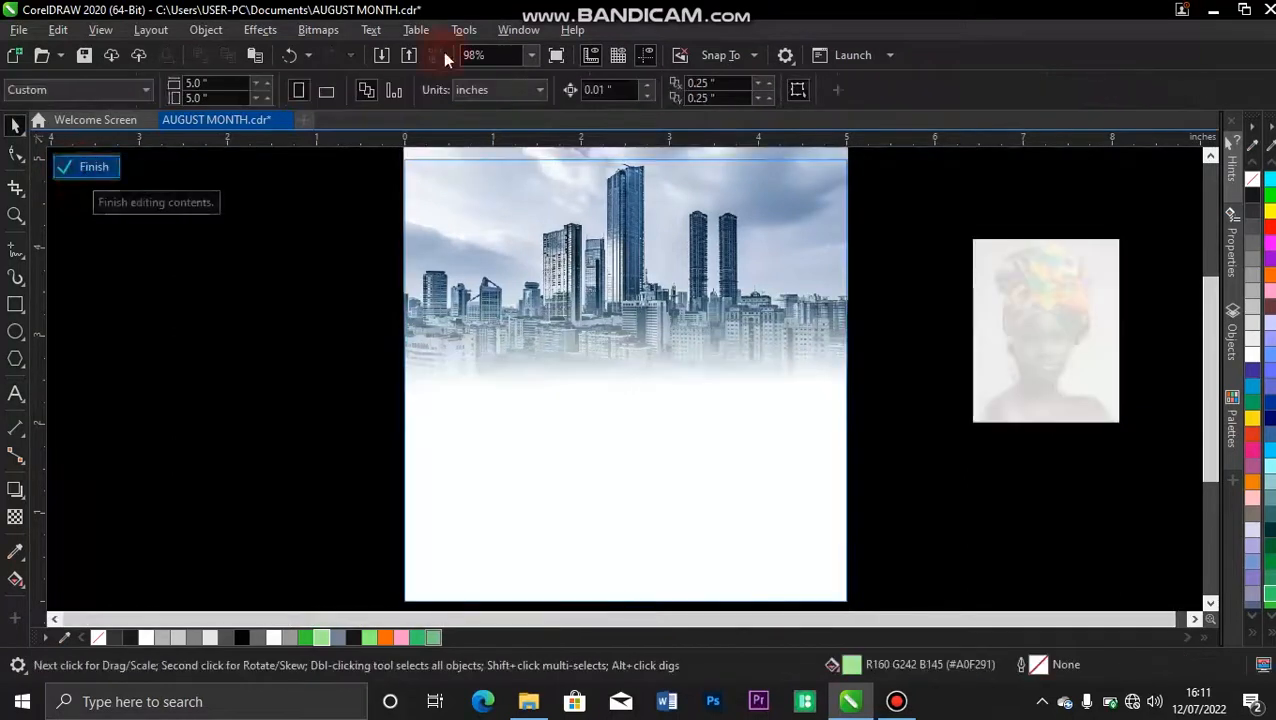
left_click(553, 280)
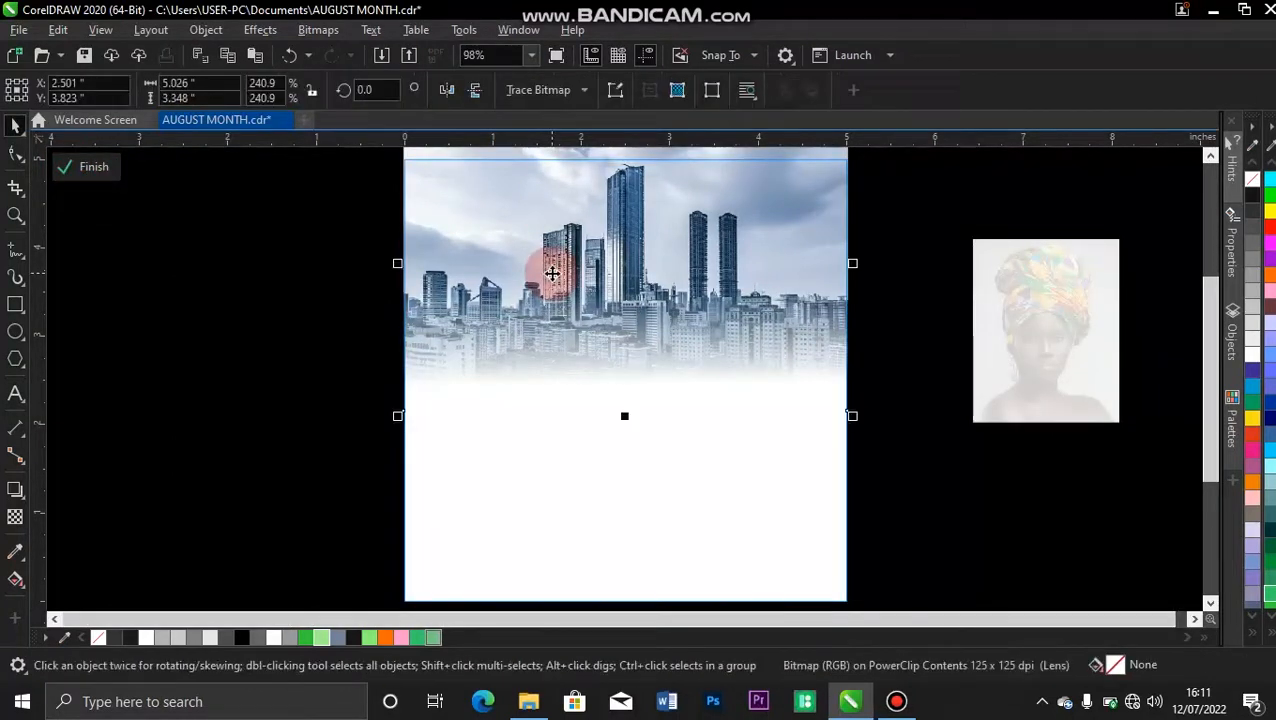
left_click(15, 518)
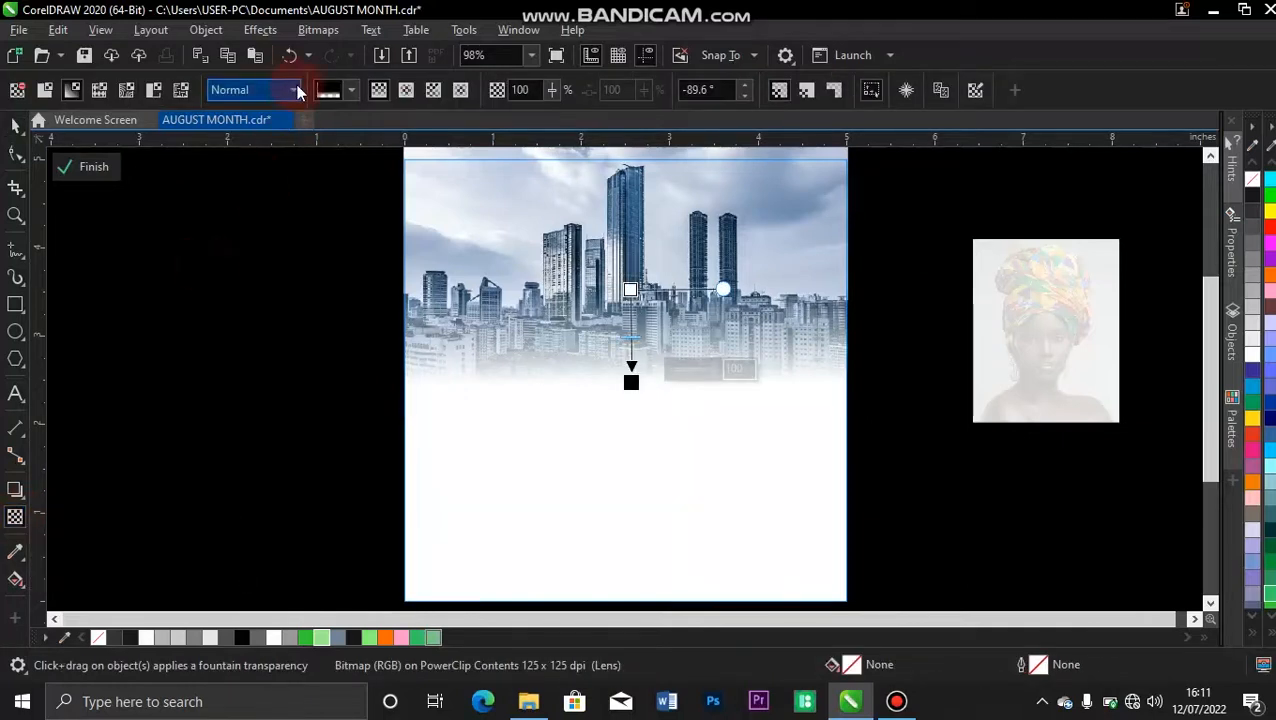
left_click(295, 90)
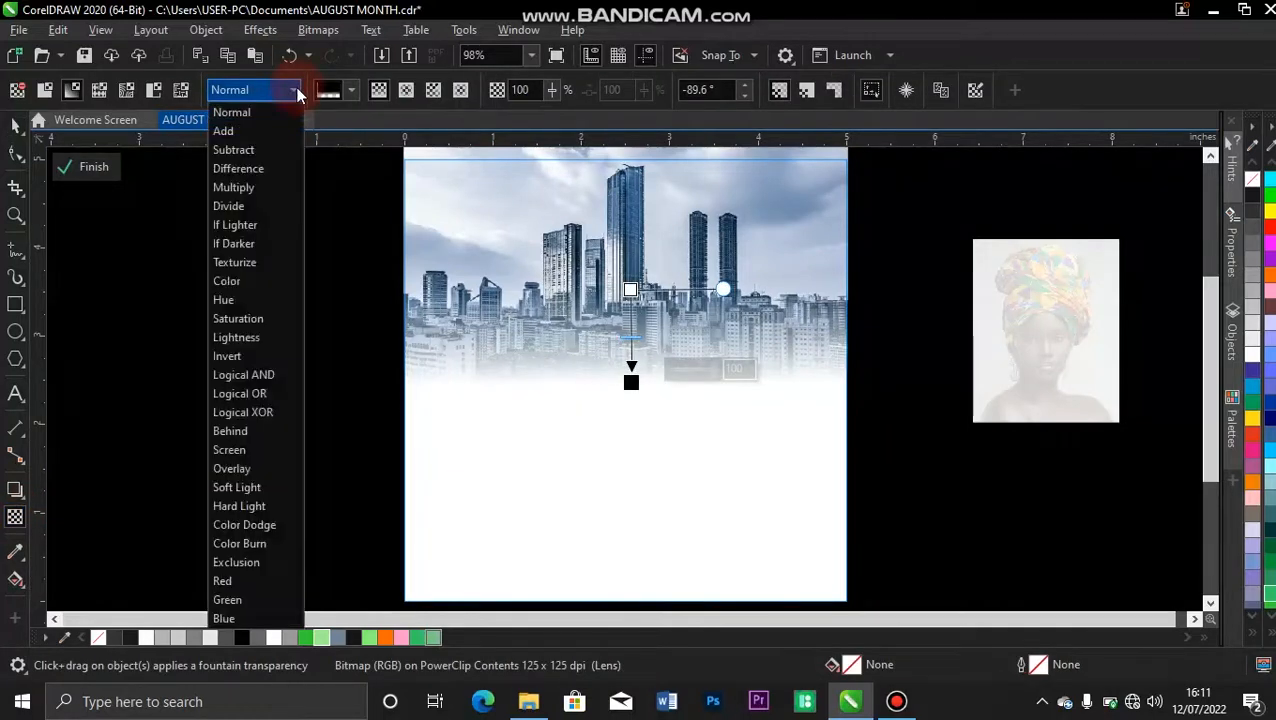
left_click(274, 265)
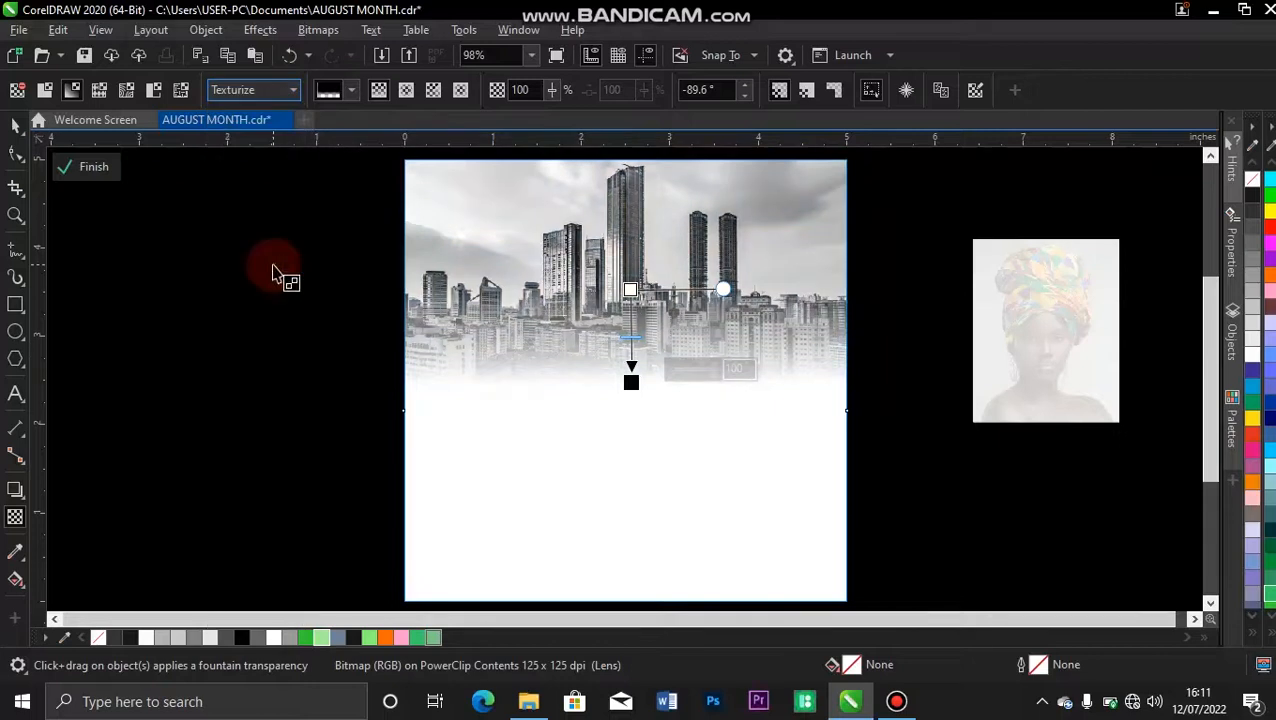
left_click(83, 173)
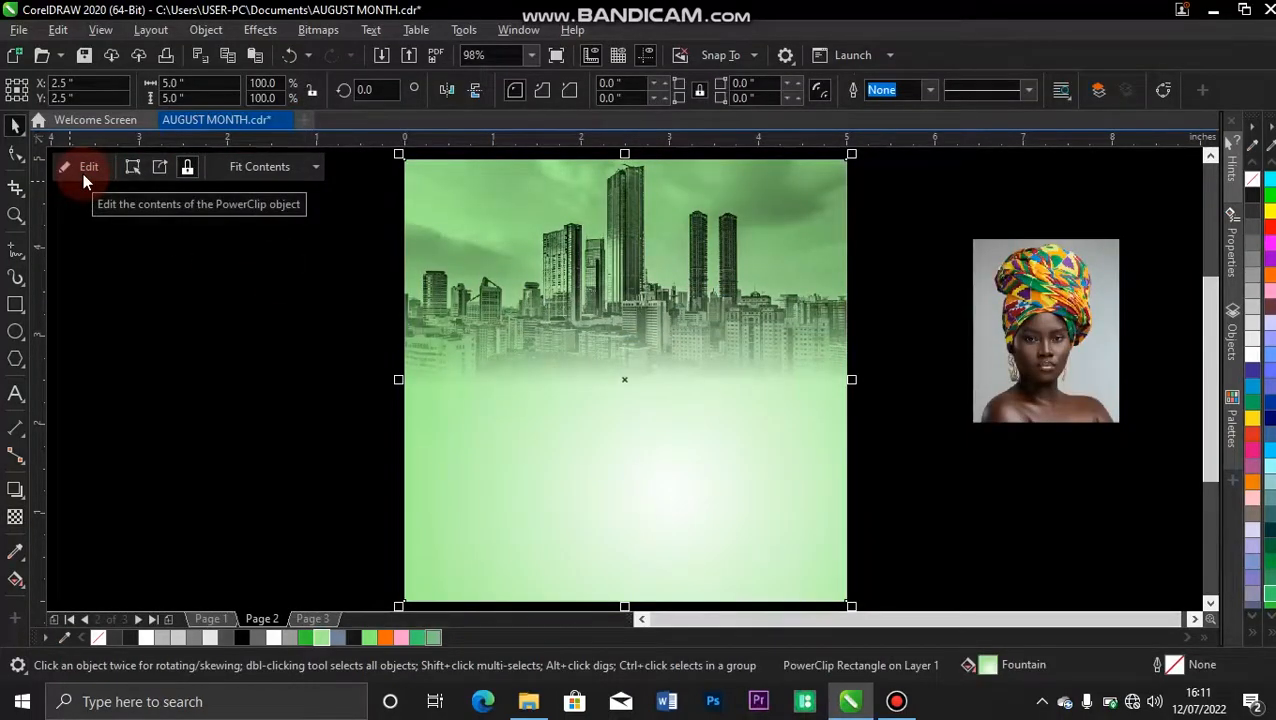
left_click(257, 319)
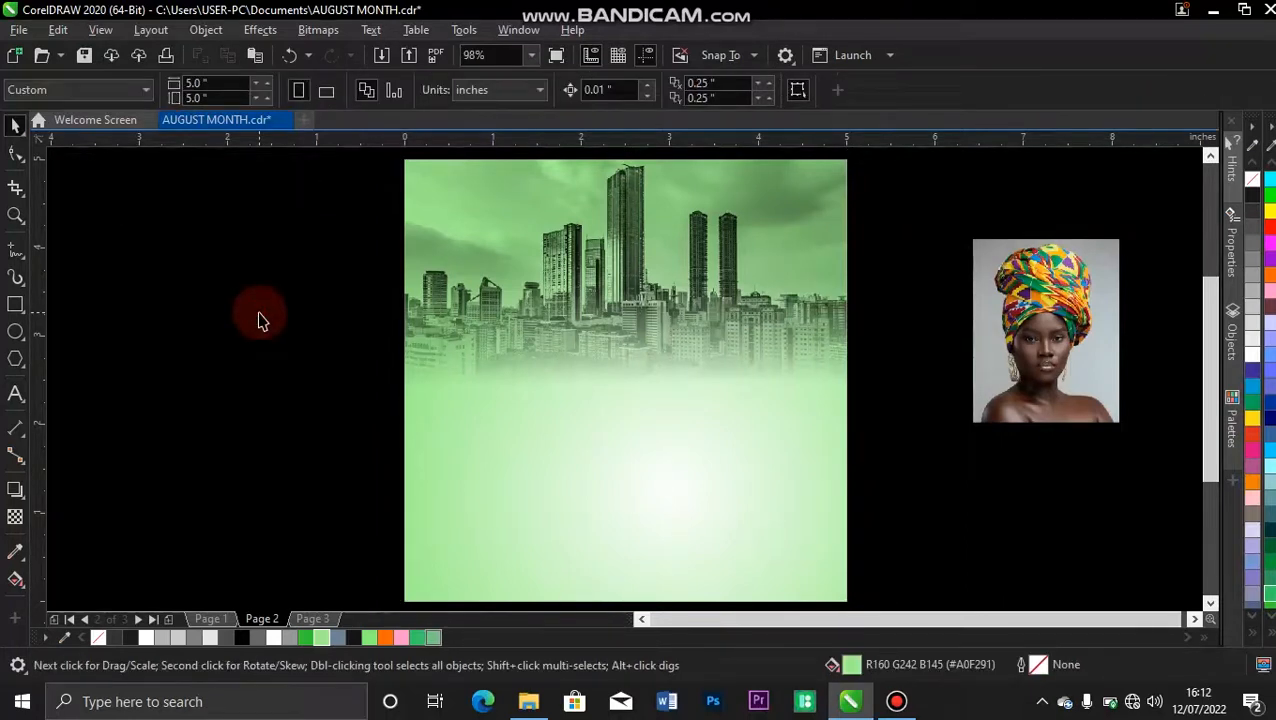
Step: Move the portrait onto the lower middle of the page and enlarge it proportionally to about 2.80 × 3.50 inches
left_click_drag(1030, 328, 642, 438)
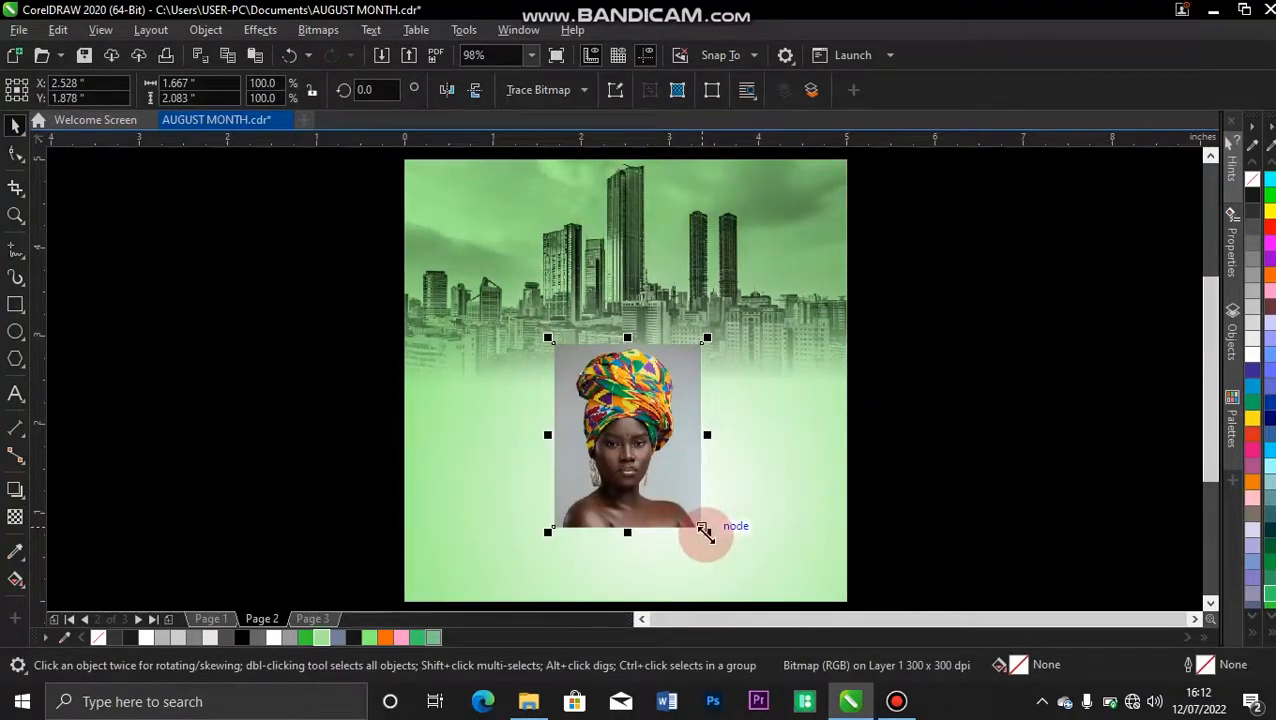
left_click_drag(705, 533, 796, 605)
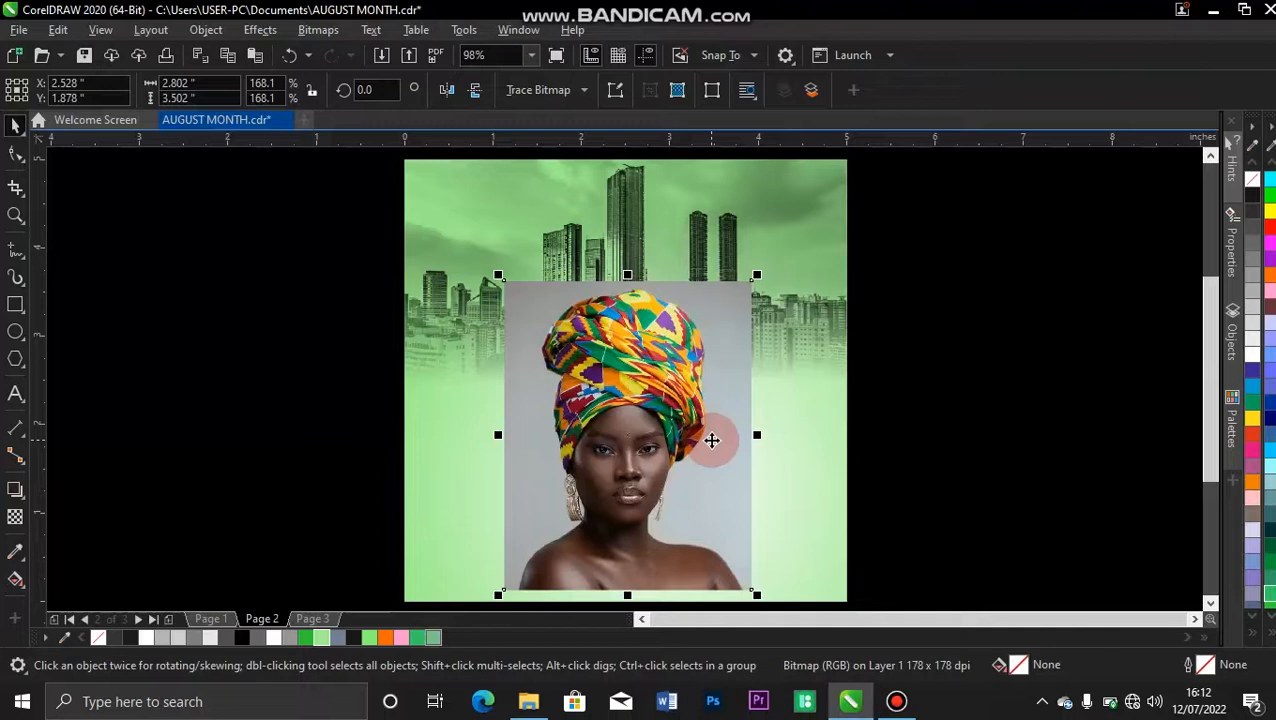
Step: Start a B-Spline outline at the left edge of the woman's headwrap and trace closely upward along its left side
key("z")
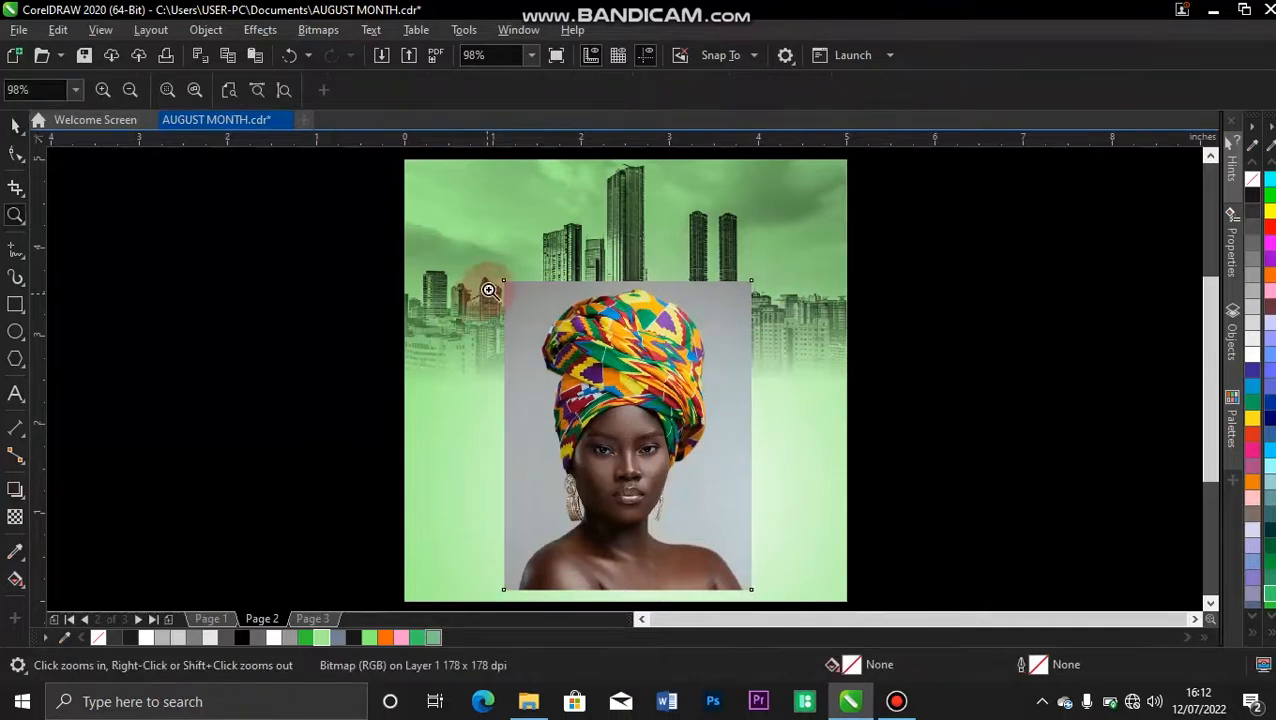
left_click(738, 558)
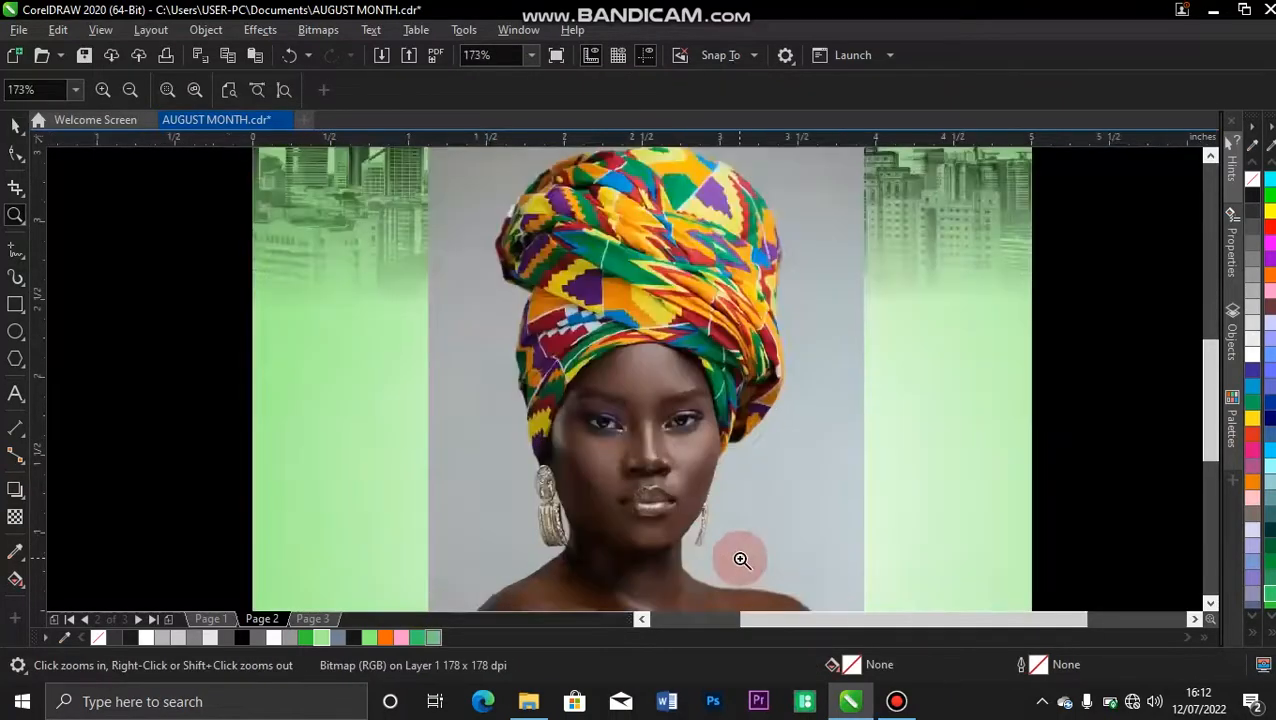
key("space")
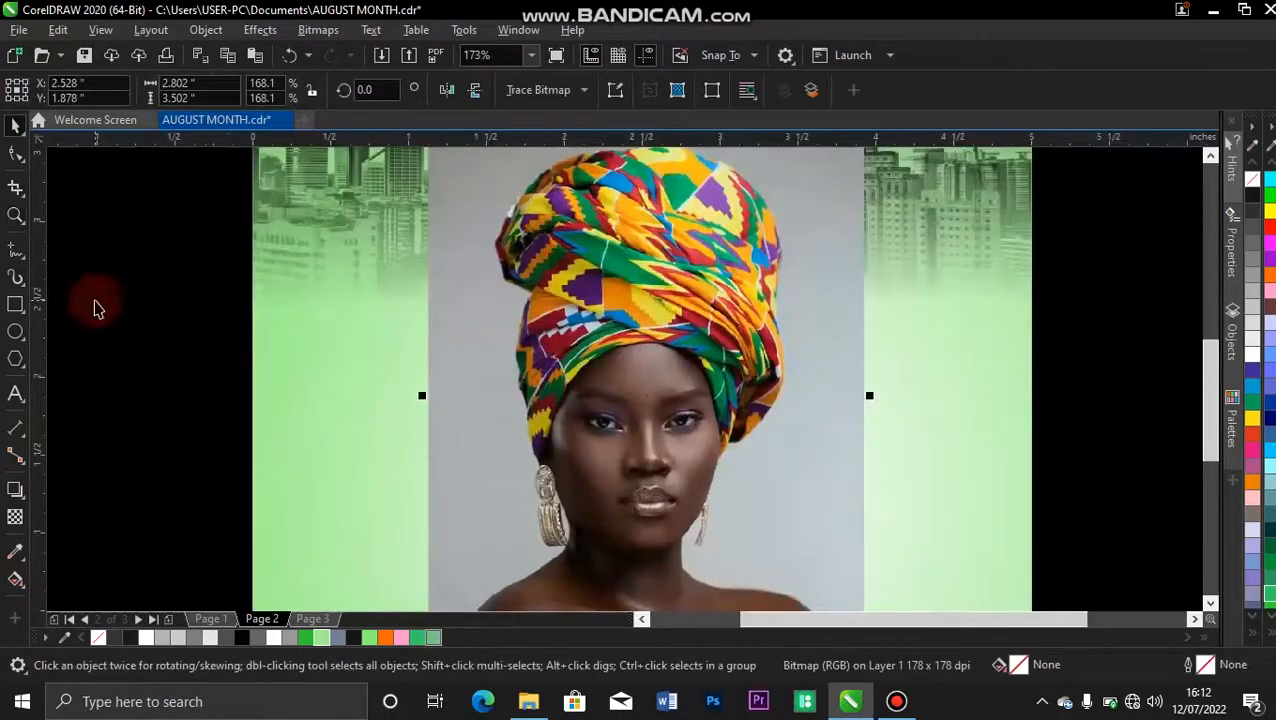
left_click(24, 262)
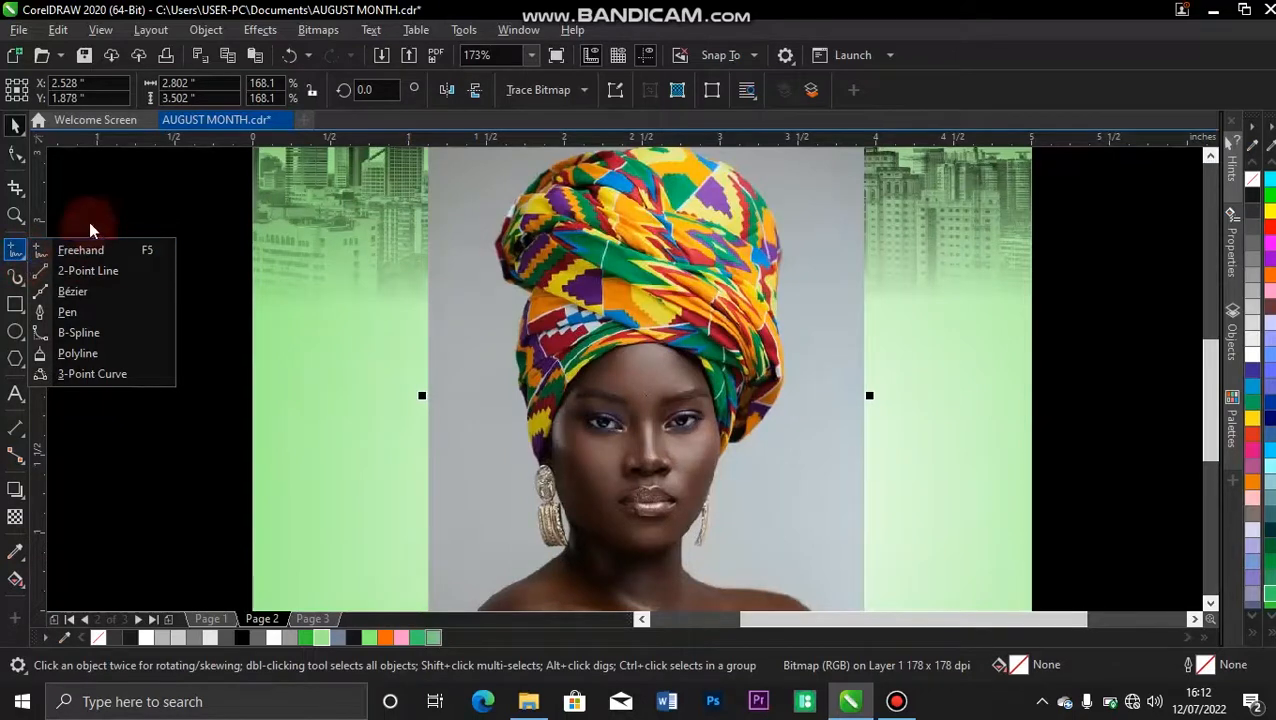
left_click(91, 333)
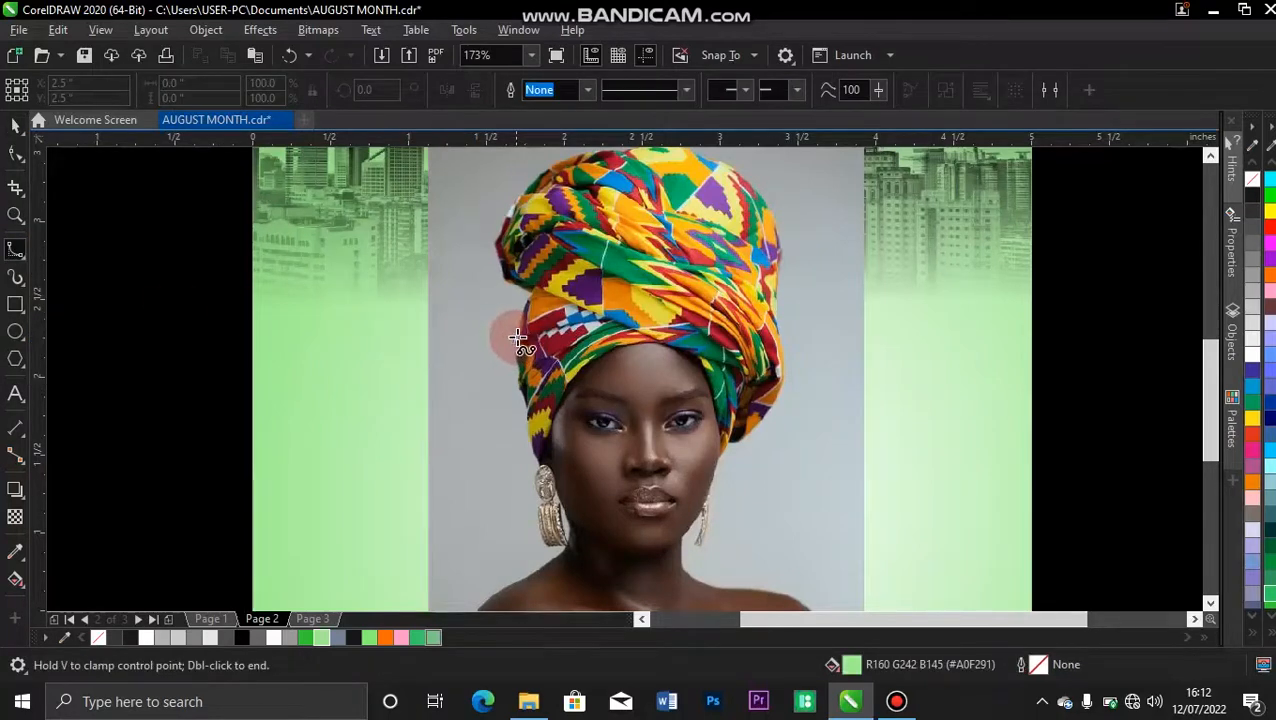
left_click(515, 343)
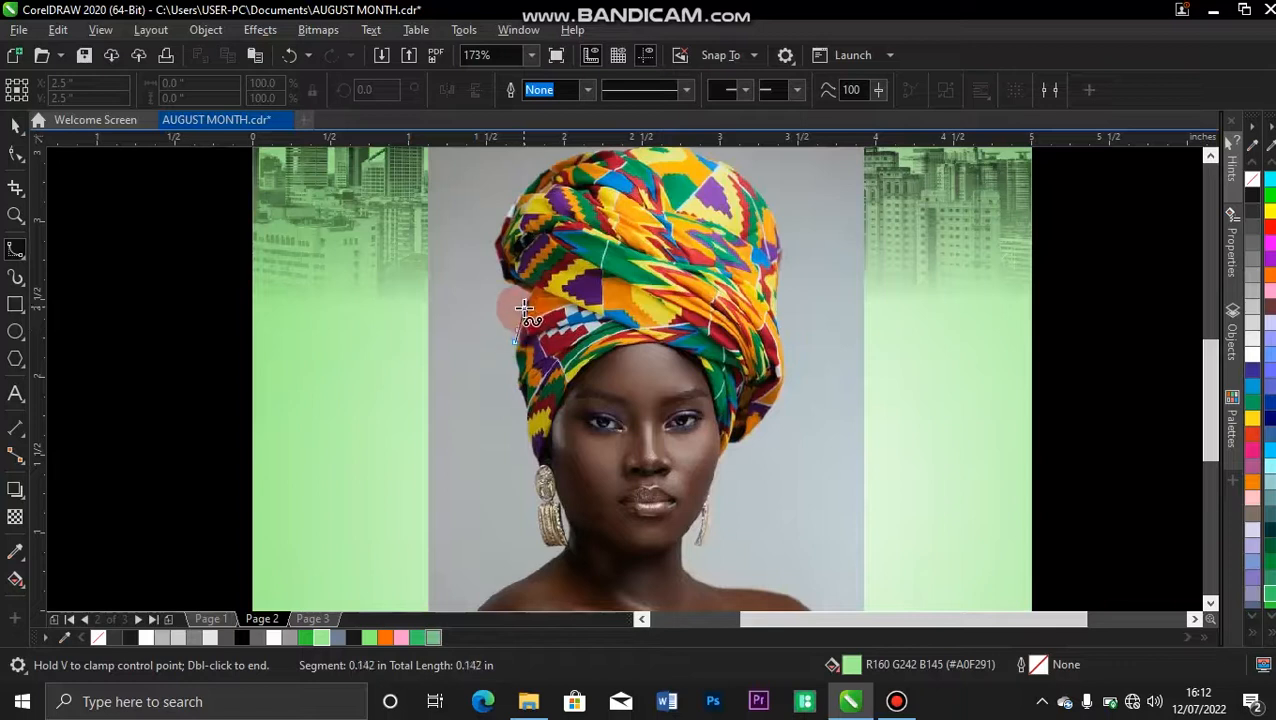
left_click(523, 310)
left_click(514, 290)
left_click(513, 286)
left_click(497, 263)
left_click(496, 255)
left_click(494, 249)
left_click(495, 243)
left_click(500, 220)
left_click(507, 206)
left_click(519, 182)
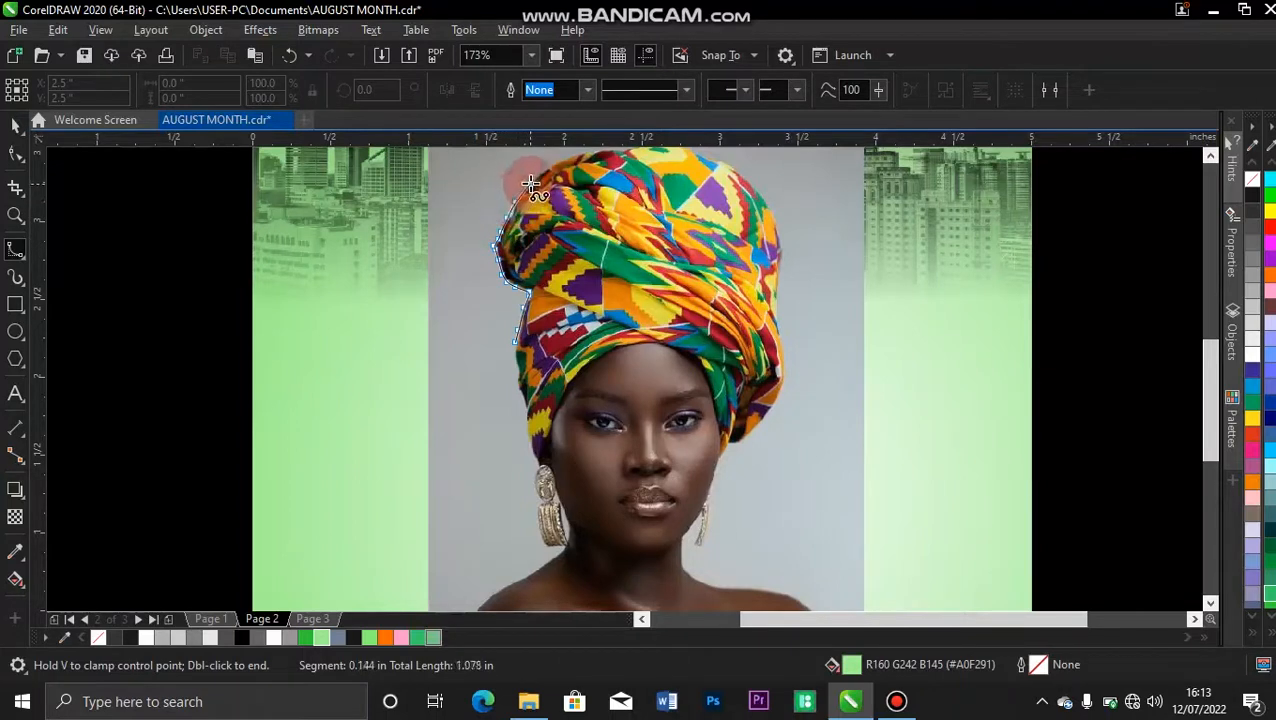
left_click(549, 165)
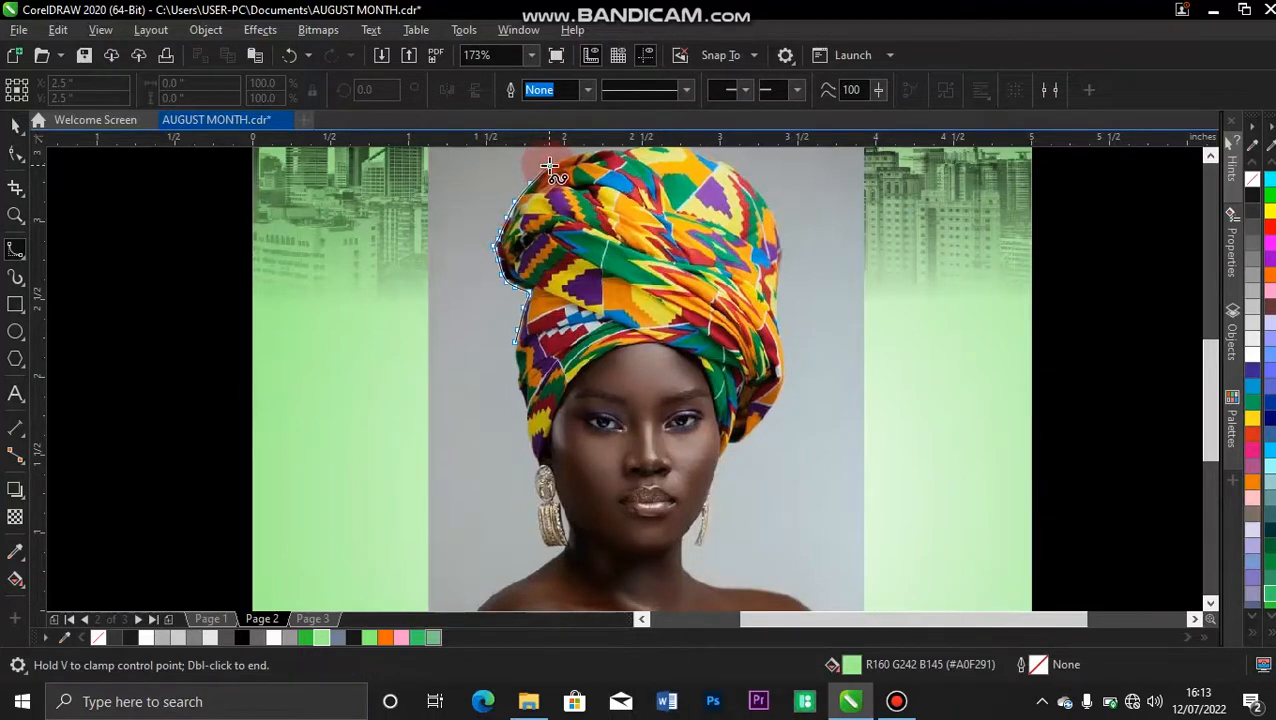
Step: Continue the B-Spline outline over the headwrap and around the face, earrings and shoulders, closing it at its starting node
mouse_move(591, 125)
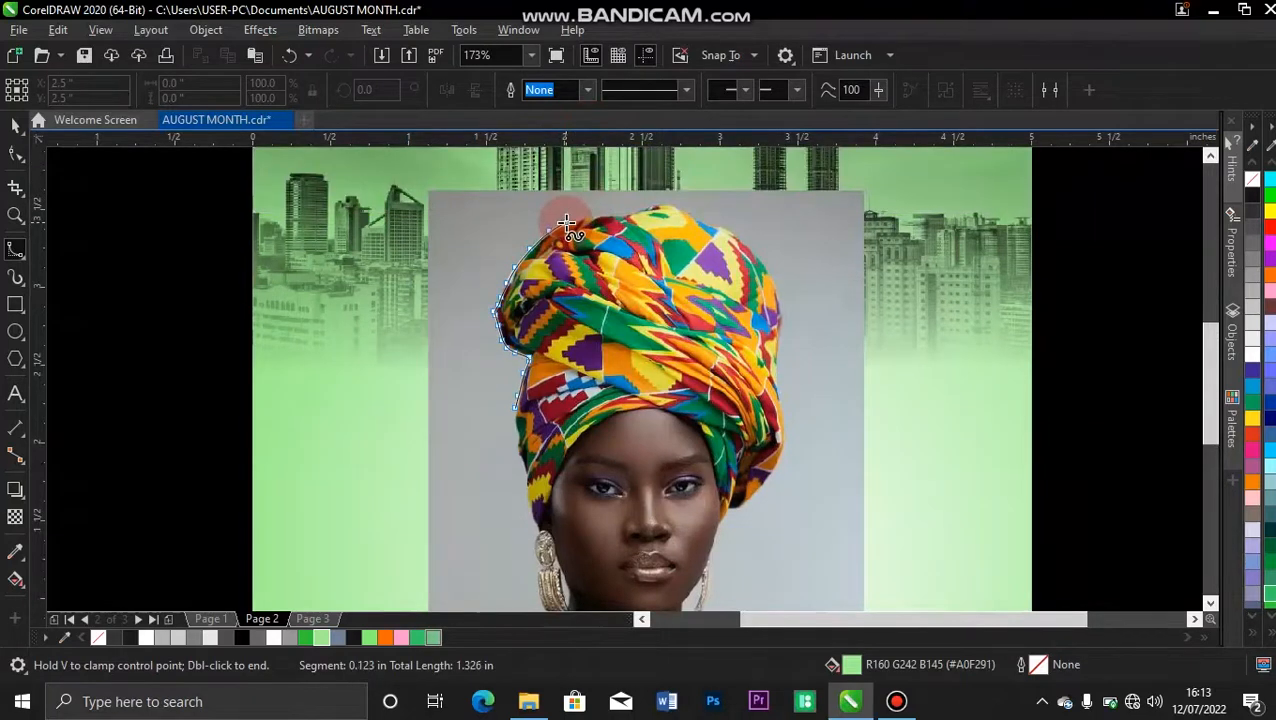
left_click(593, 217)
left_click(624, 217)
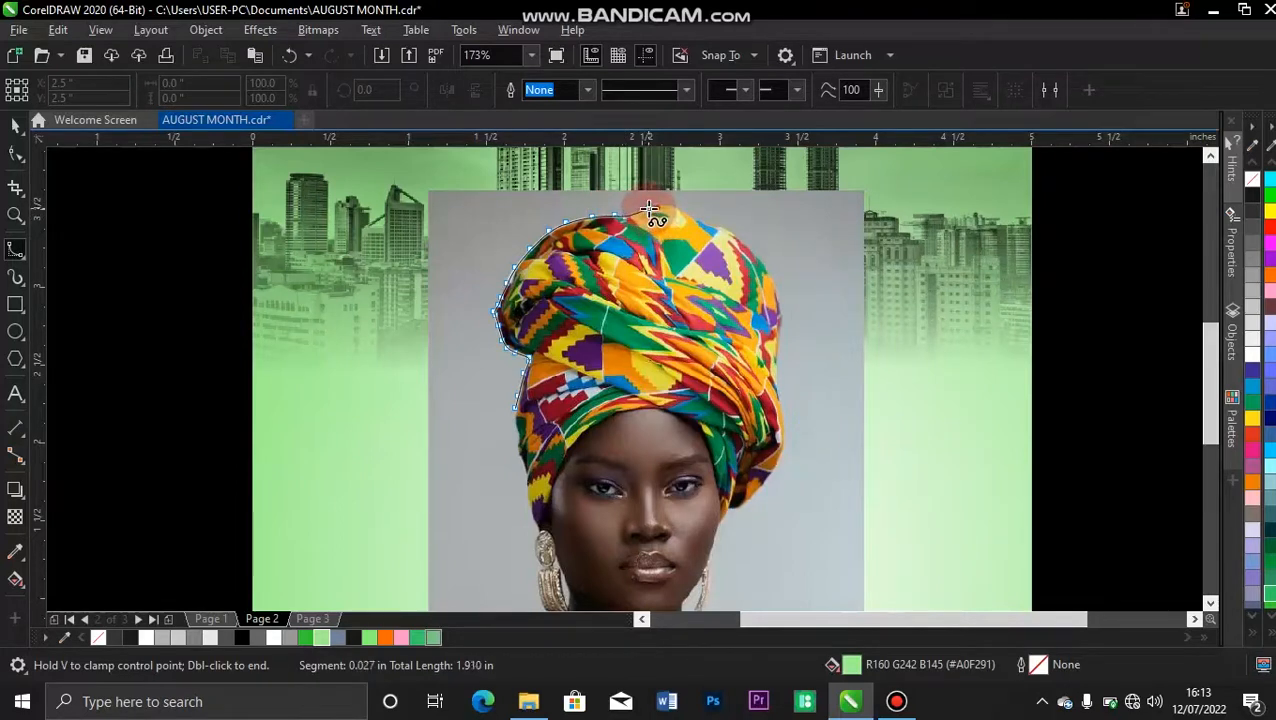
double_click(650, 212)
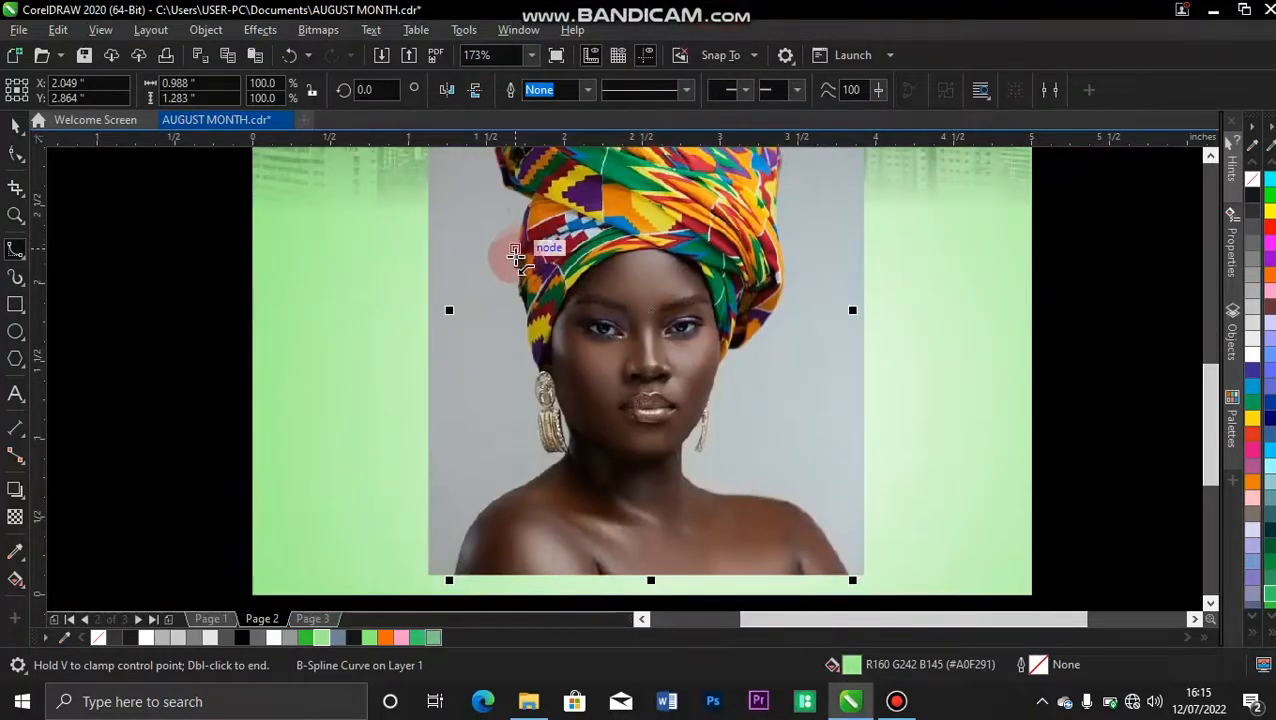
left_click(517, 267)
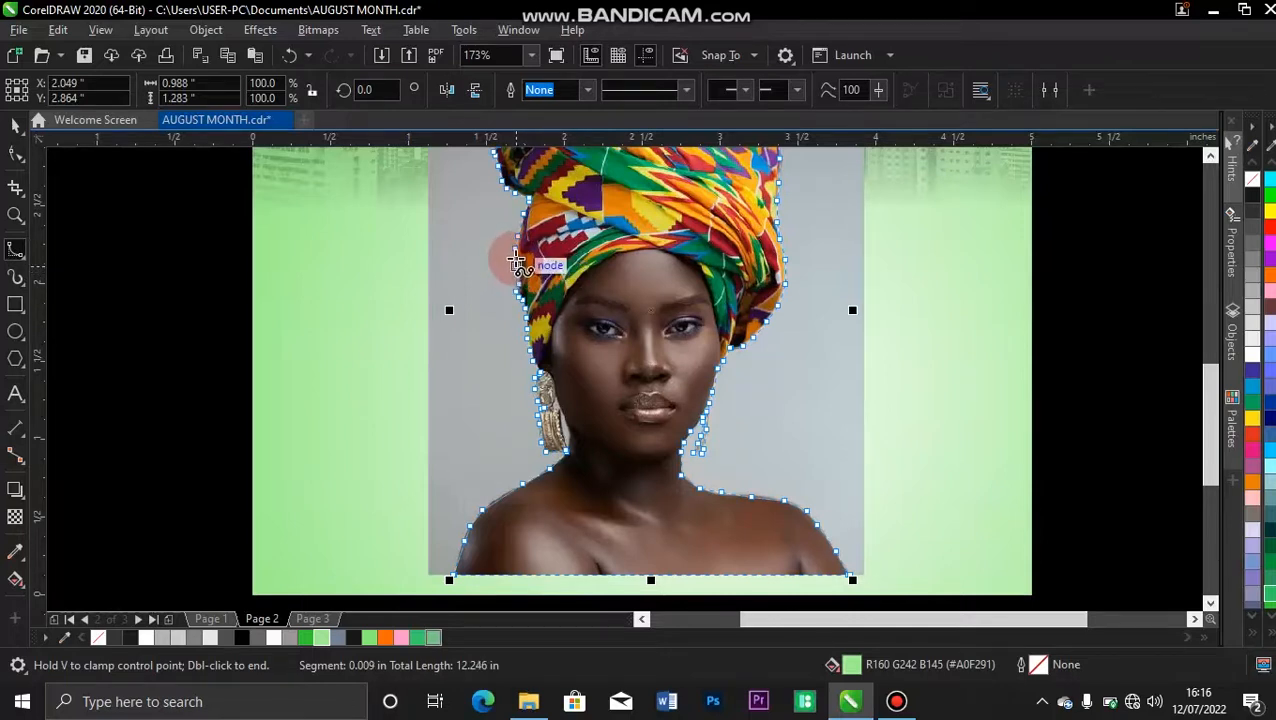
left_click(515, 249)
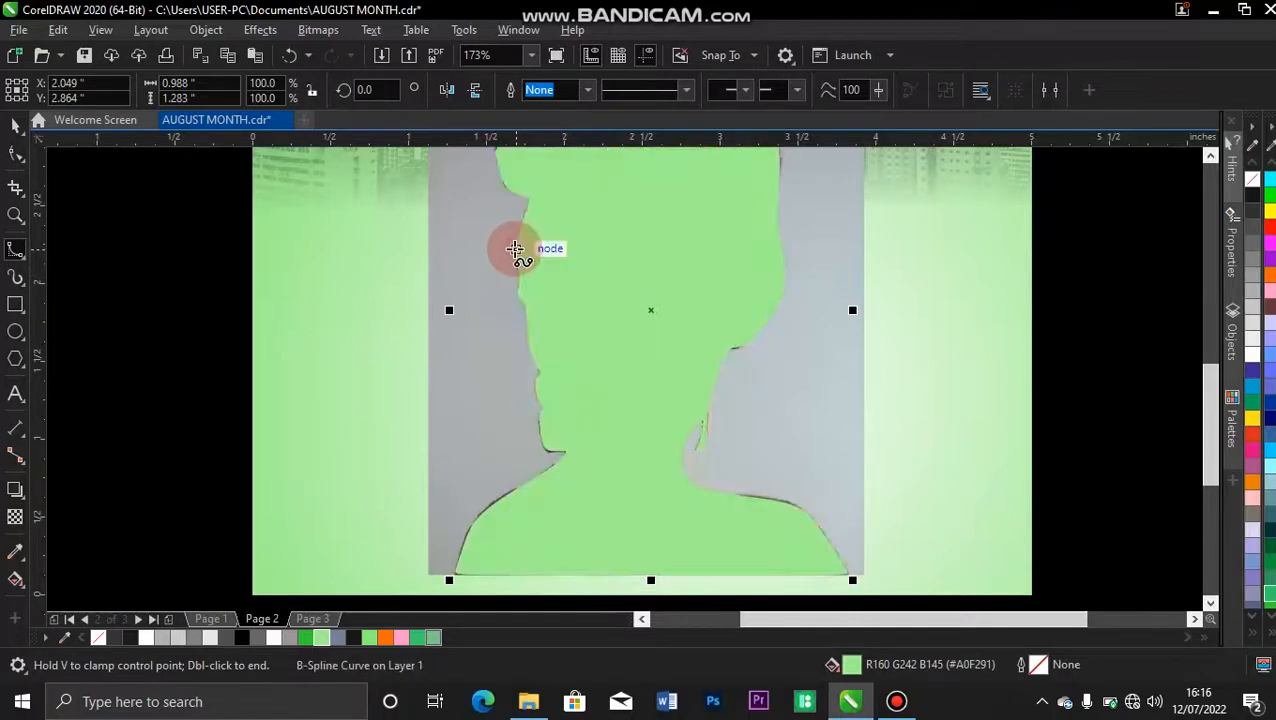
Step: Try displaying the traced silhouette curve without fill and with a 0.75 pt outline, offset to the right of the portrait
left_click(16, 126)
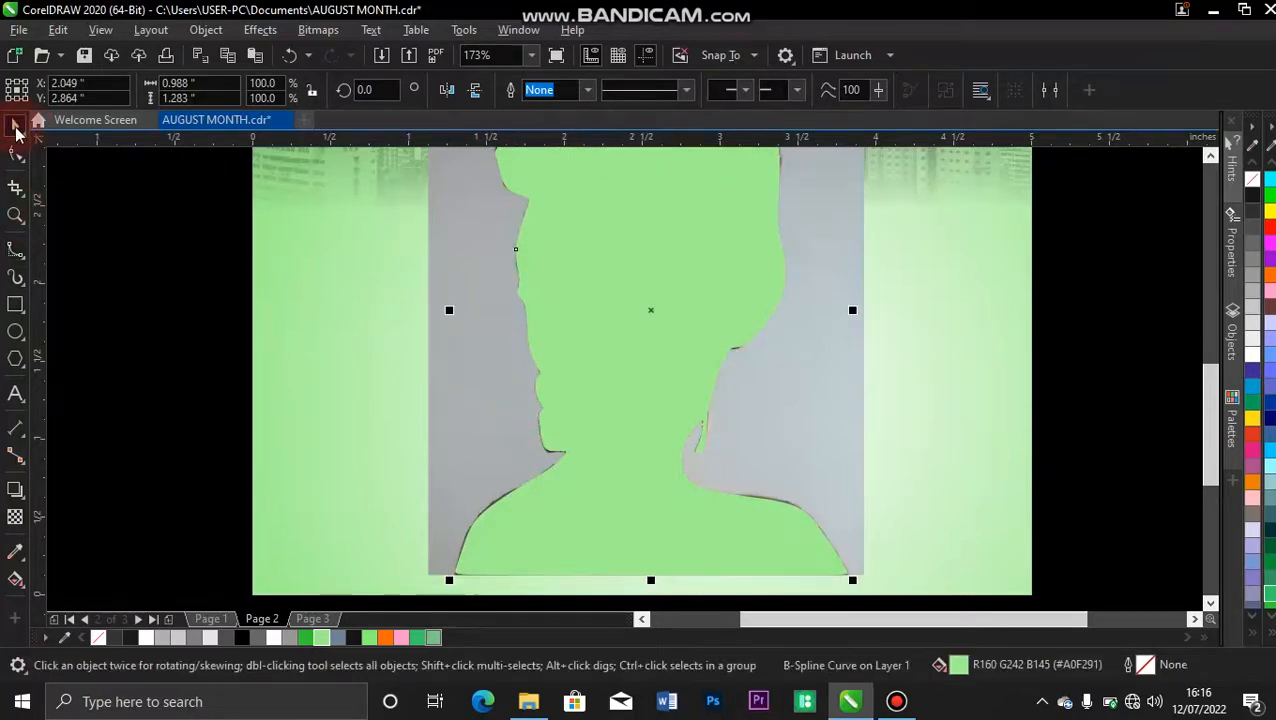
left_click(98, 638)
left_click_drag(699, 485, 763, 479)
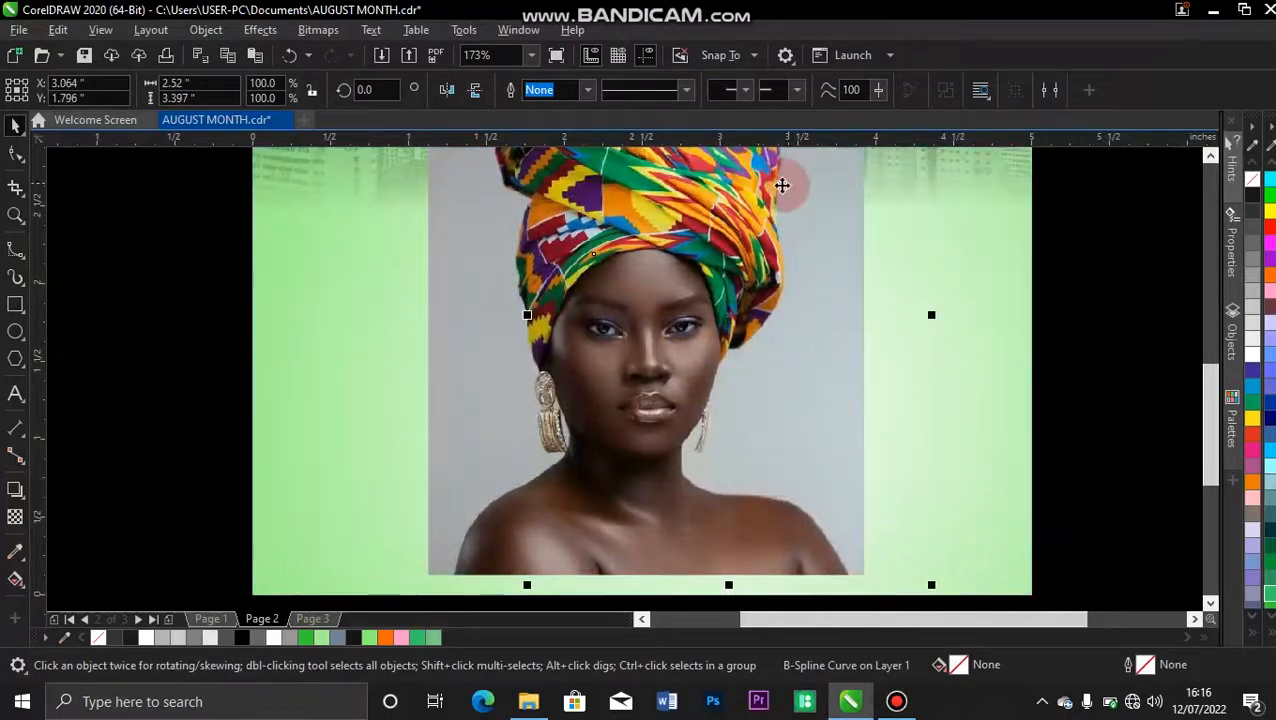
left_click(590, 91)
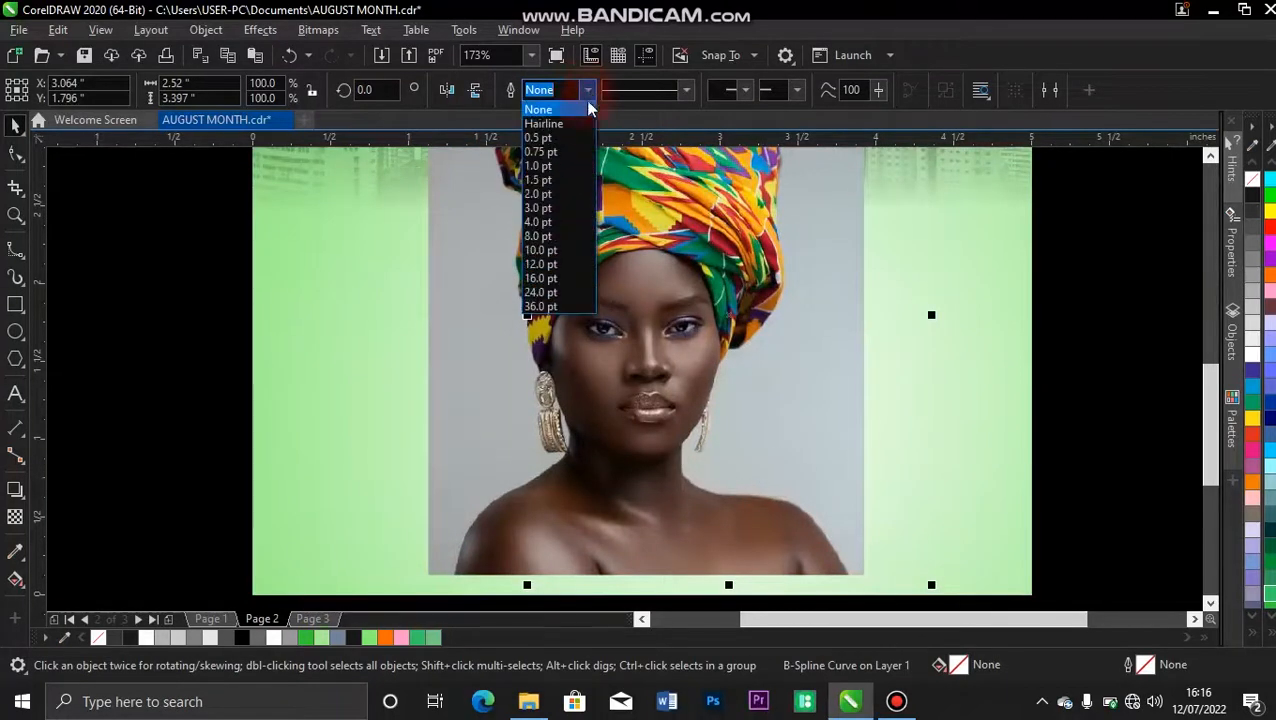
left_click(575, 155)
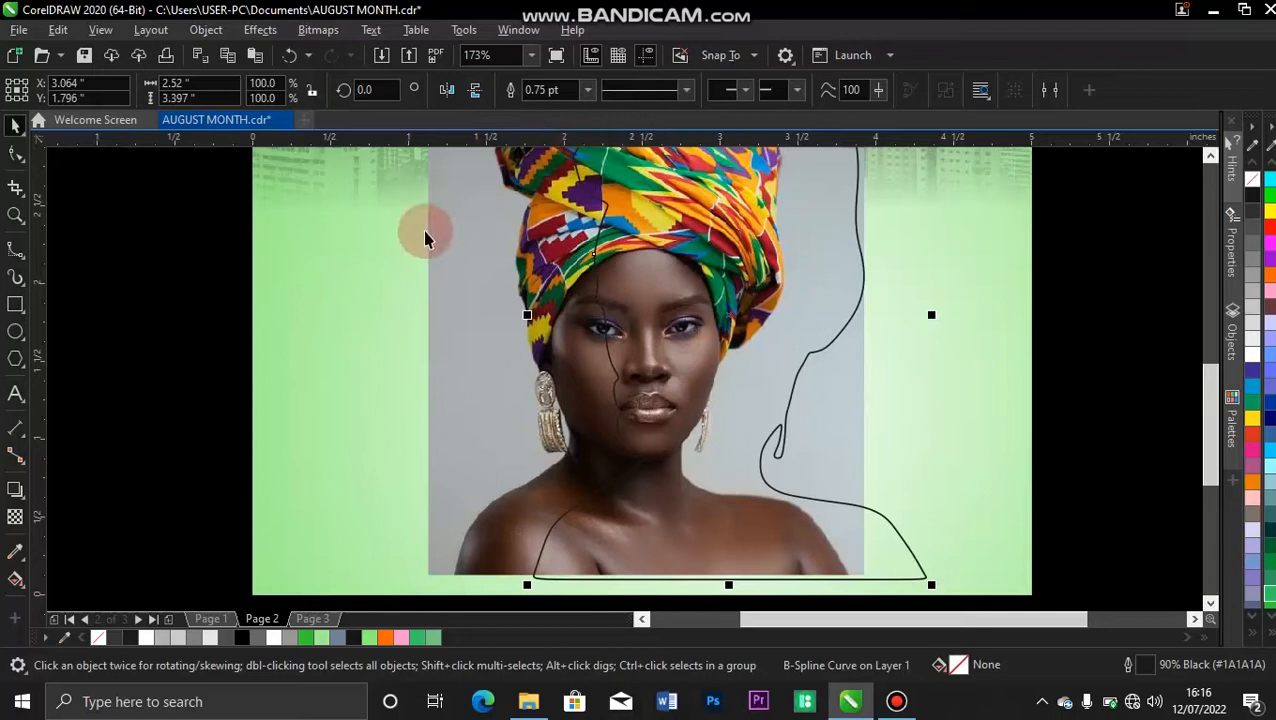
scroll(505, 237, "down", 3)
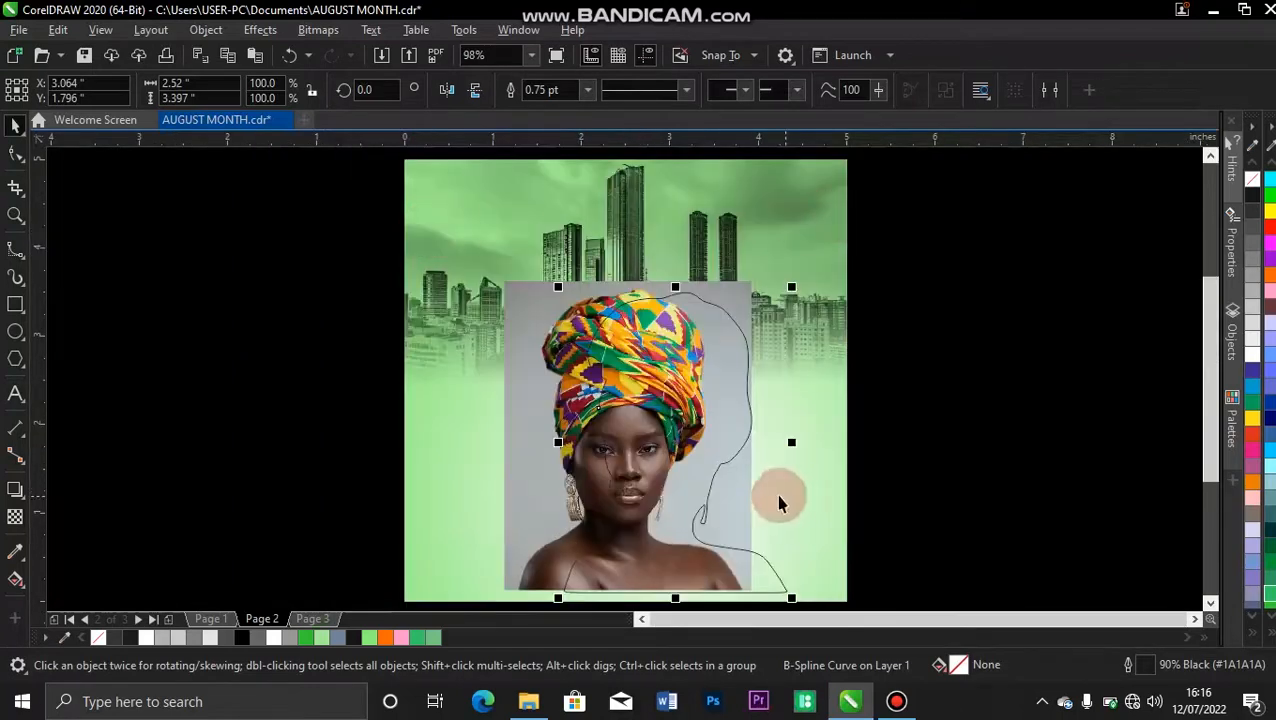
mouse_move(717, 410)
left_mouse_down()
mouse_move(821, 403)
mouse_move(710, 412)
left_mouse_up()
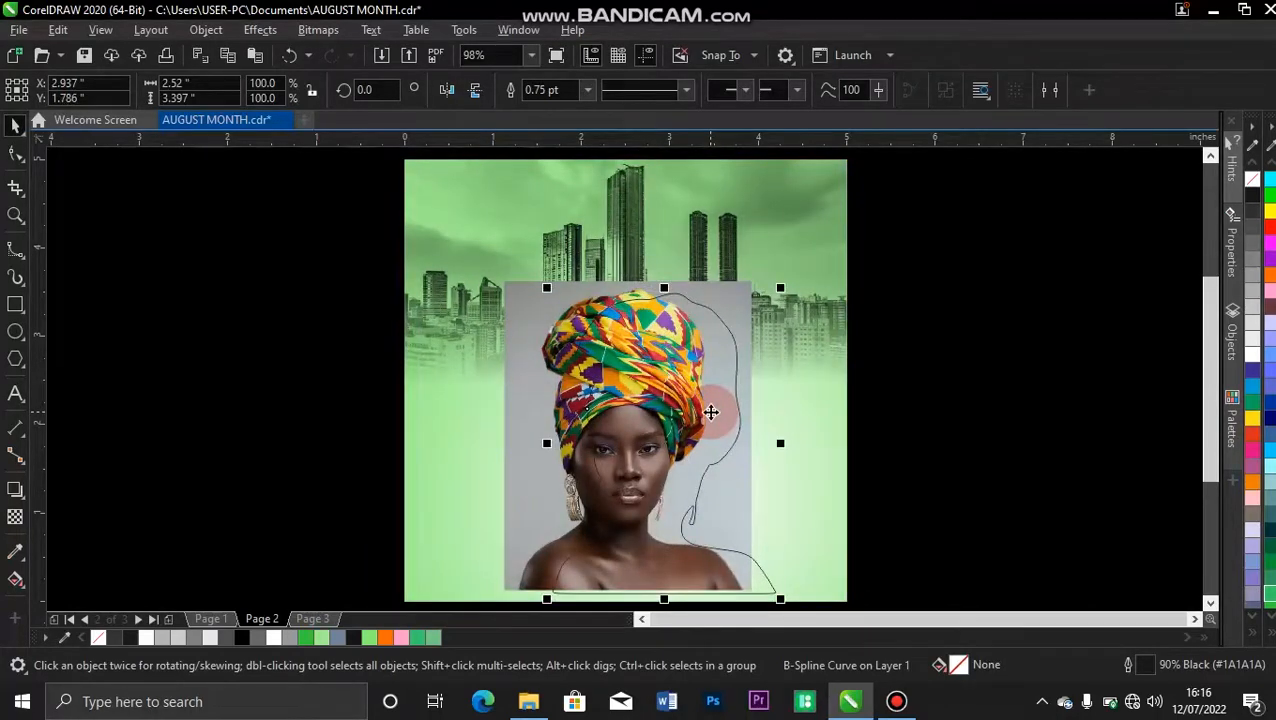
Step: Undo the last shift of the traced silhouette curve and its 0.75 pt outline
key("ctrl+z")
key("ctrl+z")
key("ctrl+z")
key("ctrl+z")
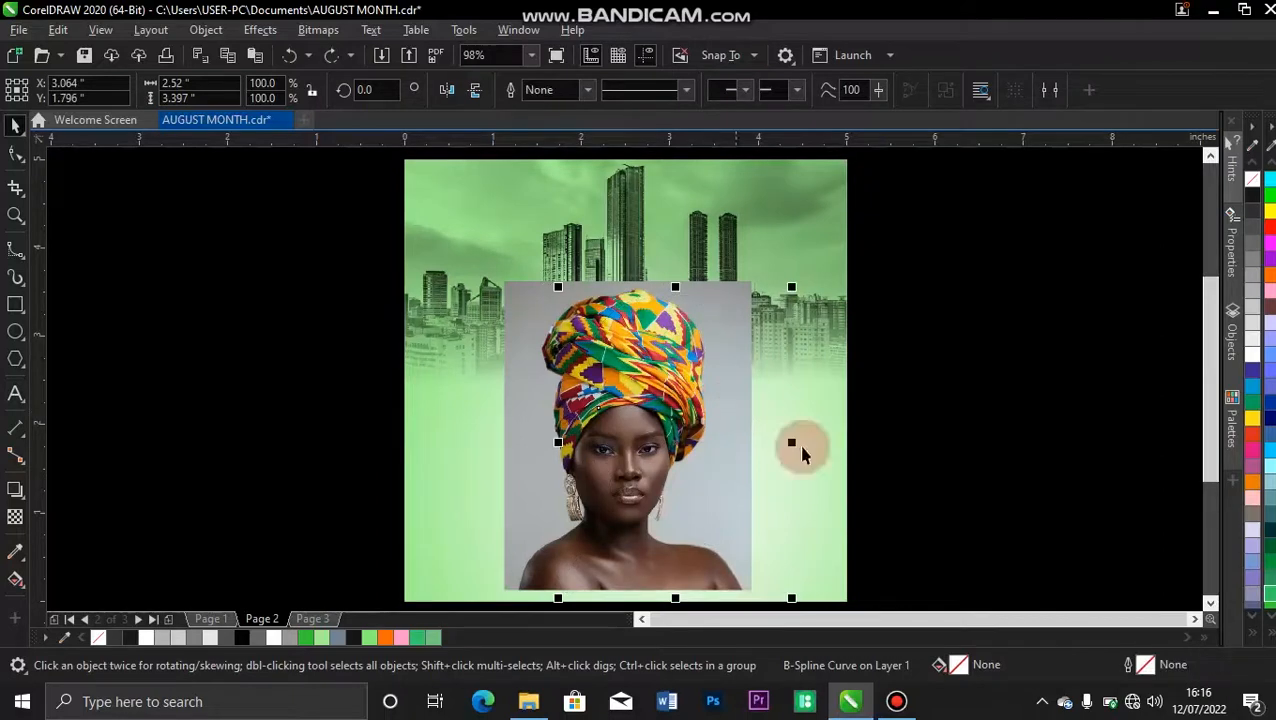
Step: Try a 0.75 pt outline on the offset silhouette curve again, and undo the outline, the offset and the fill removal
left_click(14, 305)
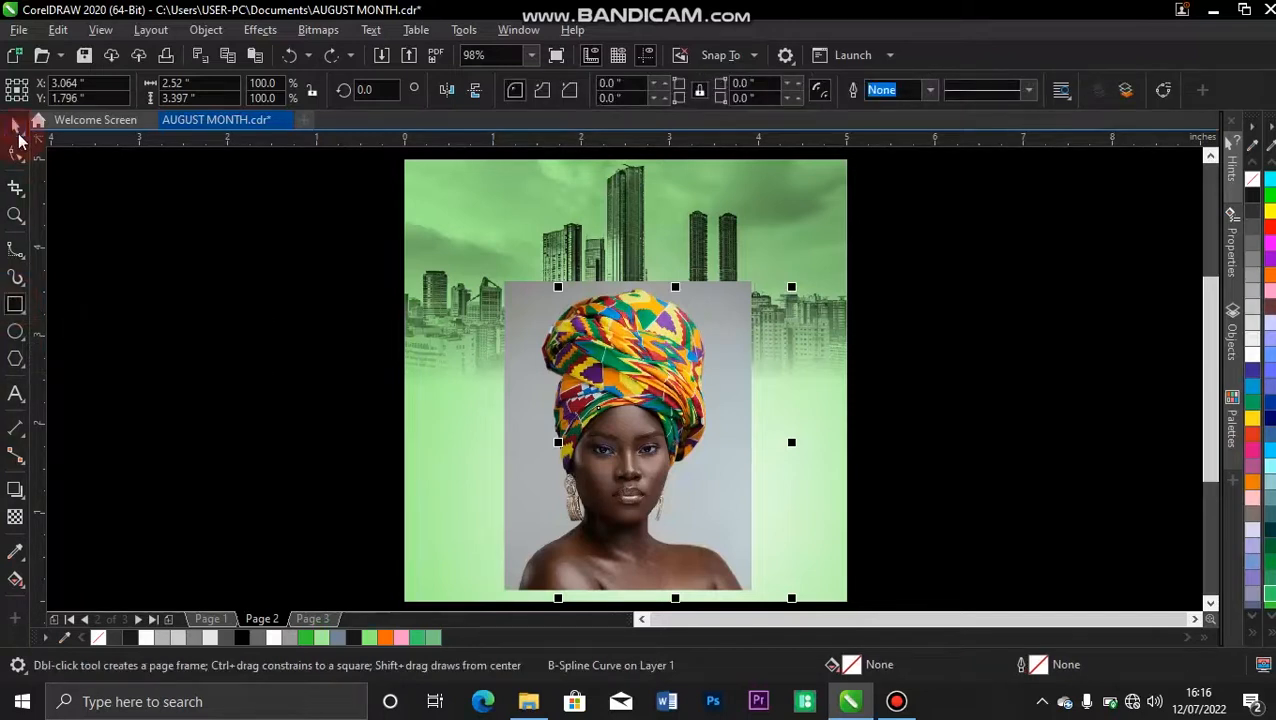
left_click(17, 131)
left_click(586, 91)
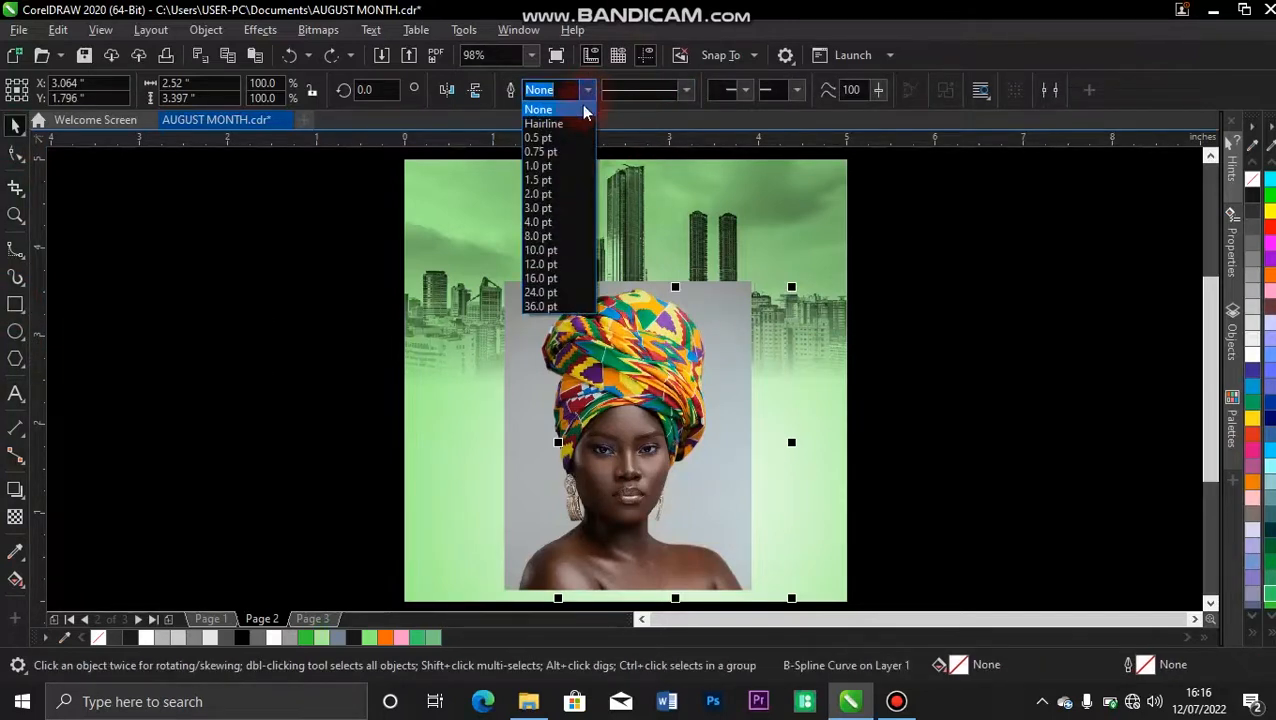
left_click(573, 148)
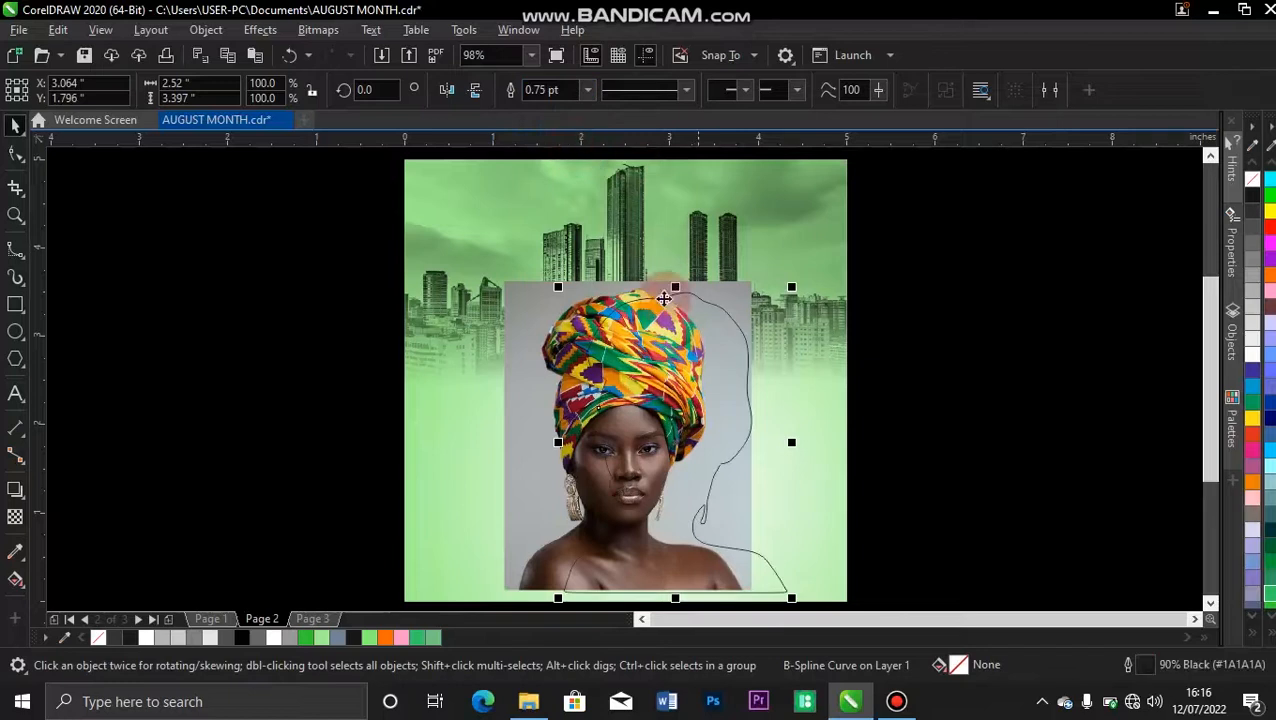
key("ctrl+z")
key("ctrl+z")
key("ctrl+z")
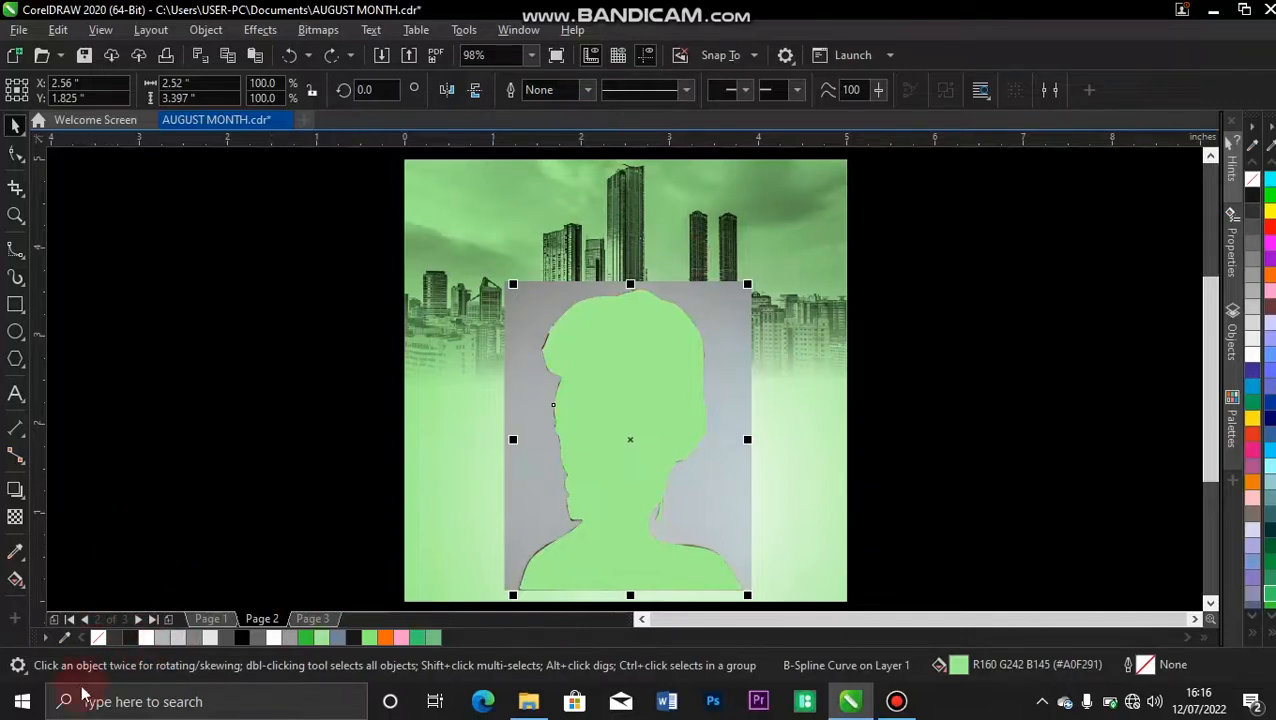
Step: Remove the green fill from the traced silhouette curve over the portrait
left_click(99, 638)
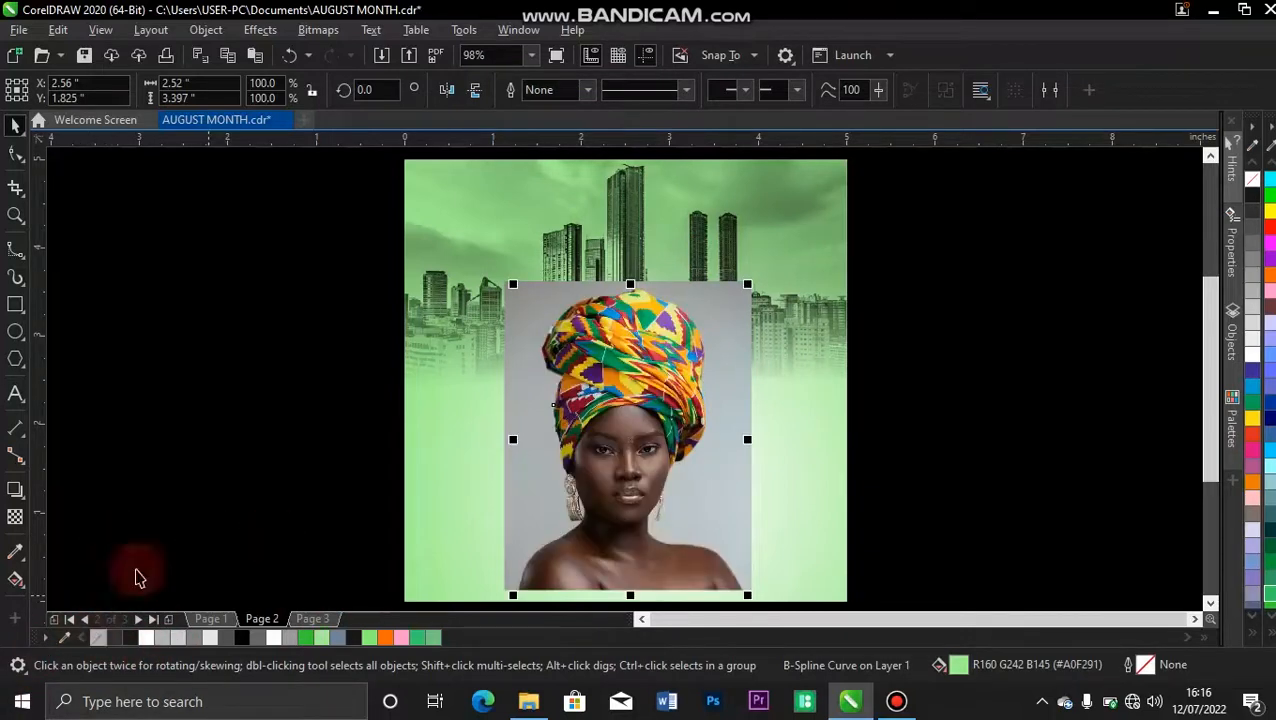
Step: Apply a 0.75 pt outline to the traced silhouette curve over the portrait
left_click(589, 91)
left_click(572, 152)
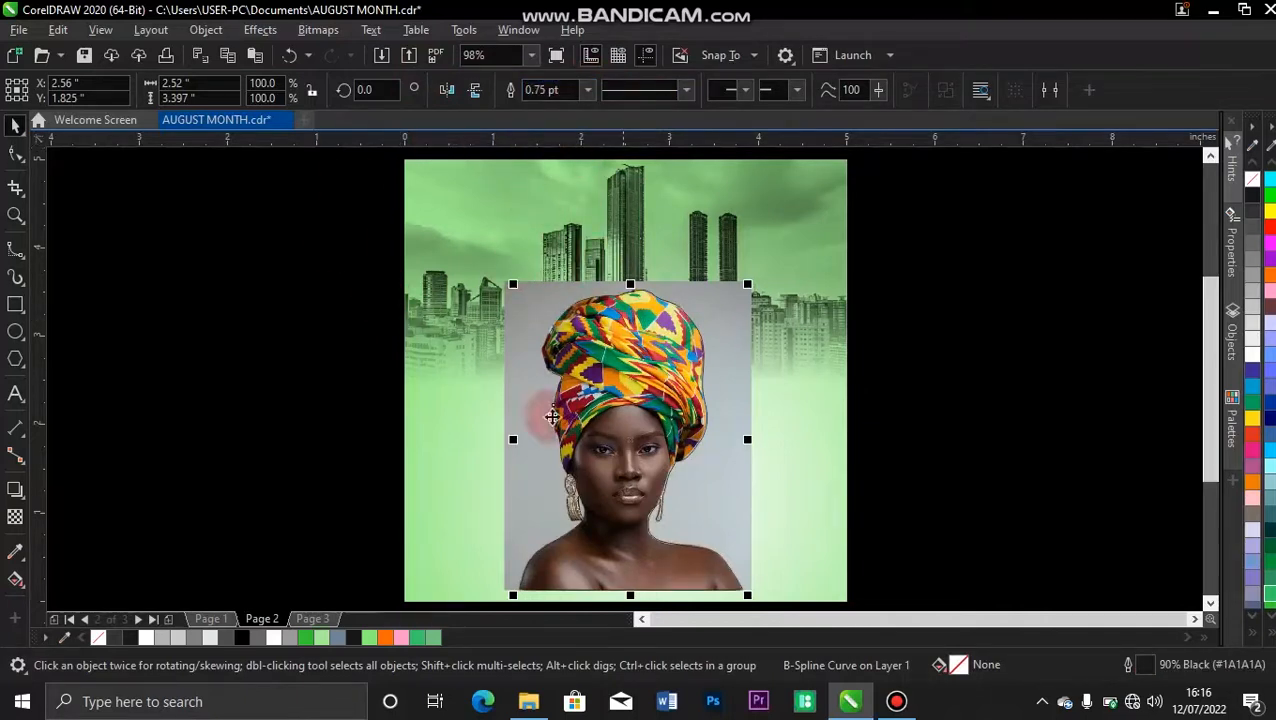
left_click_drag(587, 372, 684, 361)
key("ctrl+z")
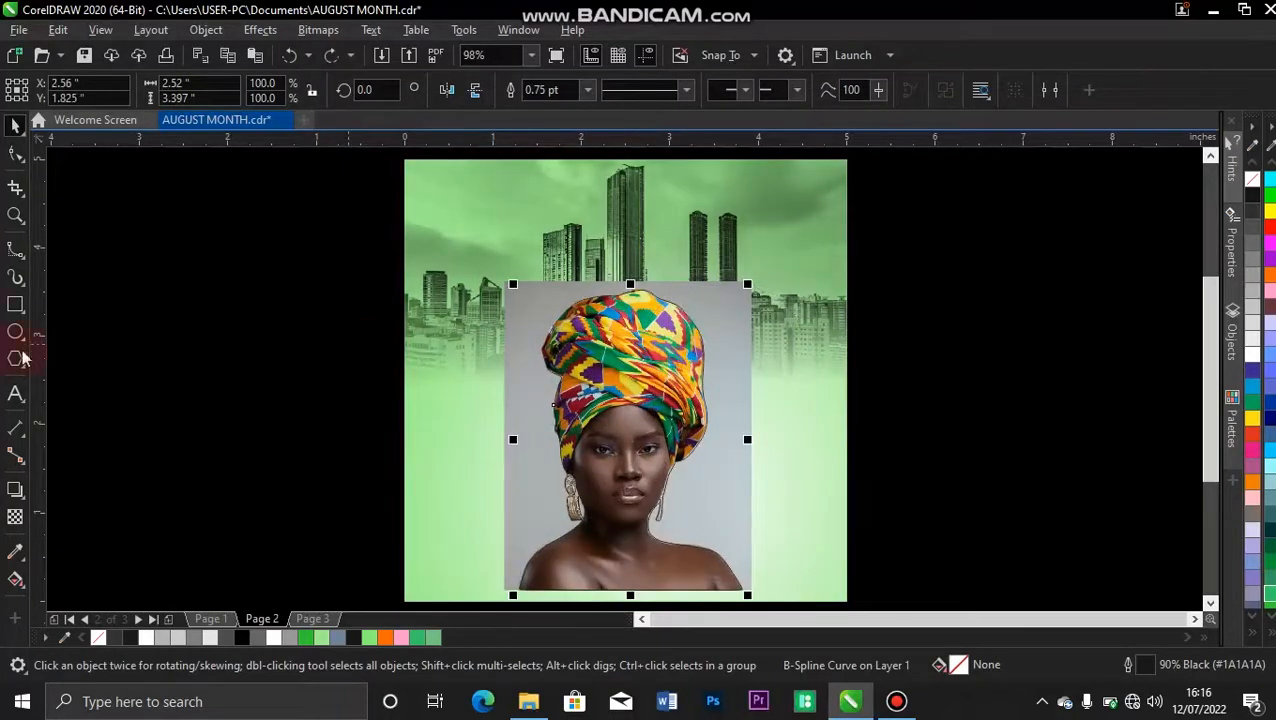
Step: Draw a rectangle about 0.67 × 0.28 inches beside the portrait and give it a dark navy (#000066) outline
left_click(14, 305)
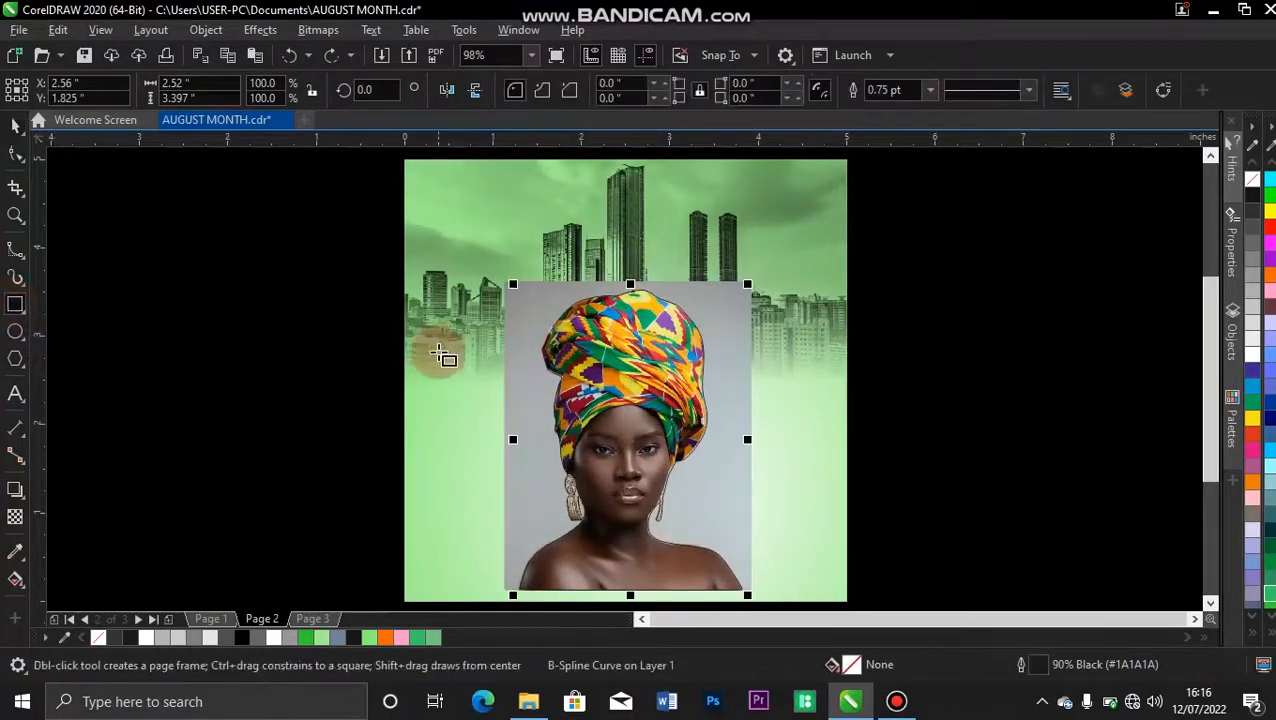
left_click_drag(385, 432, 445, 455)
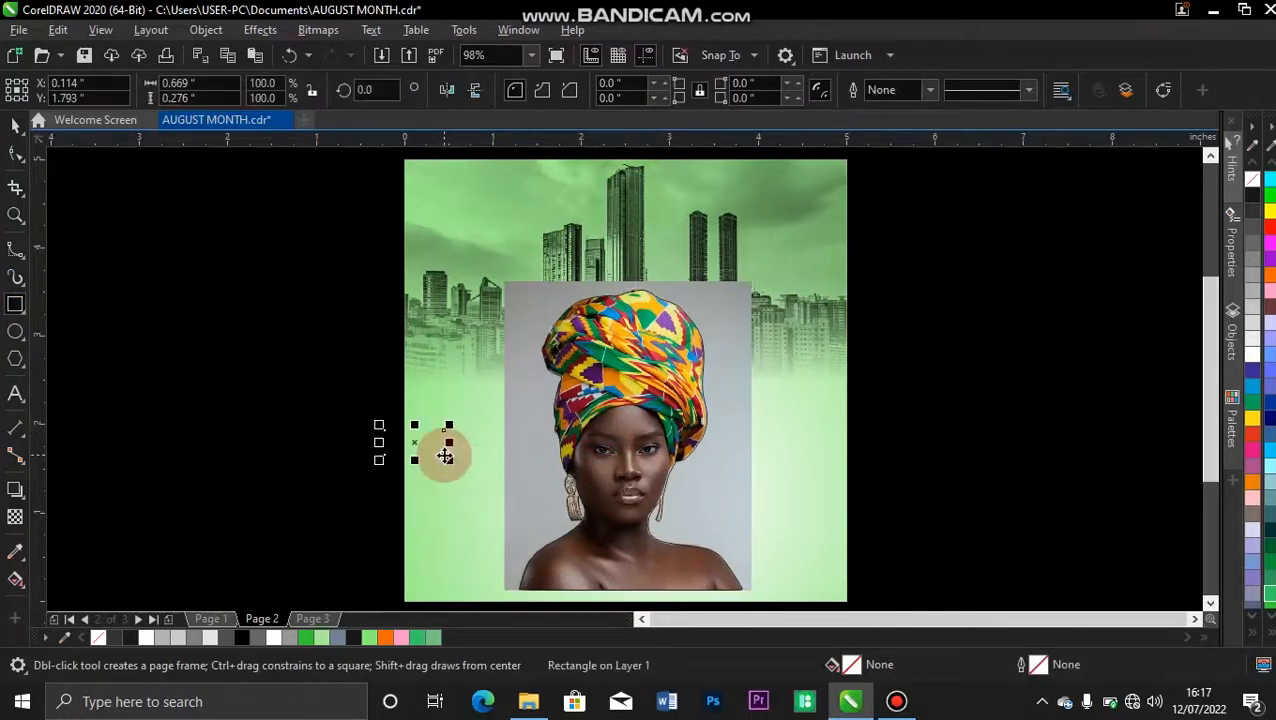
key("space")
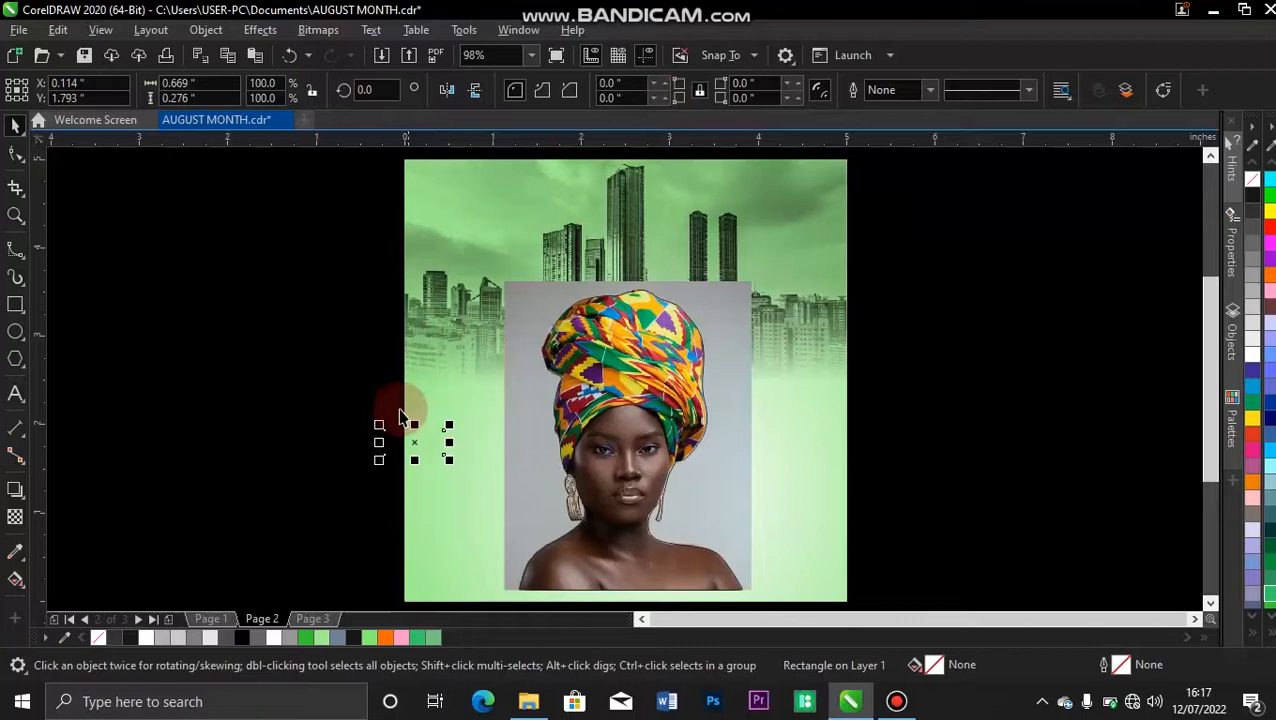
mouse_move(413, 427)
left_mouse_down()
mouse_move(413, 441)
mouse_move(433, 415)
left_mouse_up()
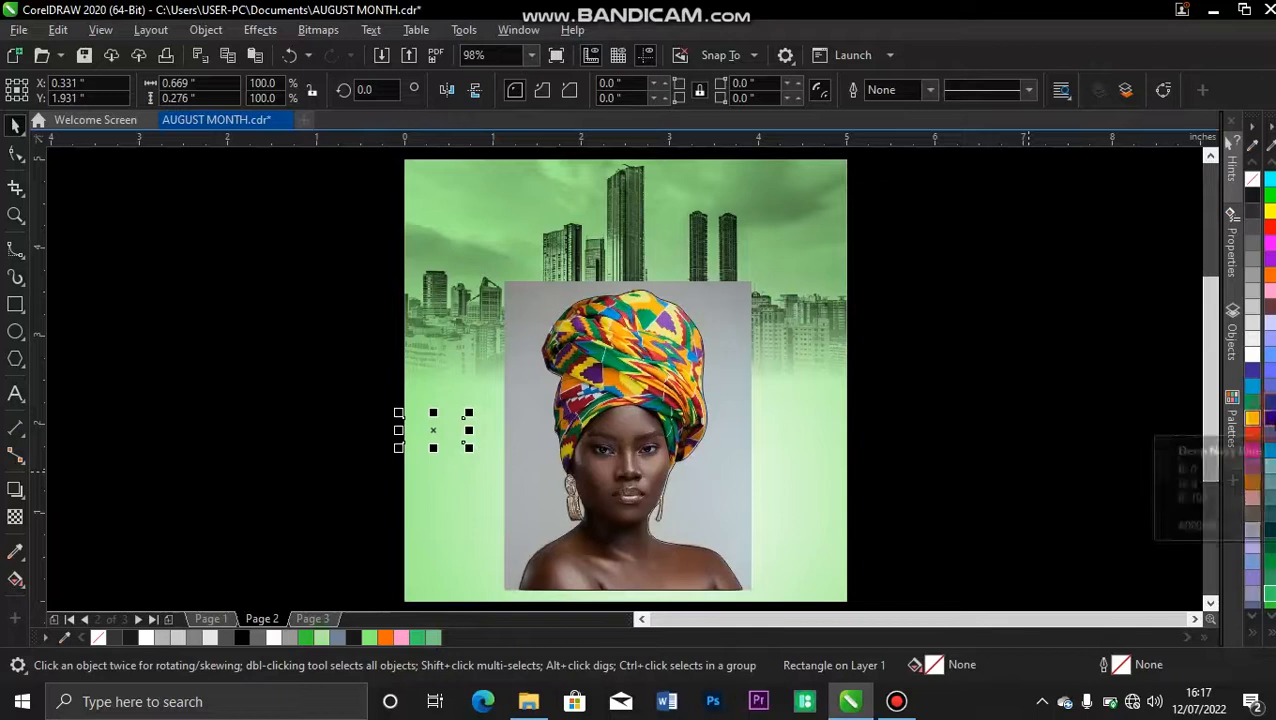
right_click(1268, 418)
left_click_drag(436, 424, 452, 428)
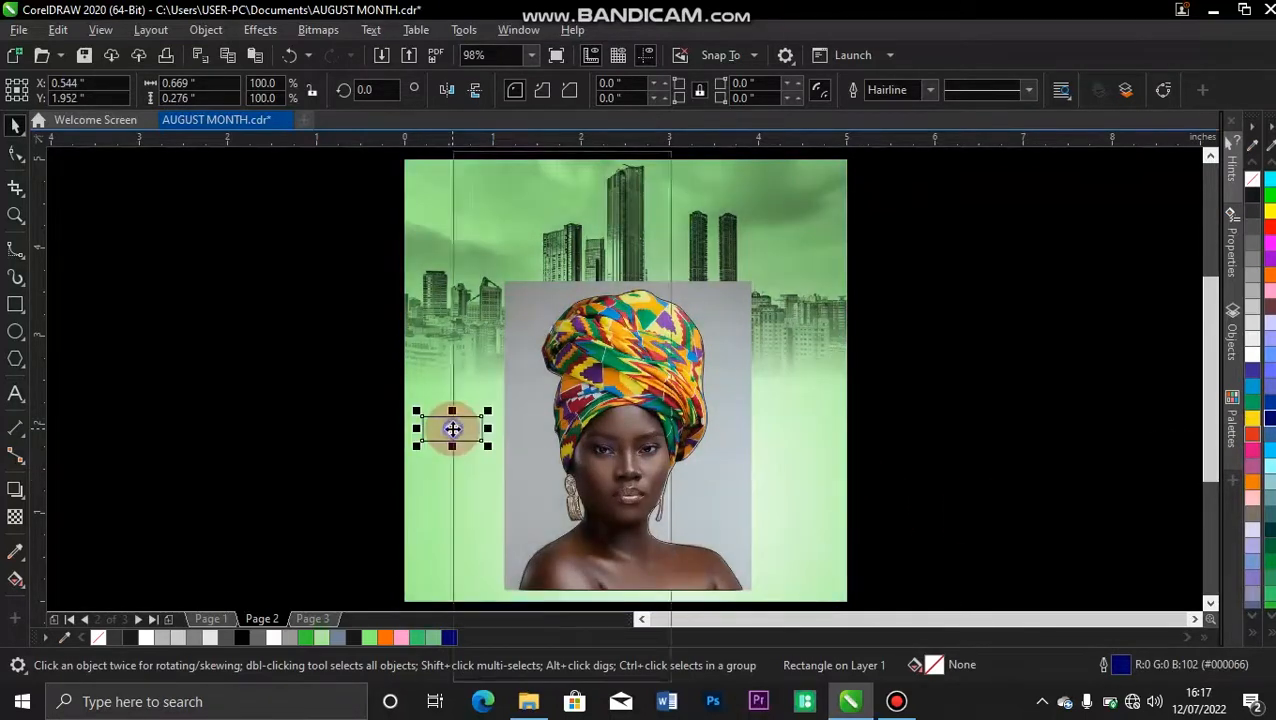
Step: Try to PowerClip the small navy-outlined rectangle inside the silhouette curve, checking the clip's contents
right_click(452, 428)
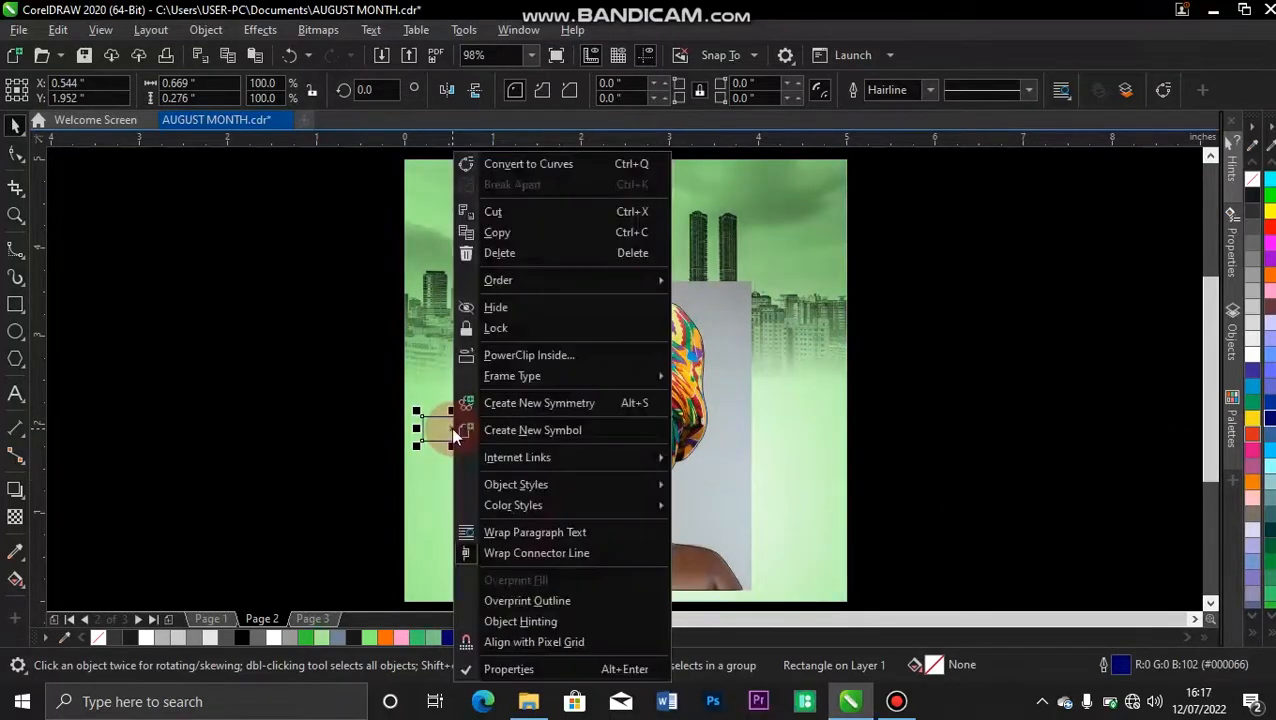
left_click(525, 355)
left_click(632, 429)
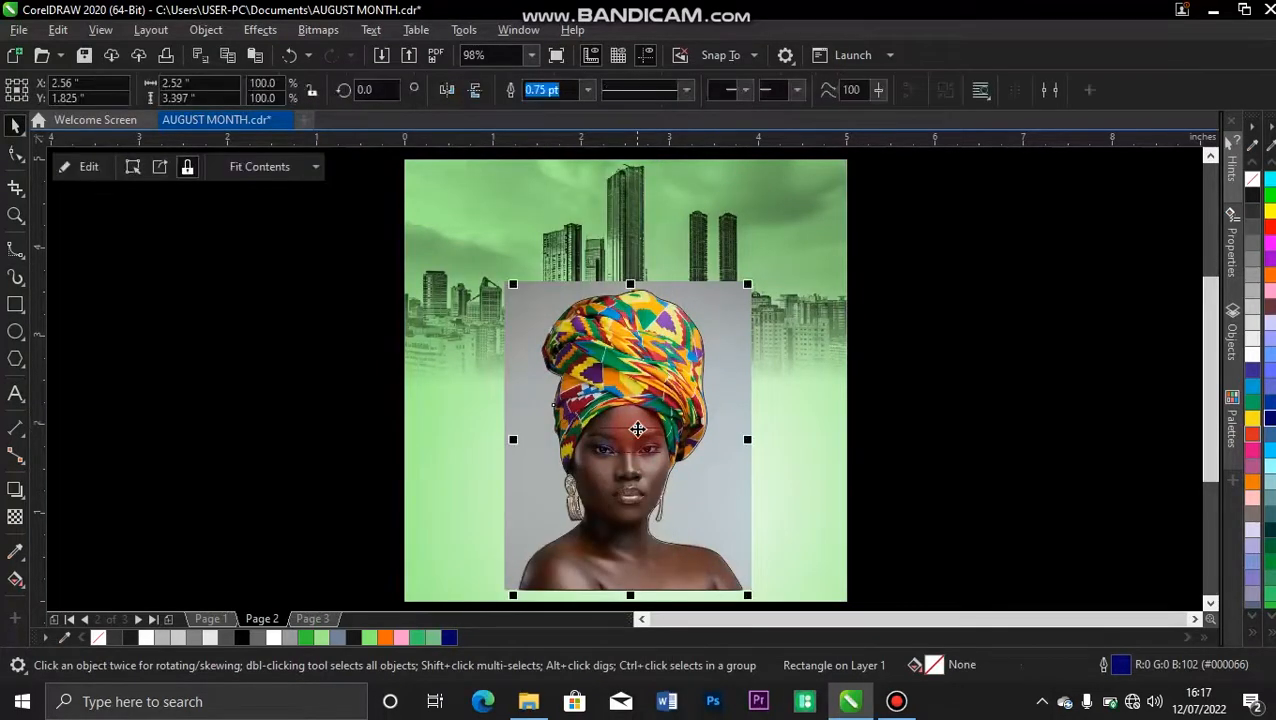
left_click(89, 168)
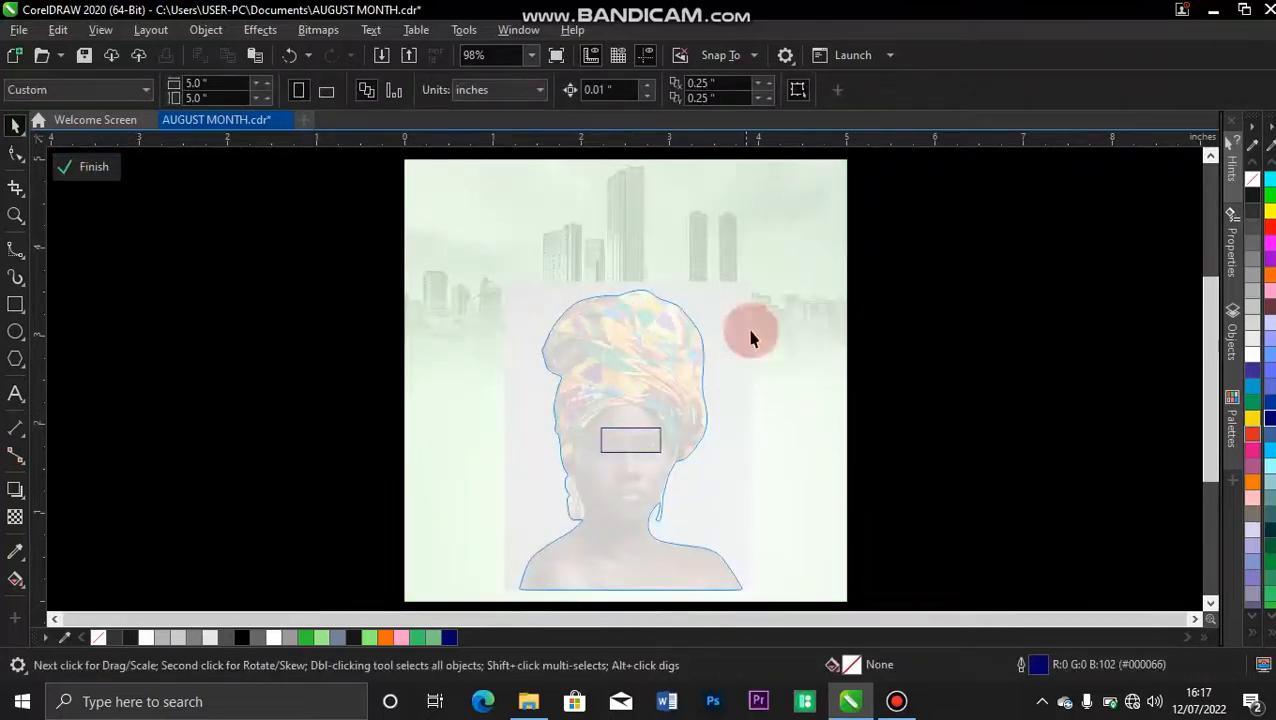
left_click(95, 168)
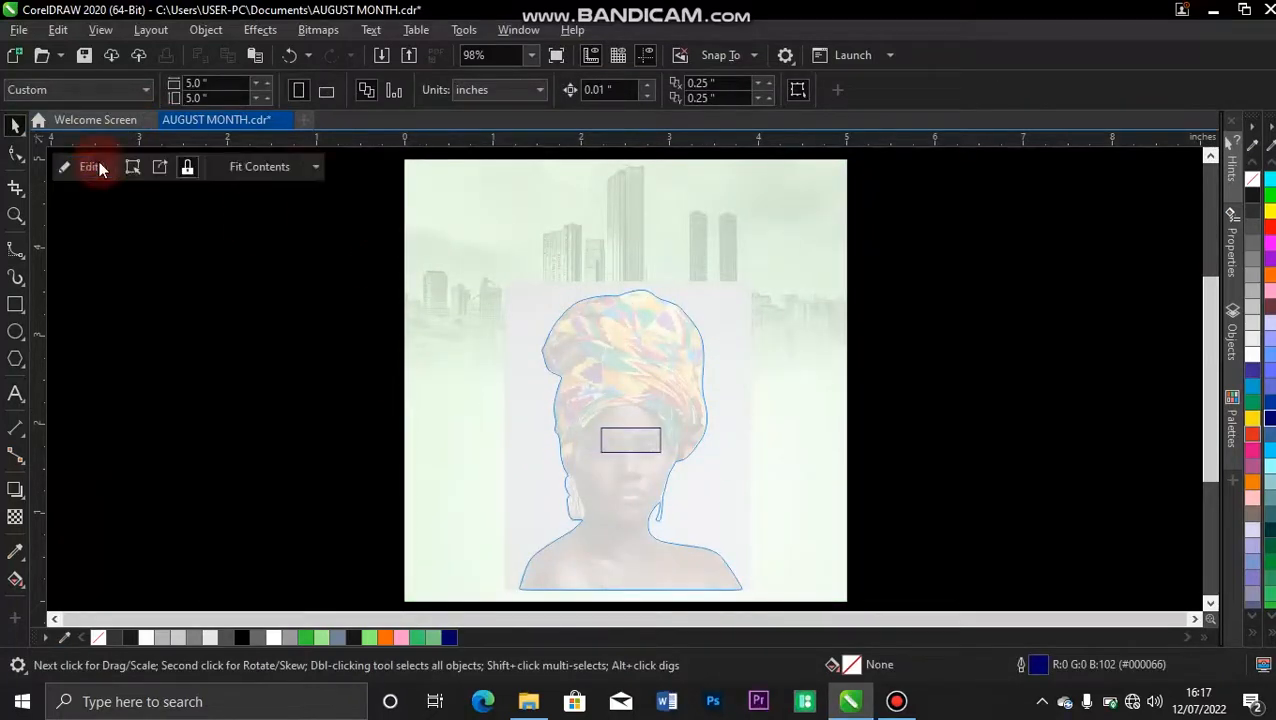
left_click(825, 381)
left_click(731, 300)
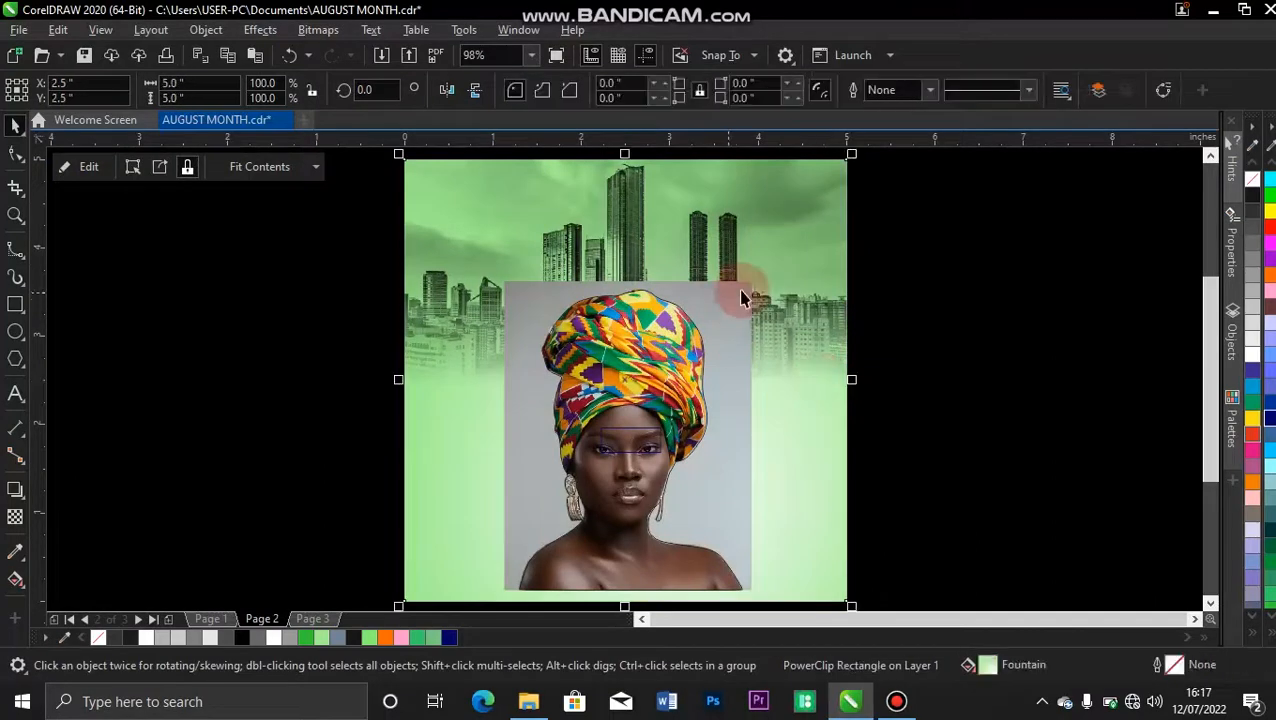
Step: Try moving the portrait photo up and to the right of the silhouette curve, and undo the move
left_click(741, 286)
left_click_drag(741, 286, 911, 248)
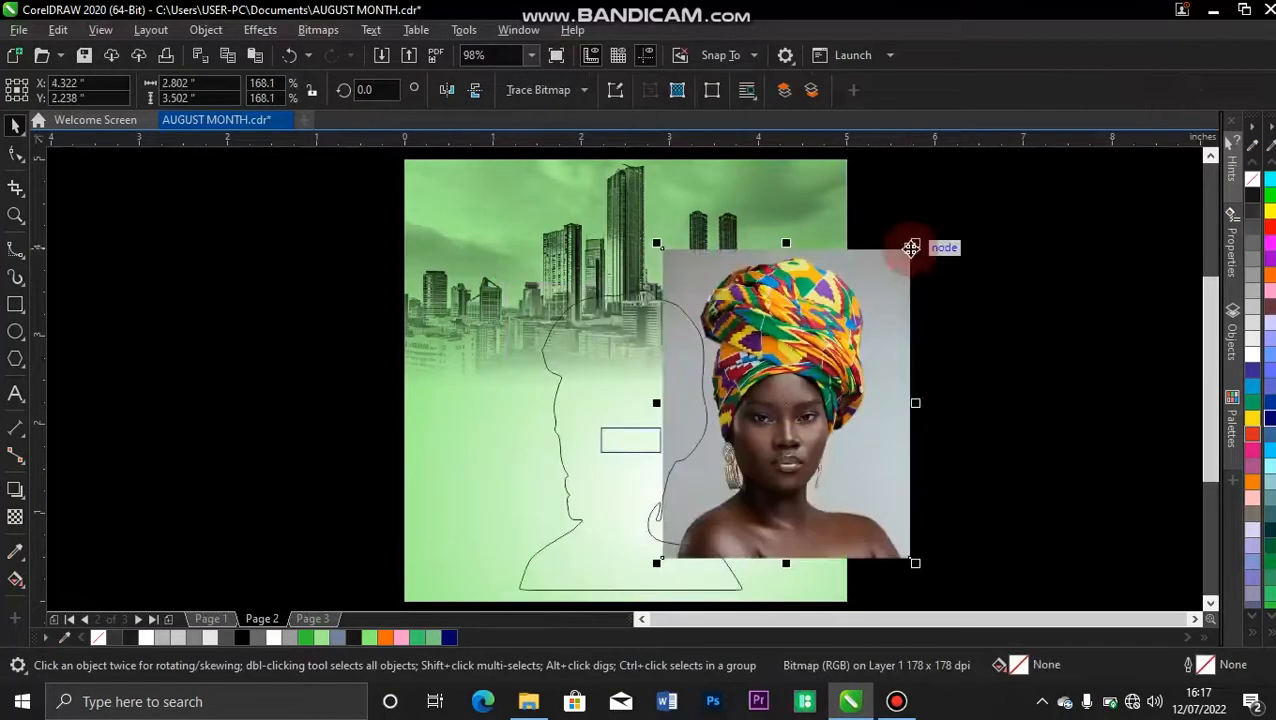
key("ctrl+z")
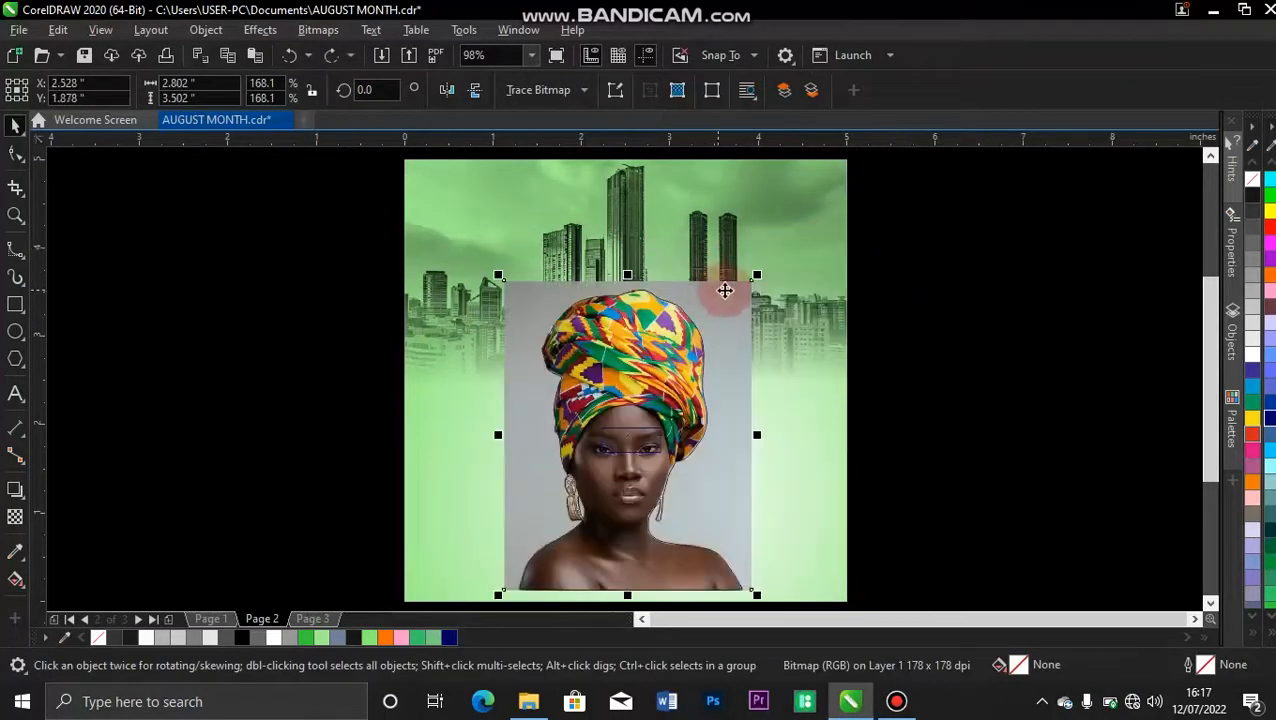
Step: Try to PowerClip the portrait photo inside the silhouette curve together with the rectangle, and inspect the clipped objects
right_click(733, 293)
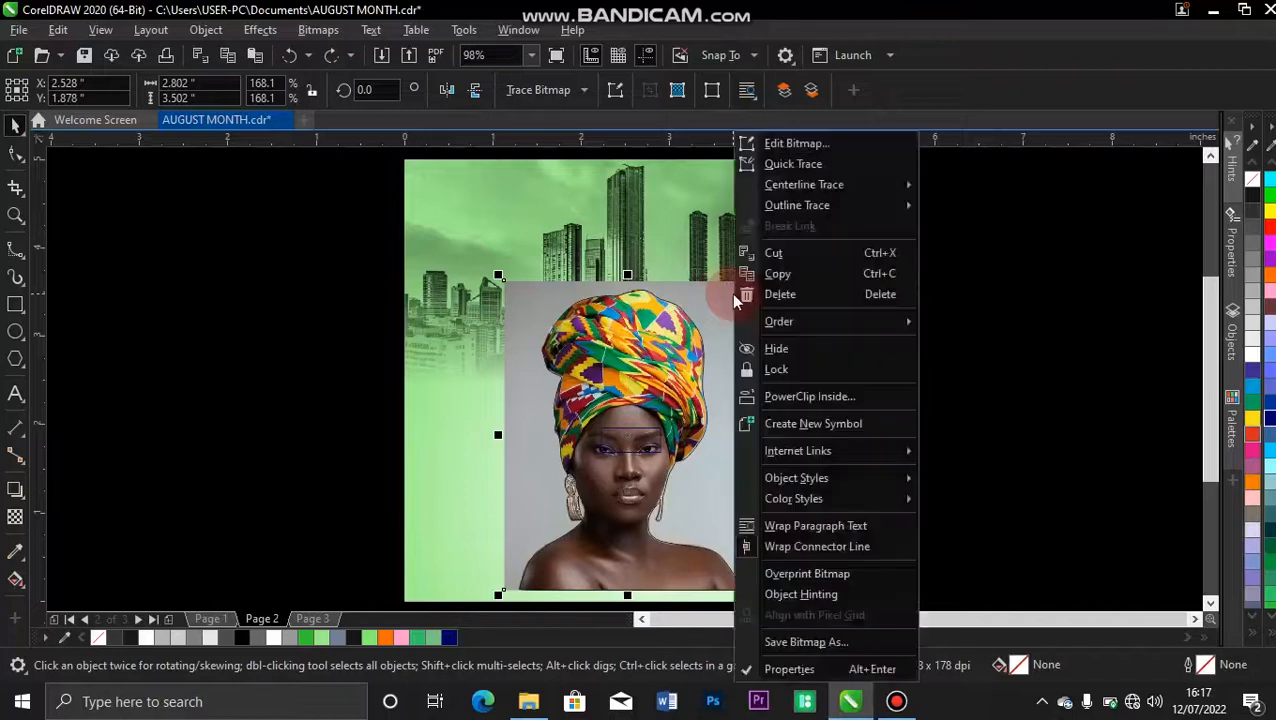
left_click(787, 396)
left_click(707, 440)
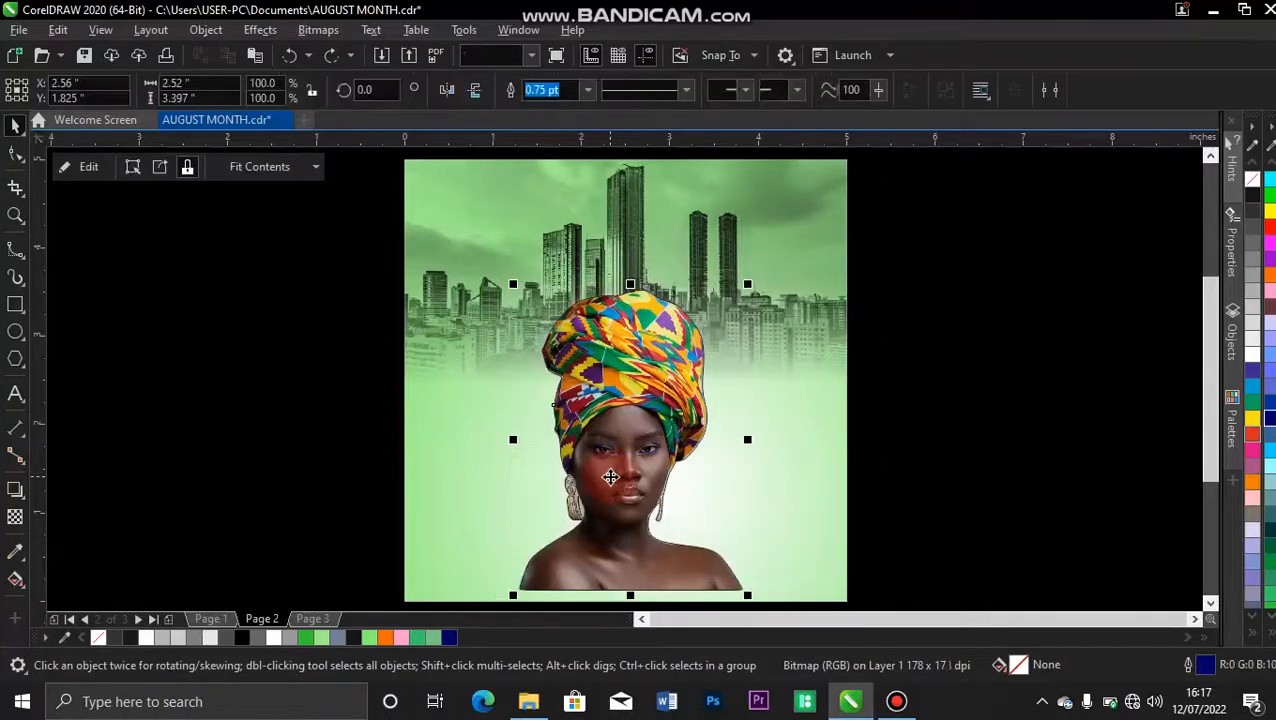
left_click(90, 166)
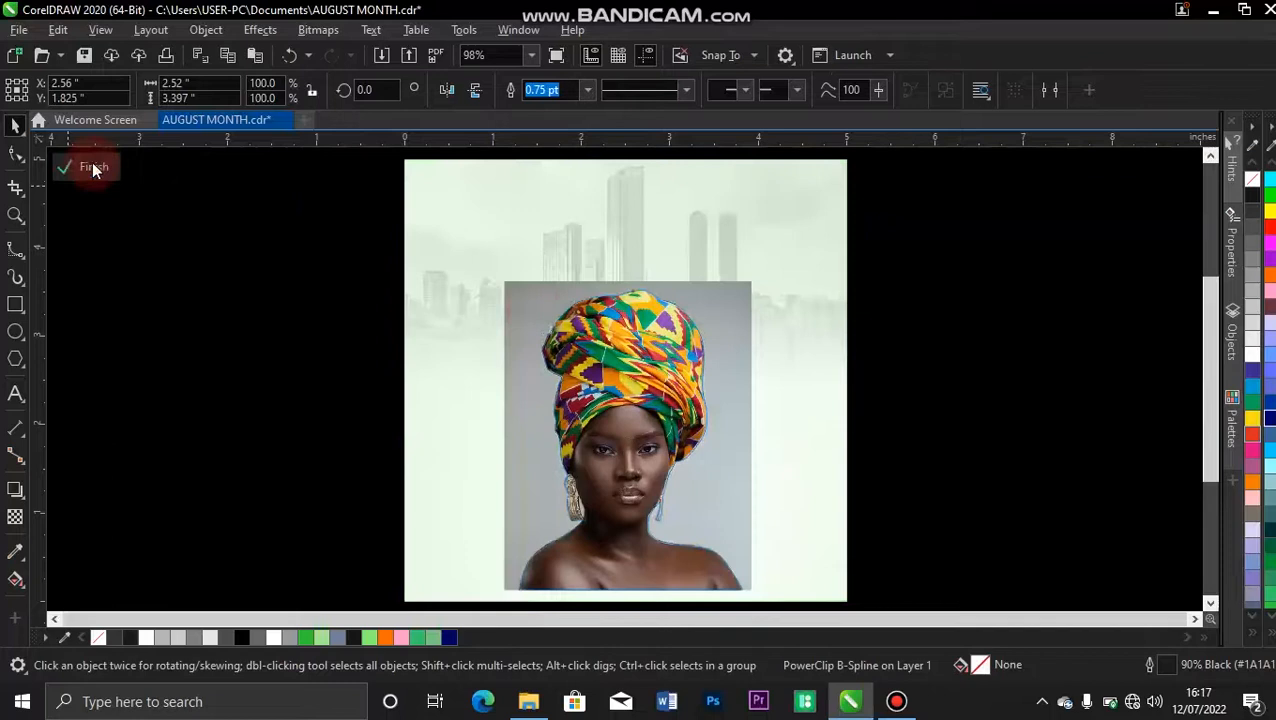
left_click(626, 440)
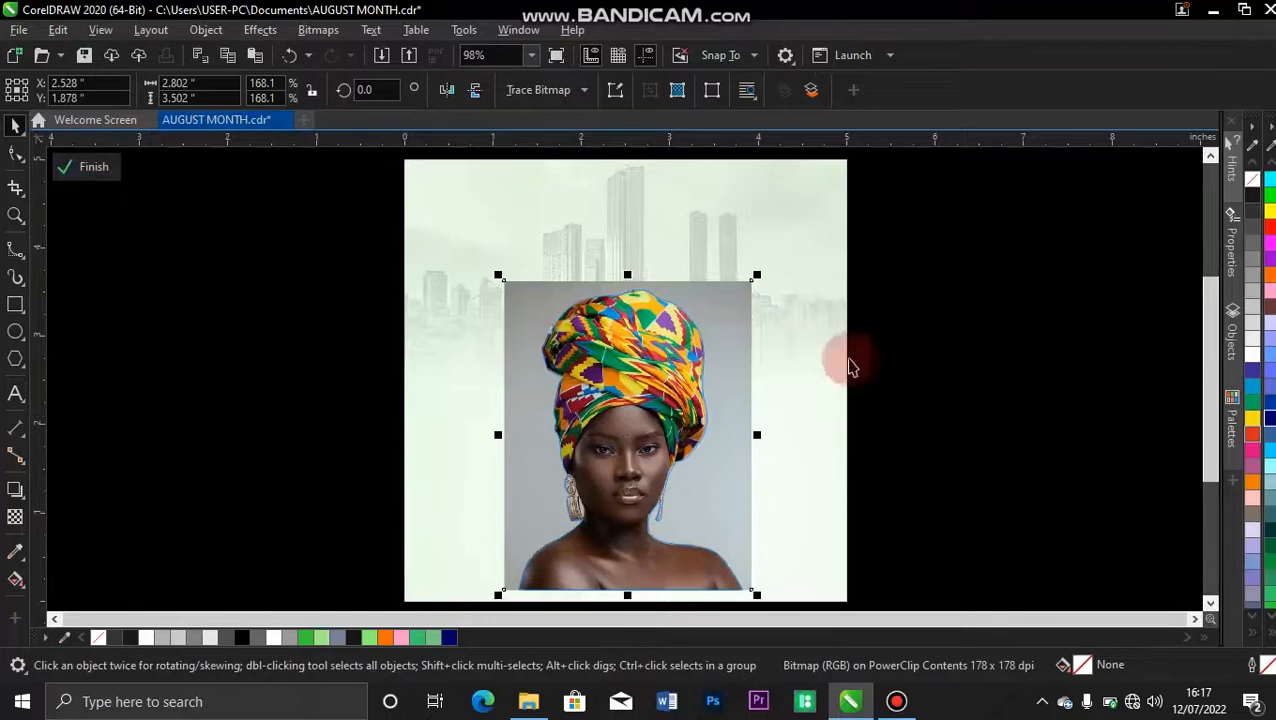
left_click_drag(942, 420, 527, 584)
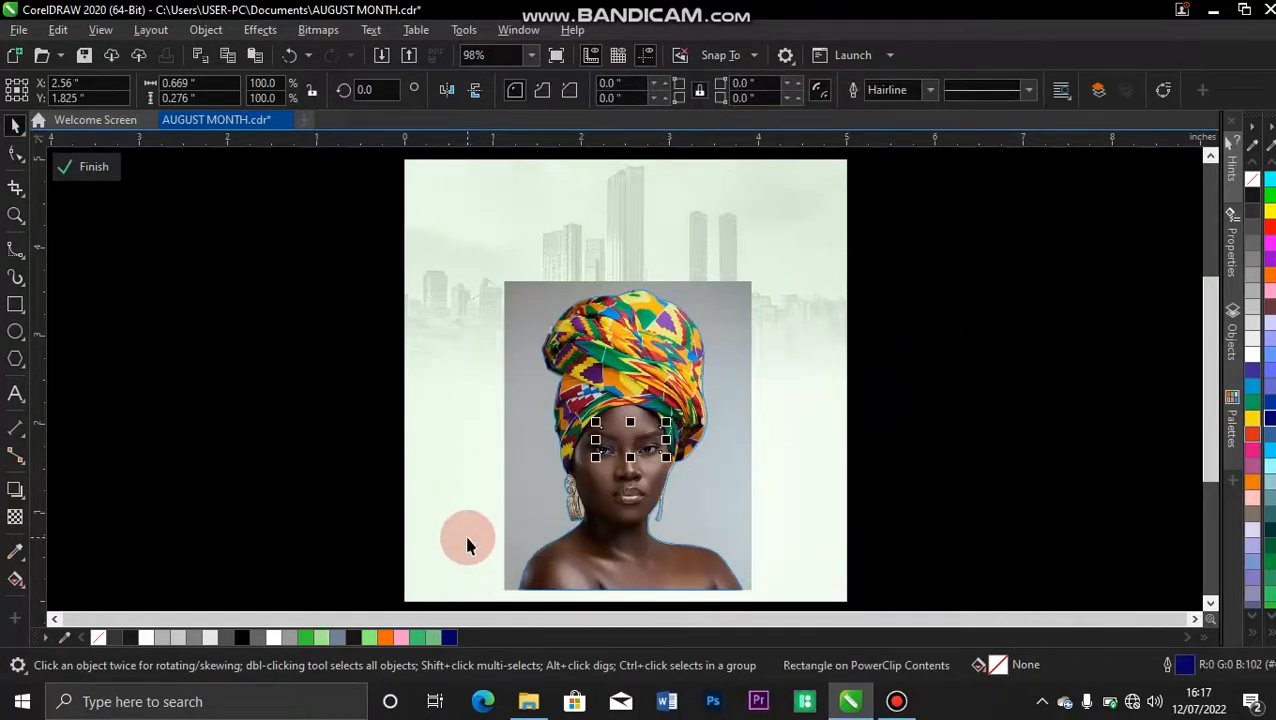
Step: Finish editing the clip contents and undo the PowerClips of the portrait and the small rectangle
left_click(95, 167)
left_click(92, 167)
left_click(95, 167)
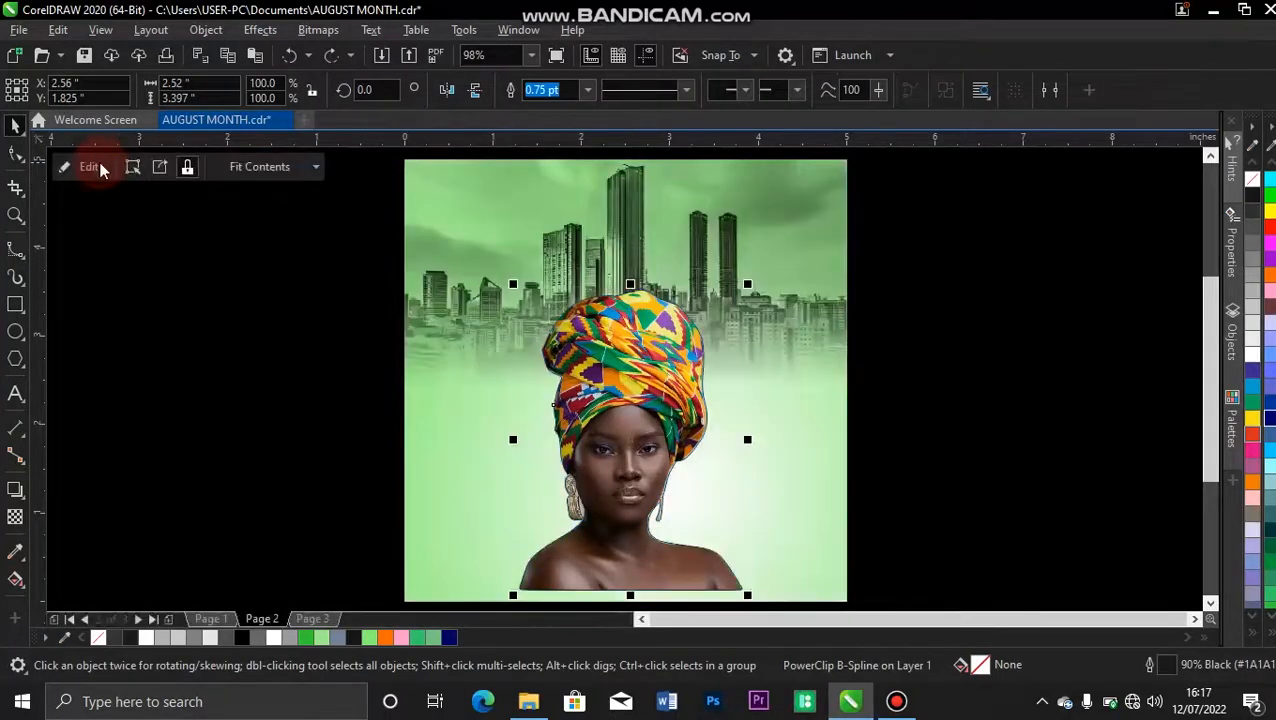
left_click(97, 167)
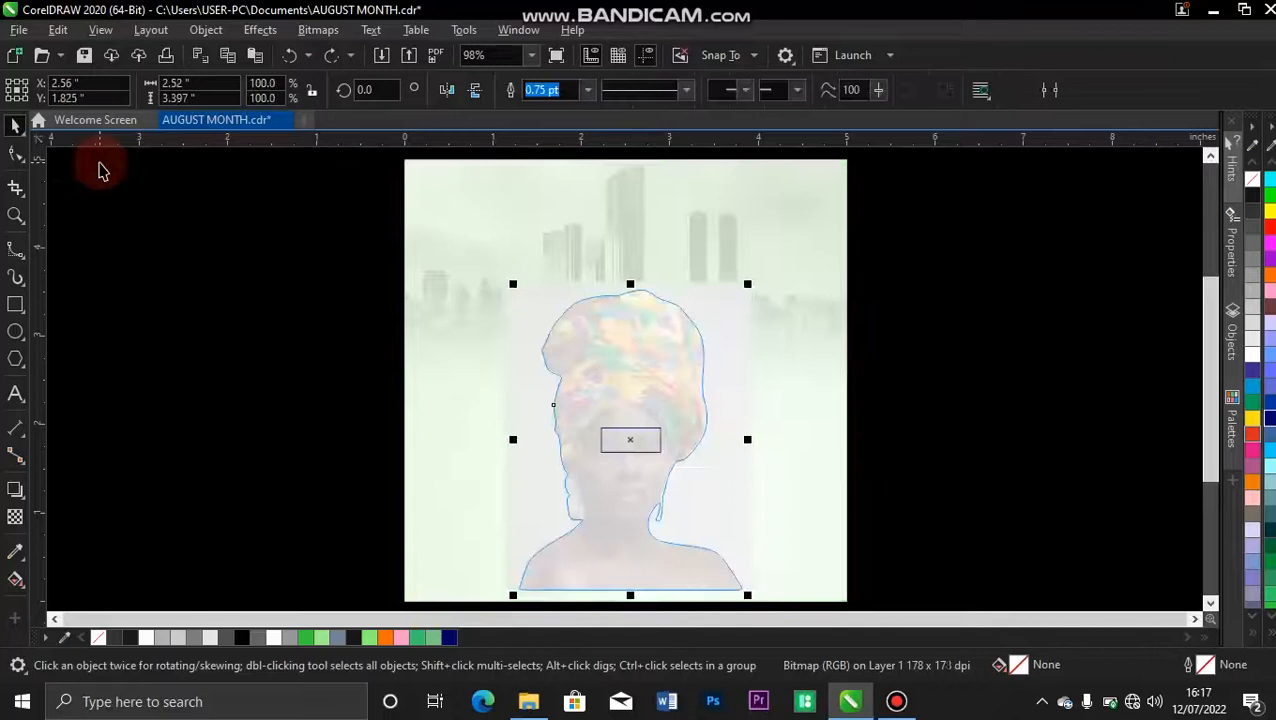
left_click(97, 167)
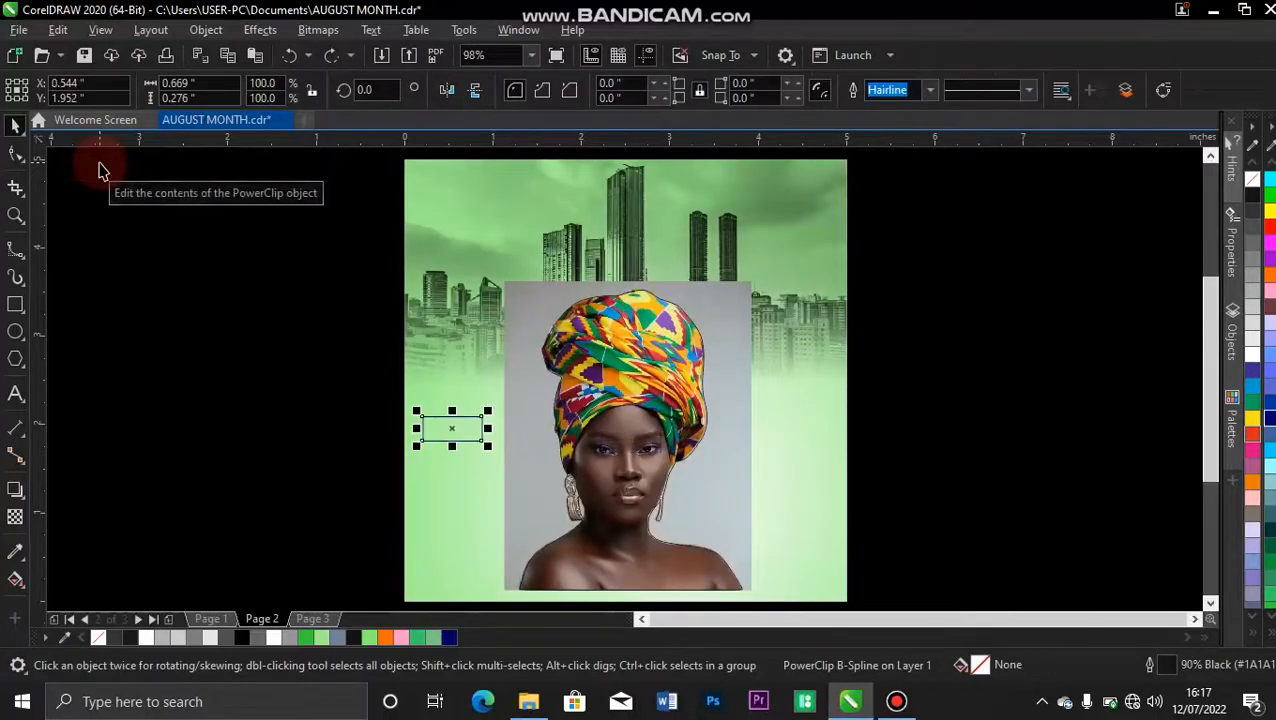
Step: Try to PowerClip only the portrait photo inside the silhouette curve, and view the clip's contents
left_click(363, 326)
left_click(730, 283)
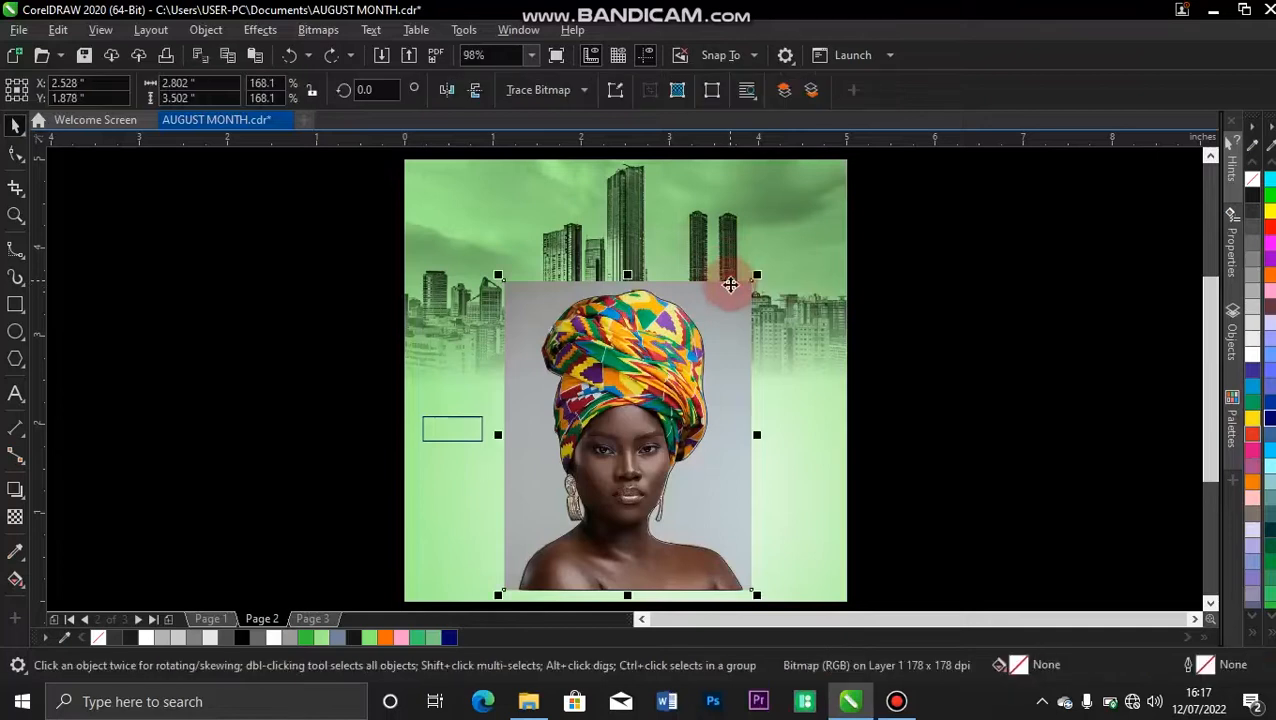
right_click(730, 283)
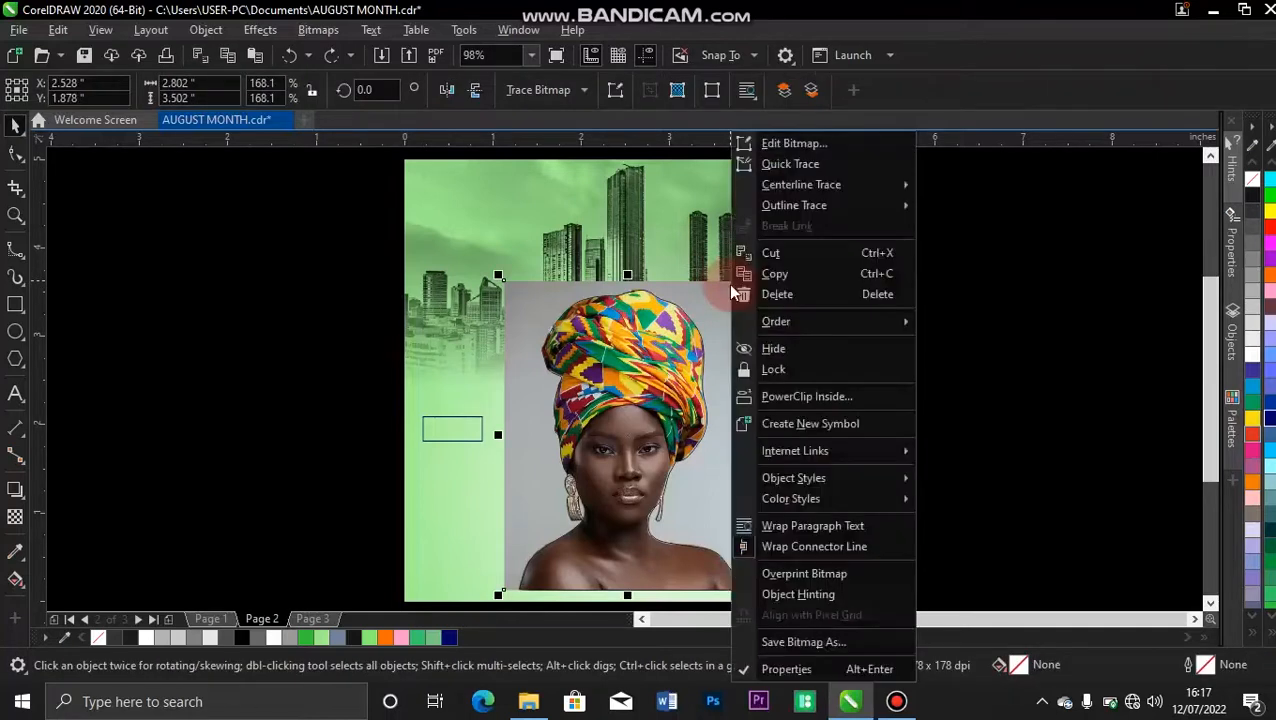
left_click(805, 391)
left_click(626, 438)
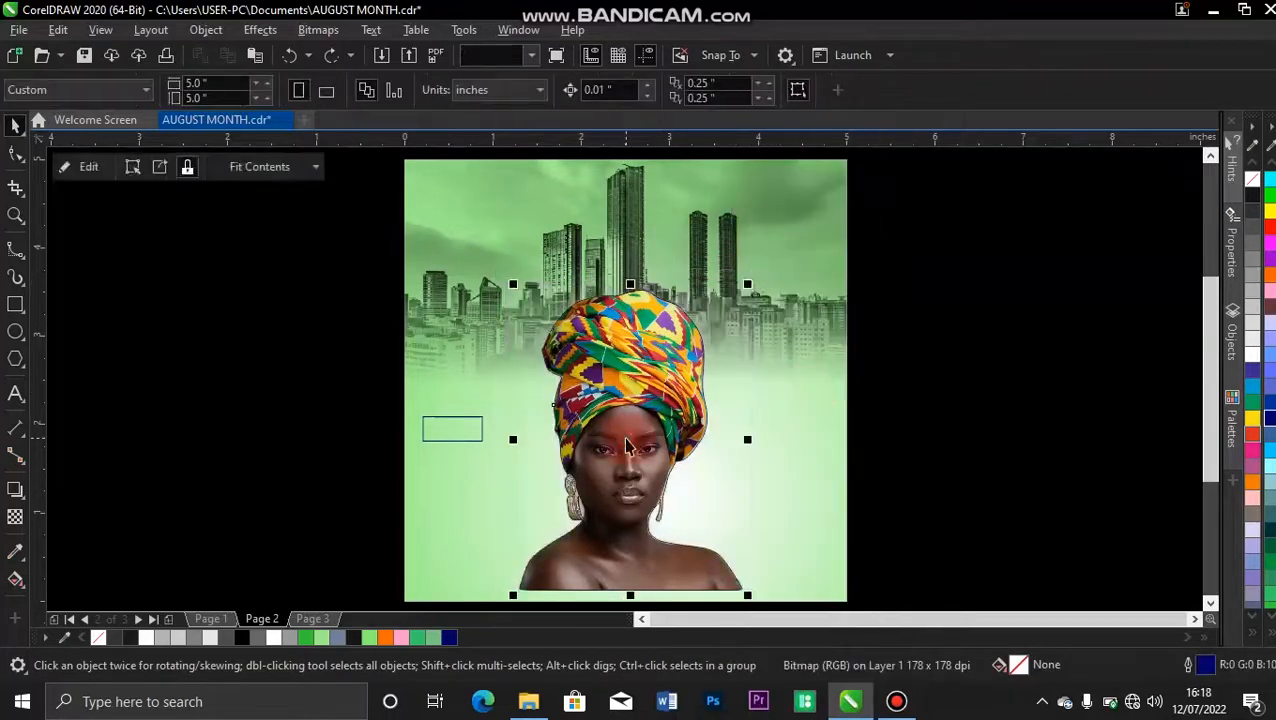
left_click(85, 166)
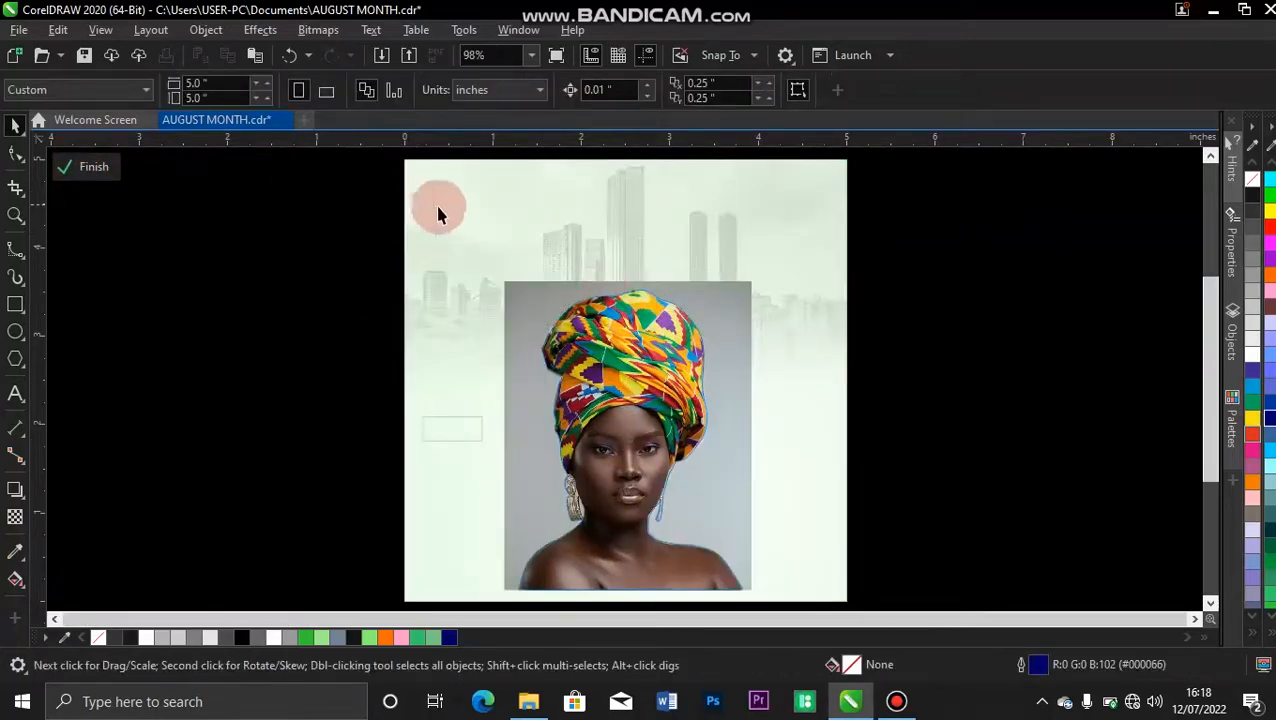
left_click(90, 165)
left_click(420, 247)
Step: Undo the PowerClip of the portrait and the last shift of the small rectangle
key("ctrl+z")
key("ctrl+z")
key("ctrl+z")
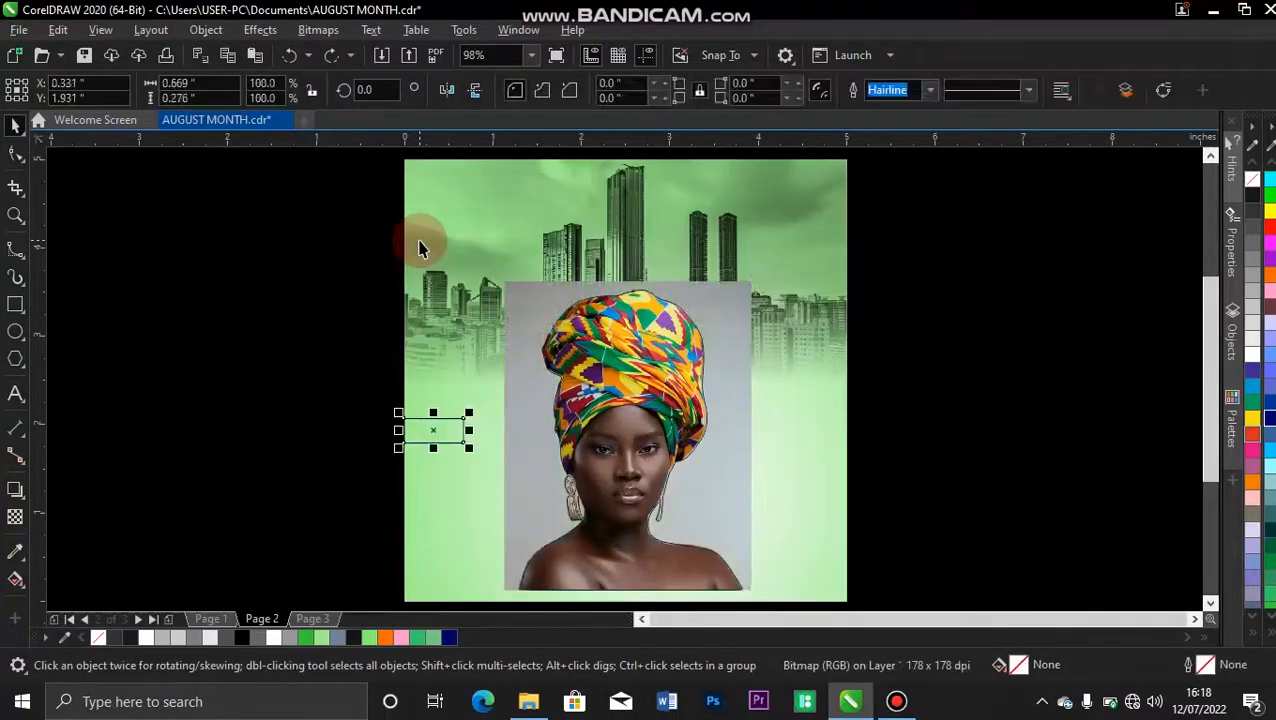
Step: PowerClip the portrait photo inside the traced silhouette curve and delete the small navy-outlined rectangle
right_click(742, 296)
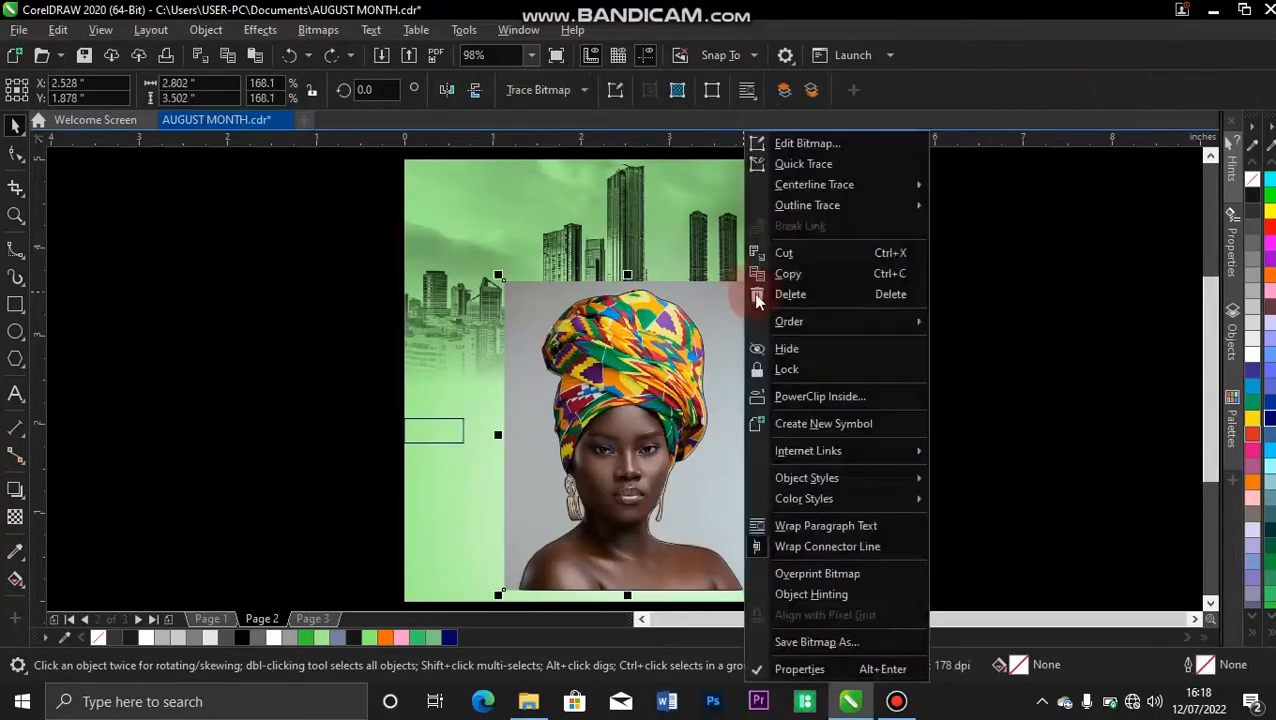
left_click(806, 396)
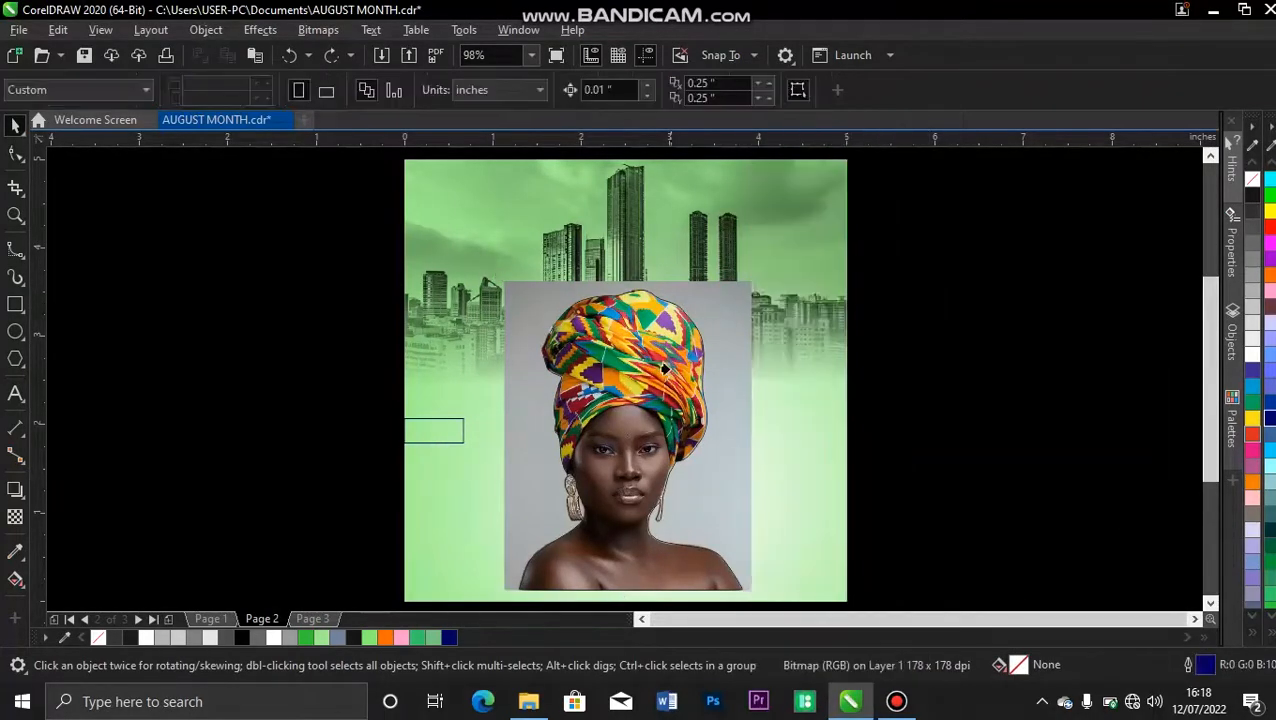
left_click(641, 397)
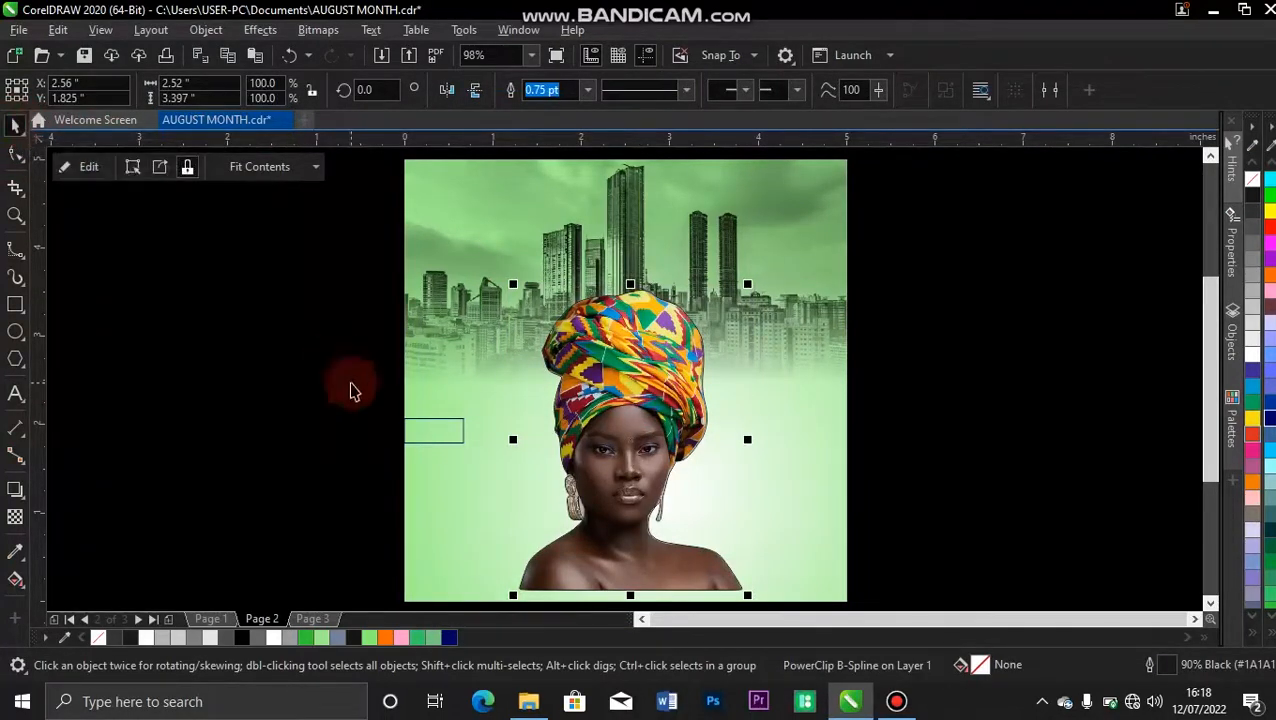
left_click(428, 428)
key("Delete")
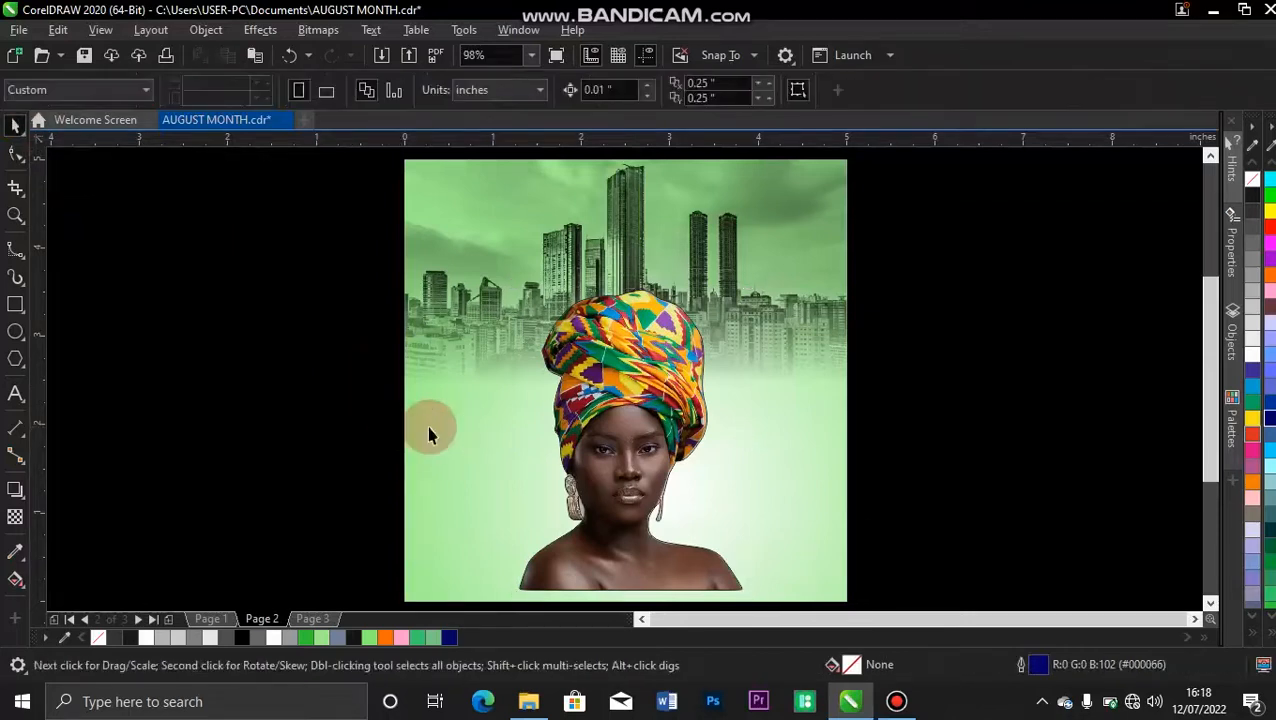
Step: Open the silhouette PowerClip's contents to examine the full portrait inside, finish editing, and deselect the cutout
left_click(652, 433)
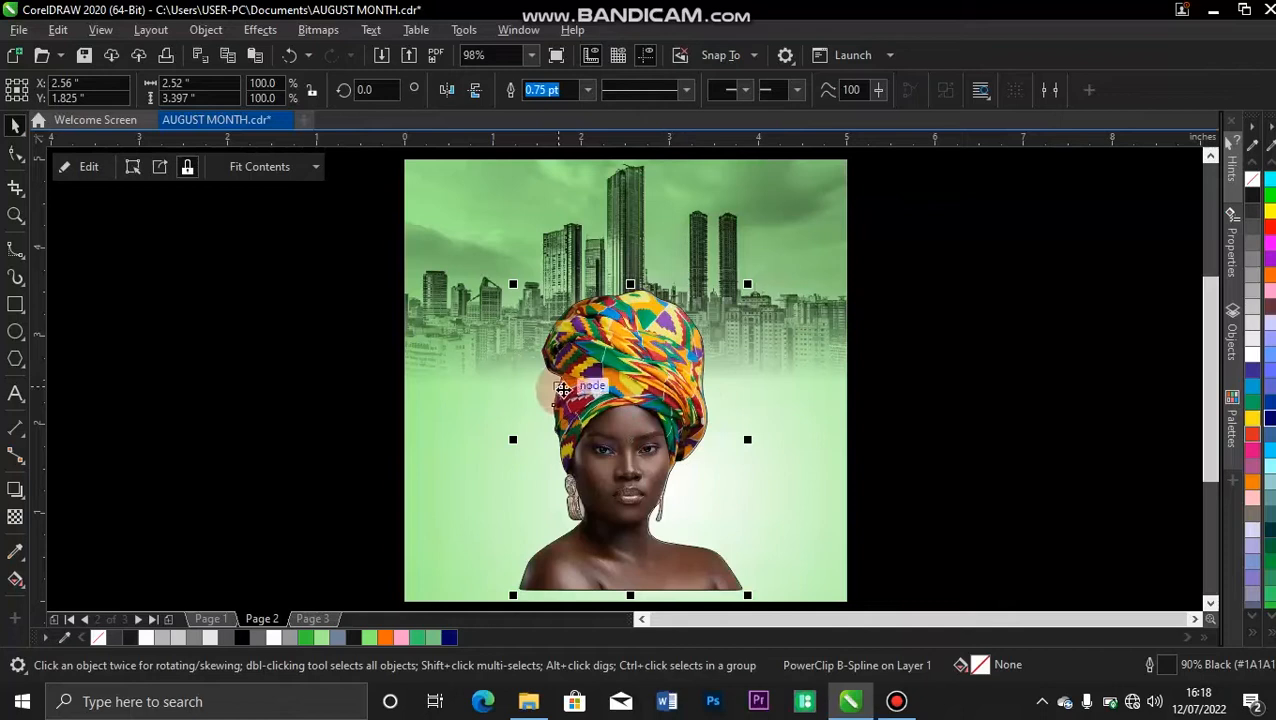
left_click(89, 167)
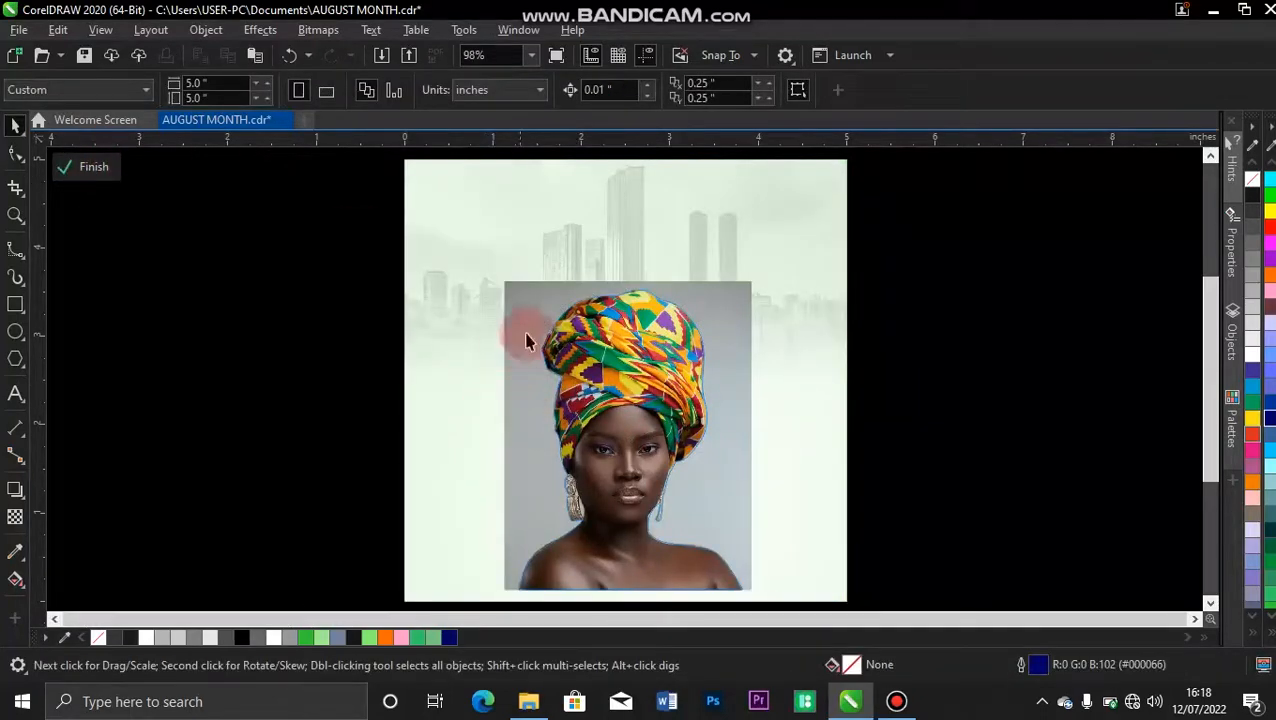
left_click(86, 172)
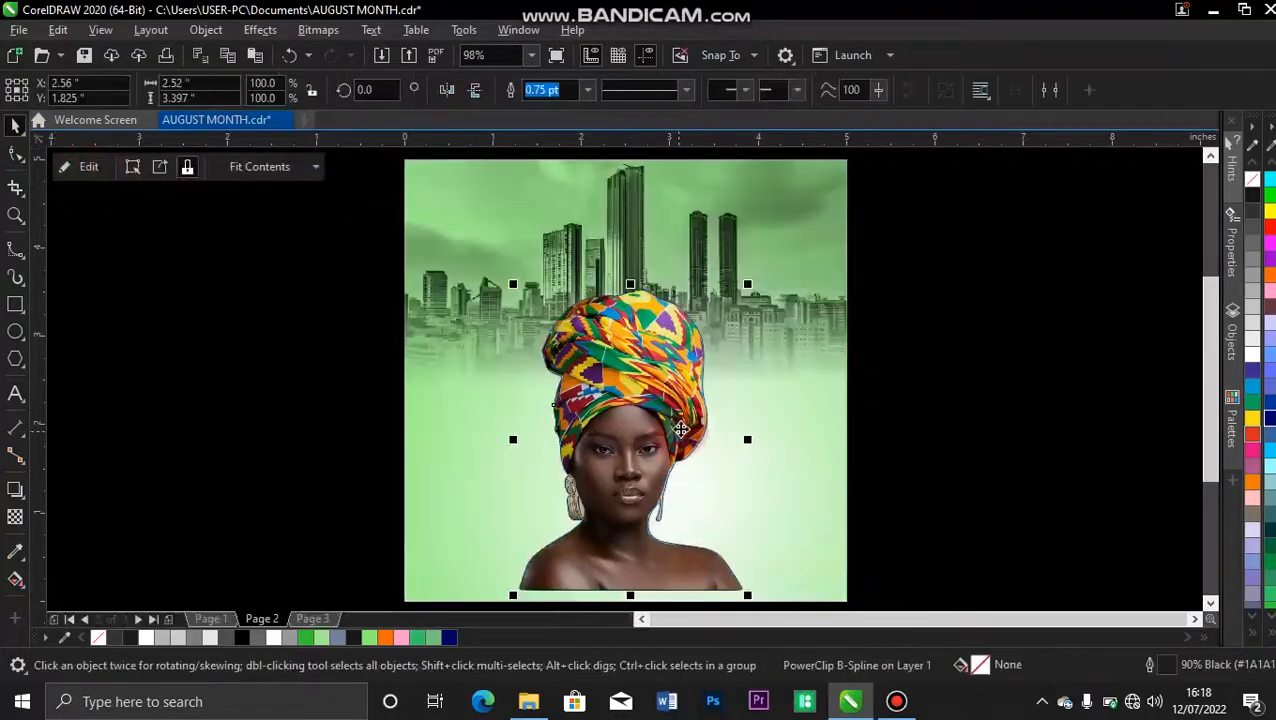
left_click(726, 270)
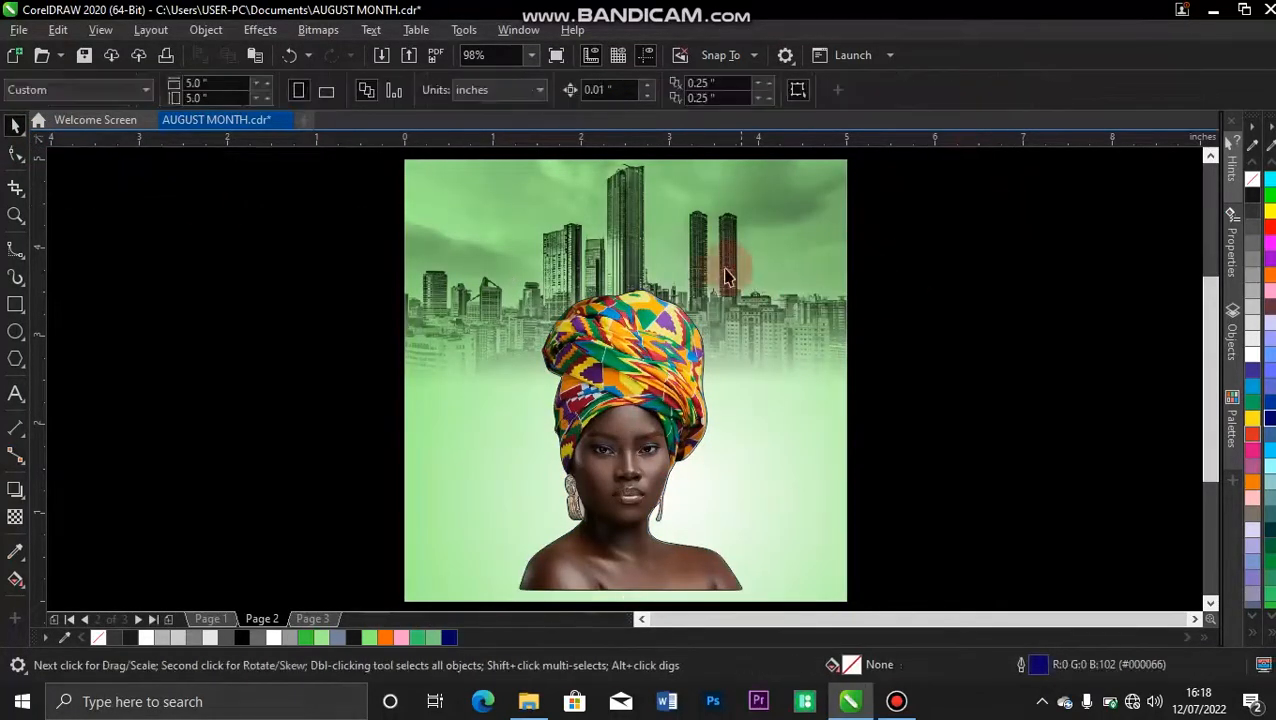
Step: Remove the outline from the portrait cutout by setting its outline width to None
left_click(668, 337)
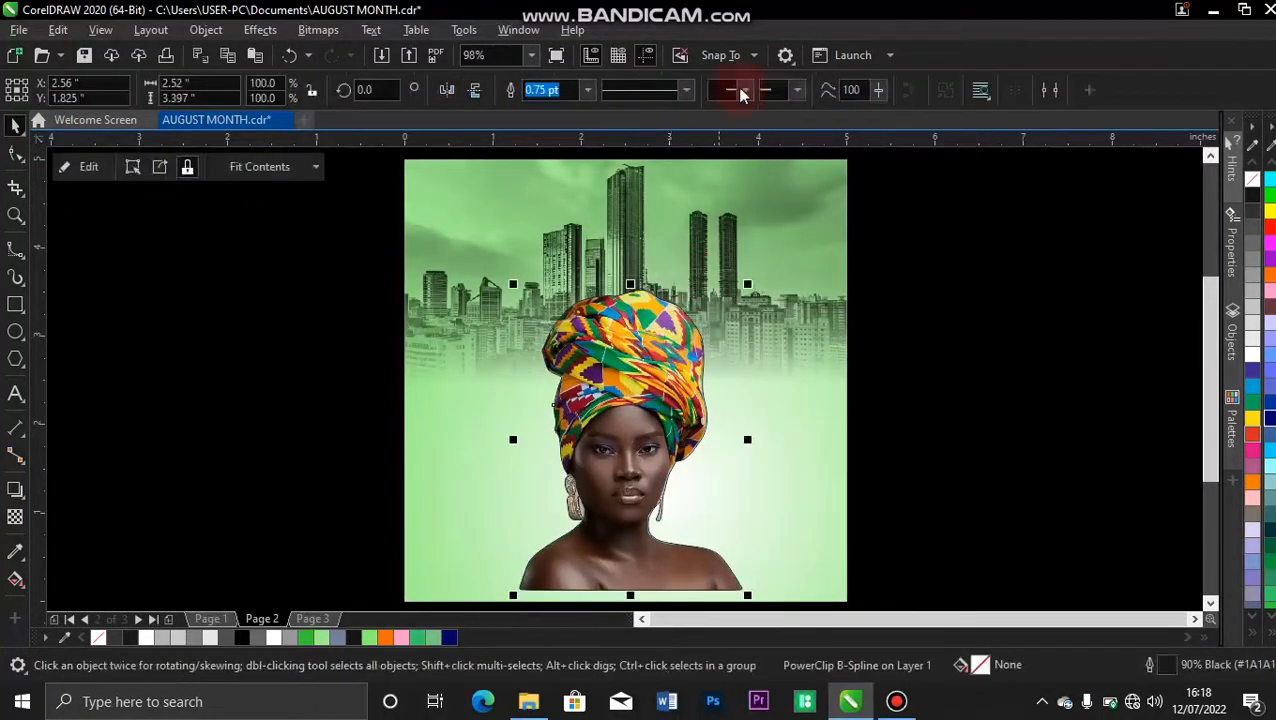
left_click(588, 91)
left_click(564, 109)
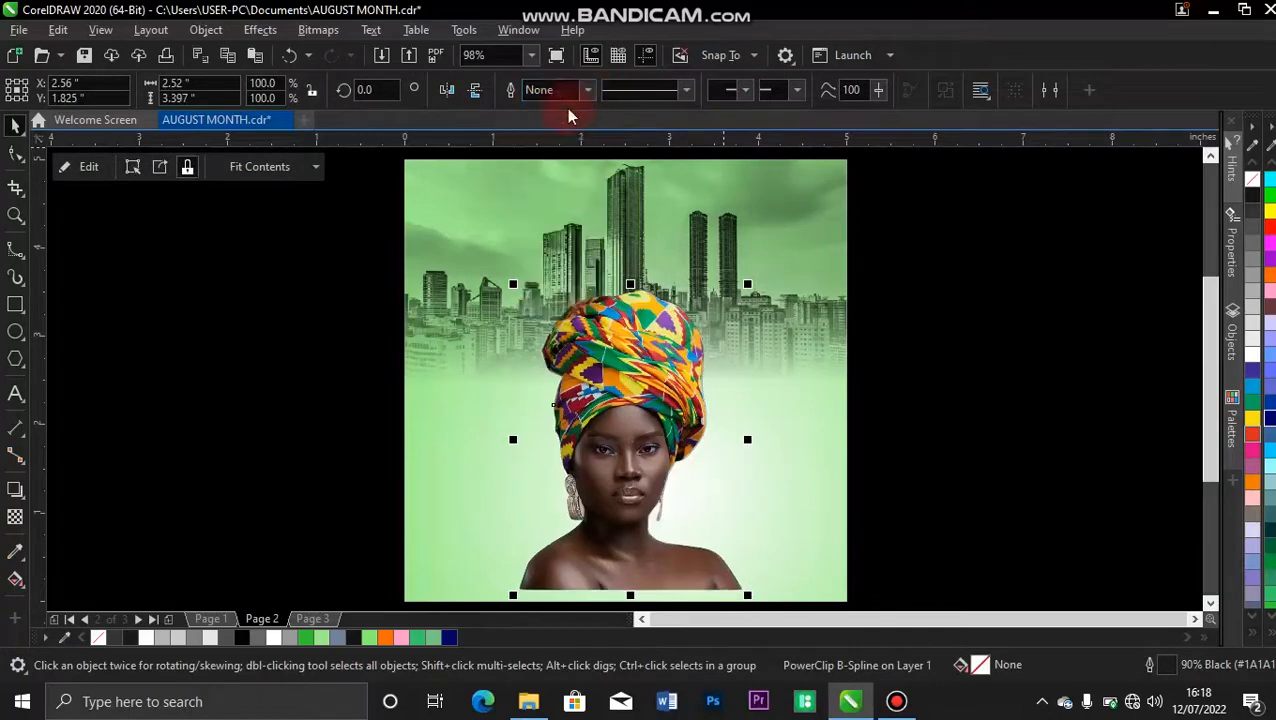
Step: Enlarge the portrait cutout proportionally to about 107.5% and position it against the page's lower edge, near the centre
left_click_drag(658, 418, 683, 393)
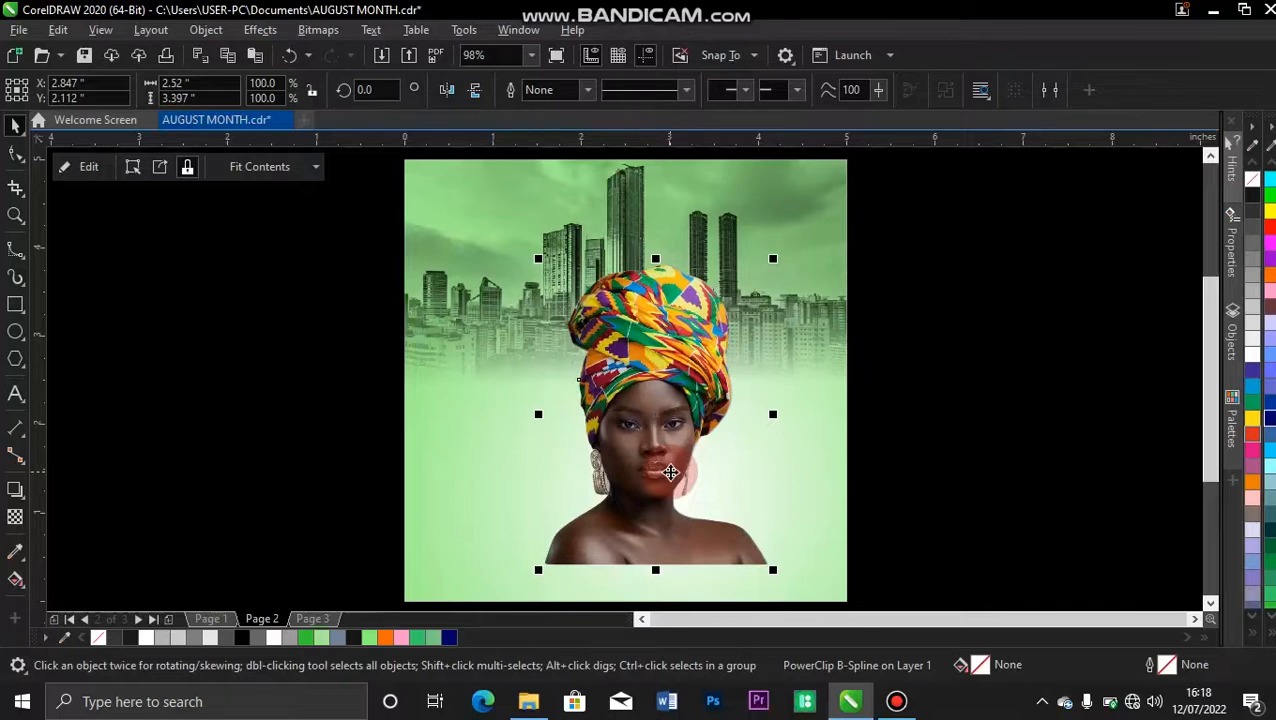
left_click_drag(687, 398, 675, 428)
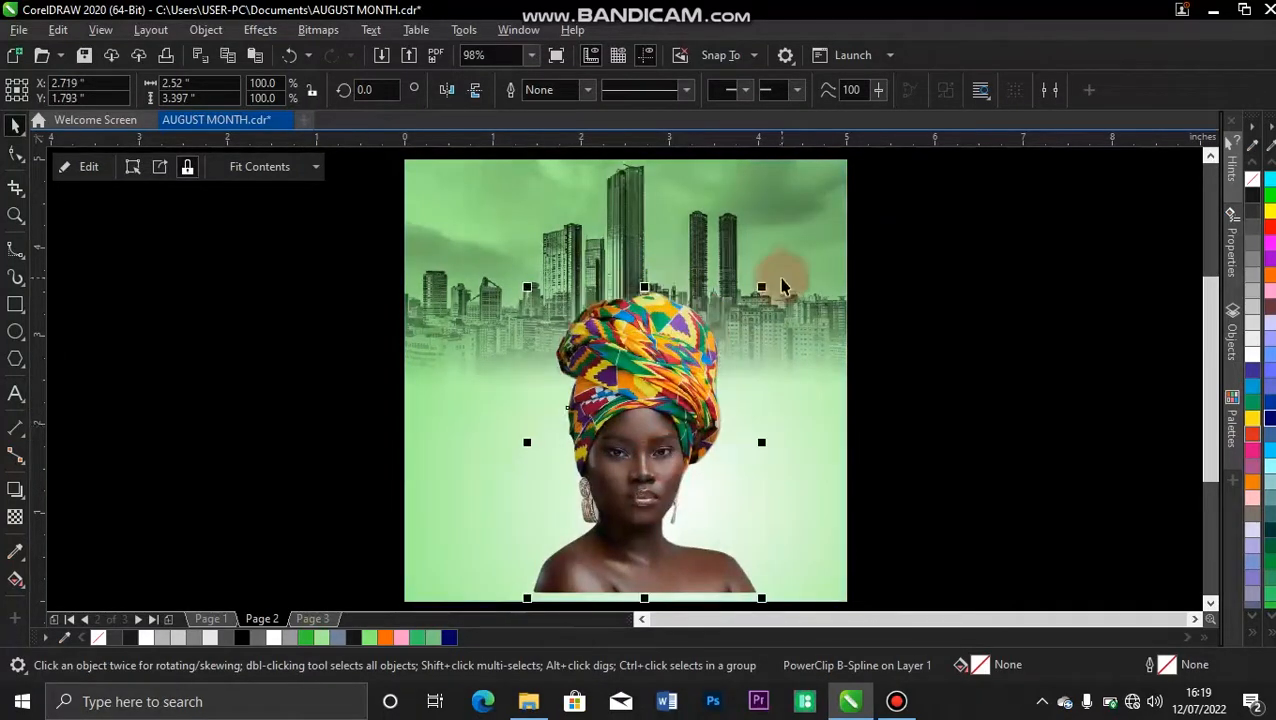
left_click_drag(762, 287, 777, 265)
left_click_drag(662, 381, 657, 372)
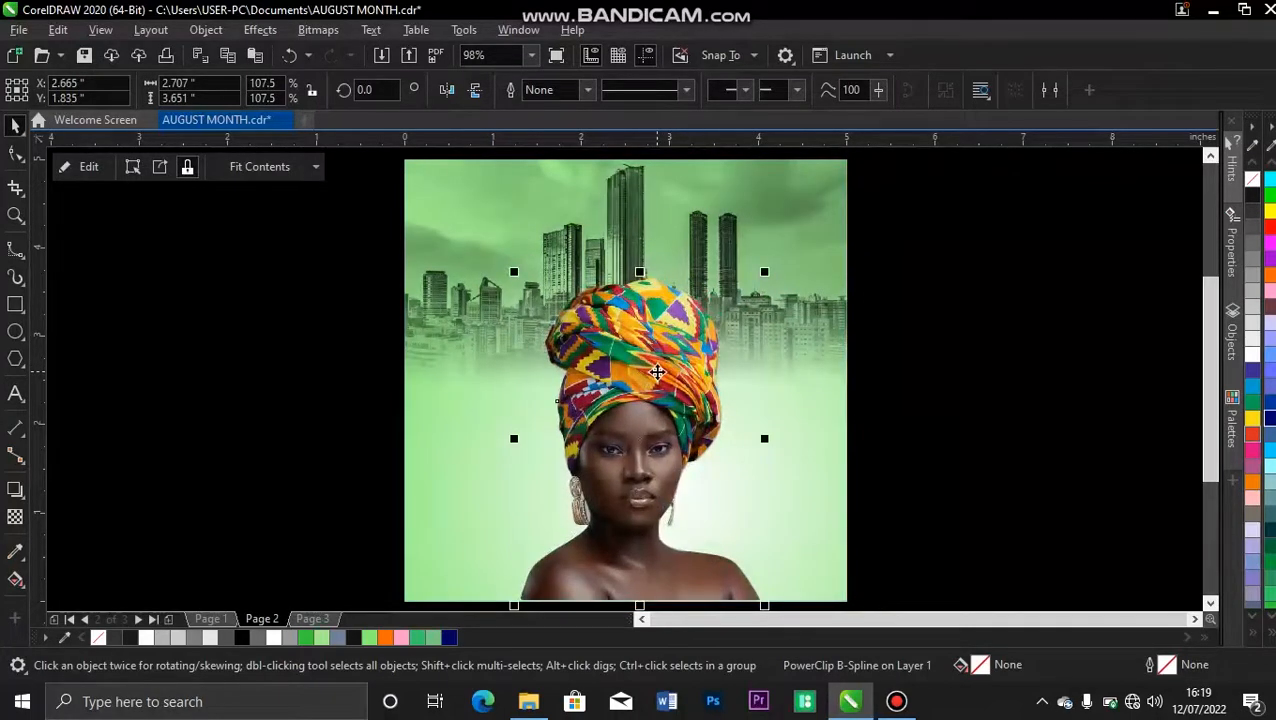
left_click(527, 410)
left_click(650, 449)
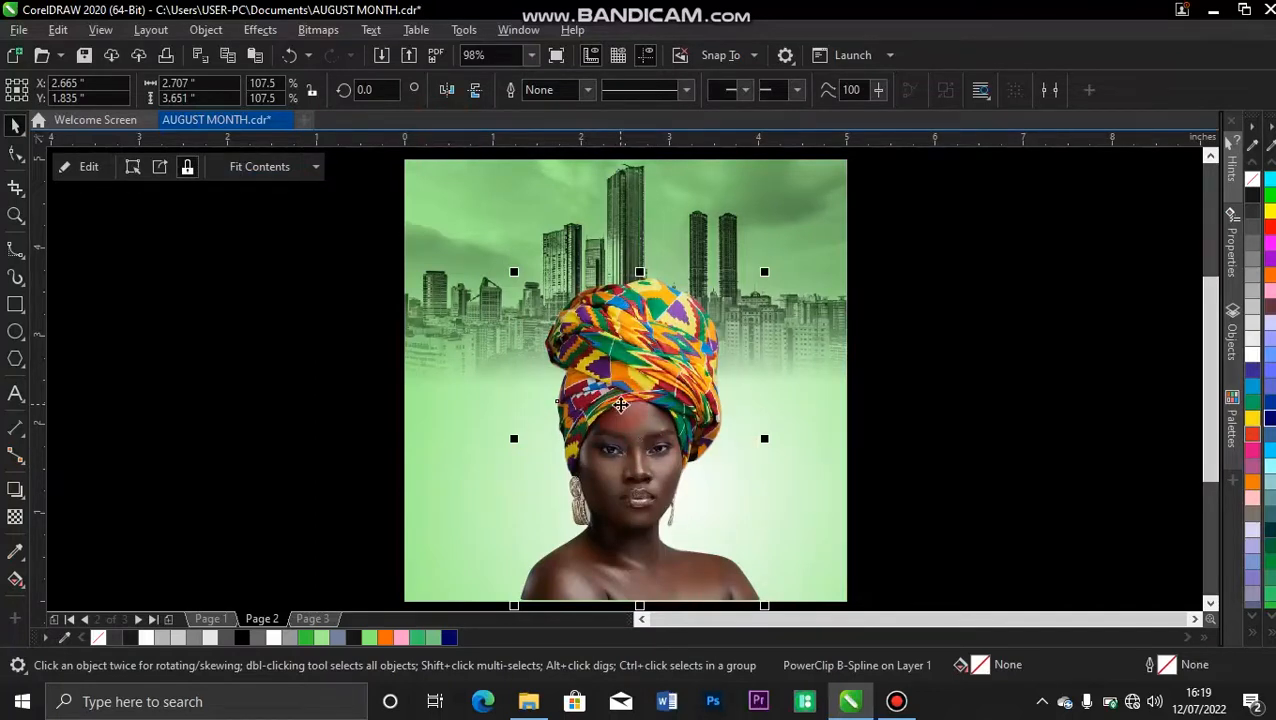
left_click(566, 480)
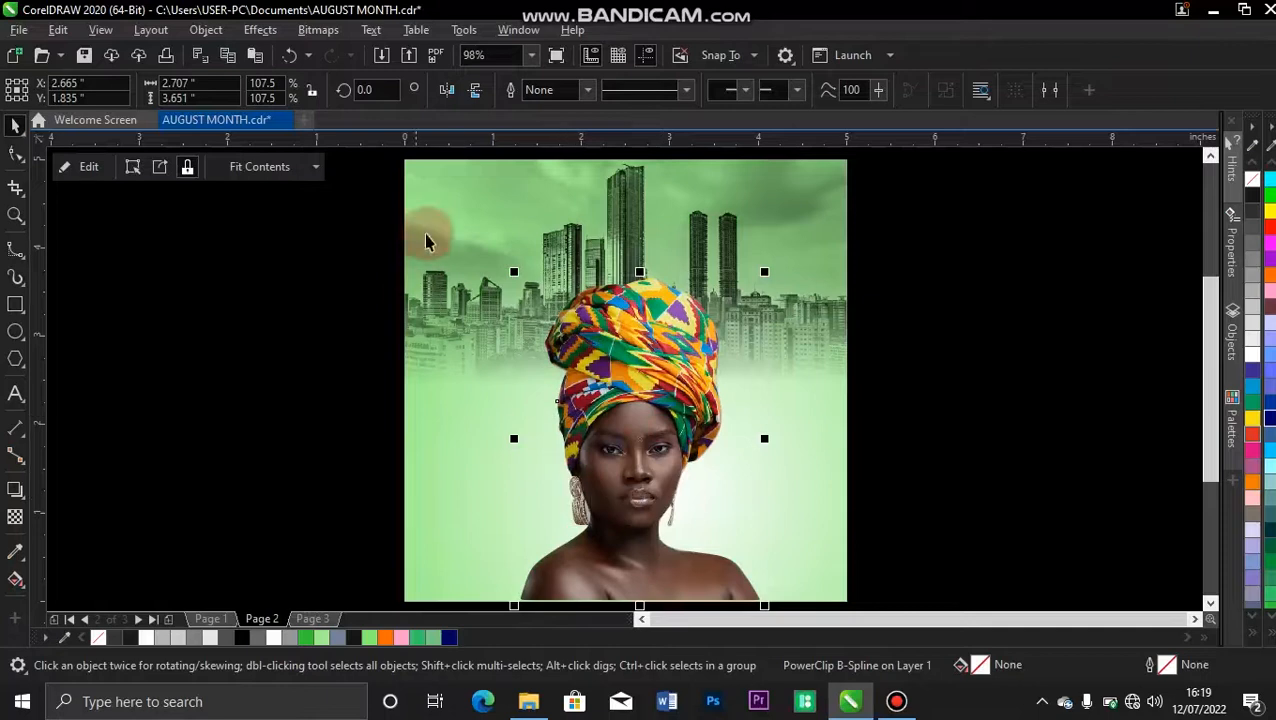
left_click(268, 33)
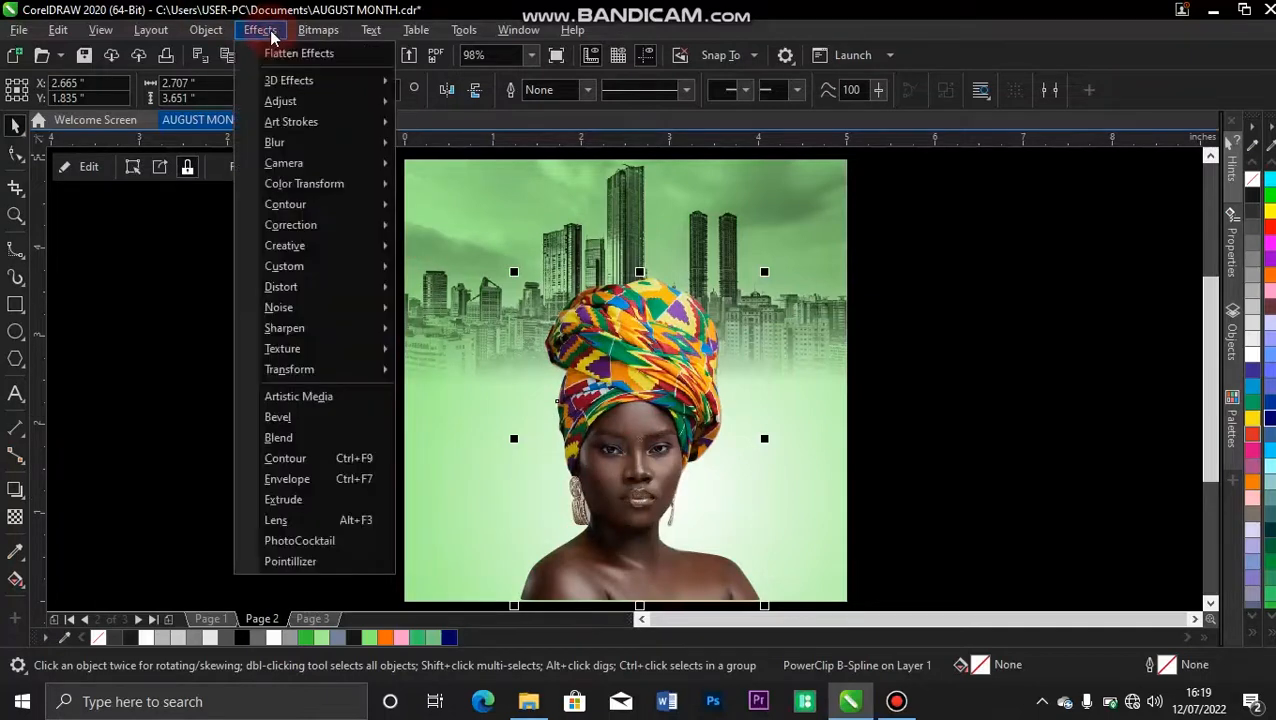
left_click(352, 100)
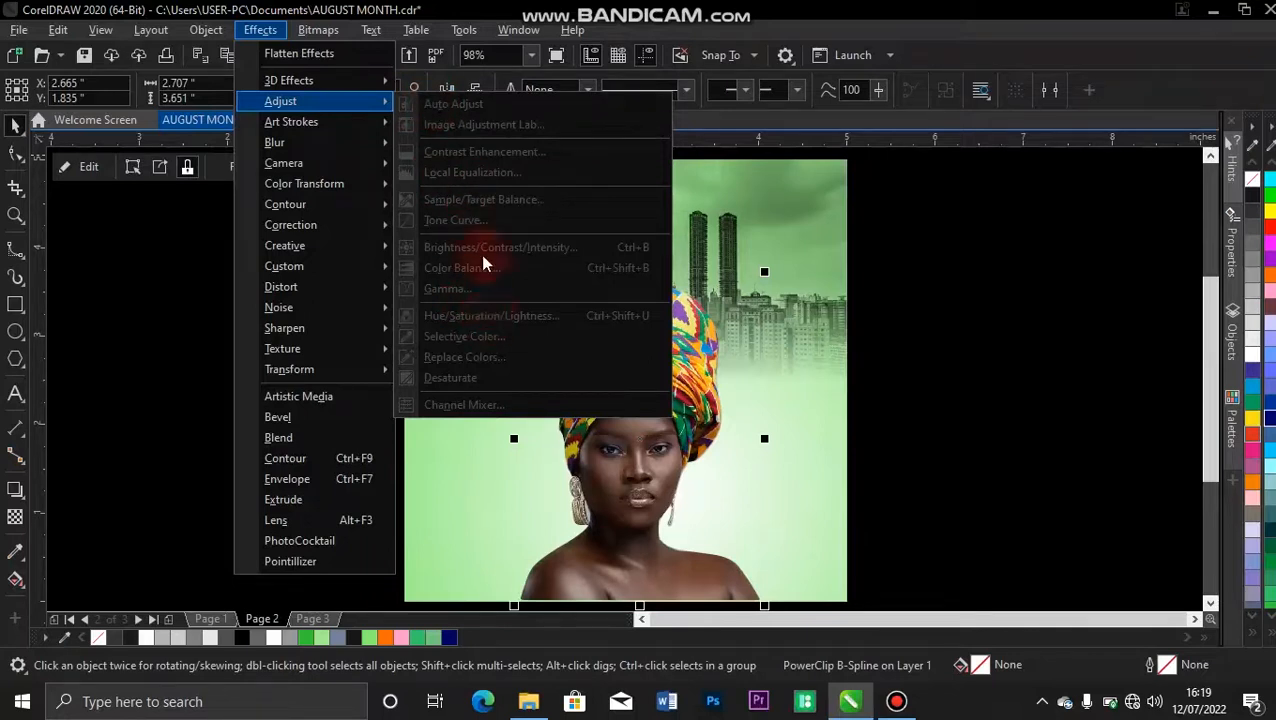
left_click(703, 148)
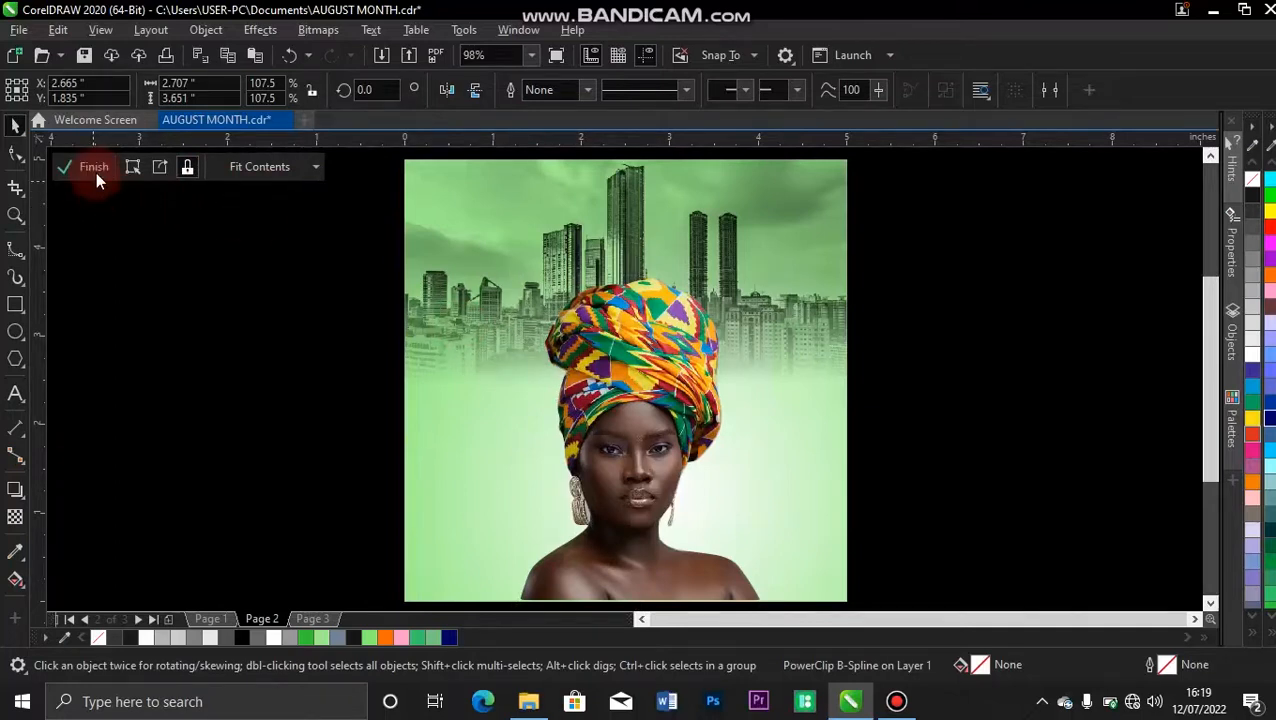
Step: Apply Local Equalization with width and height 162 to the portrait bitmap inside the silhouette PowerClip, and finish editing the contents
left_click(89, 167)
left_click(557, 293)
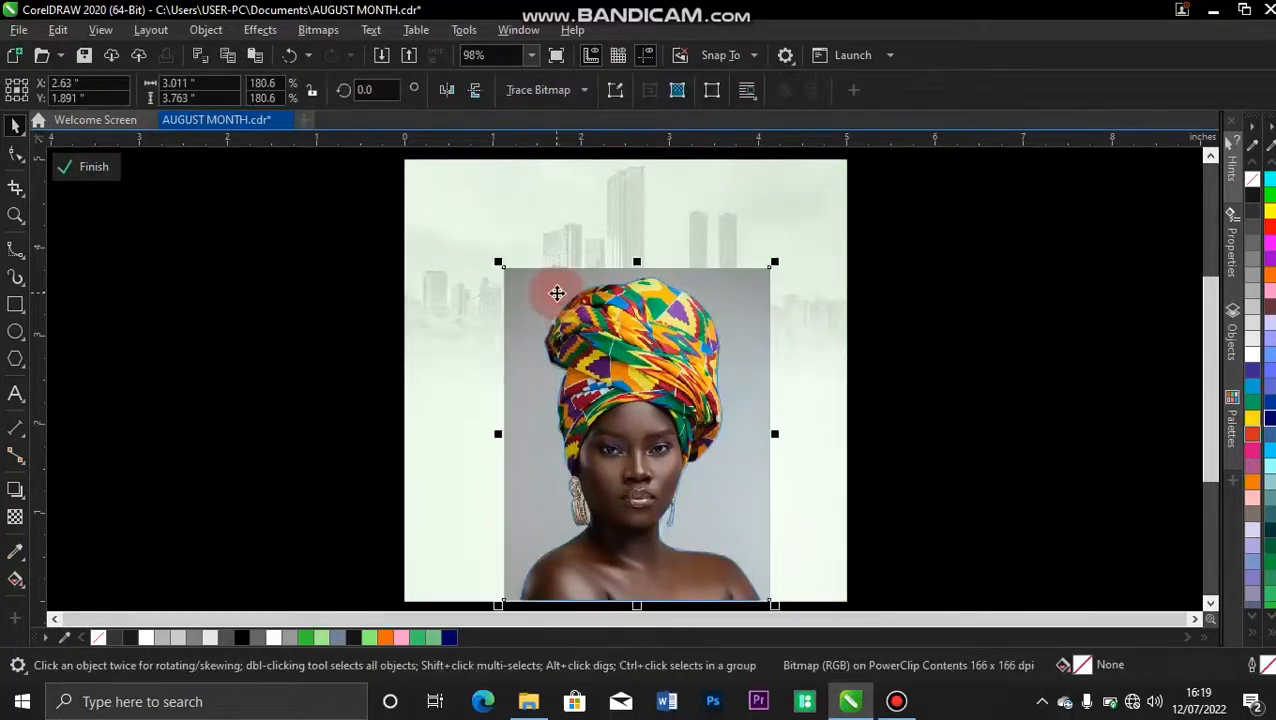
left_click(262, 31)
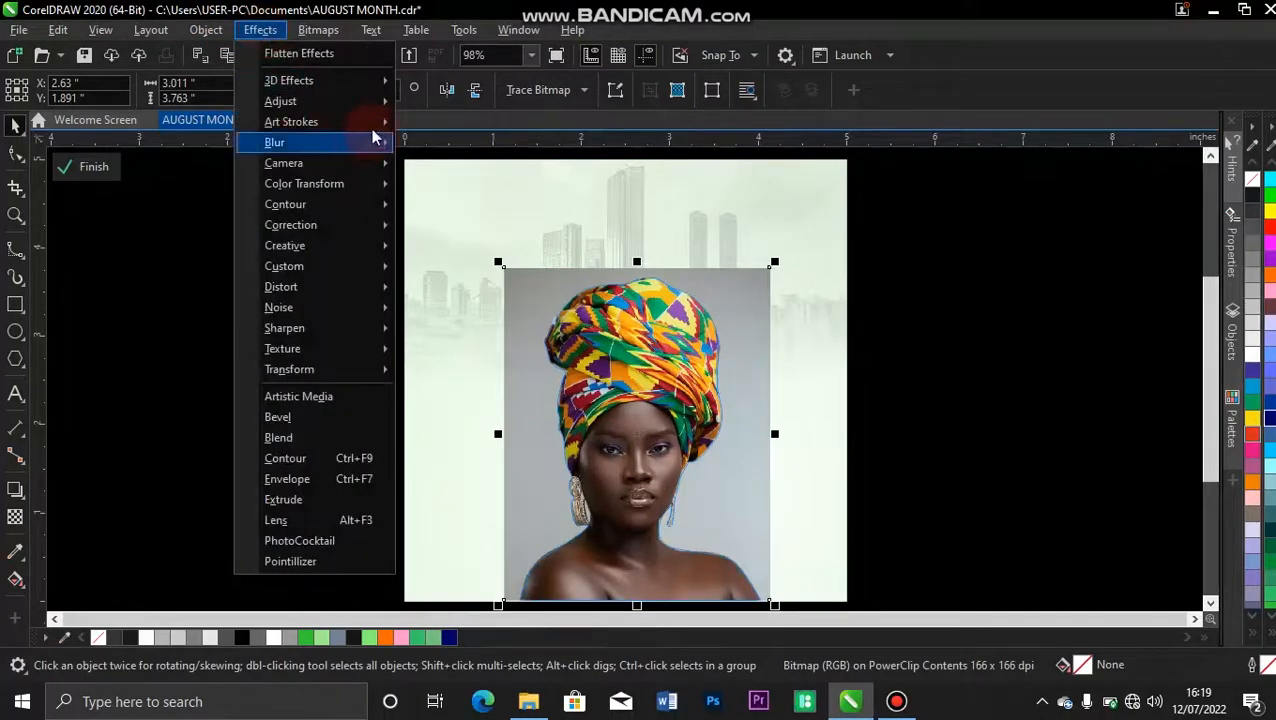
mouse_move(367, 104)
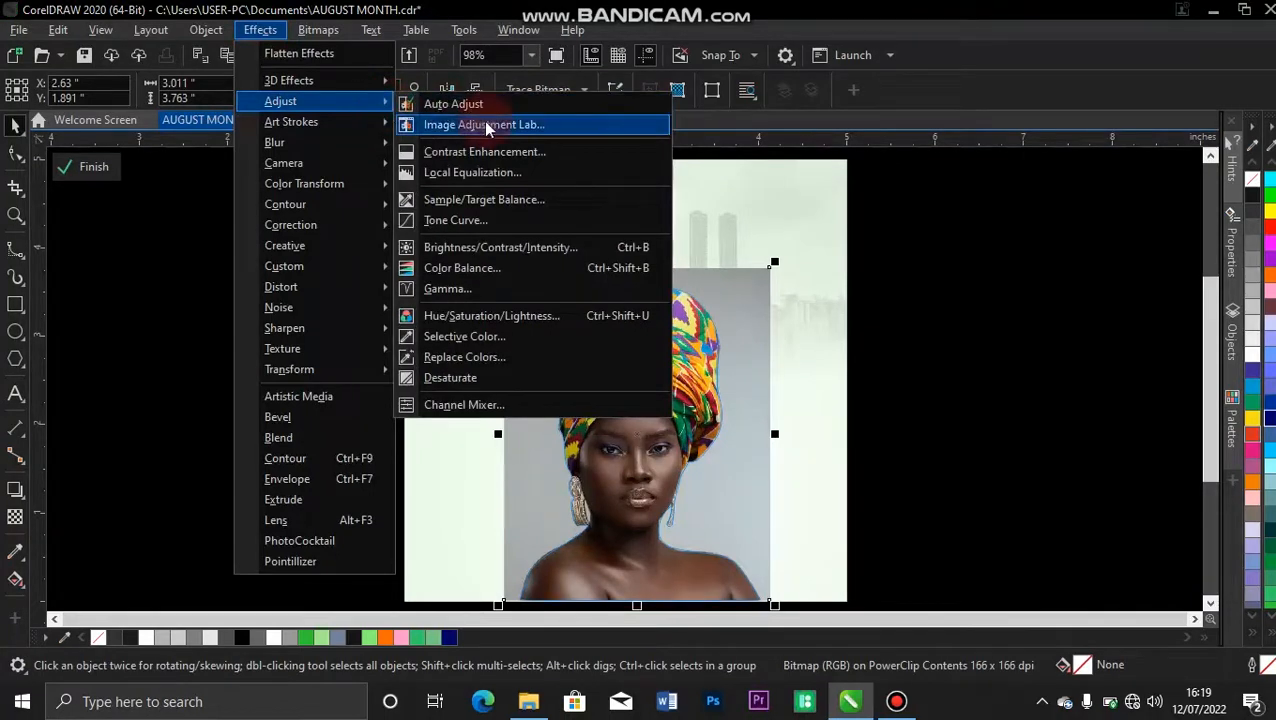
left_click(486, 176)
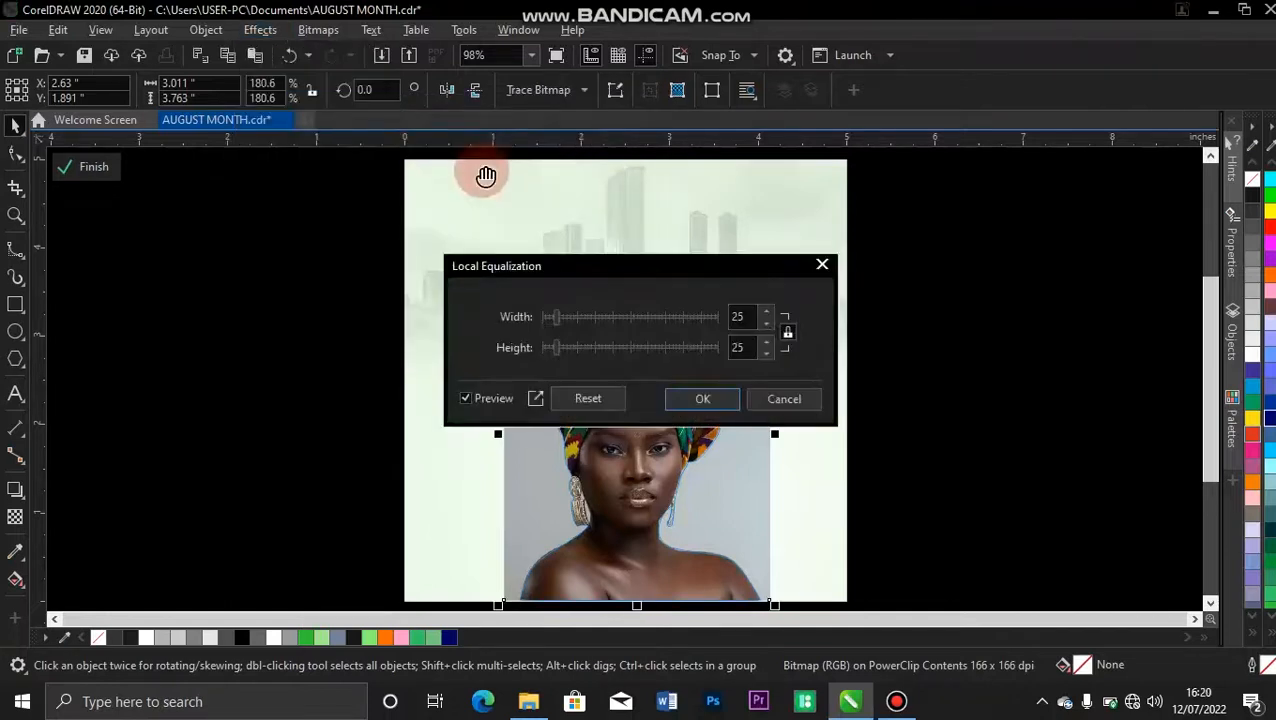
left_click_drag(585, 267, 938, 185)
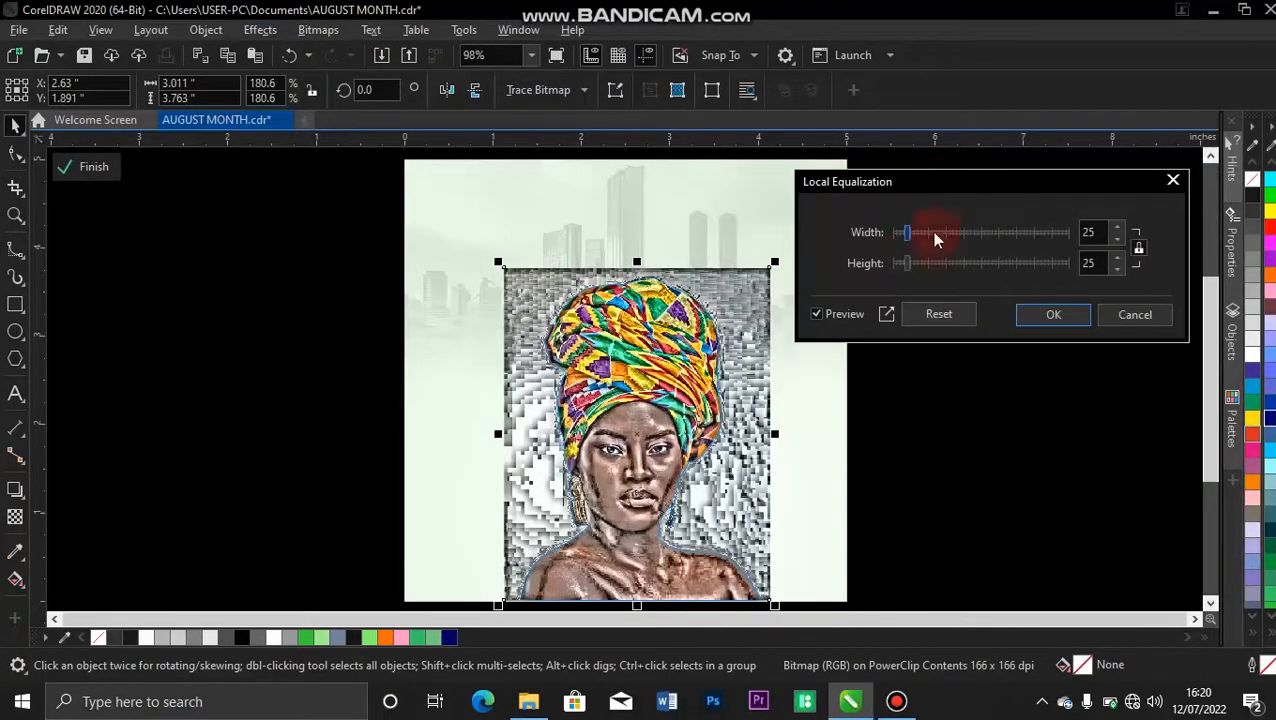
left_click_drag(928, 235, 1001, 236)
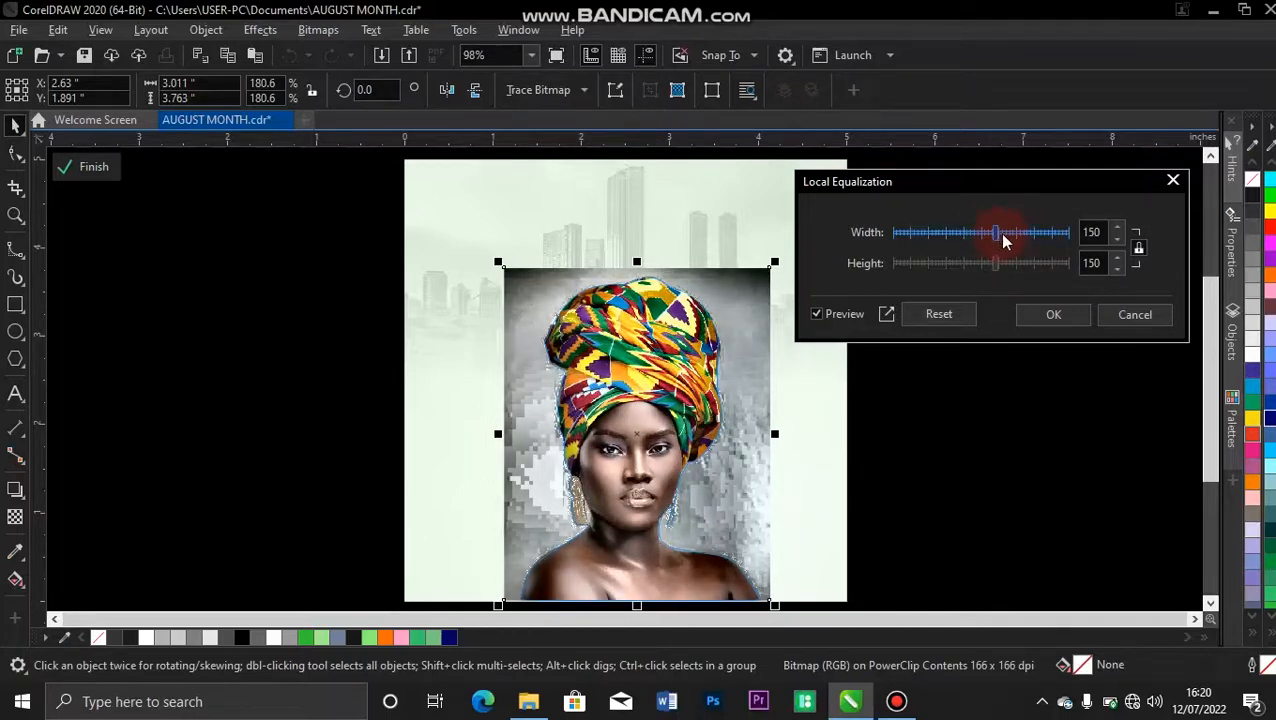
left_click_drag(1005, 237, 1006, 237)
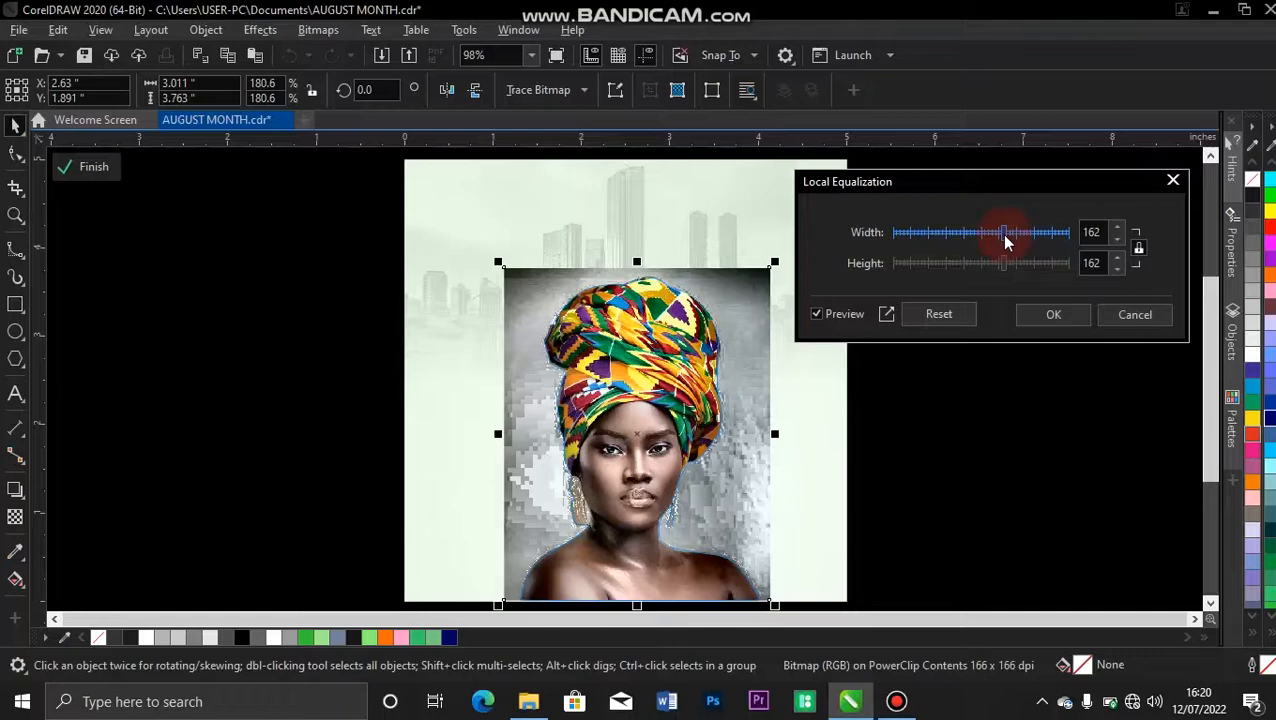
left_click(1056, 315)
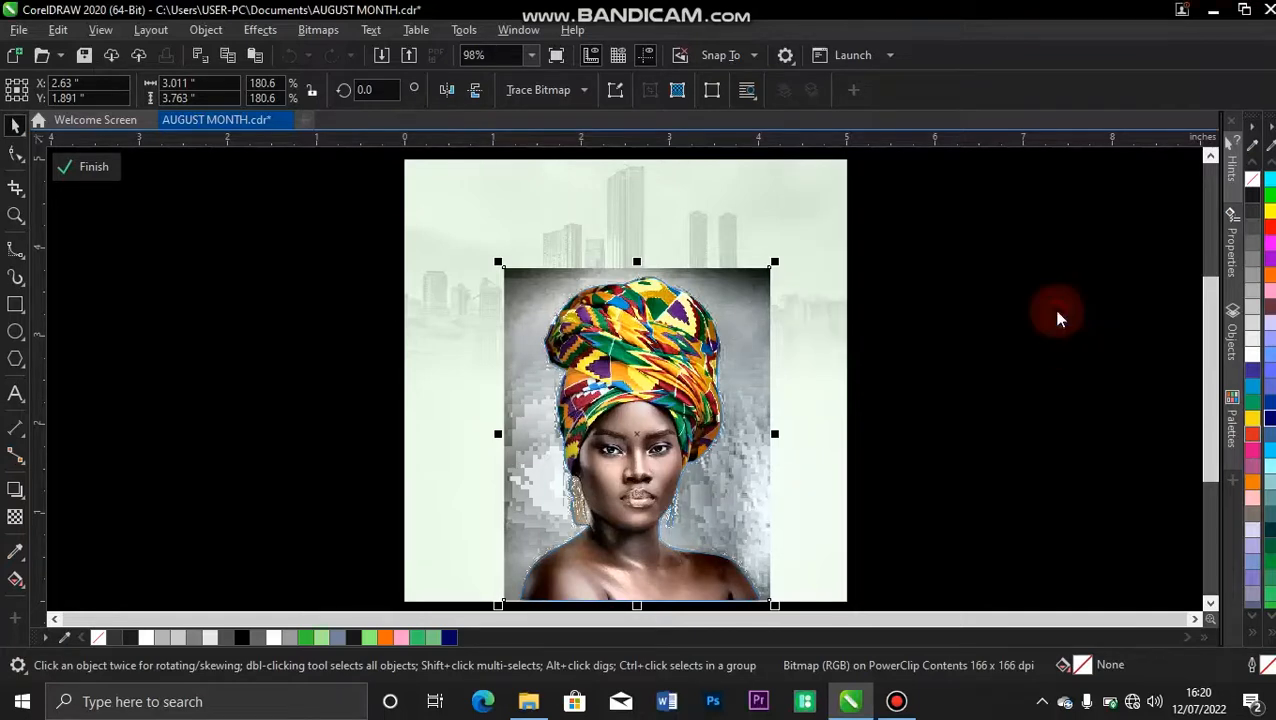
left_click(100, 170)
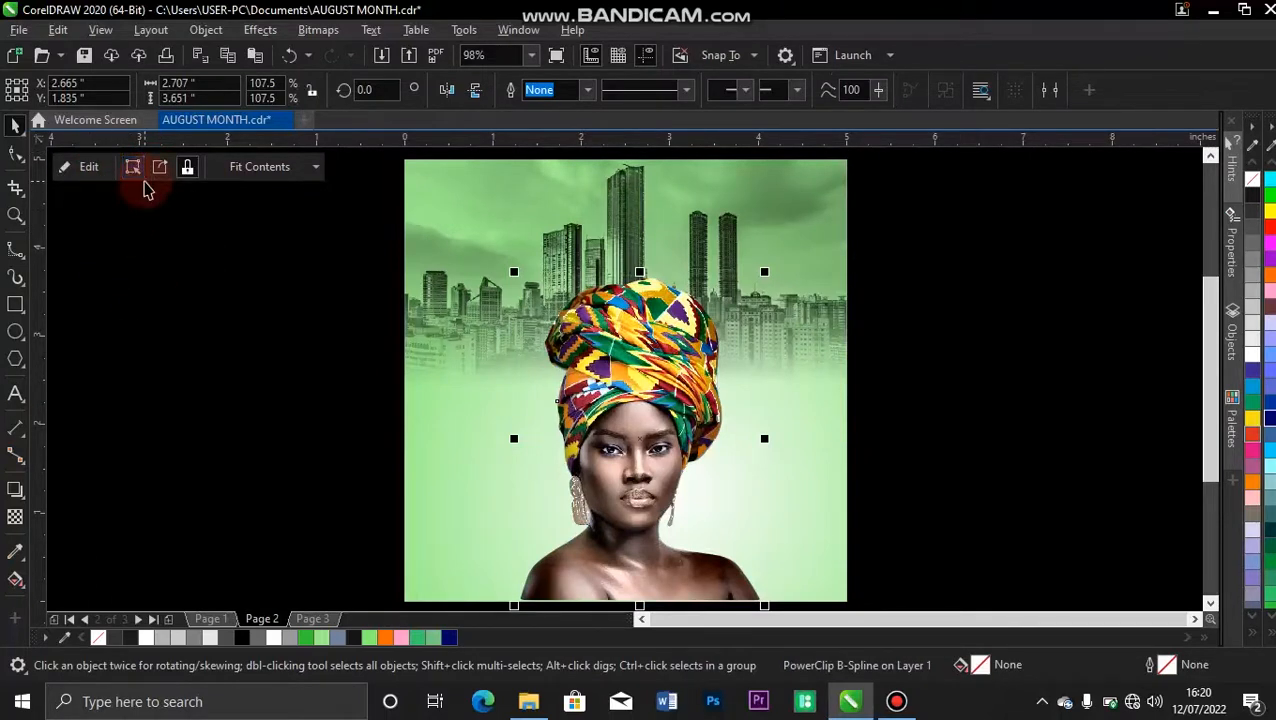
Step: Reopen the silhouette PowerClip's contents and open the Plastic texture effect for the portrait bitmap, with its dialog clear of the portrait
left_click(89, 167)
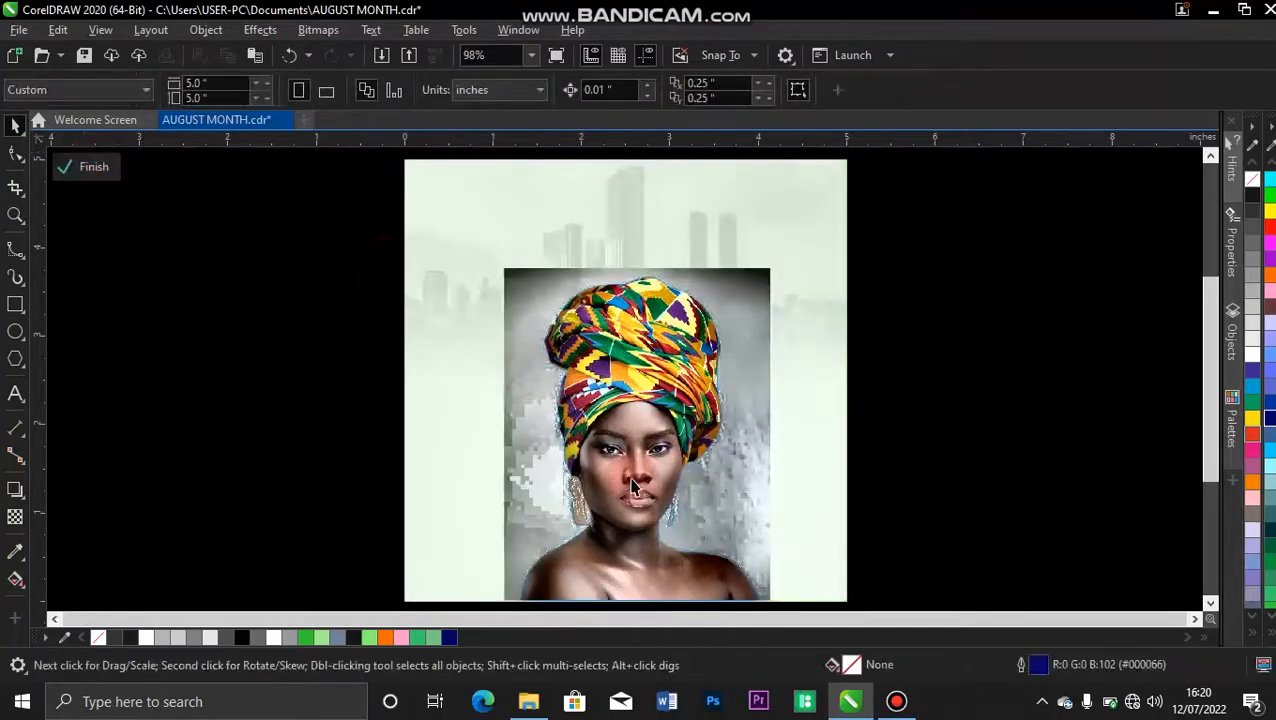
left_click(631, 487)
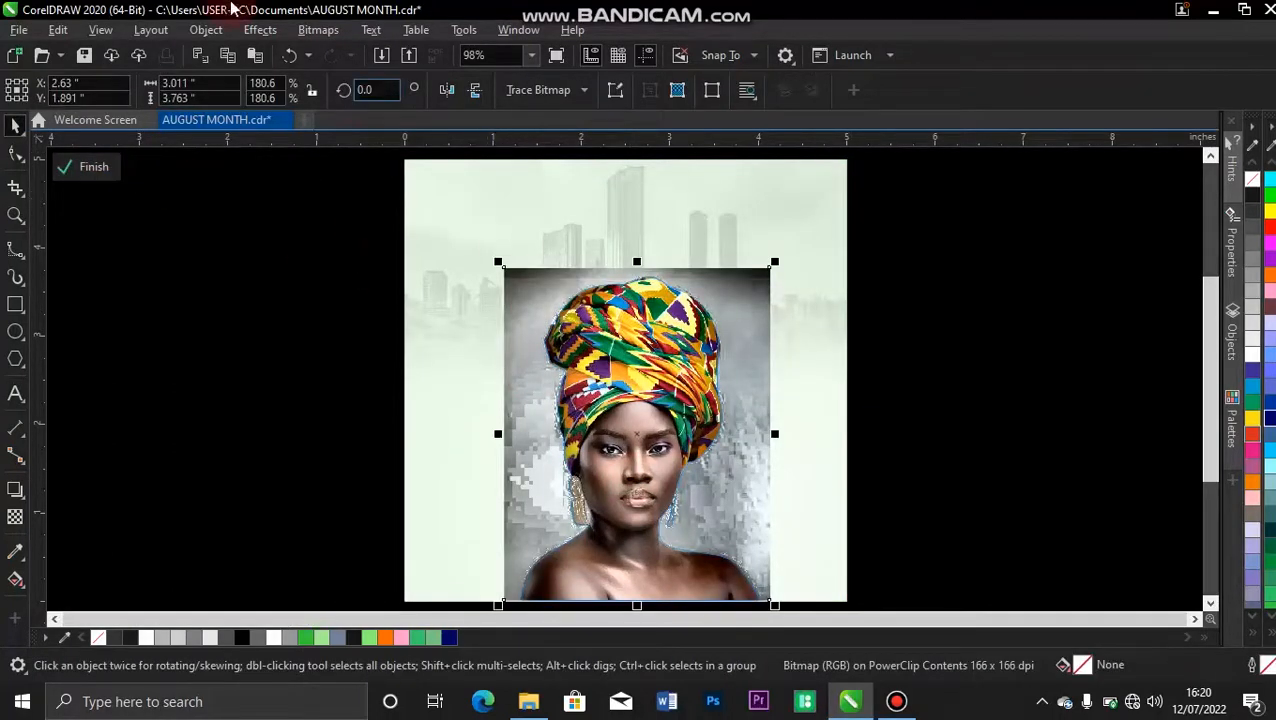
left_click(260, 29)
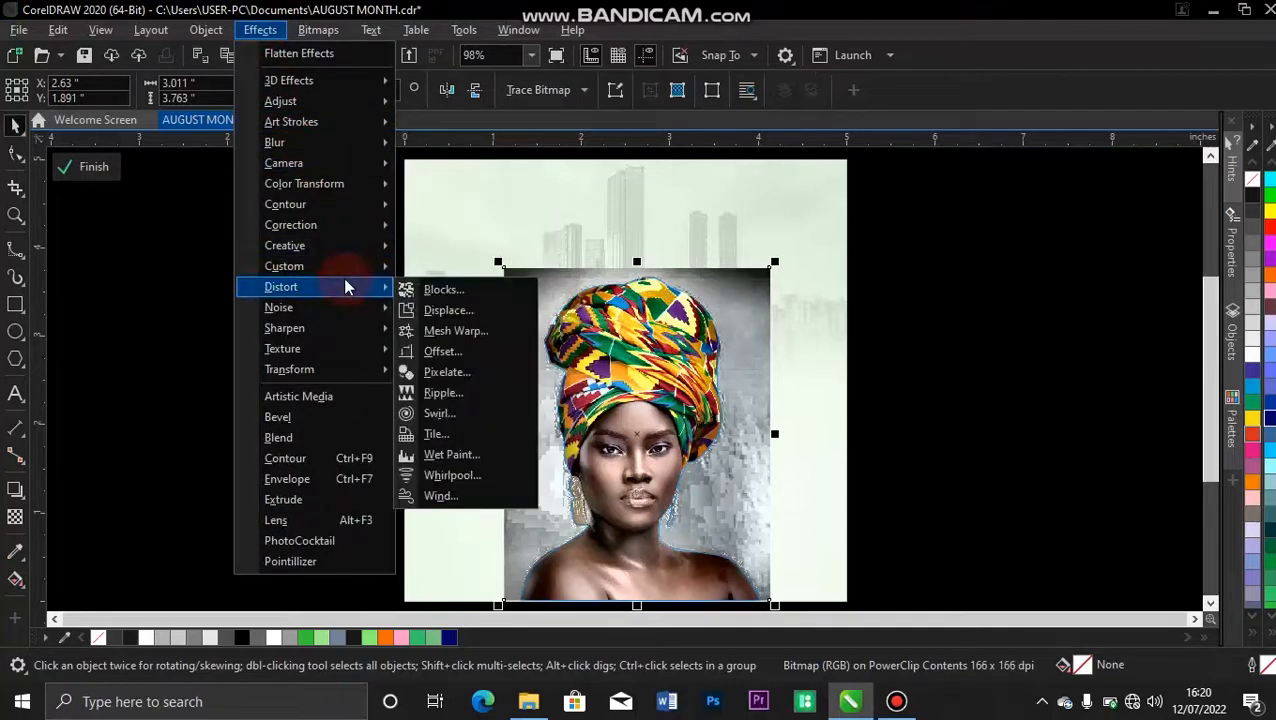
mouse_move(370, 349)
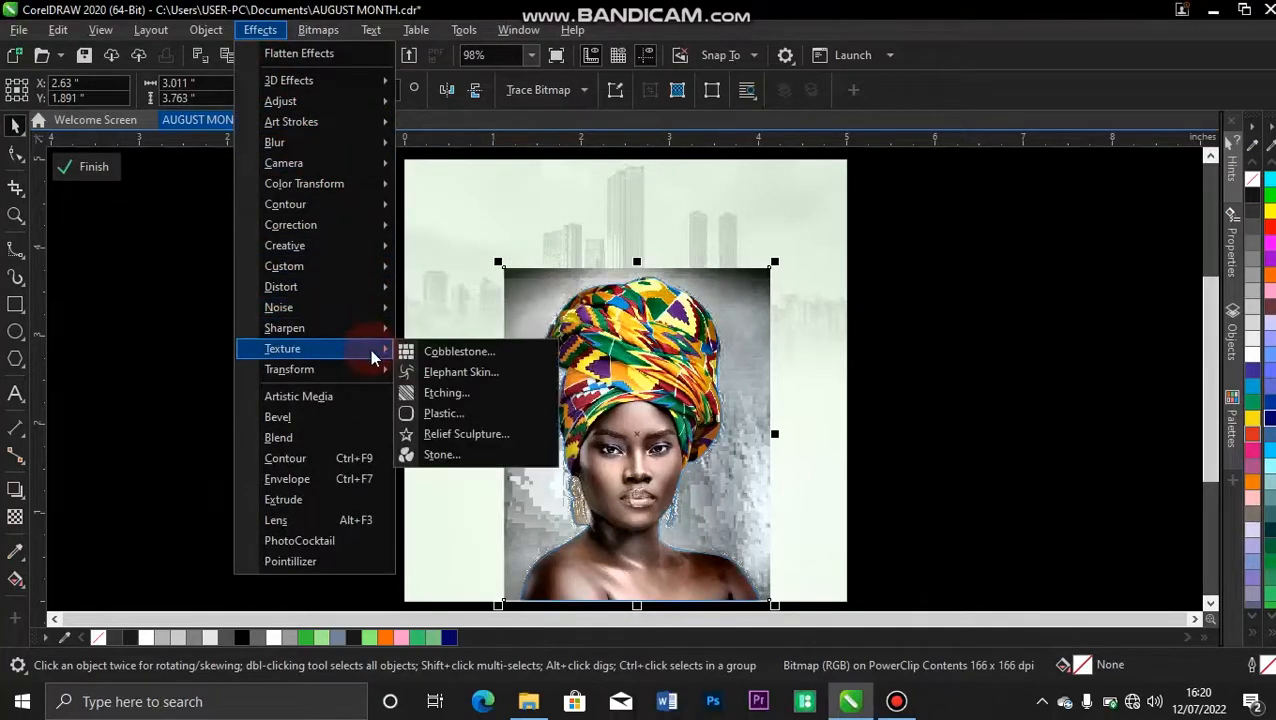
left_click(446, 413)
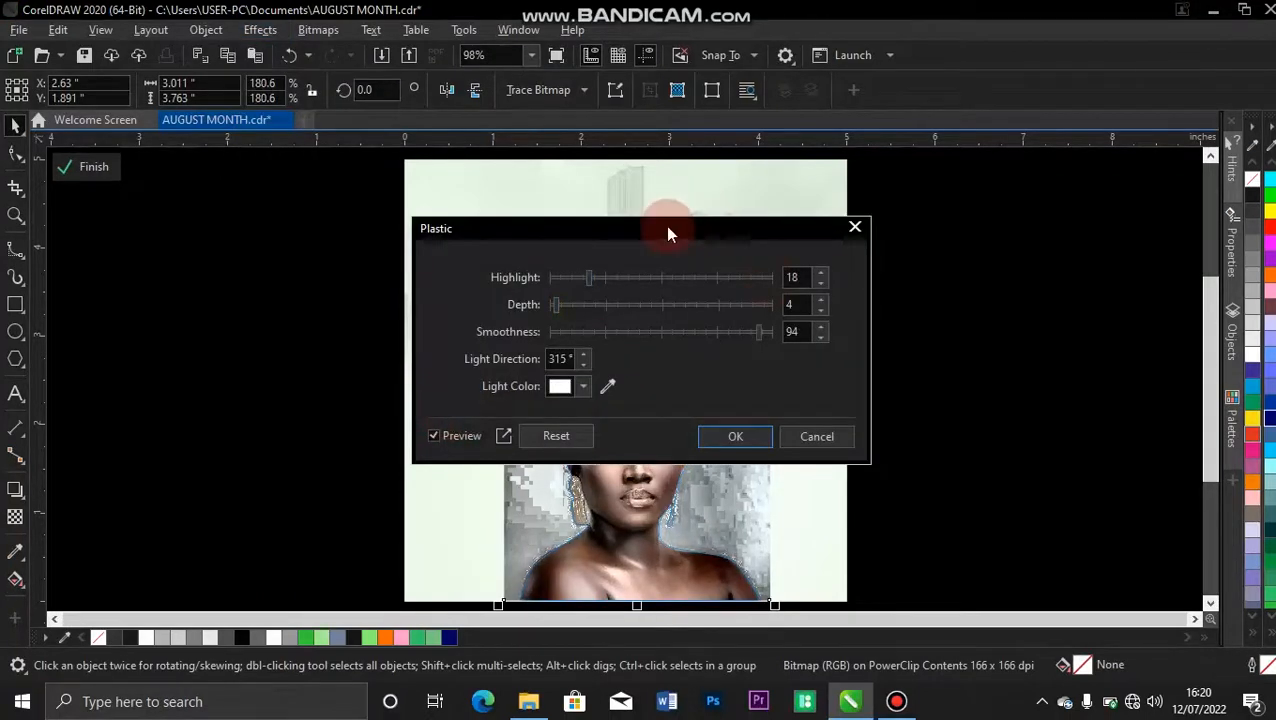
left_click_drag(664, 238, 998, 160)
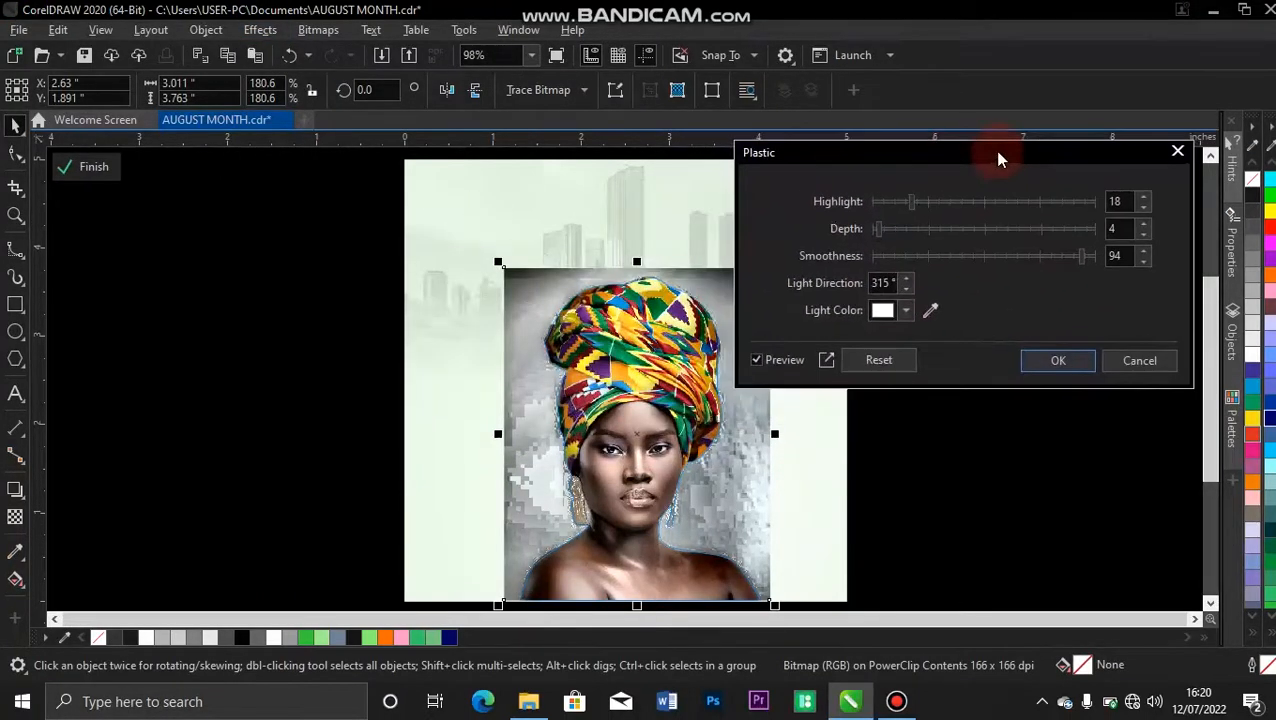
Step: Try the Plastic effect with highlight 36 and depth 47, and return the depth to 4
left_click_drag(929, 200, 954, 200)
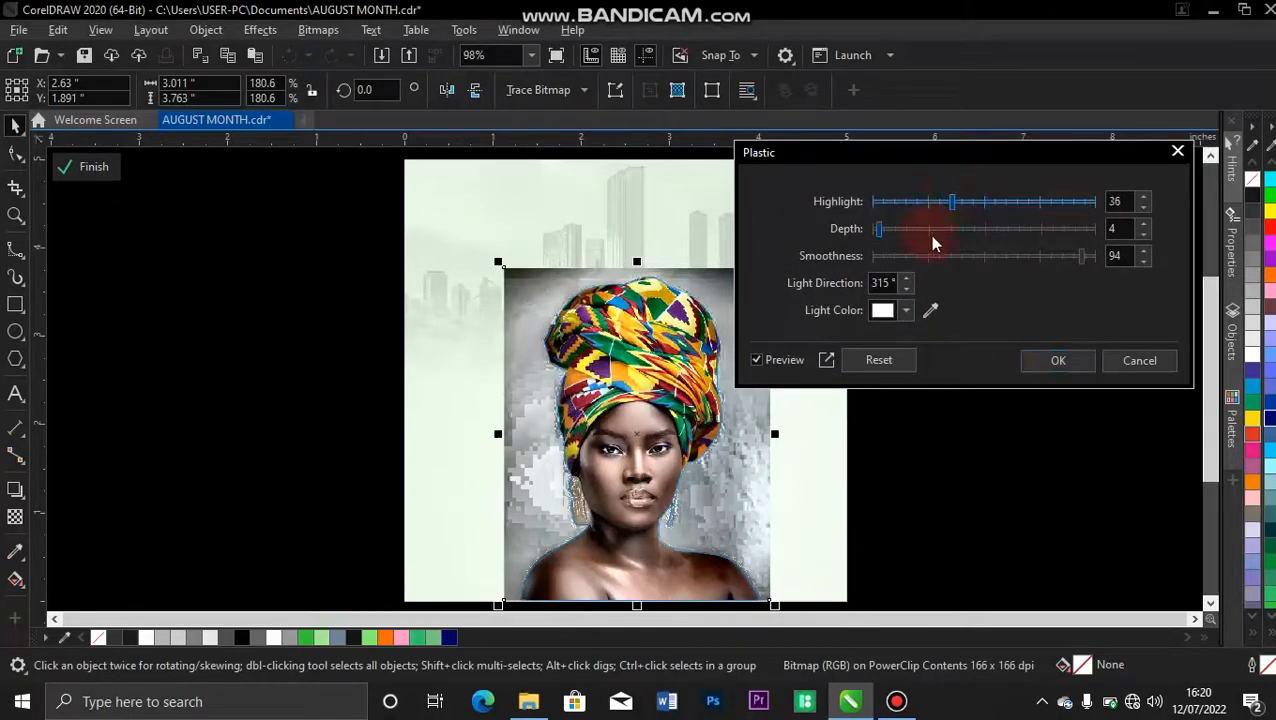
left_click(929, 230)
left_click(977, 232)
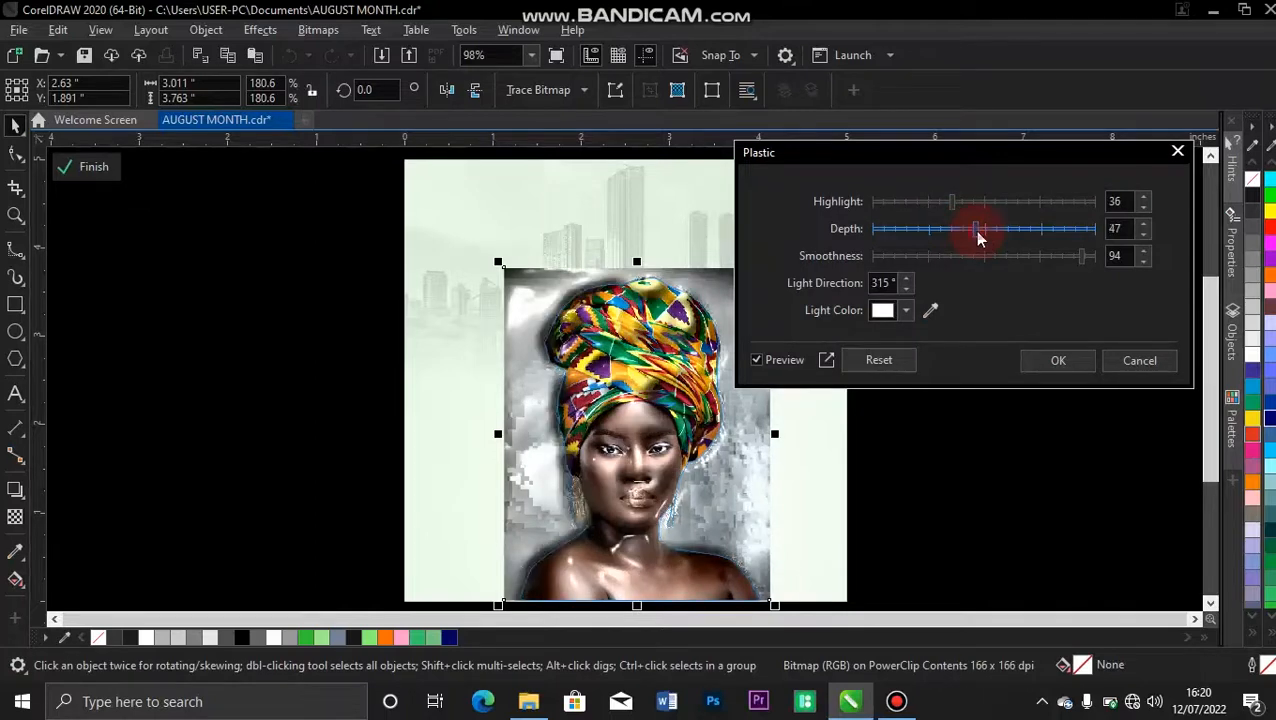
left_click(886, 231)
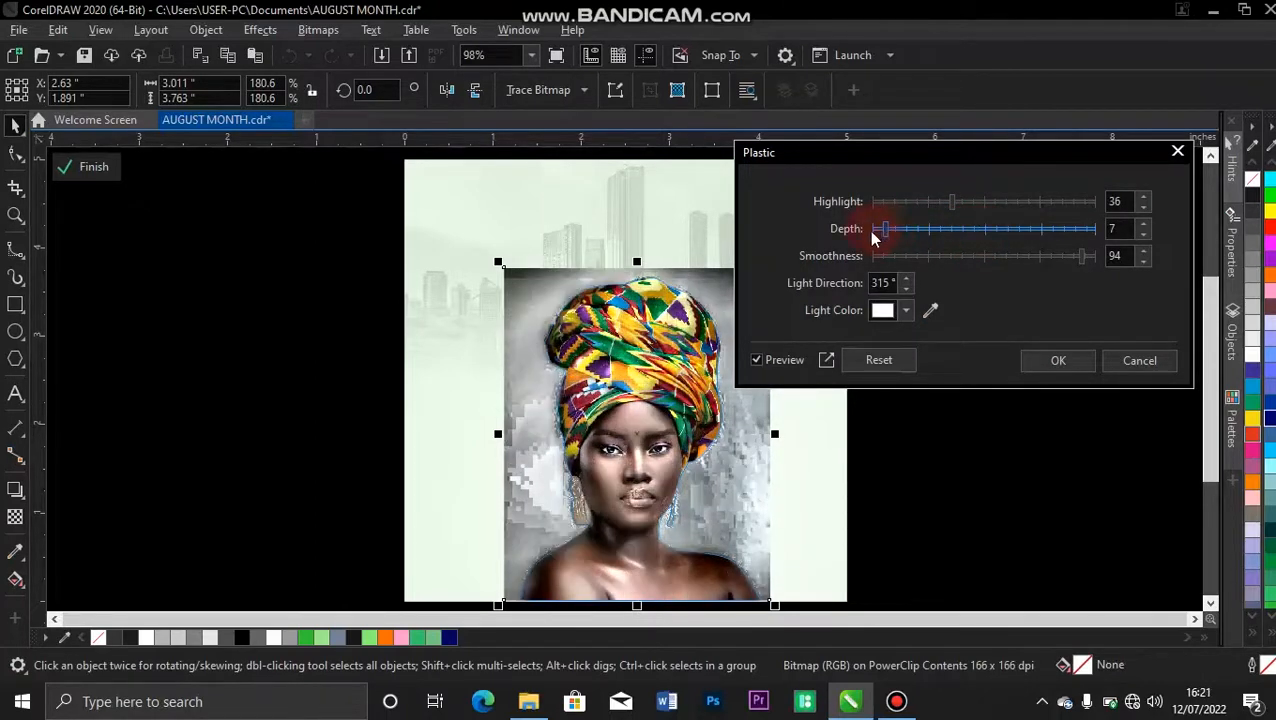
left_click(879, 231)
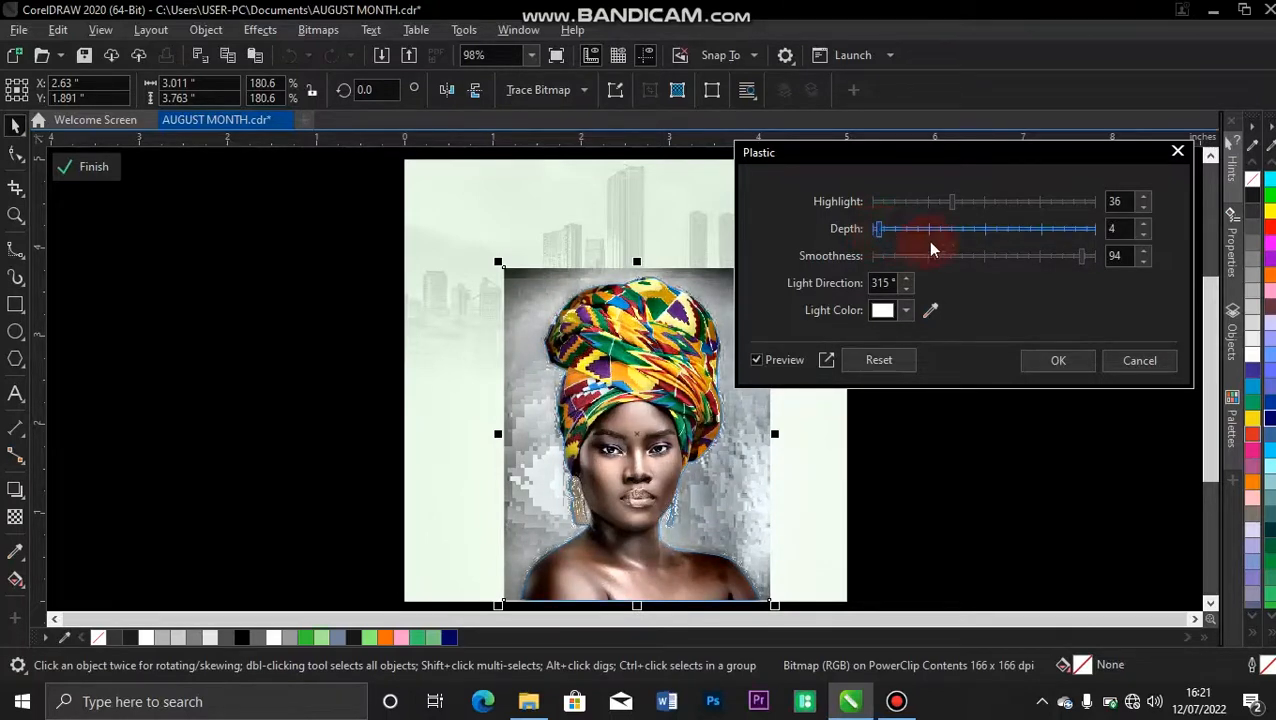
Step: Test the Plastic effect's smoothness at 43, 26 and 79, and set it to 95
left_click(994, 257)
left_click_drag(978, 262, 969, 261)
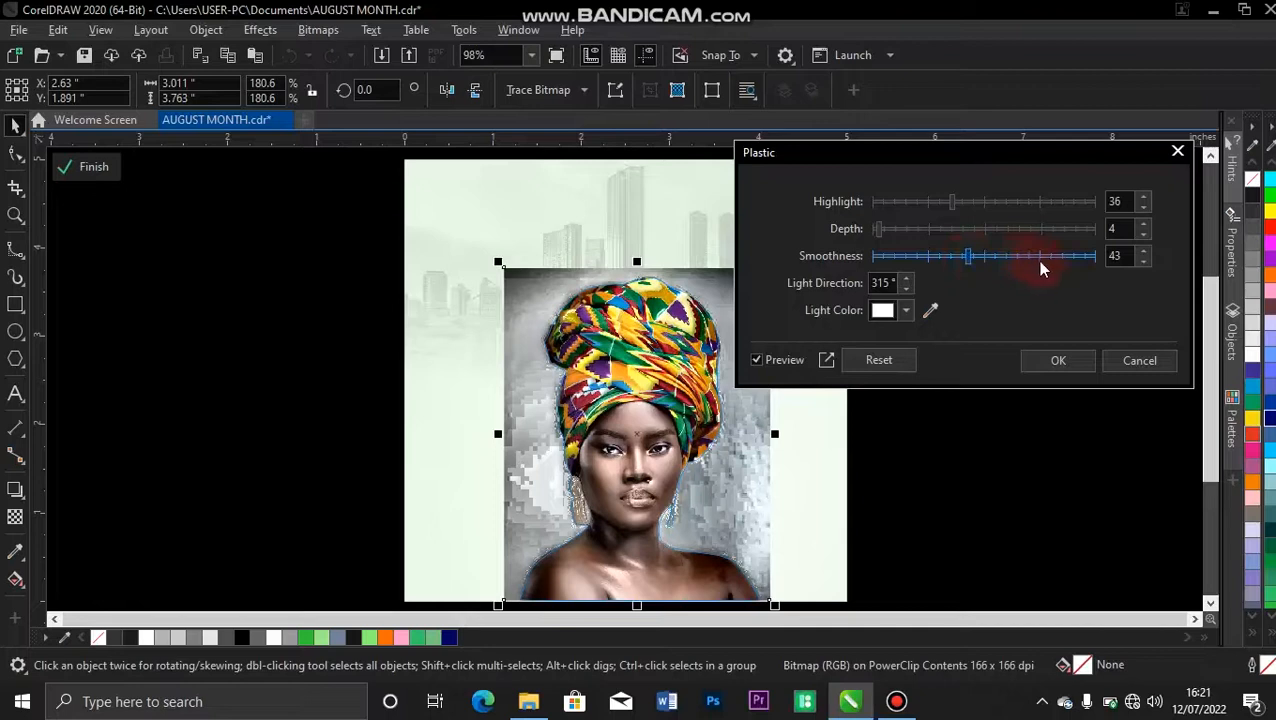
left_click(928, 256)
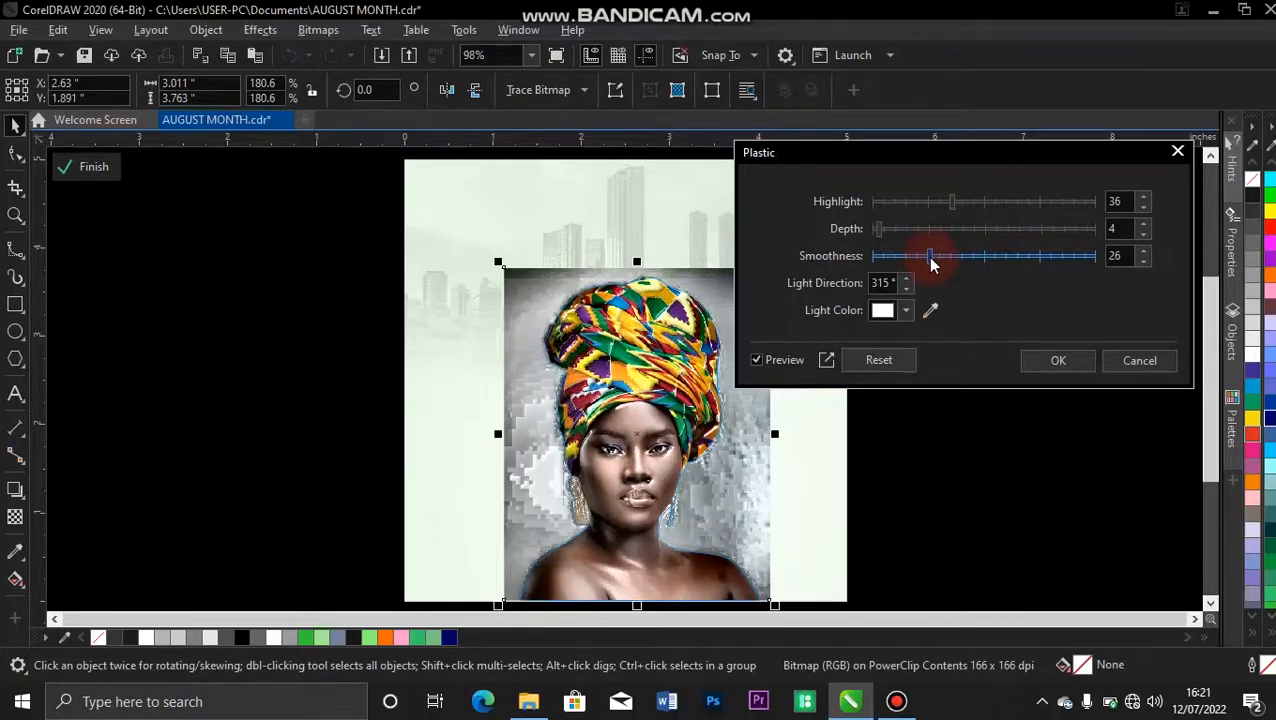
left_click_drag(981, 258, 1015, 259)
left_click(1047, 256)
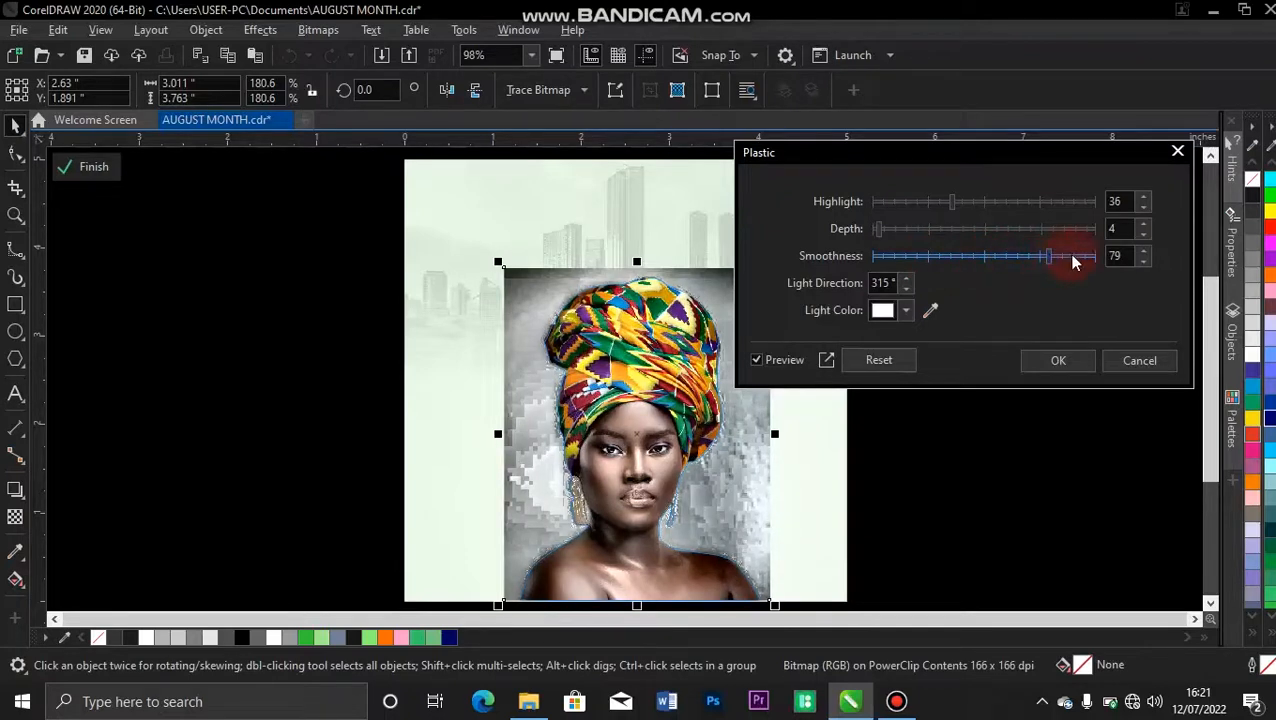
left_click(1076, 256)
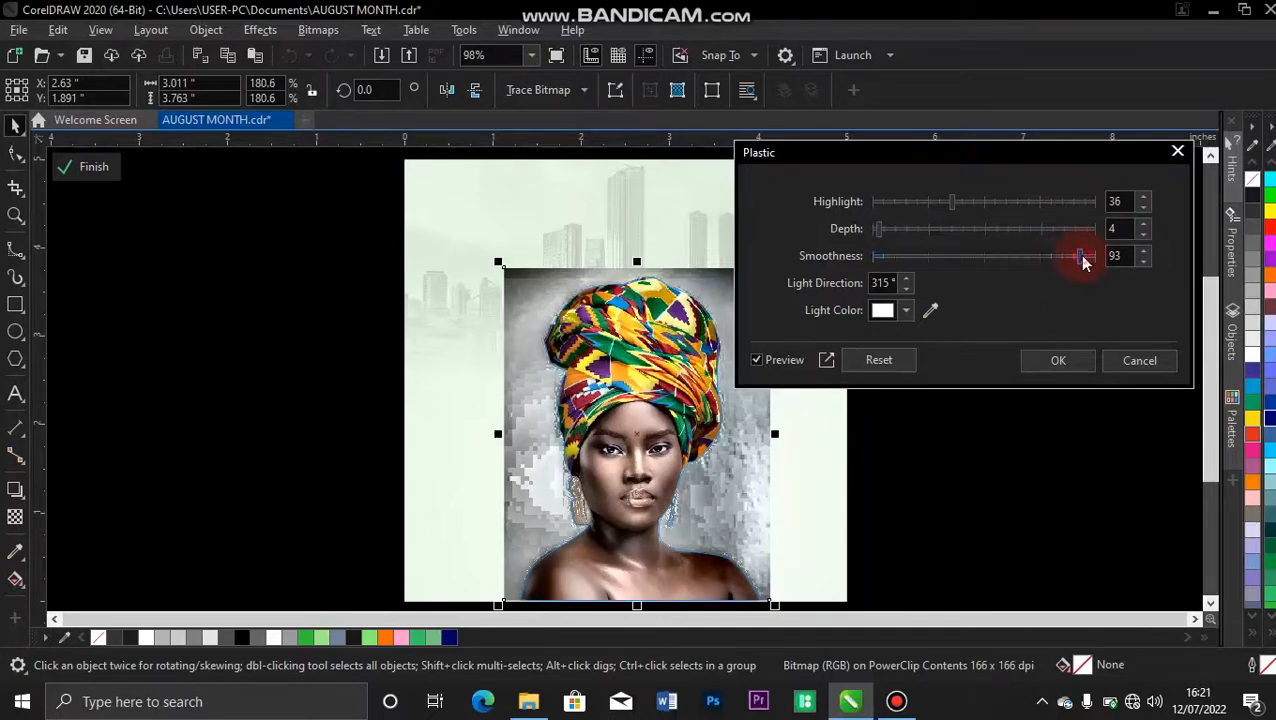
left_click(1085, 257)
Step: Test the Plastic effect's highlight at 66, 84 and 64, apply it with highlight 9, and finish editing the PowerClip contents
left_click(901, 201)
left_click(1020, 202)
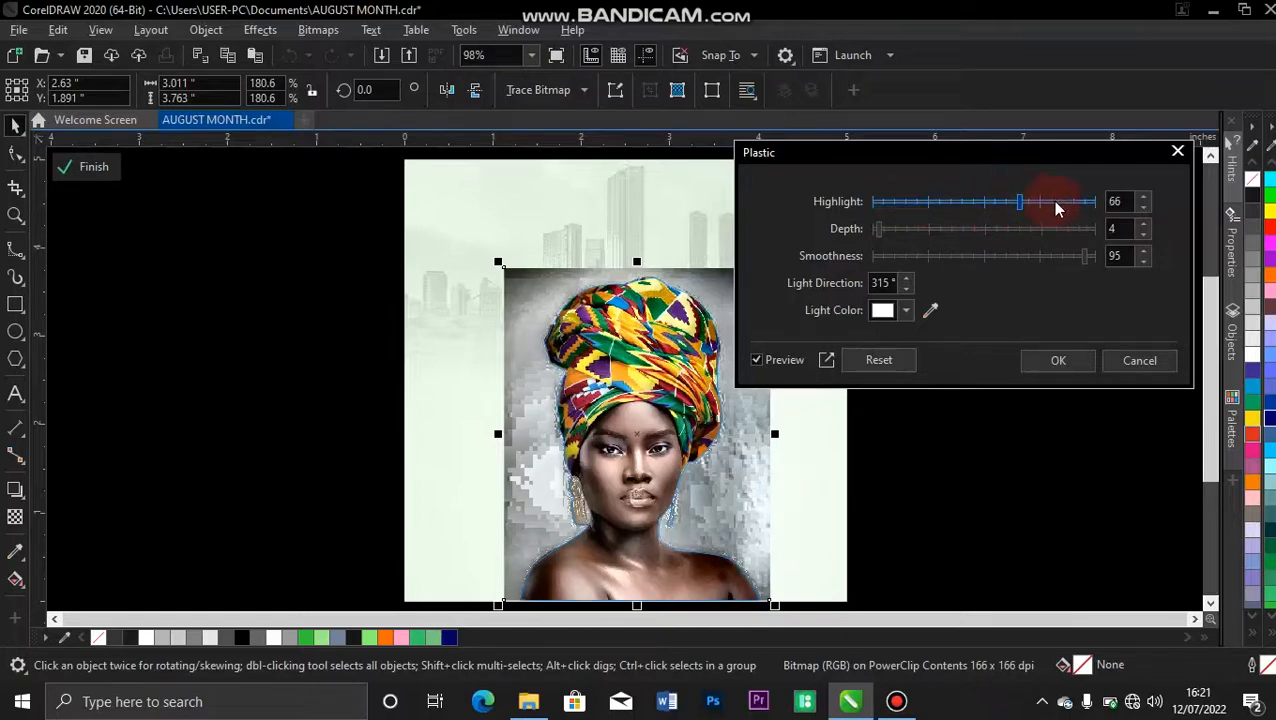
left_click(1058, 202)
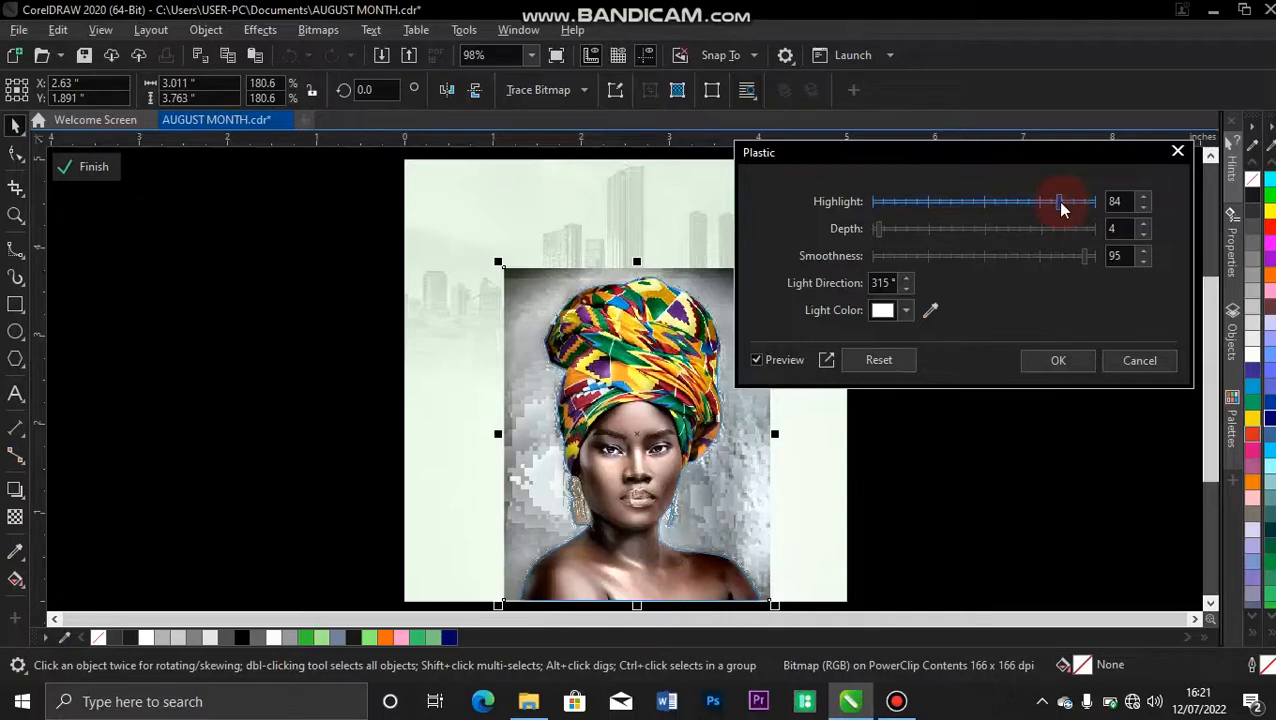
left_click(1015, 202)
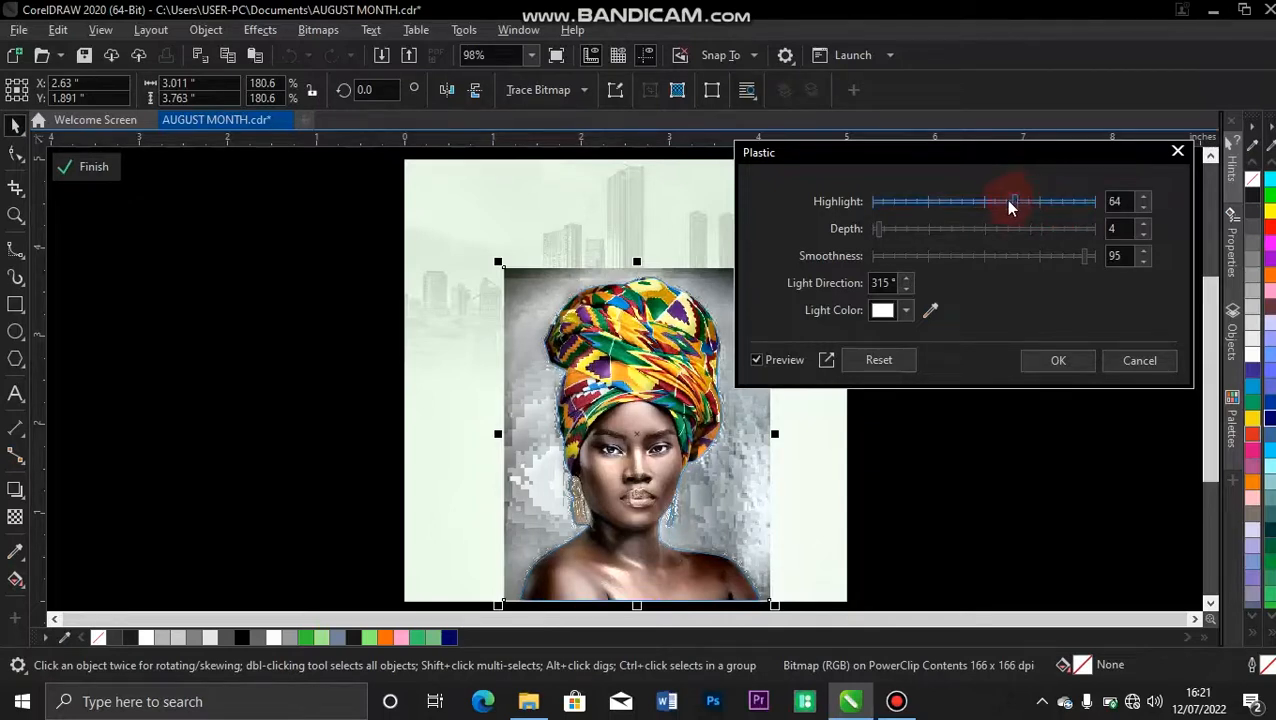
left_click(891, 202)
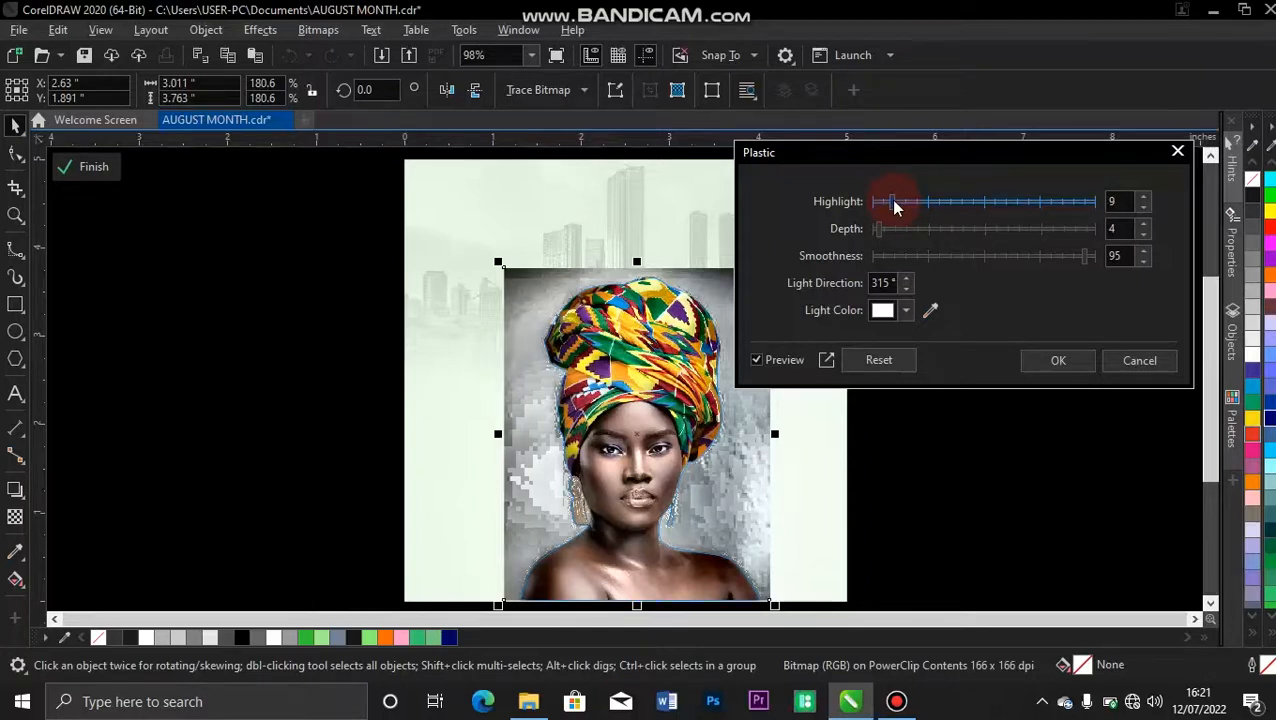
left_click(1061, 360)
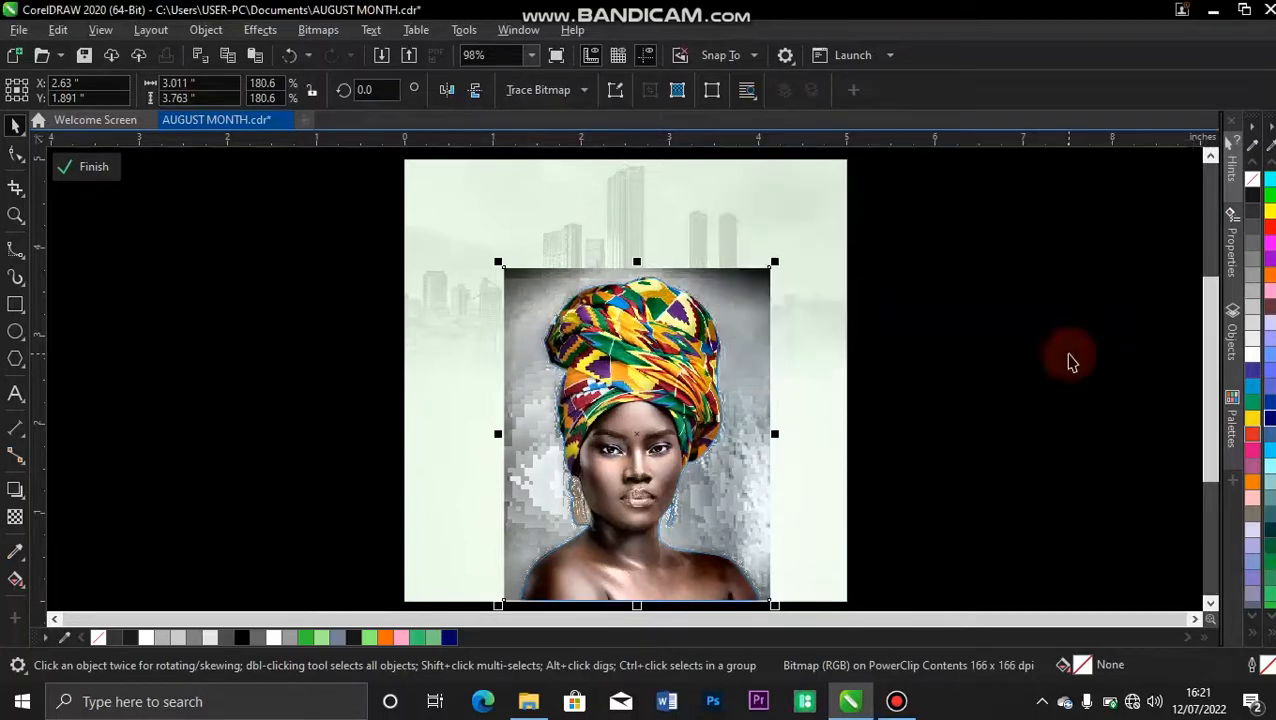
left_click(94, 168)
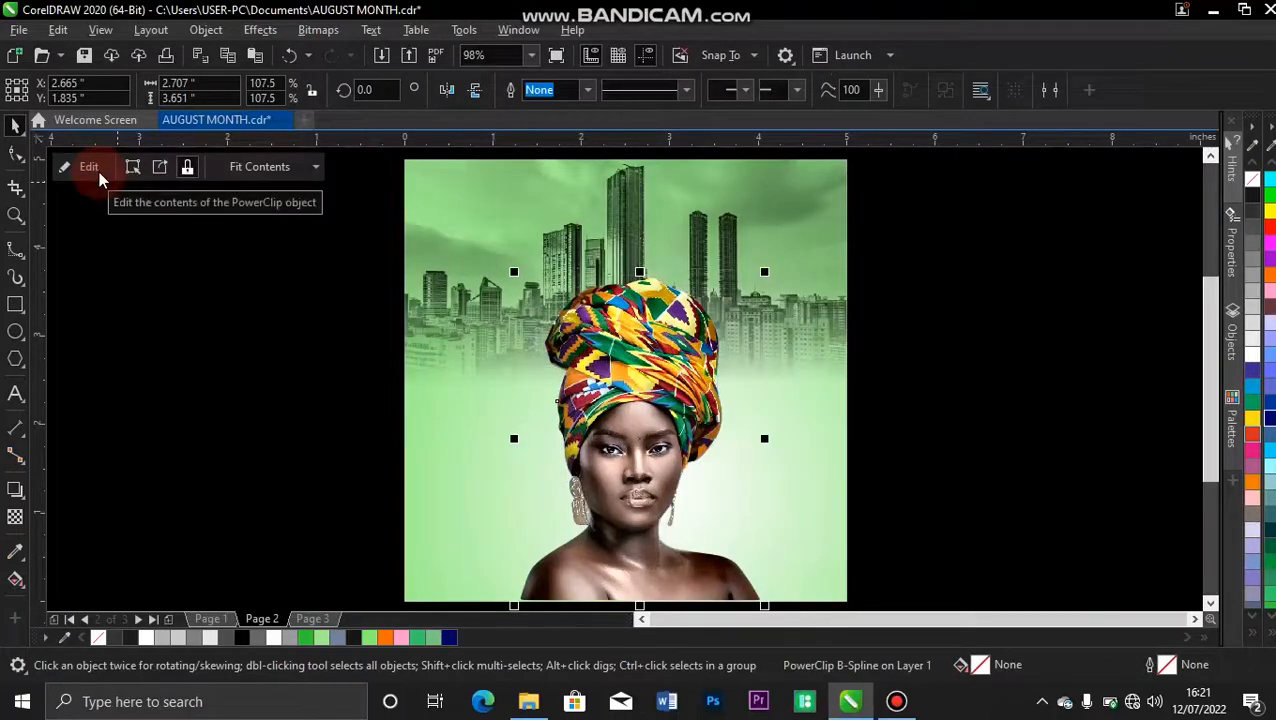
Step: Try moving the portrait PowerClip up and to the right on the background, and undo the move
left_click(868, 375)
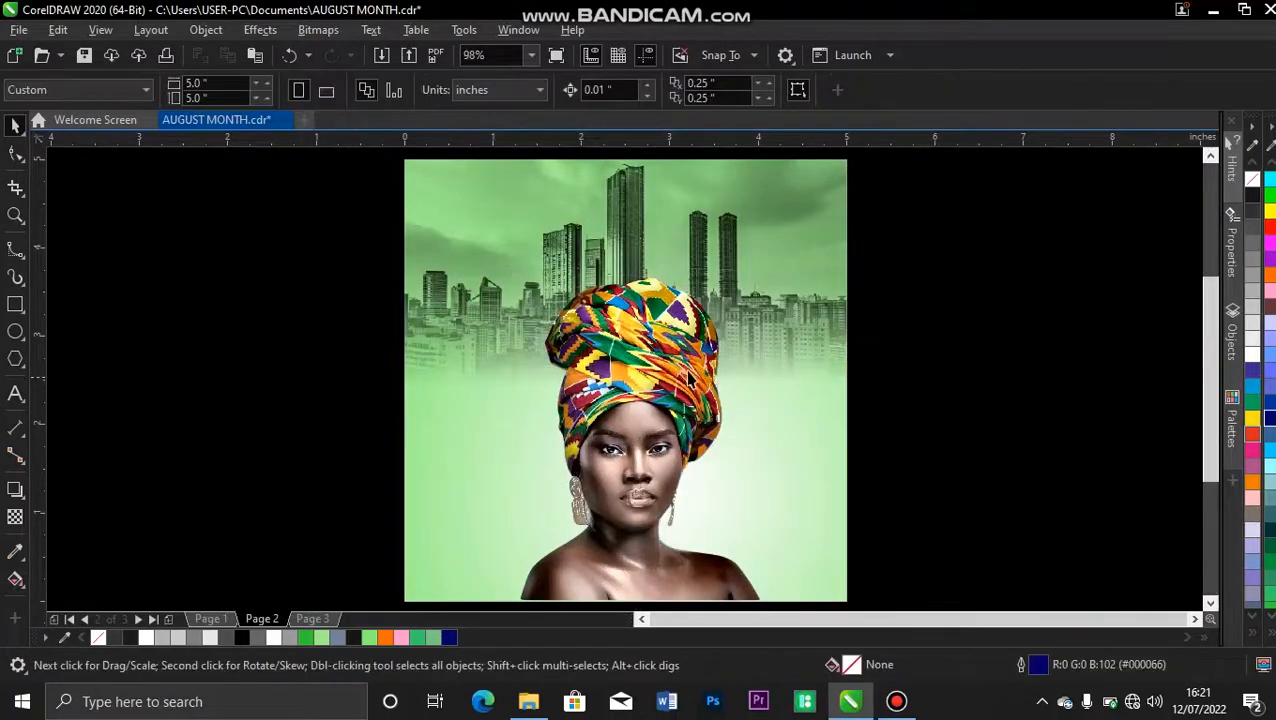
left_click_drag(643, 382, 719, 345)
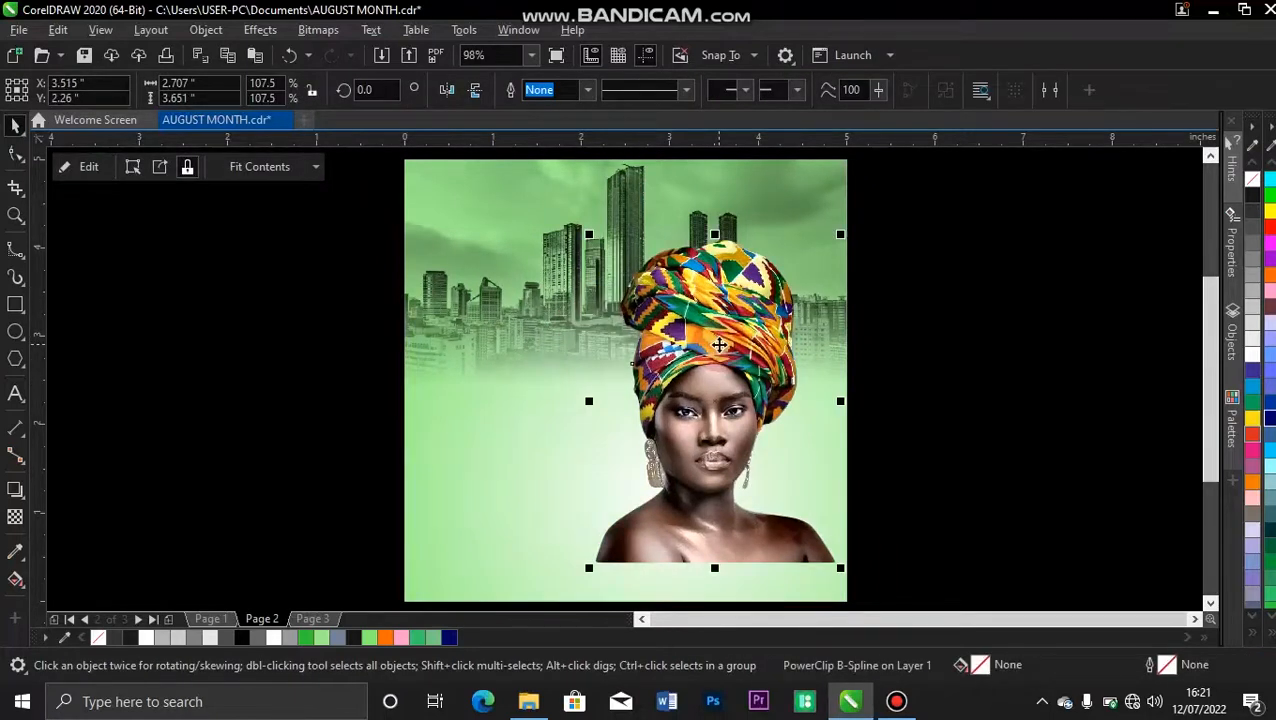
key("ctrl+z")
Step: Check the flyer on Page 1, then enlarge the Page 2 portrait PowerClip to about 2.85 × 3.84 inches and nudge it down 0.04 inch
left_click(214, 618)
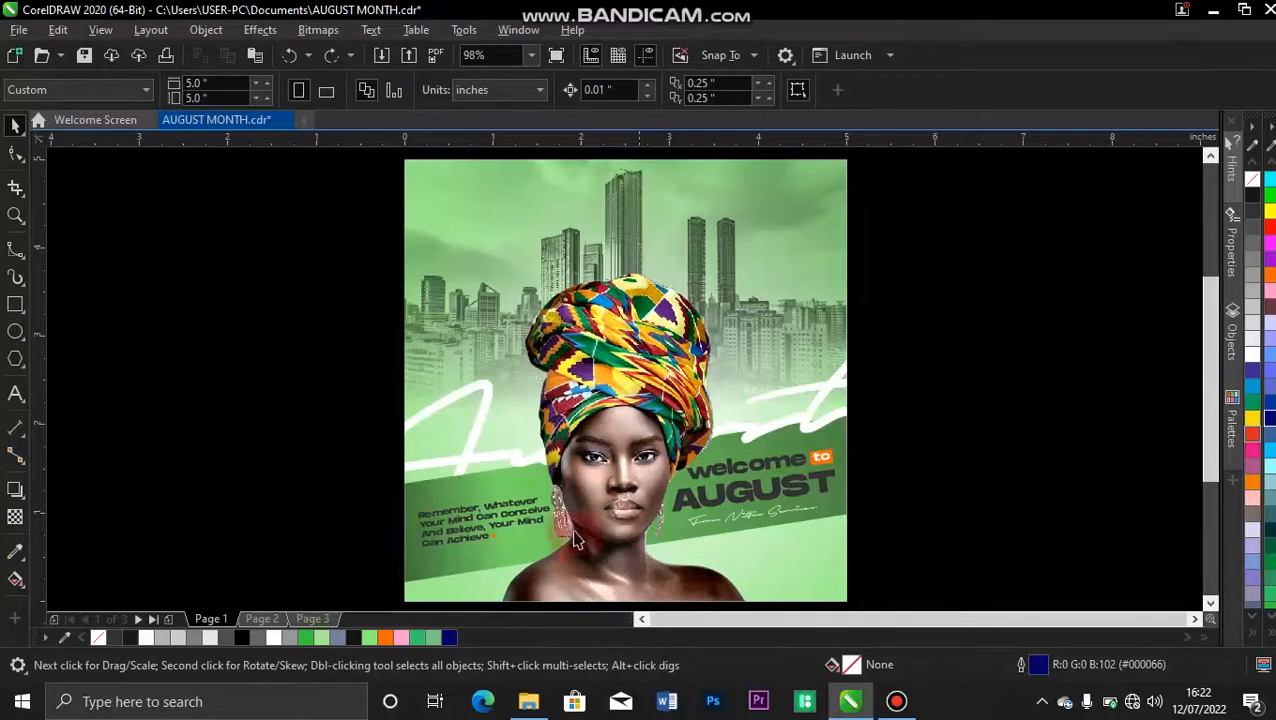
left_click(262, 619)
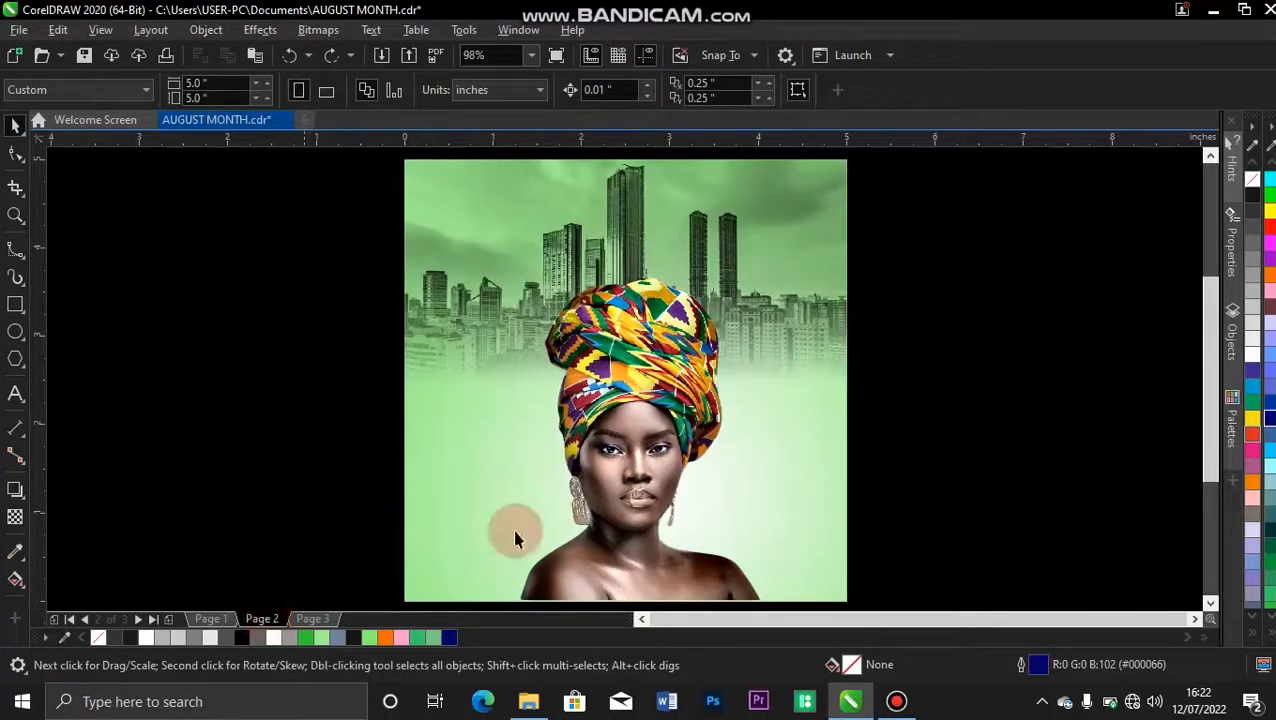
left_click(638, 448)
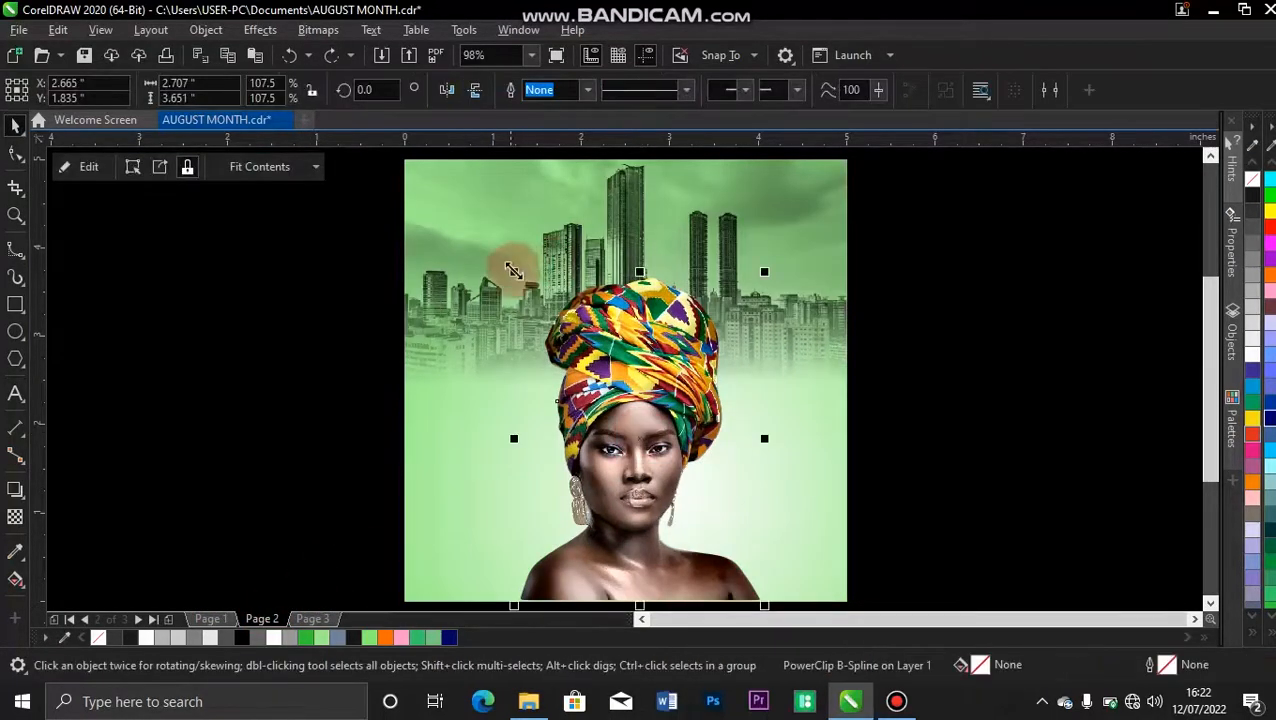
left_click_drag(512, 271, 502, 250)
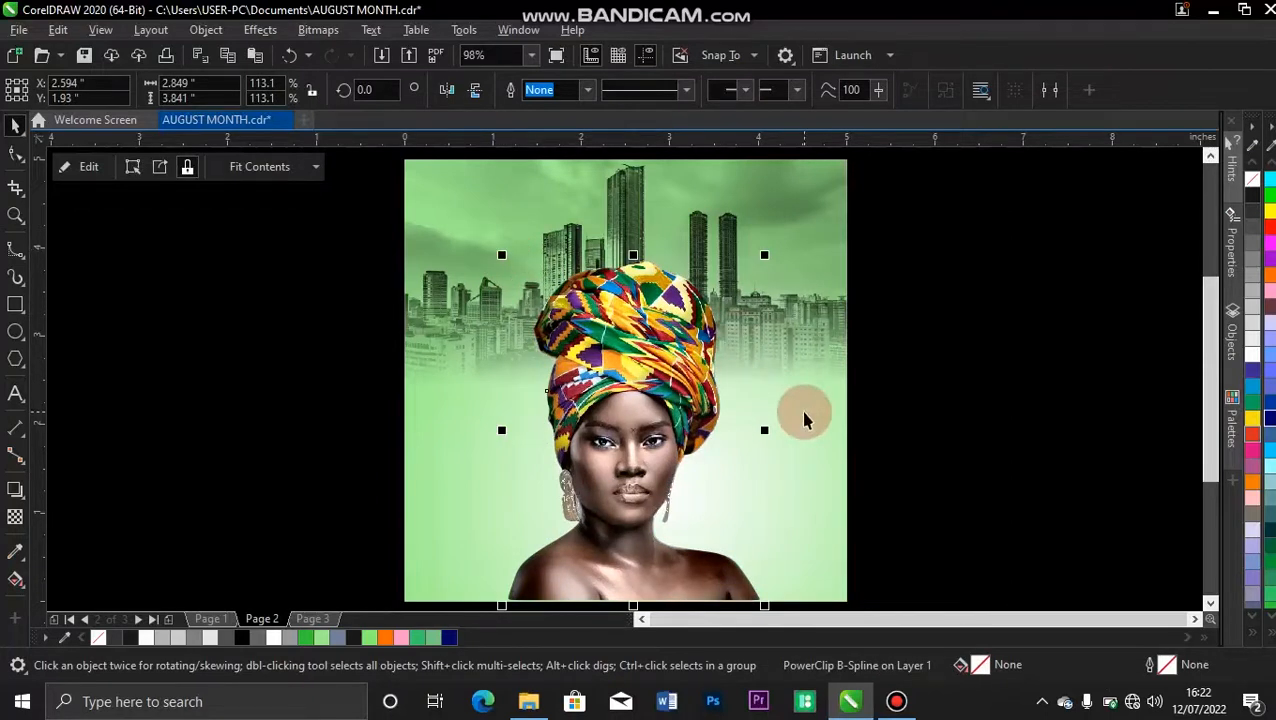
key("Down")
key("Down")
key("Down")
key("Down")
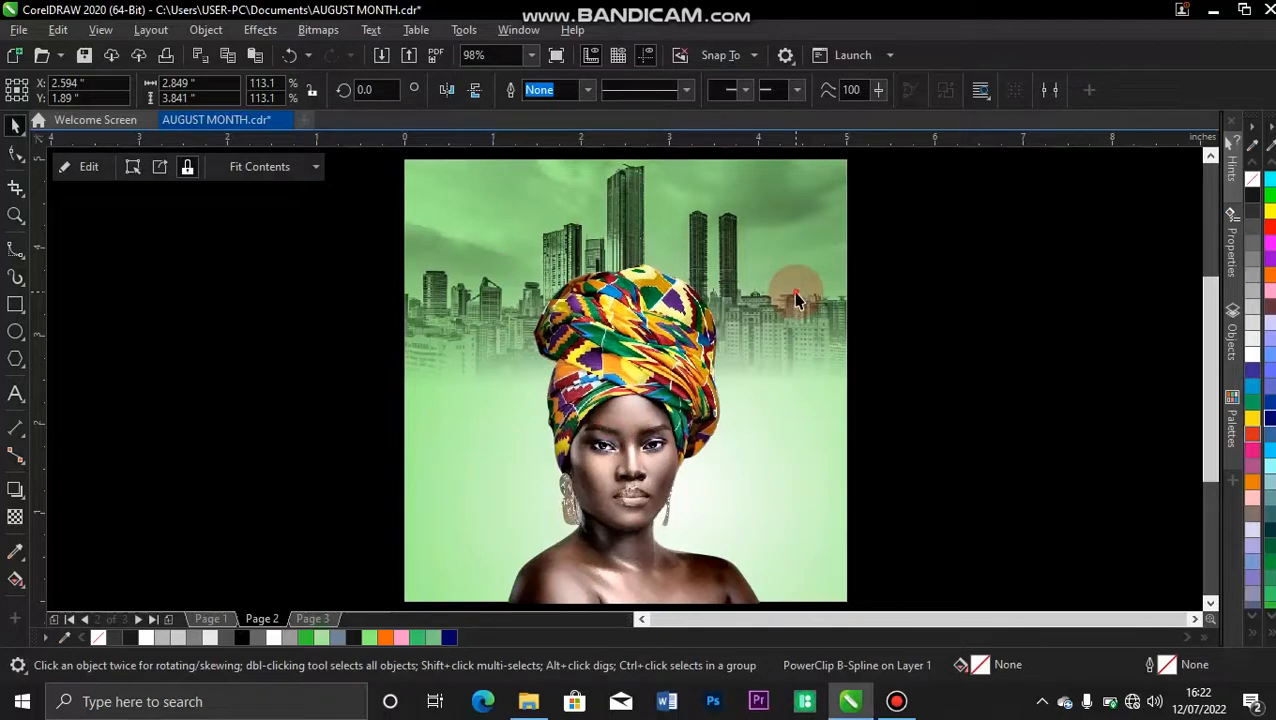
Step: Center the portrait PowerClip horizontally on the green city background and clear the selection
left_click(796, 296)
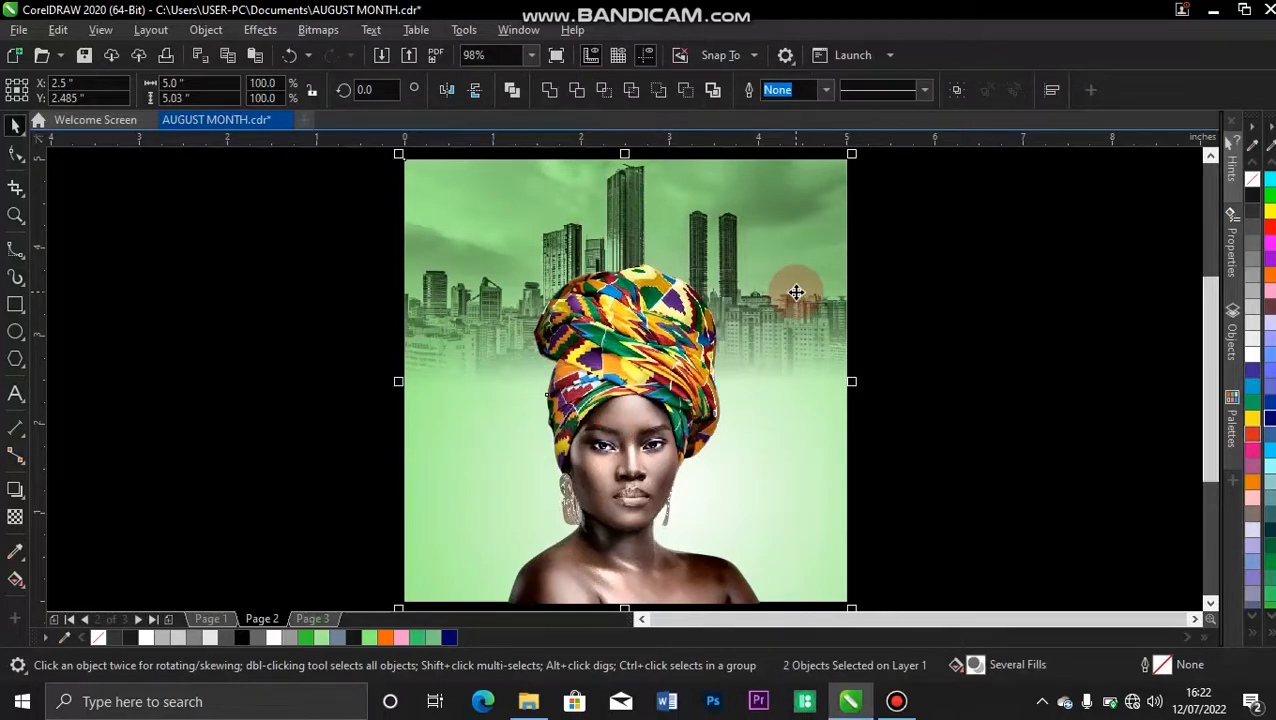
key("Left")
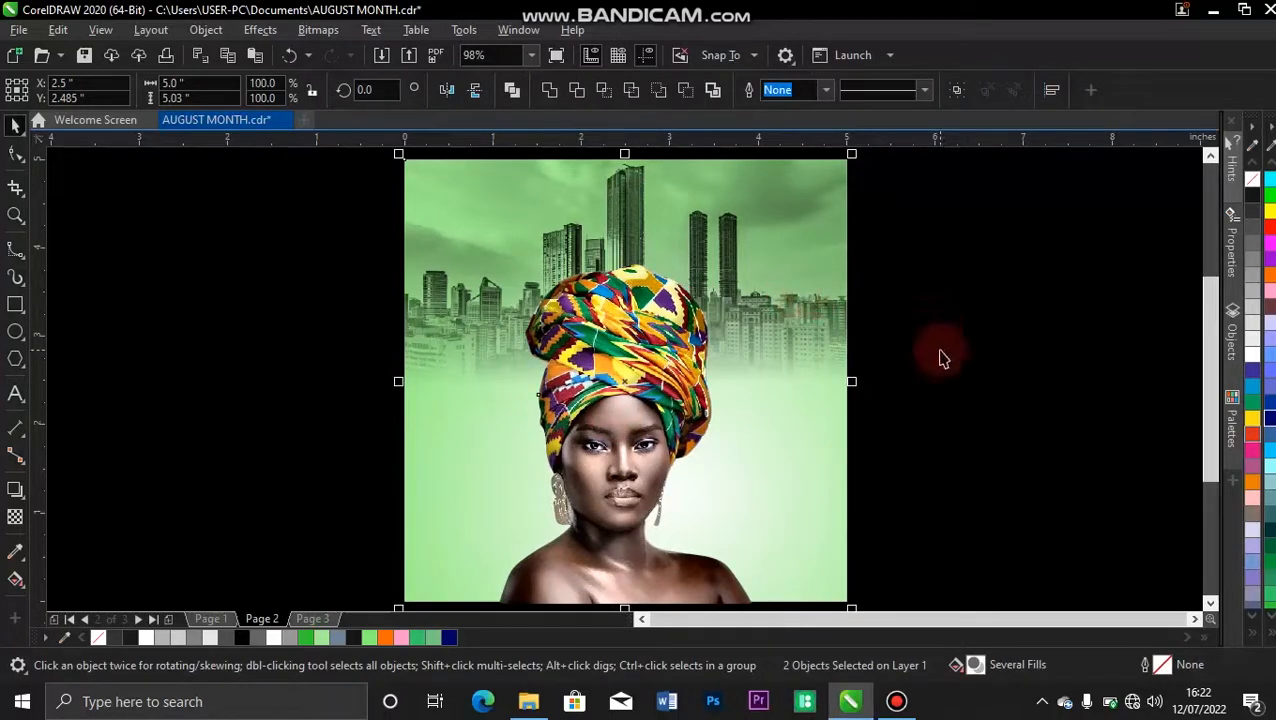
left_click(177, 313)
Step: Draw a rectangle about 5.8 × 1.1 inches across the lower face, with no outline and a light green R133 G247 B113 fill
left_click(15, 305)
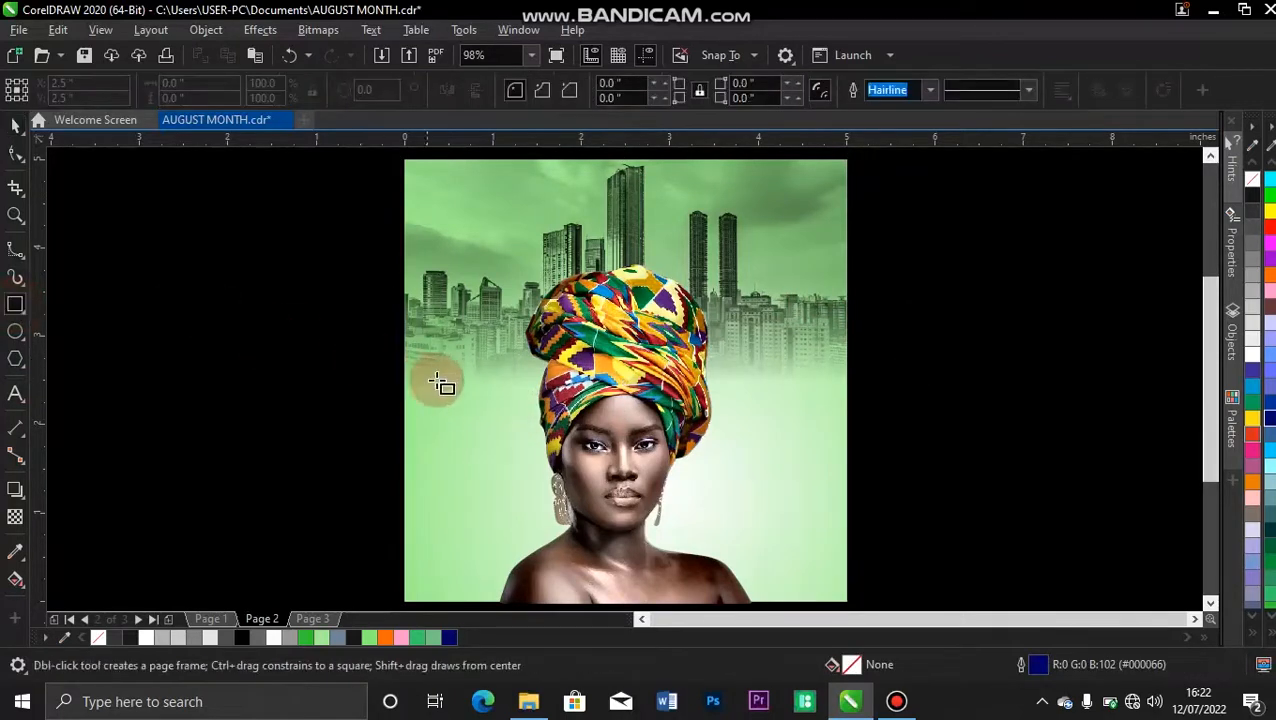
left_click_drag(379, 419, 893, 517)
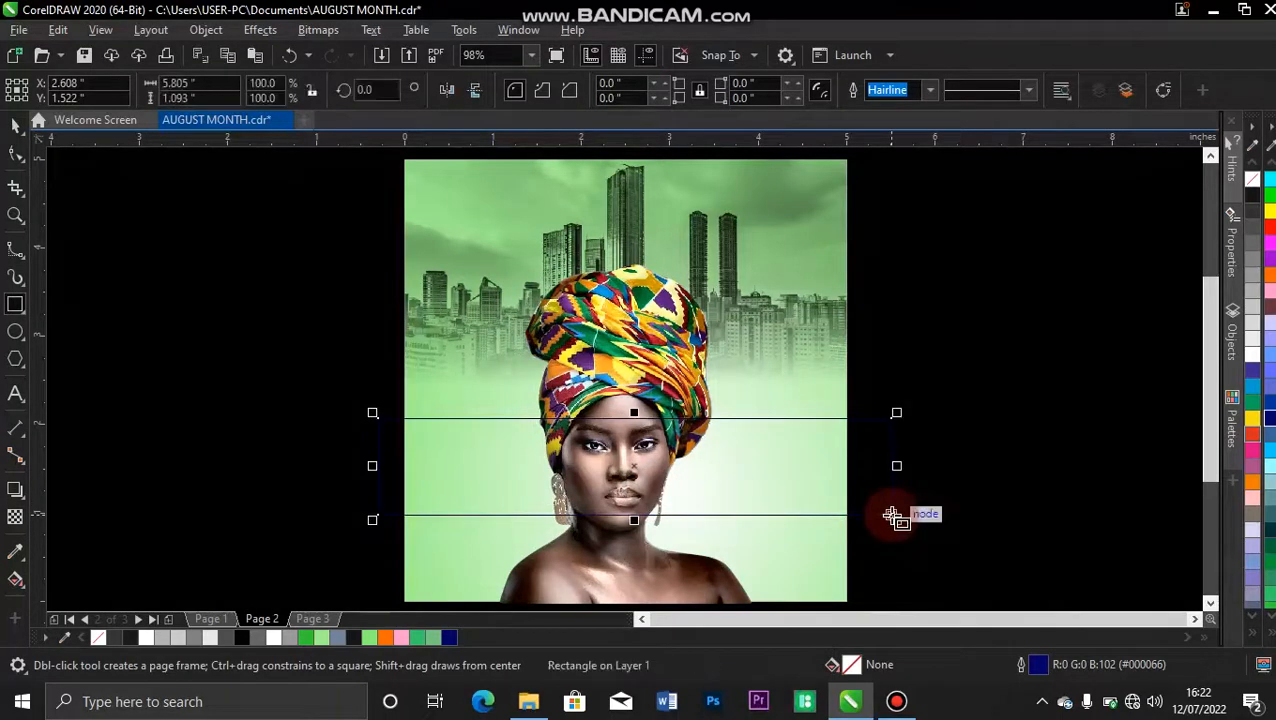
key("space")
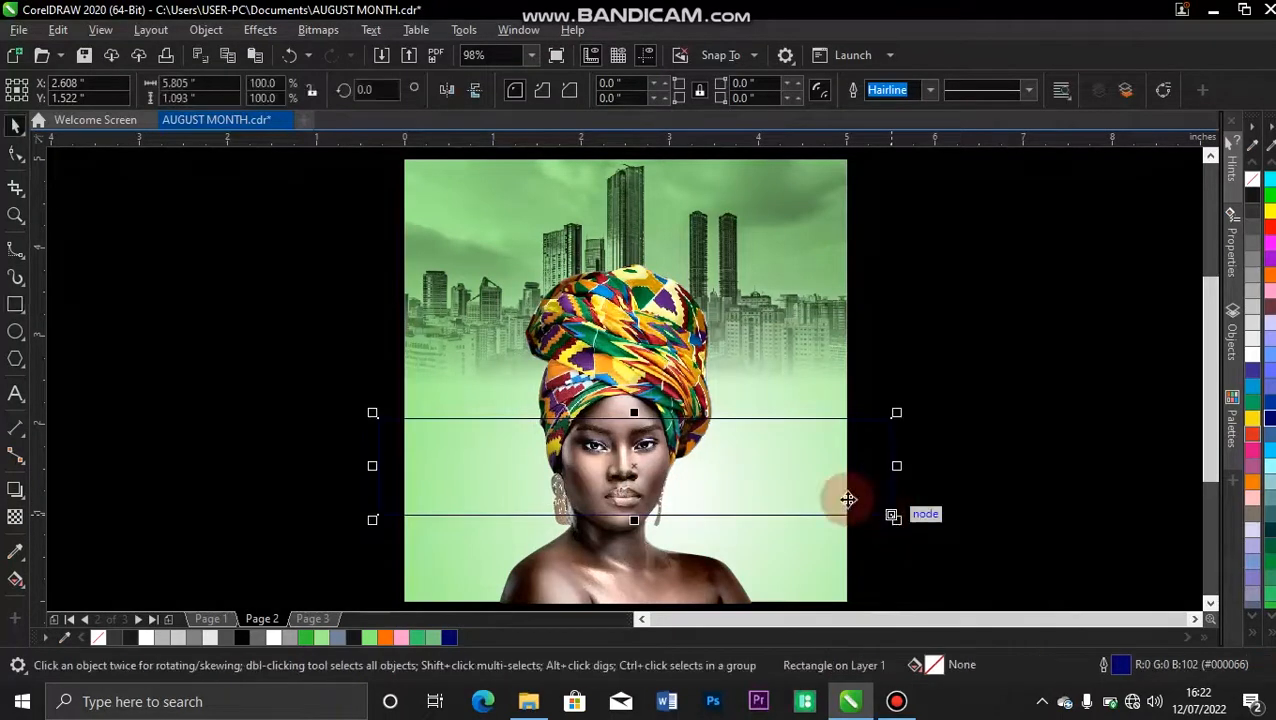
left_click(930, 90)
left_click(880, 109)
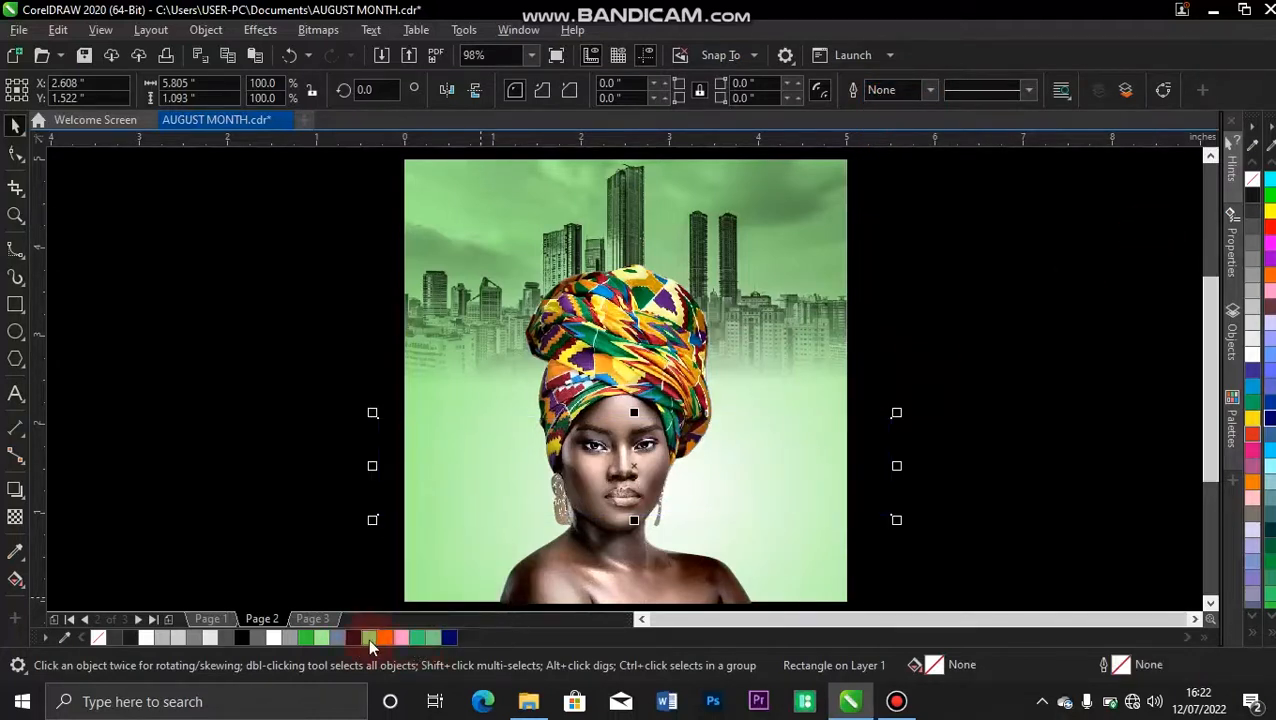
left_click(369, 638)
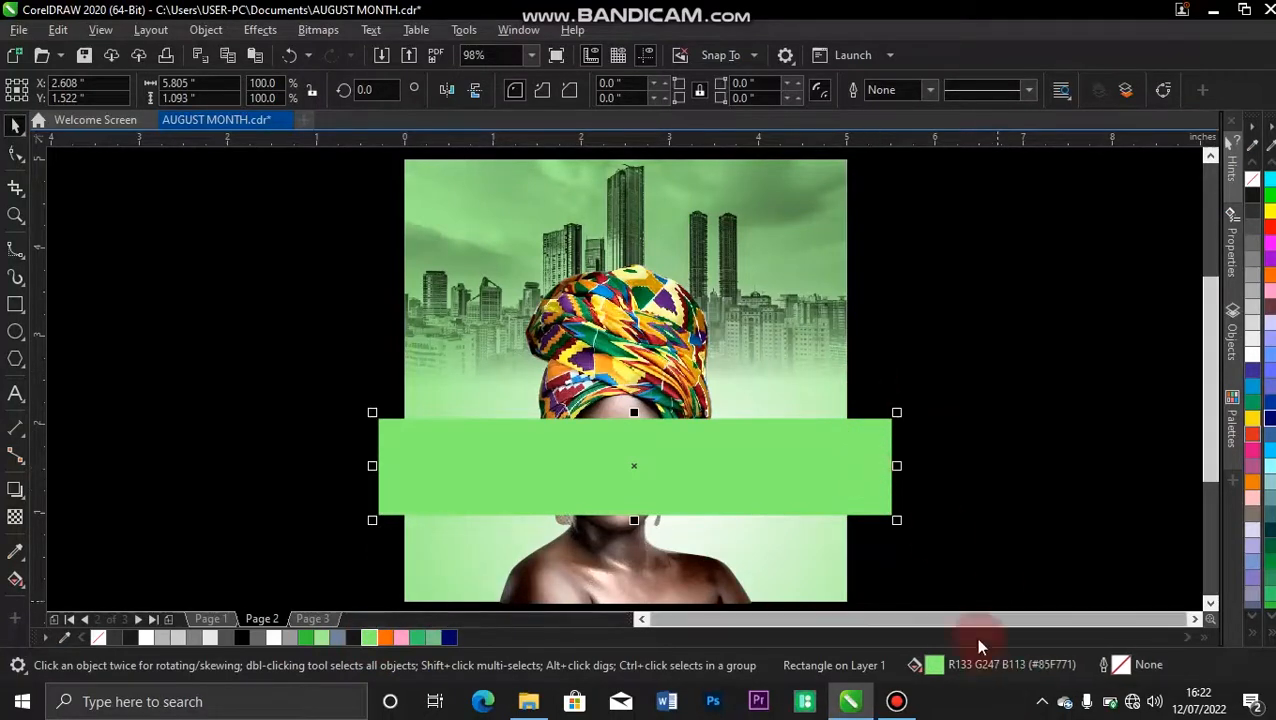
Step: Examine the green rectangle's uniform fill values in the HSB color viewer, leaving the fill unedited
double_click(933, 666)
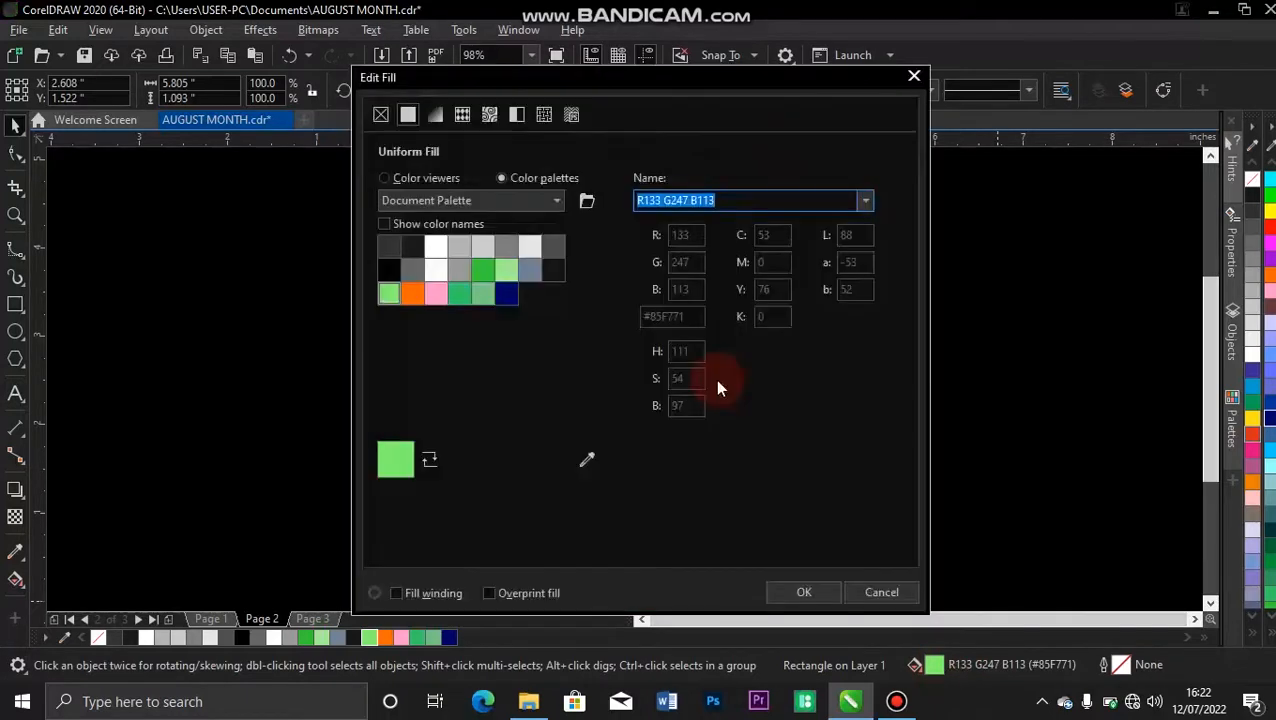
left_click(384, 177)
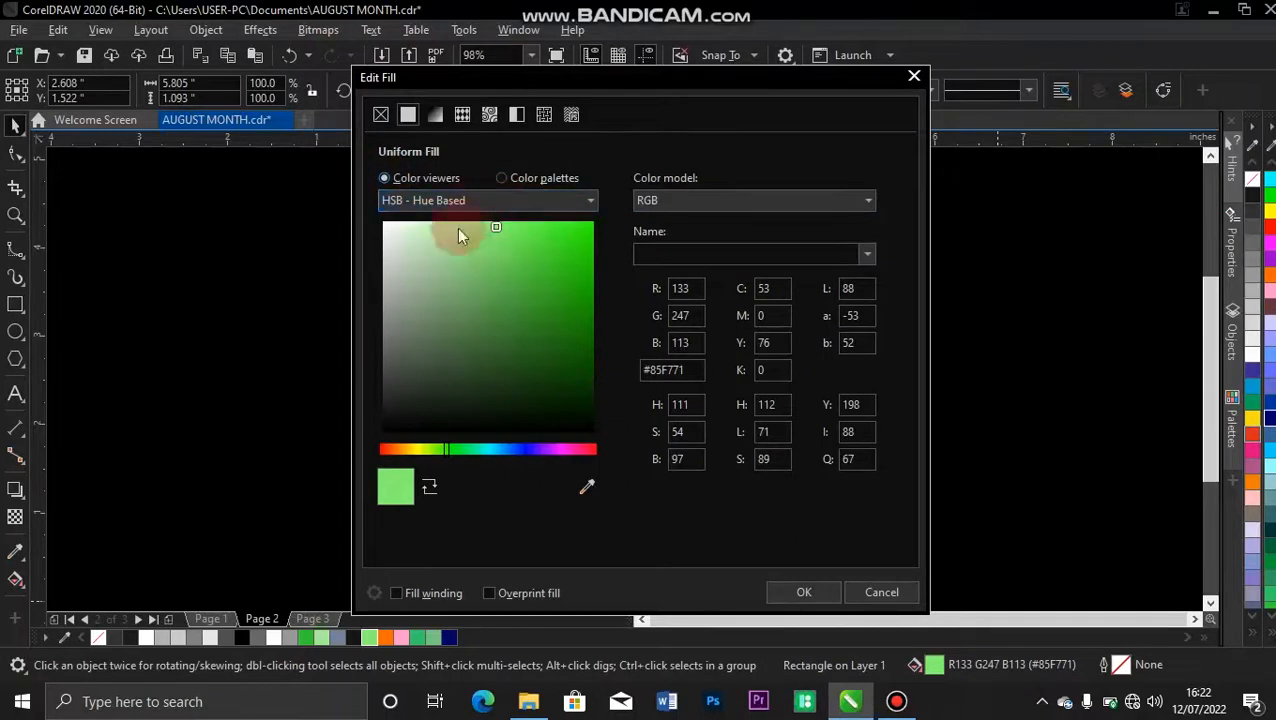
left_click(917, 75)
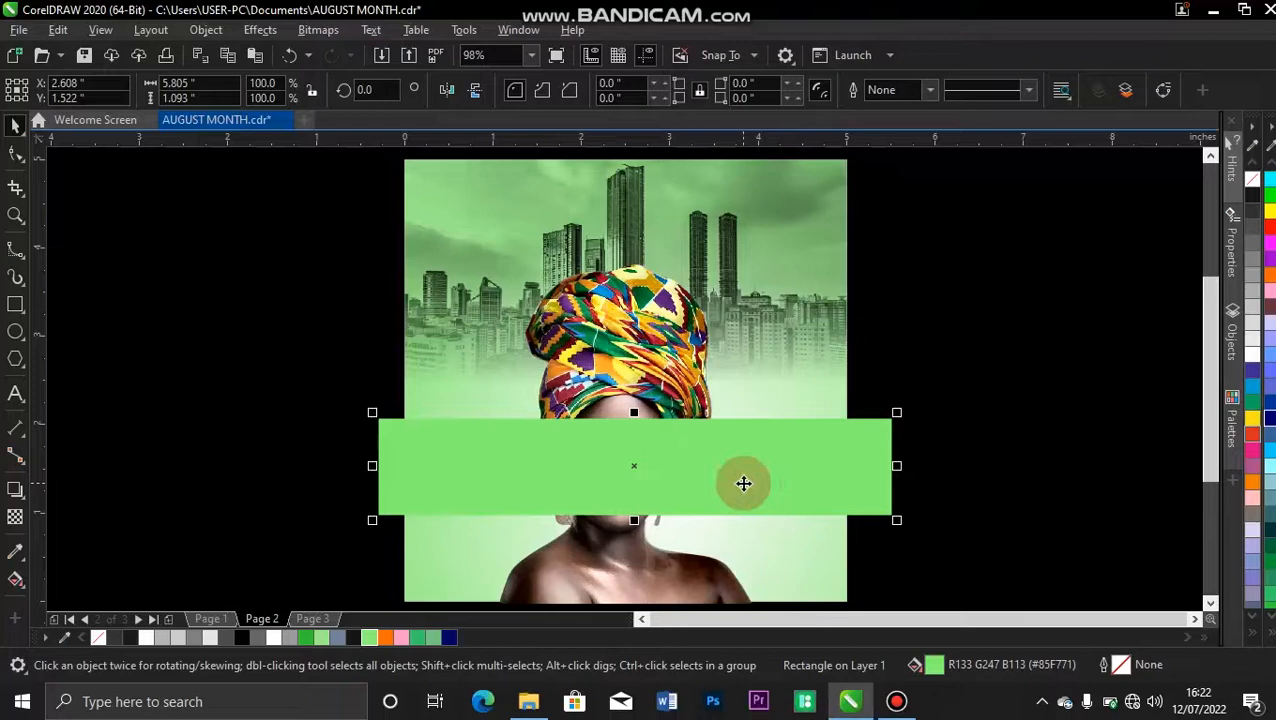
Step: Rotate the green rectangle counterclockwise by about 7.5° and move it slightly lower over the portrait
left_click(743, 483)
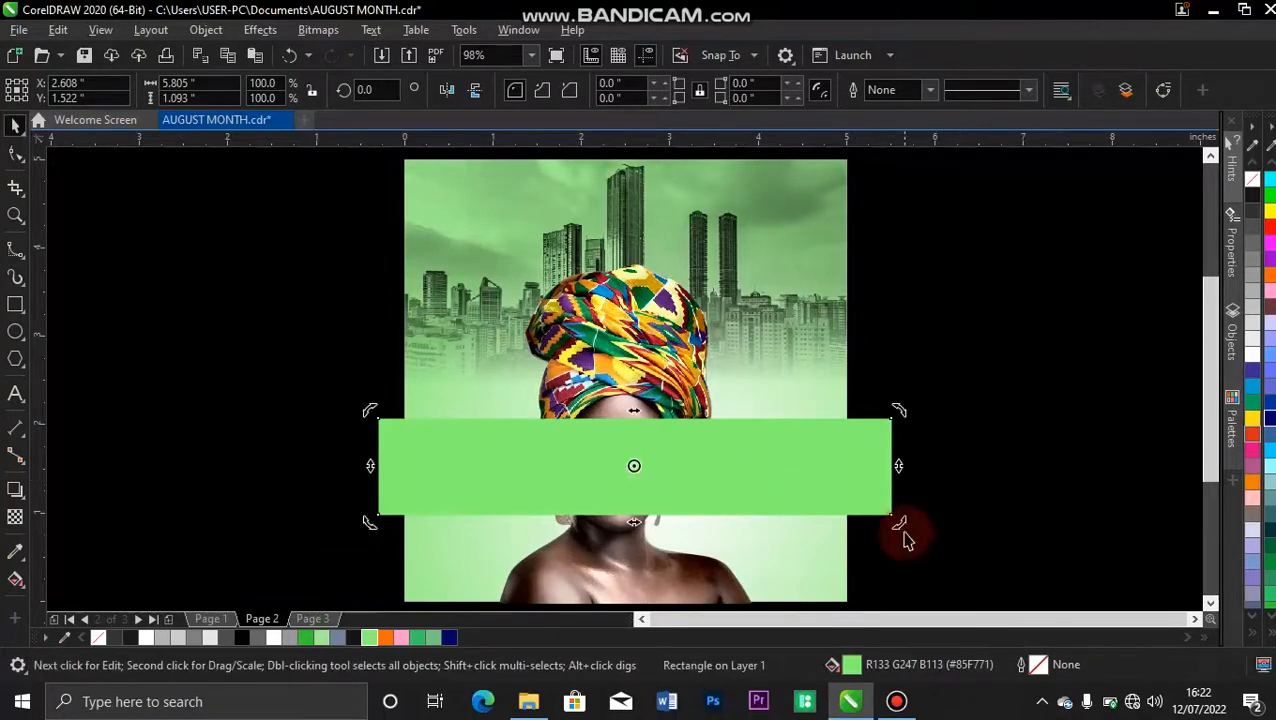
mouse_move(903, 527)
left_mouse_down()
mouse_move(908, 499)
mouse_move(906, 541)
left_mouse_up()
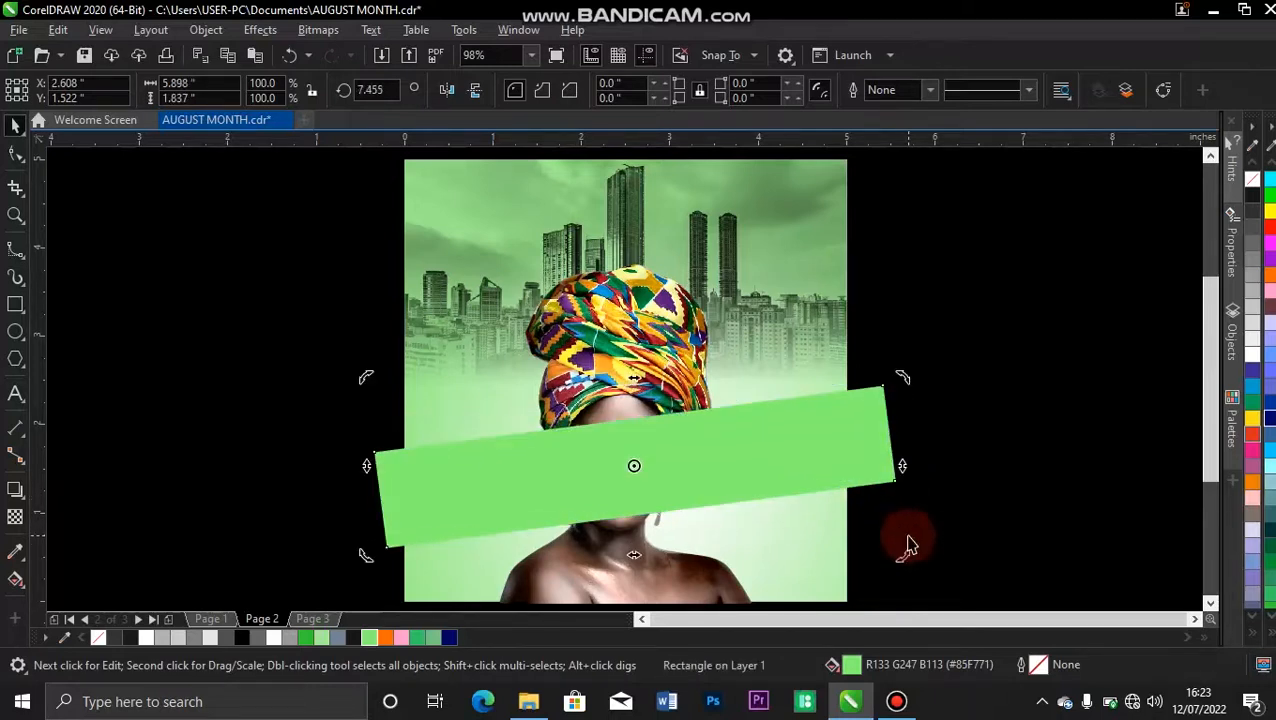
left_click(763, 420)
left_click_drag(738, 450, 740, 461)
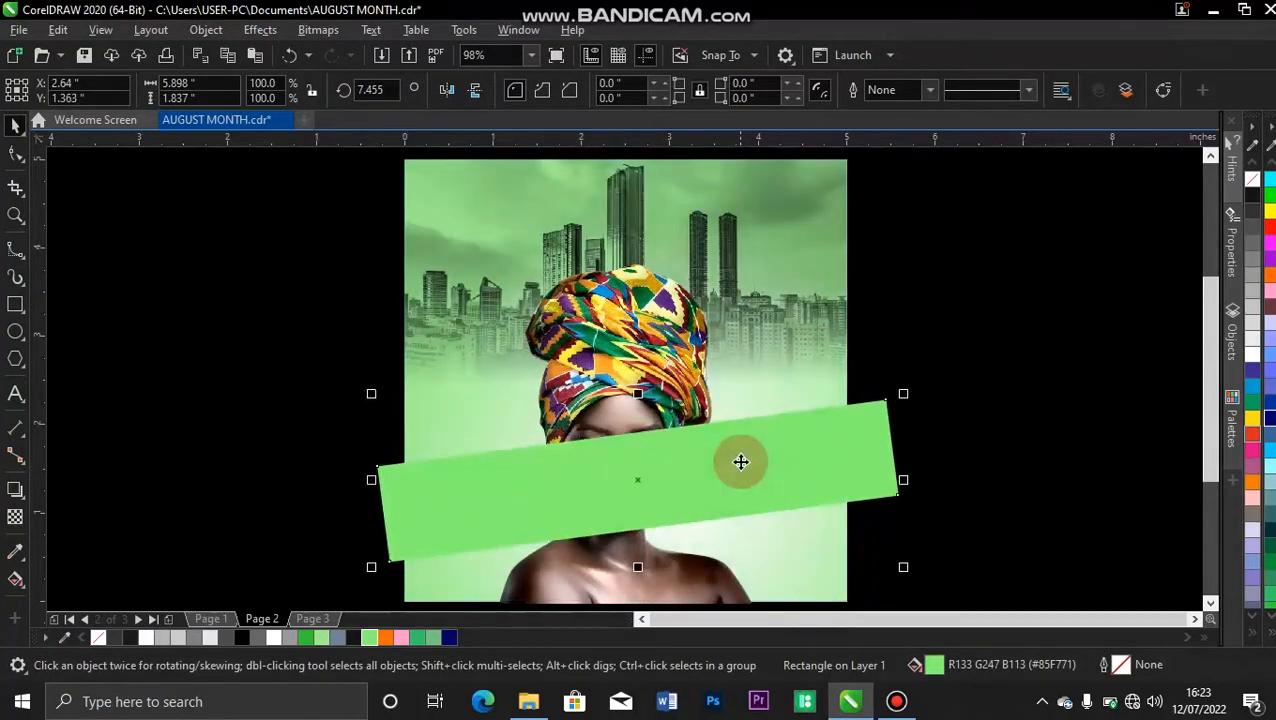
Step: PowerClip the tilted green band inside the city background rectangle behind the portrait
right_click(740, 461)
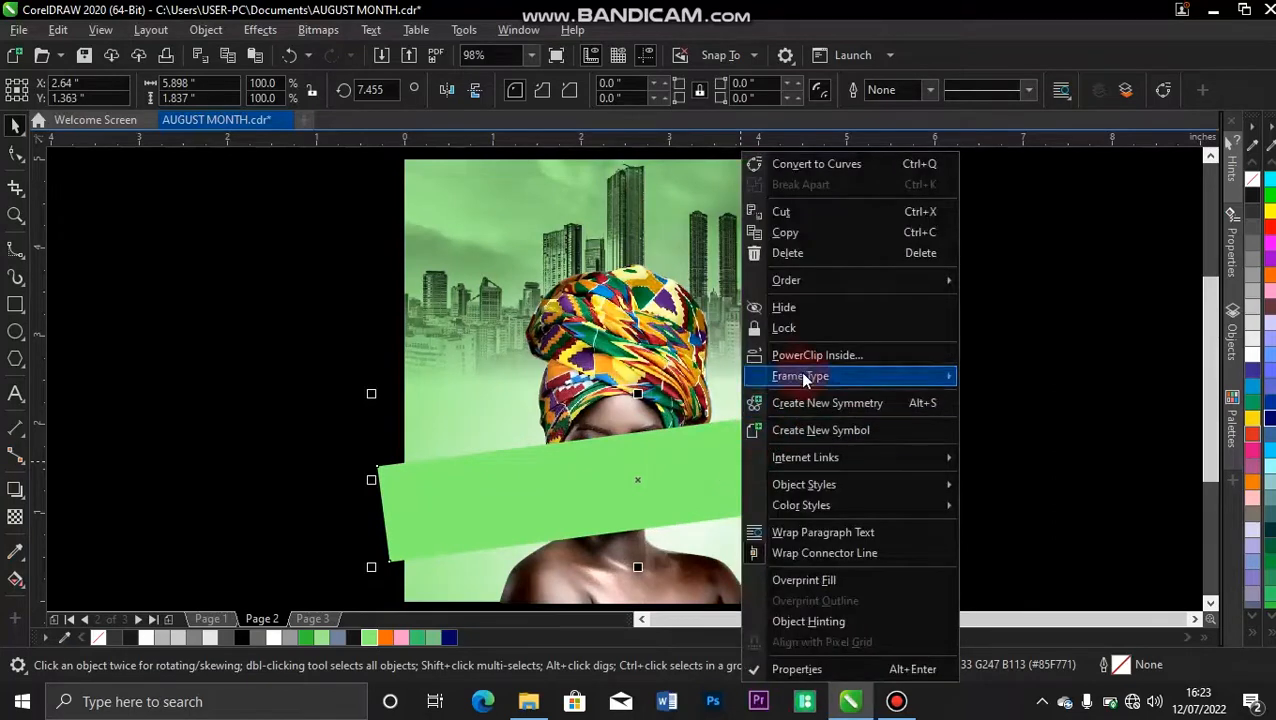
left_click(807, 358)
left_click(757, 313)
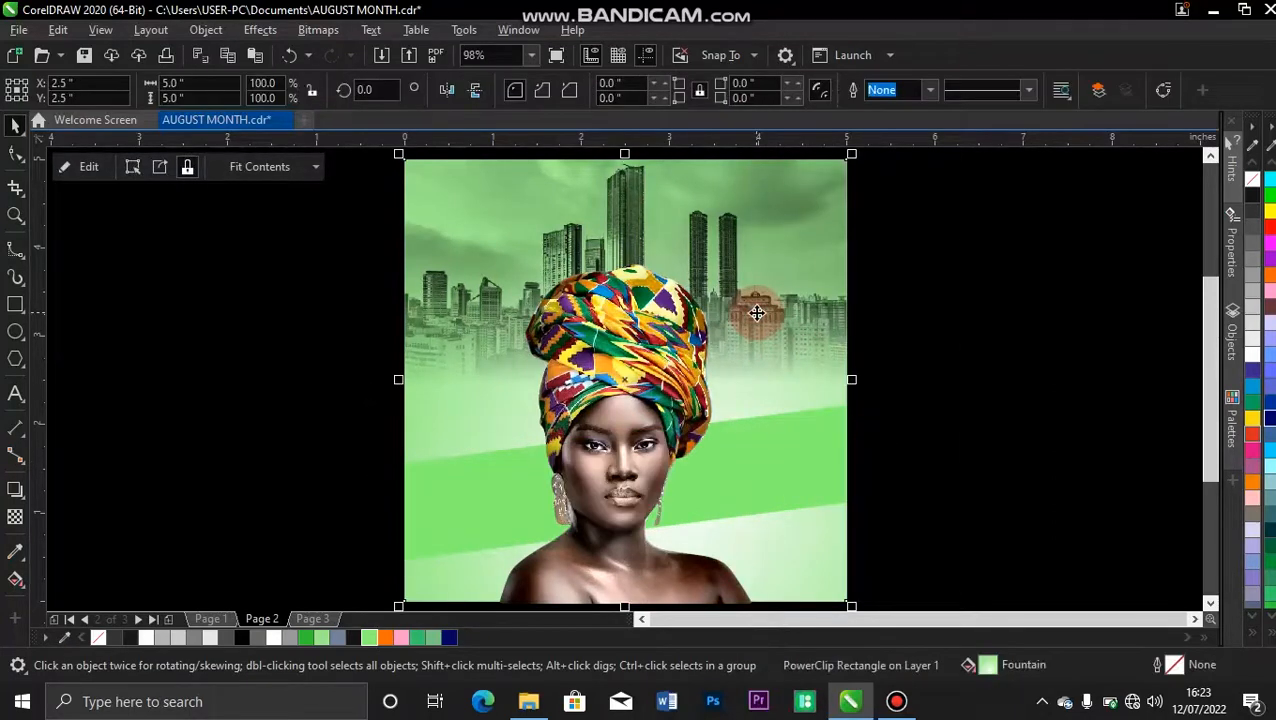
Step: Edit the background PowerClip's contents to reduce the green band's rotation to about 6.5° and move it lower, and finish editing
left_click(761, 476)
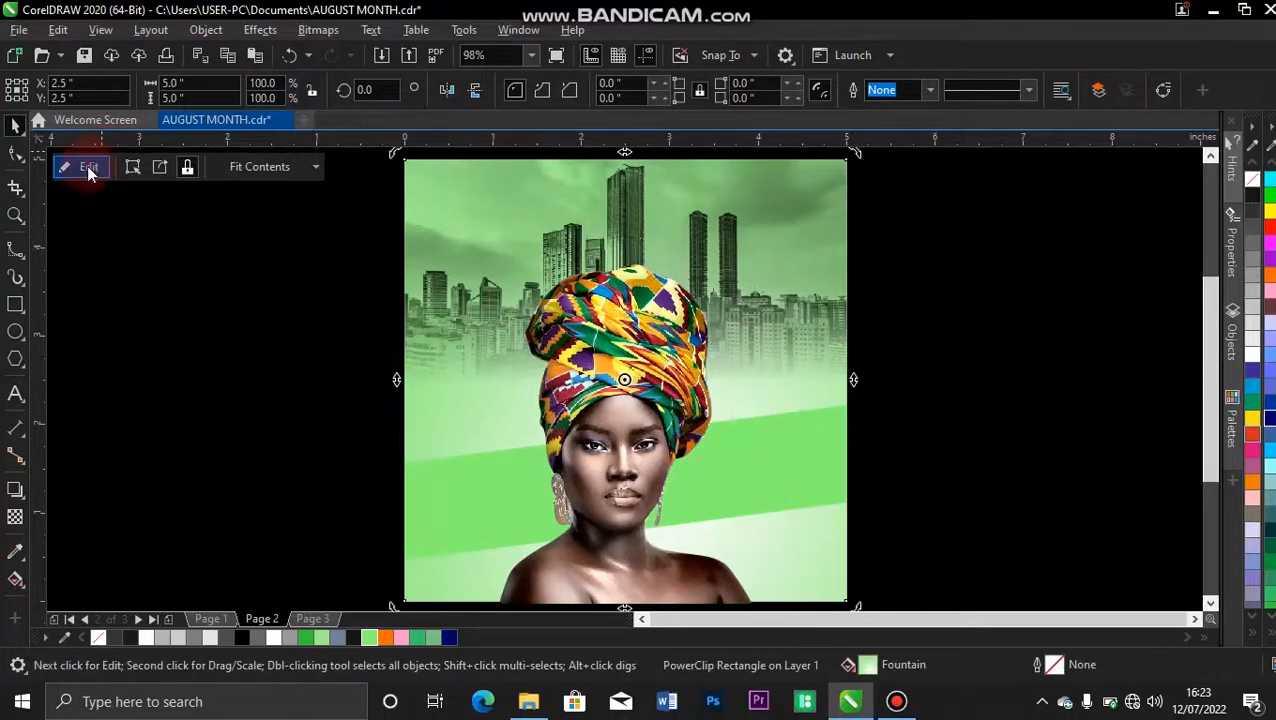
left_click(87, 166)
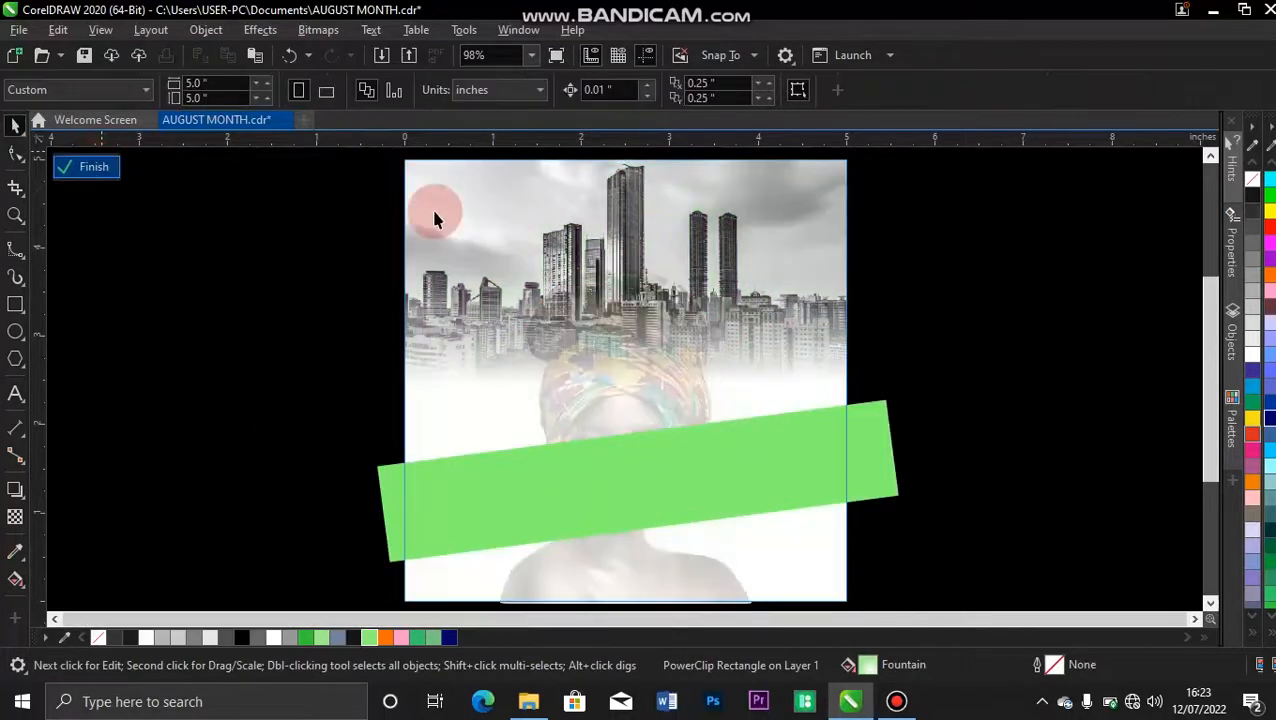
left_click(533, 473)
left_click(834, 478)
left_click_drag(909, 389, 911, 396)
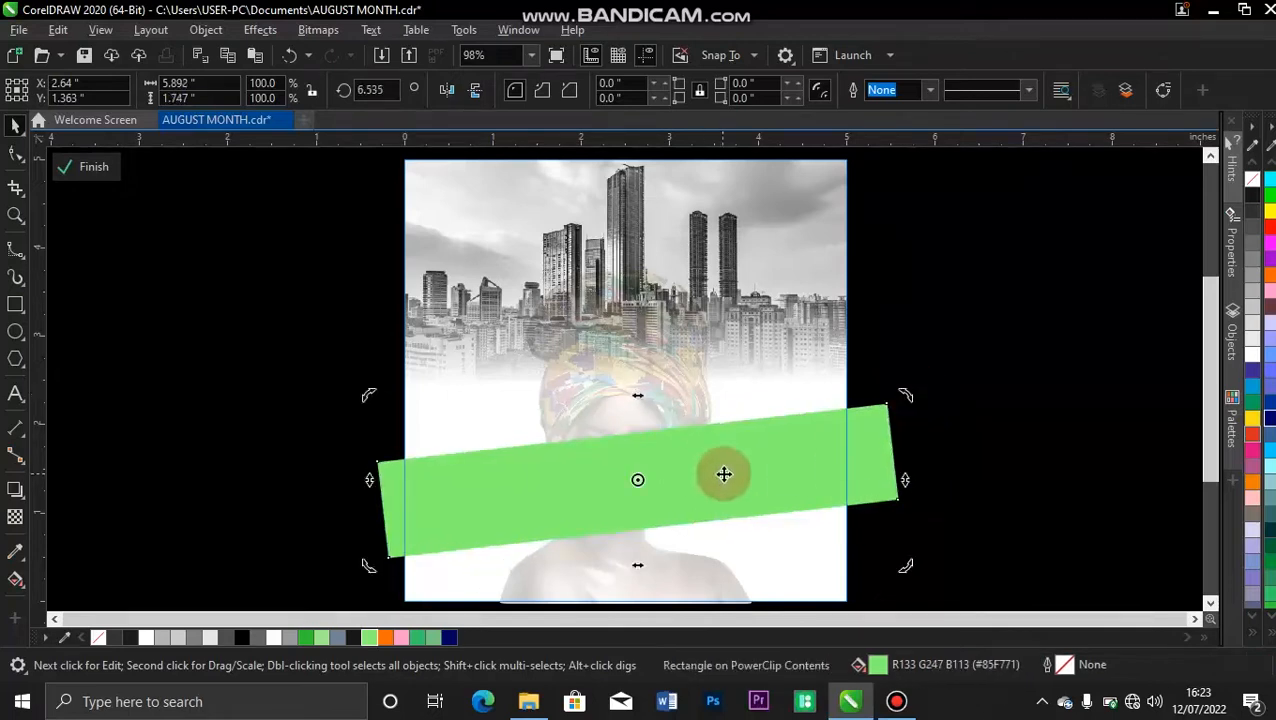
left_click_drag(711, 477, 714, 487)
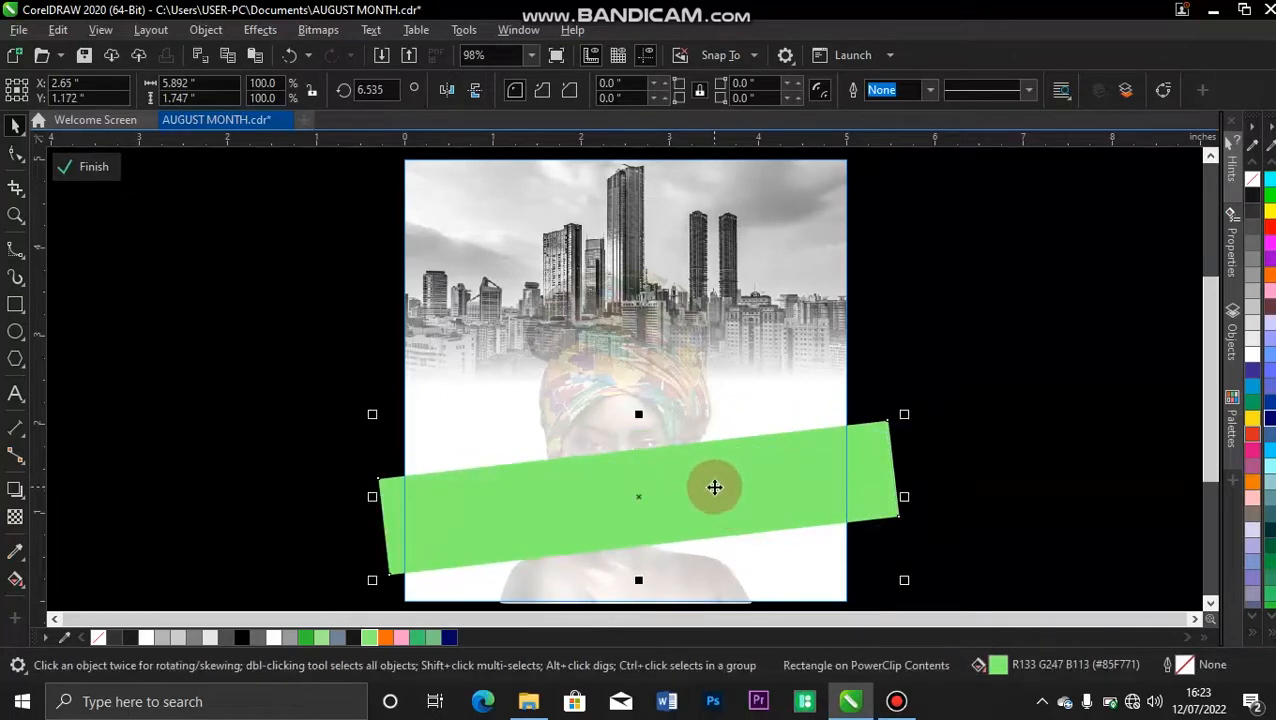
left_click(114, 188)
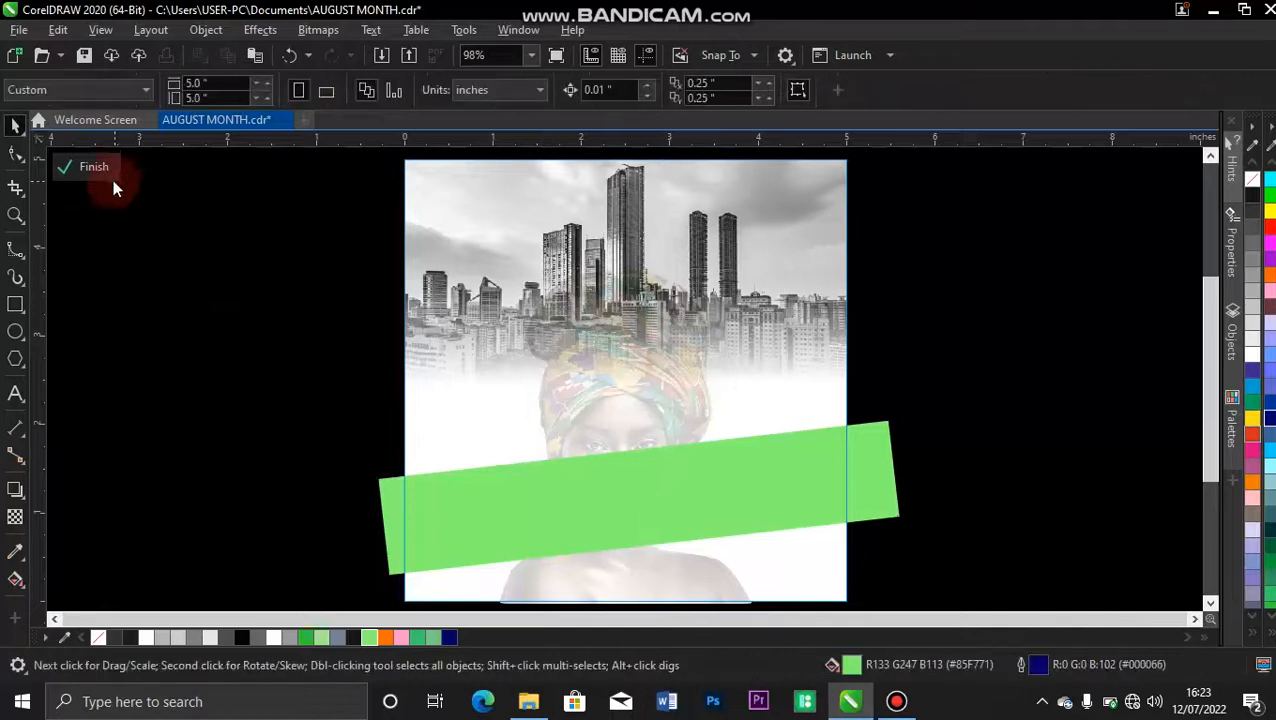
left_click(94, 168)
left_click(246, 302)
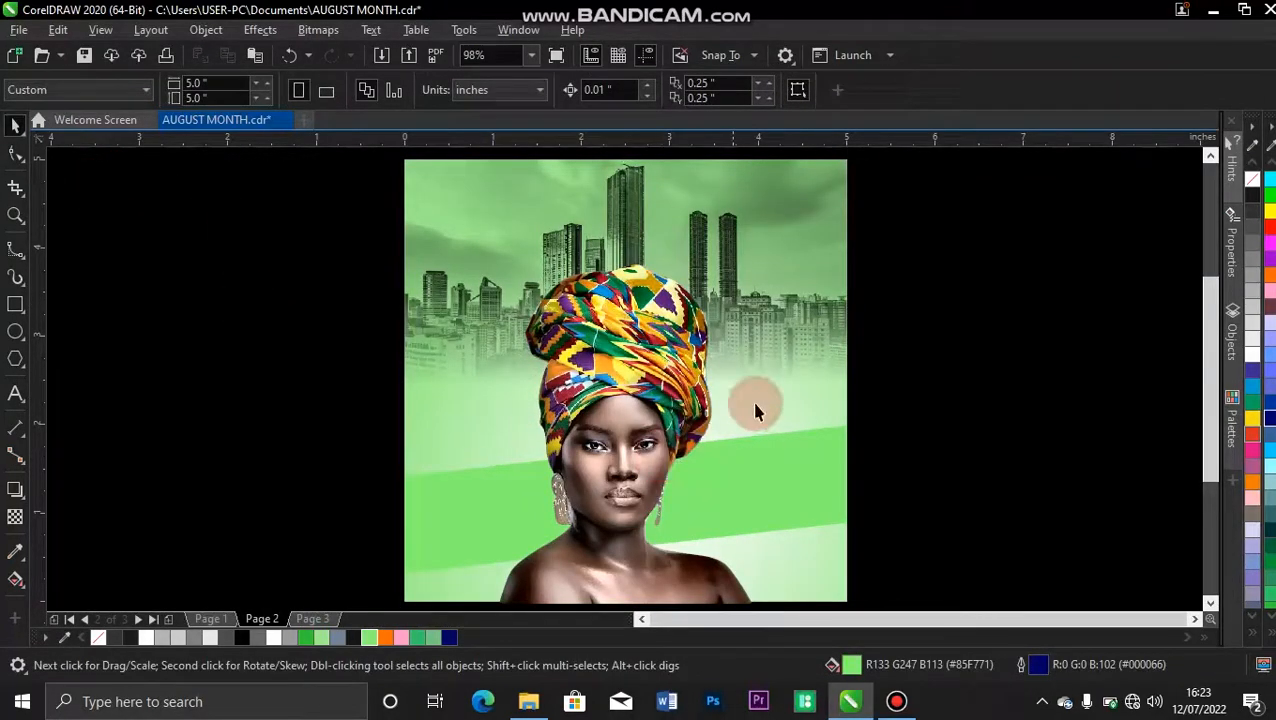
Step: PowerClip the portrait inside the city background rectangle so that it is trimmed at the page's lower edge
left_click(672, 401)
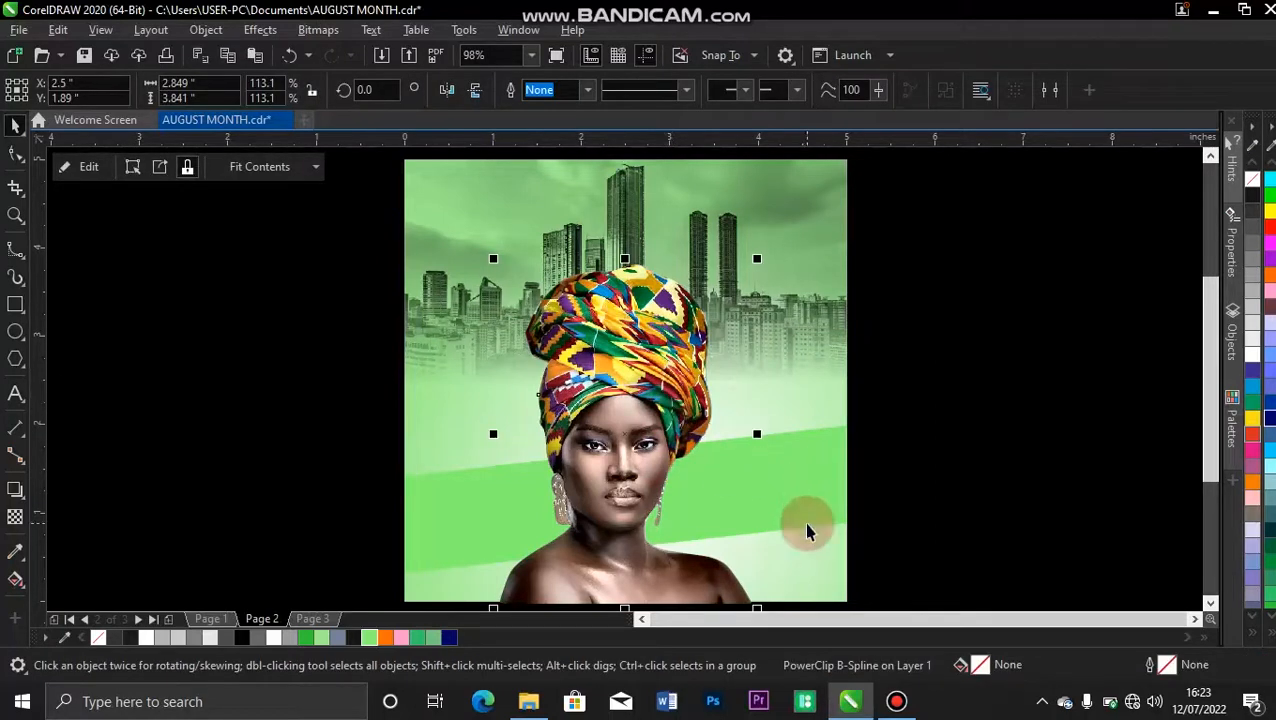
key("z")
left_click_drag(928, 567, 356, 555)
key("space")
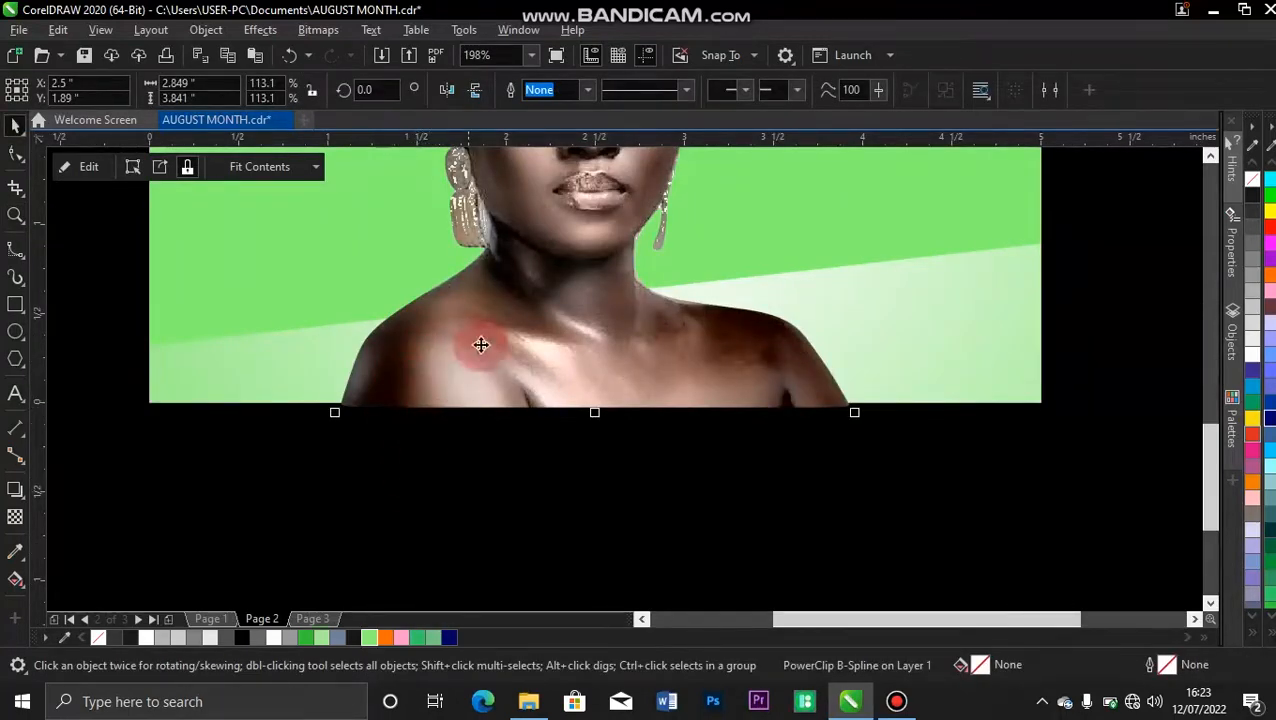
right_click(634, 330)
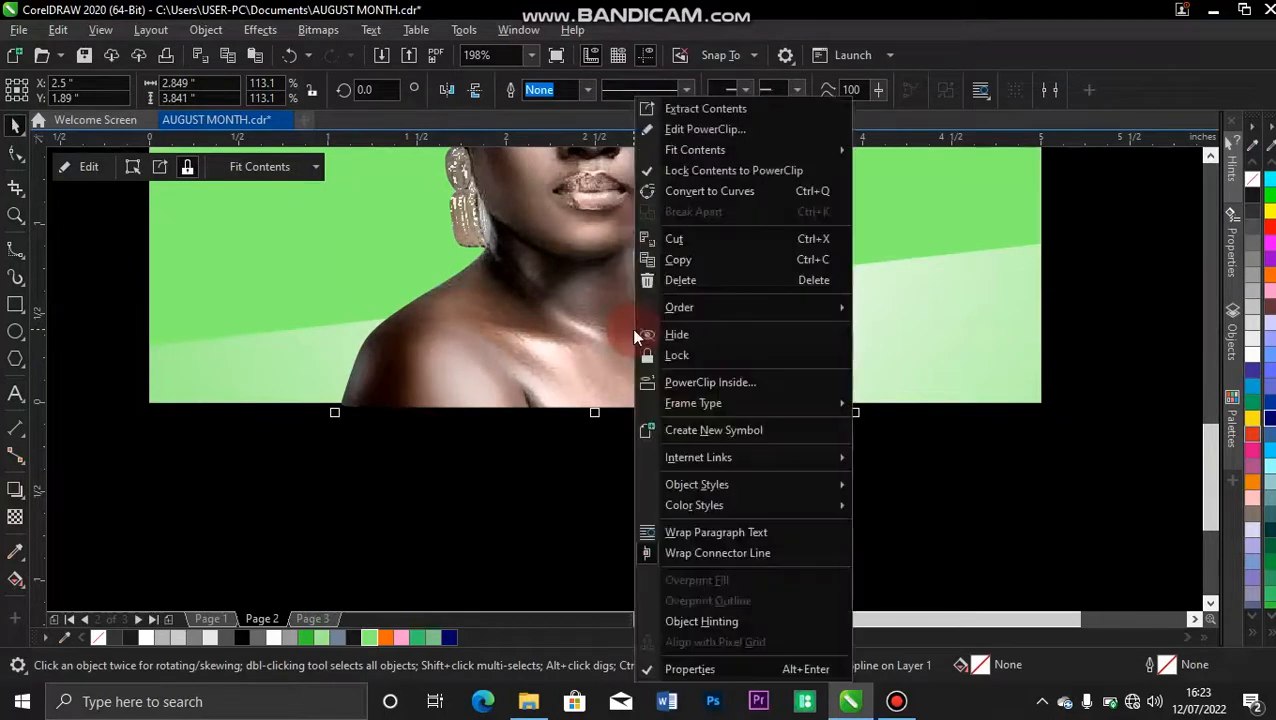
left_click(700, 381)
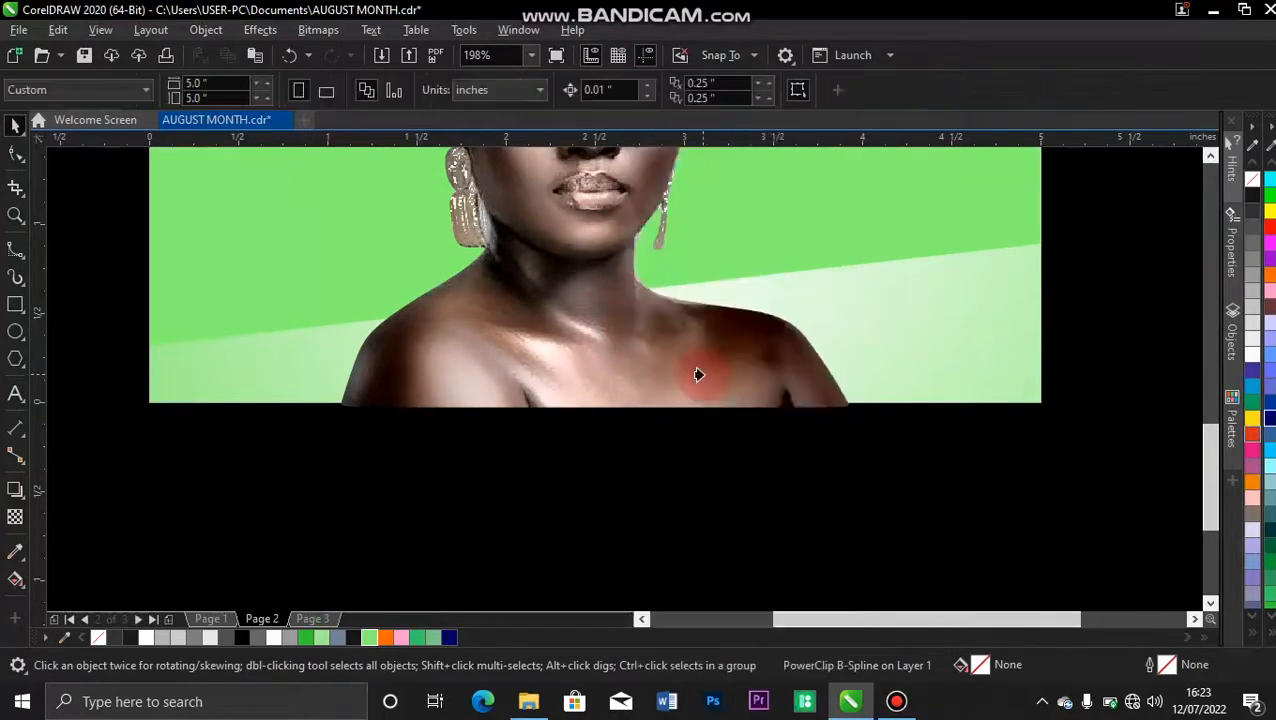
left_click(974, 287)
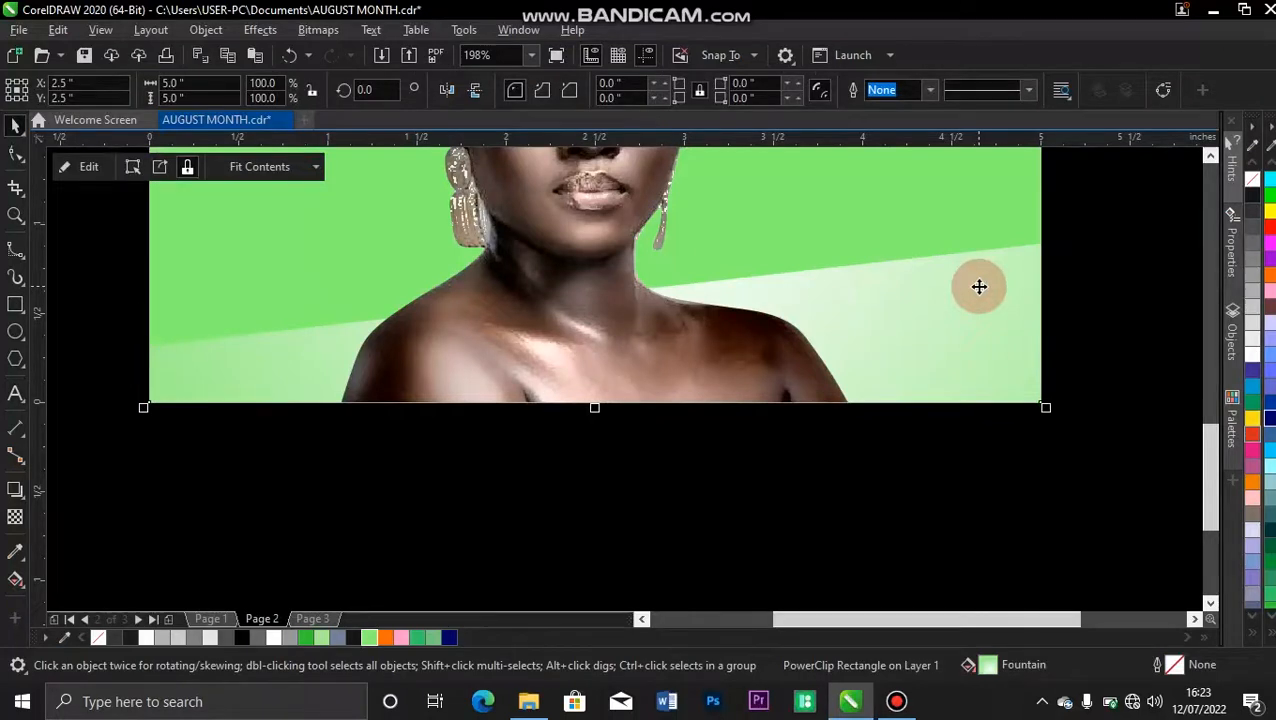
key("shift+F2")
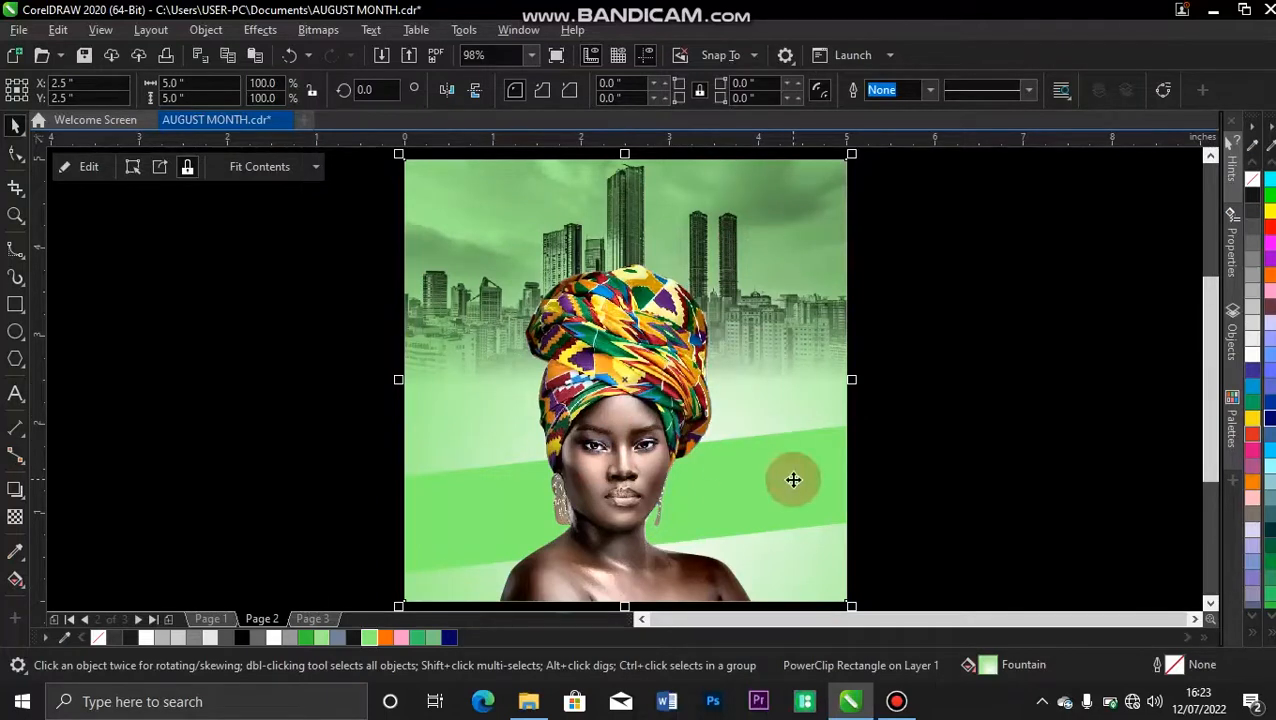
left_click(979, 405)
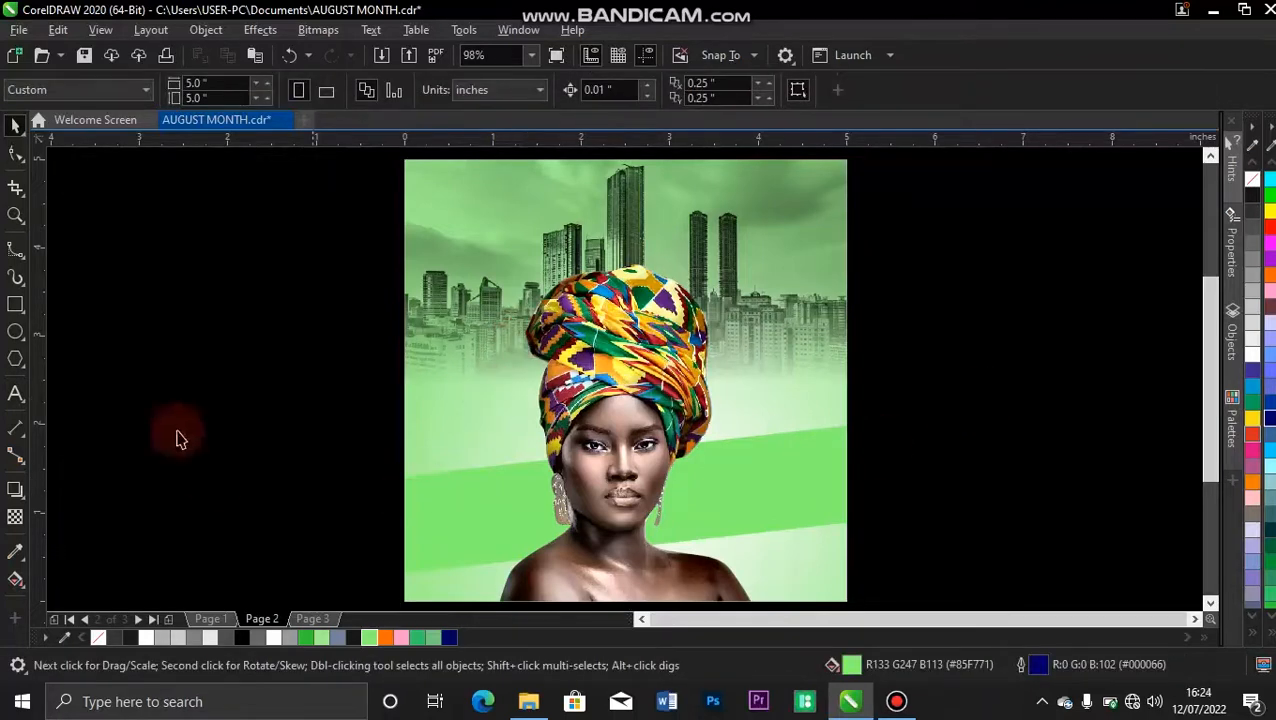
Step: Add the artistic text "August" on the green band beside the portrait and set its font to Monument Extended Ultrabold
left_click(16, 394)
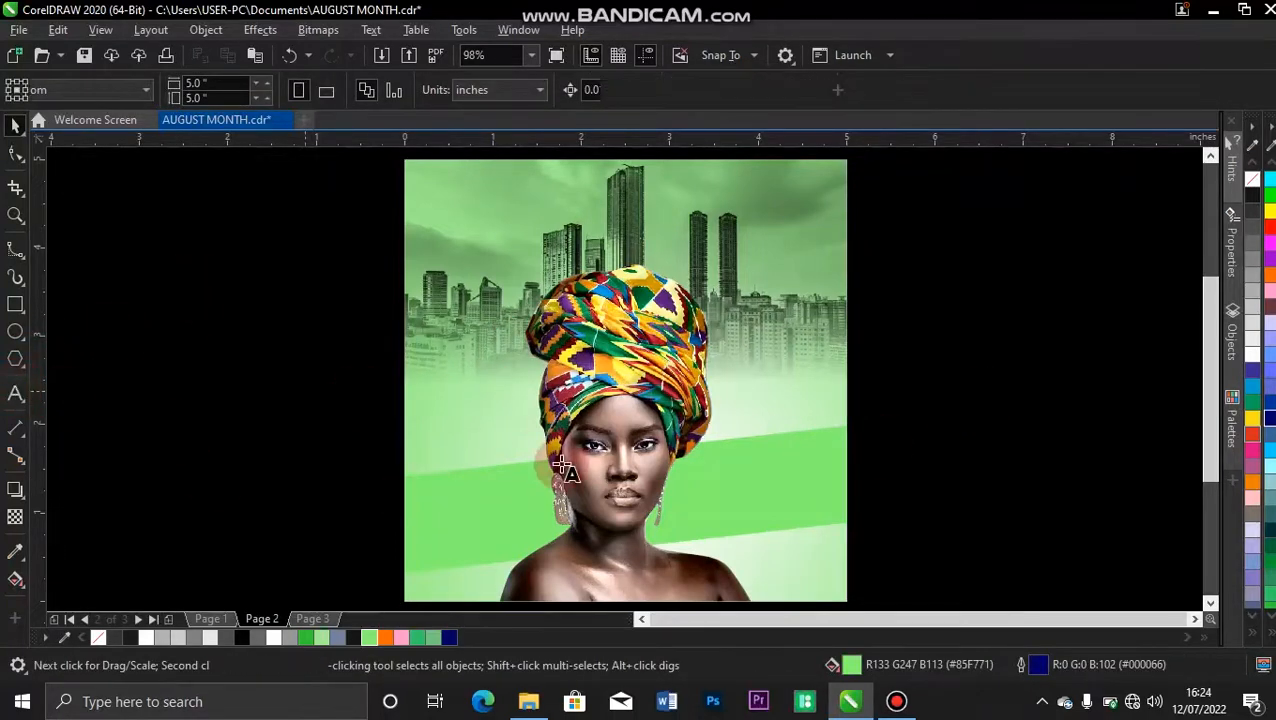
left_click(684, 500)
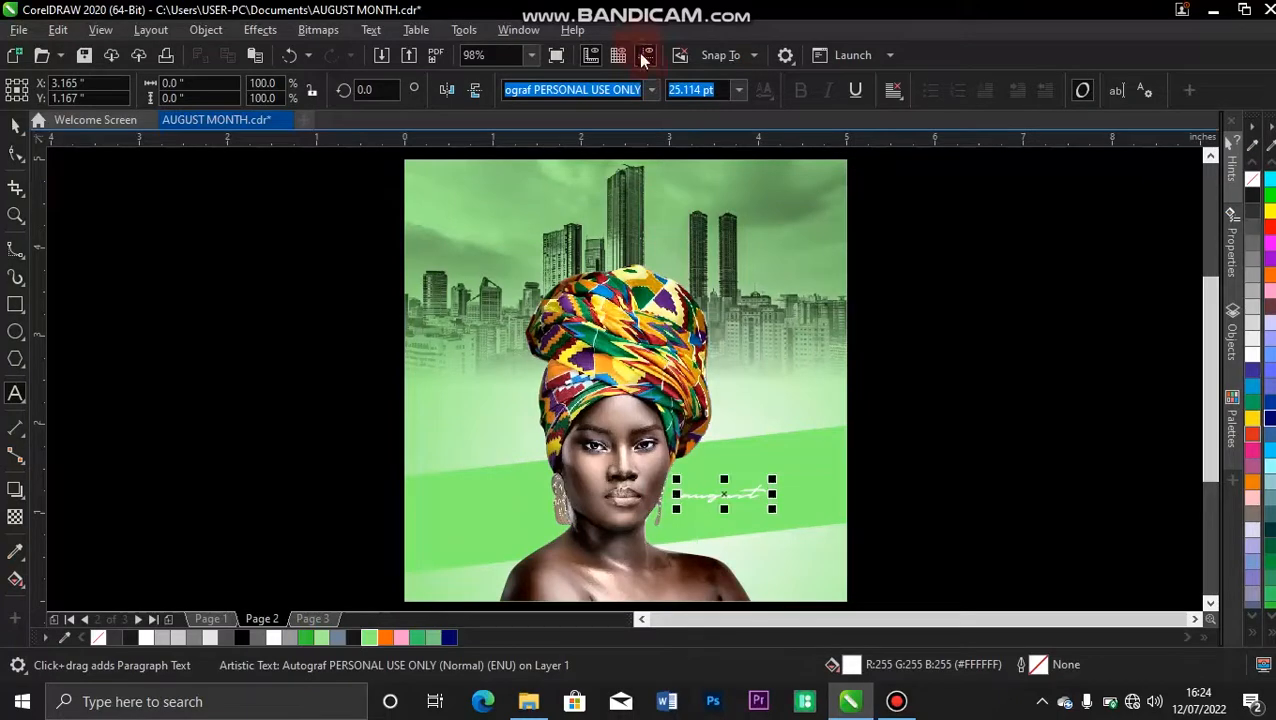
left_click(651, 91)
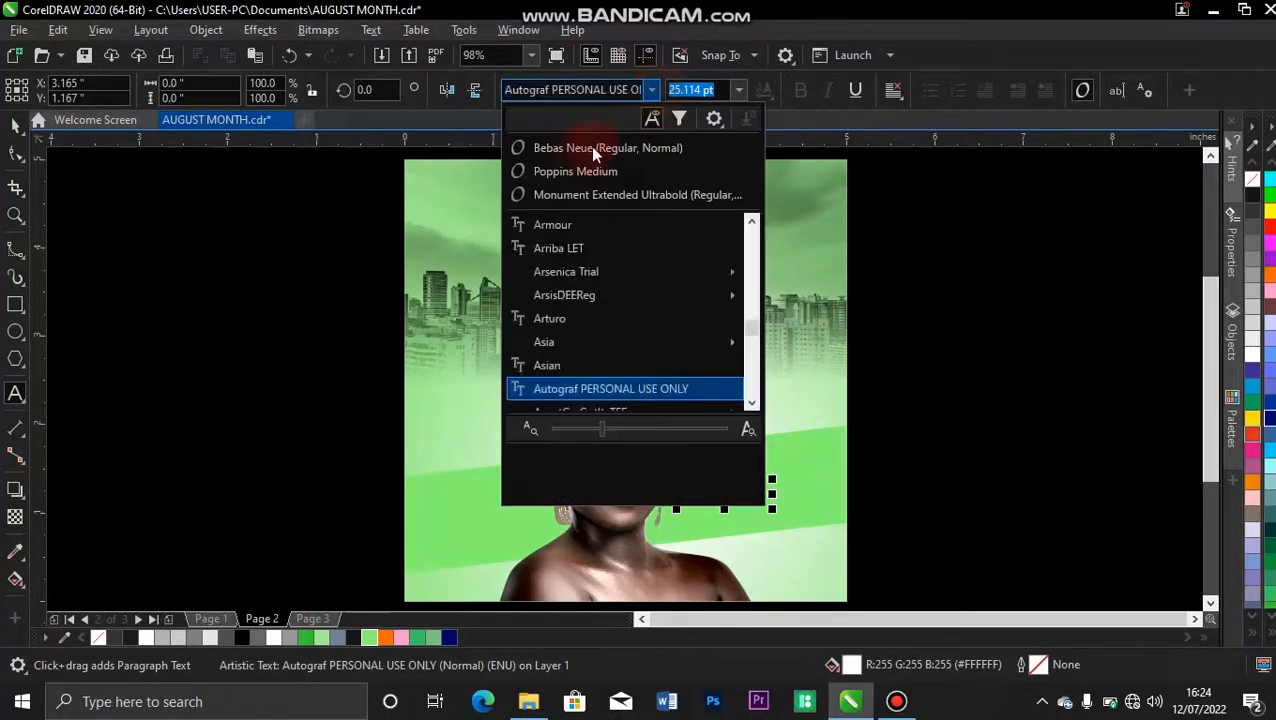
left_click(619, 194)
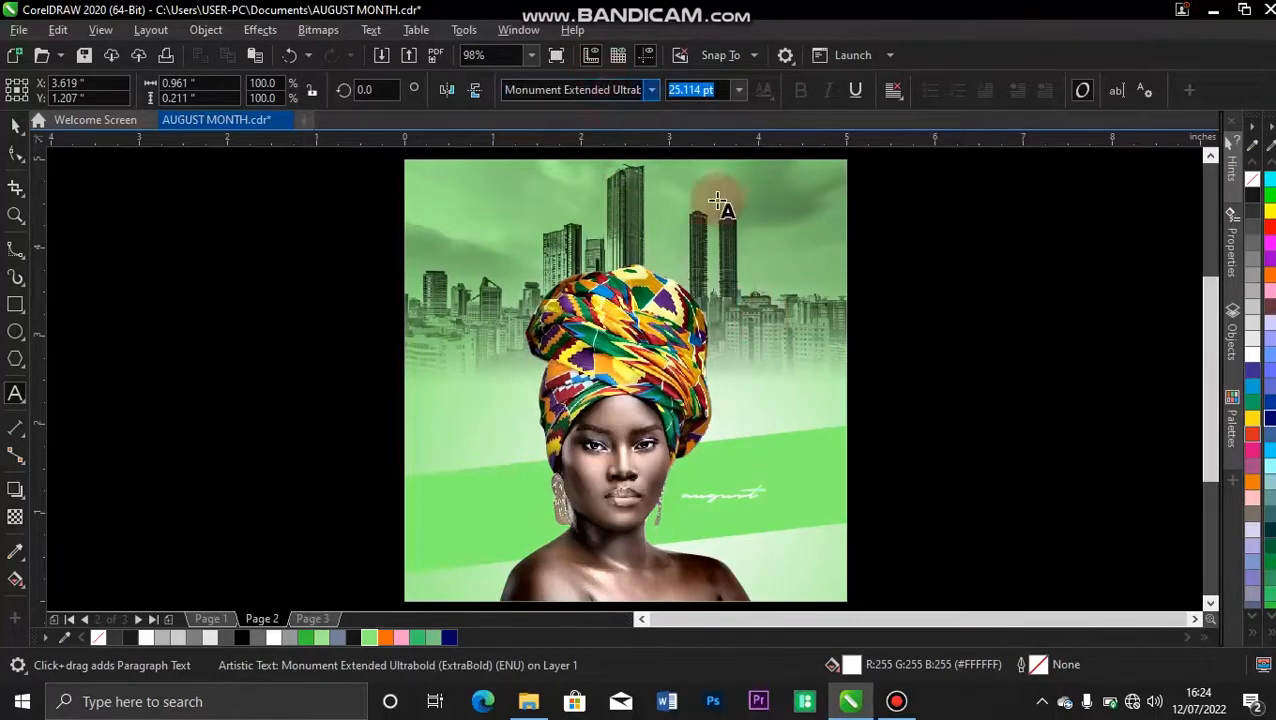
left_click(18, 130)
left_click(651, 90)
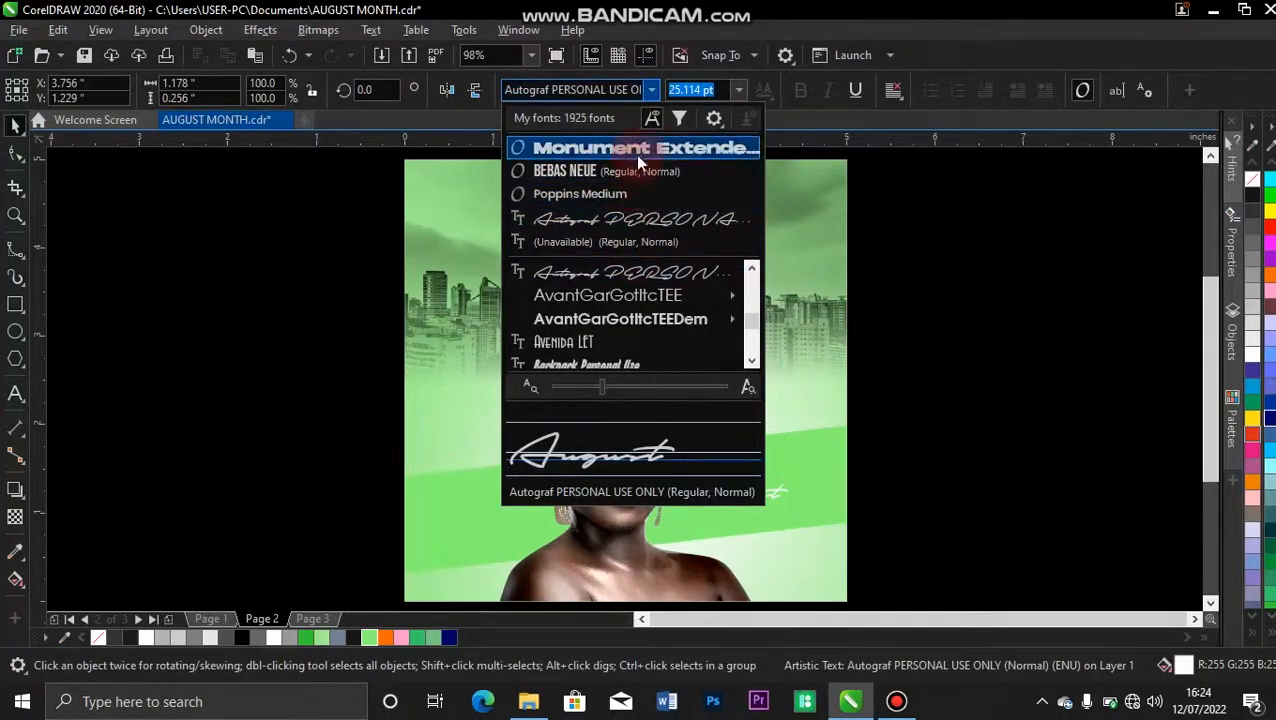
left_click(636, 149)
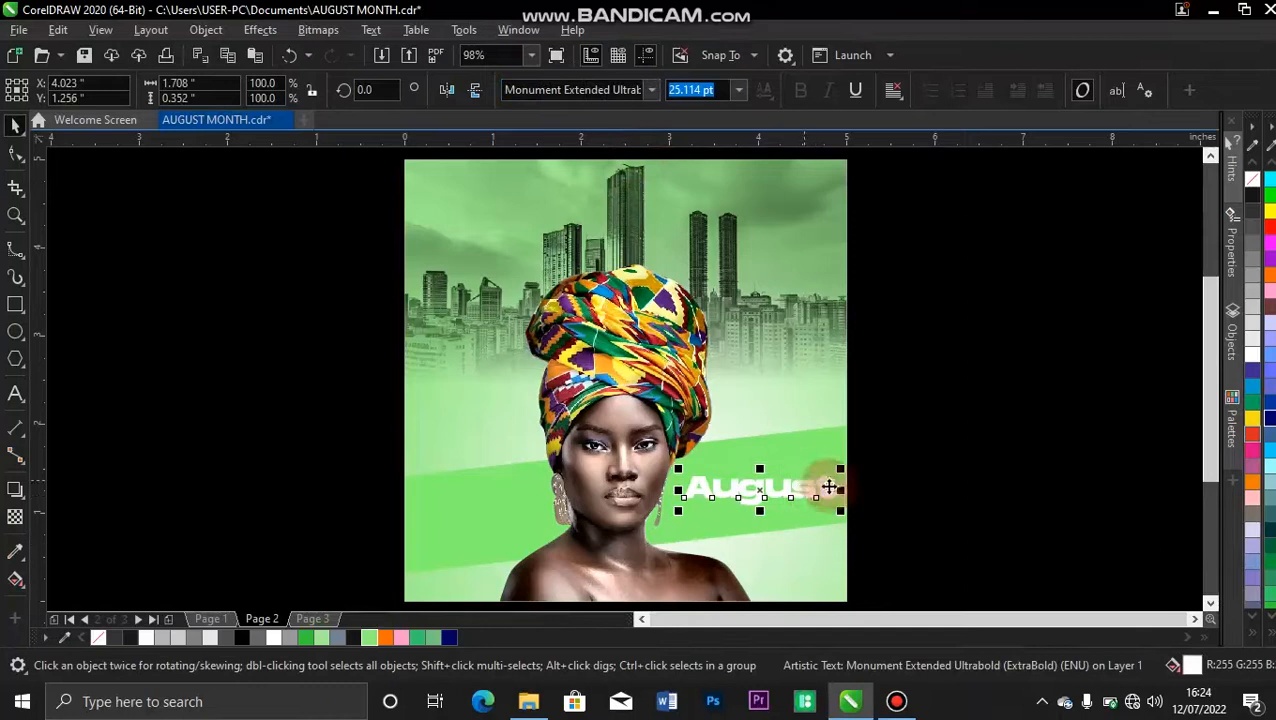
Step: Fill the "August" text with near-black #1A1A1A and change its case to UPPERCASE
left_click(1270, 634)
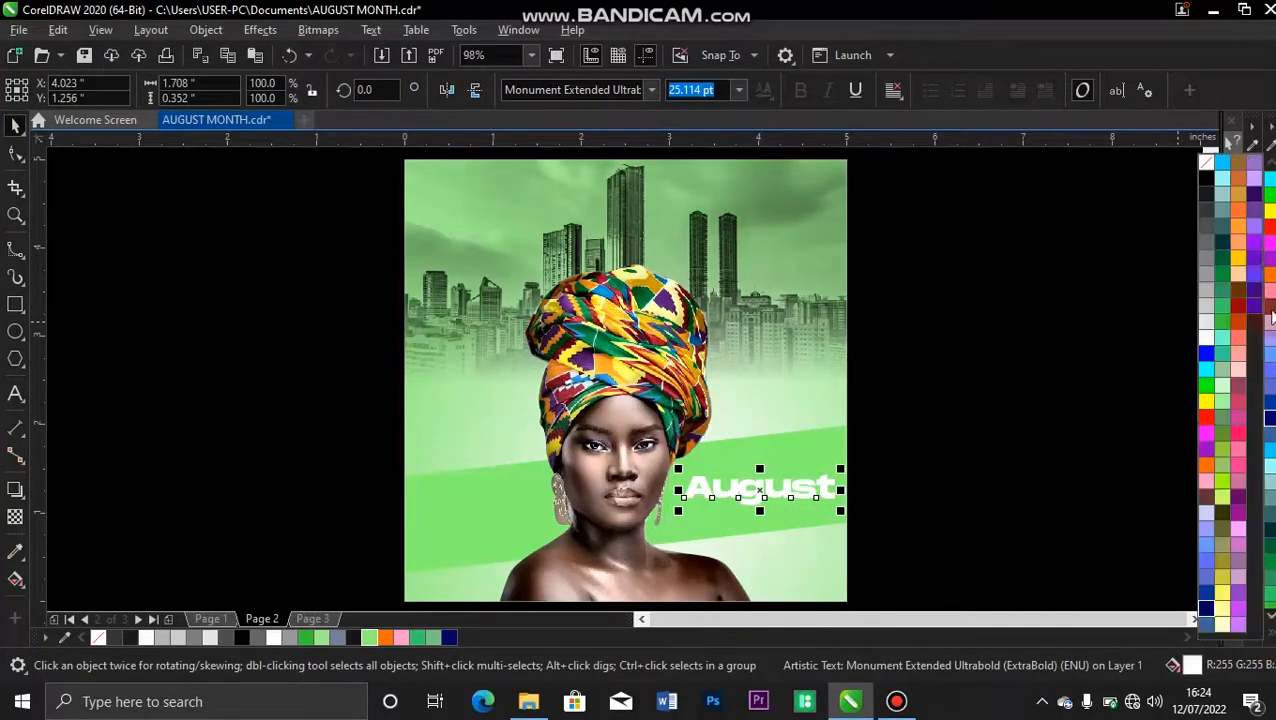
left_click(1210, 195)
double_click(762, 490)
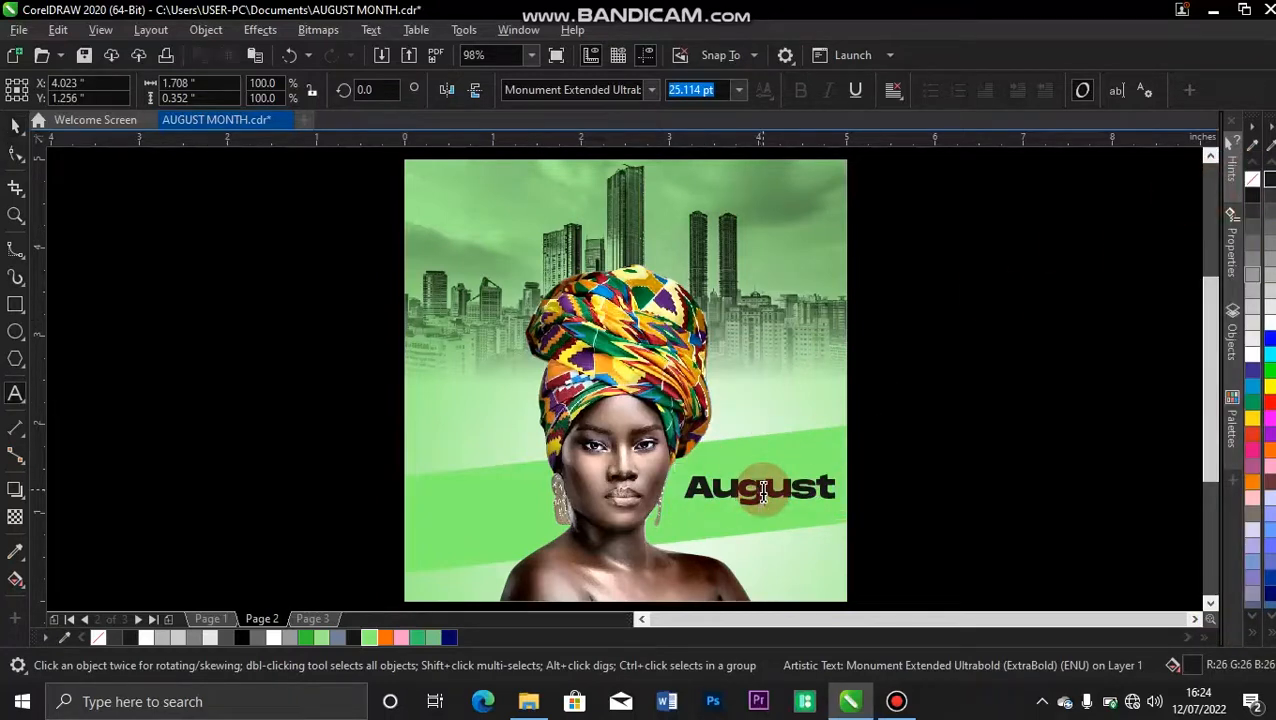
double_click(762, 490)
key("shift+F3")
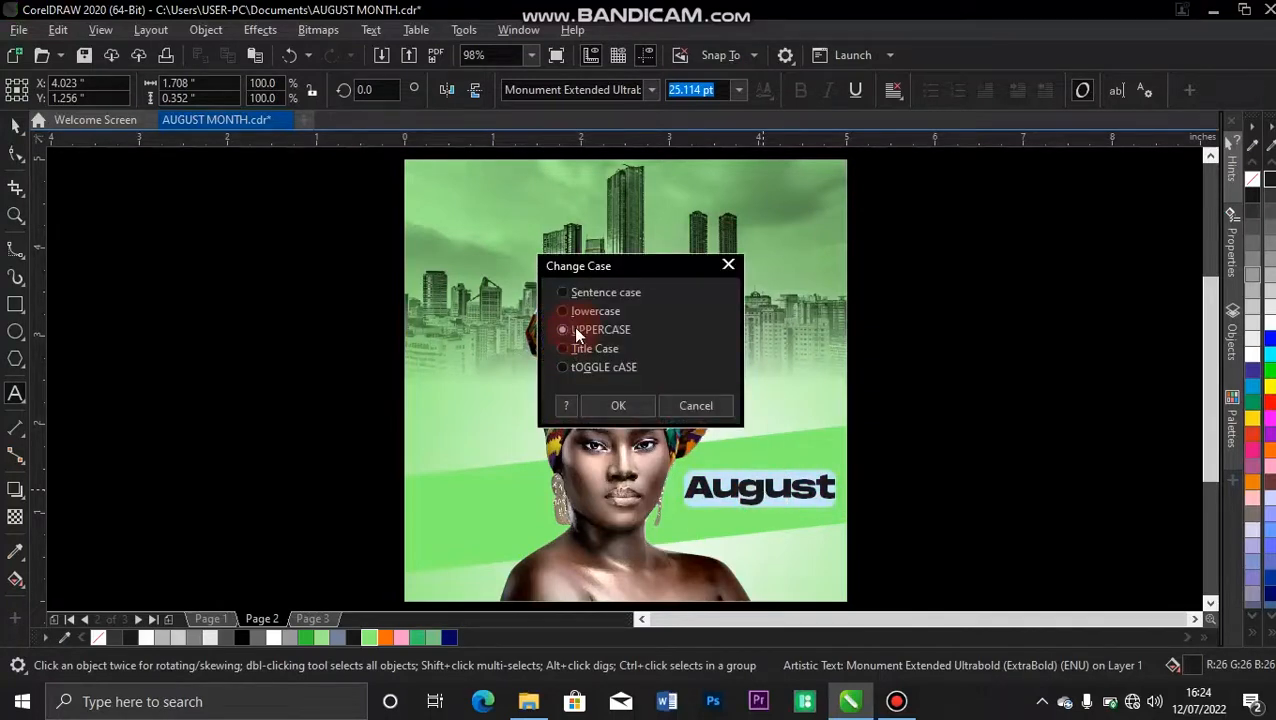
left_click(618, 406)
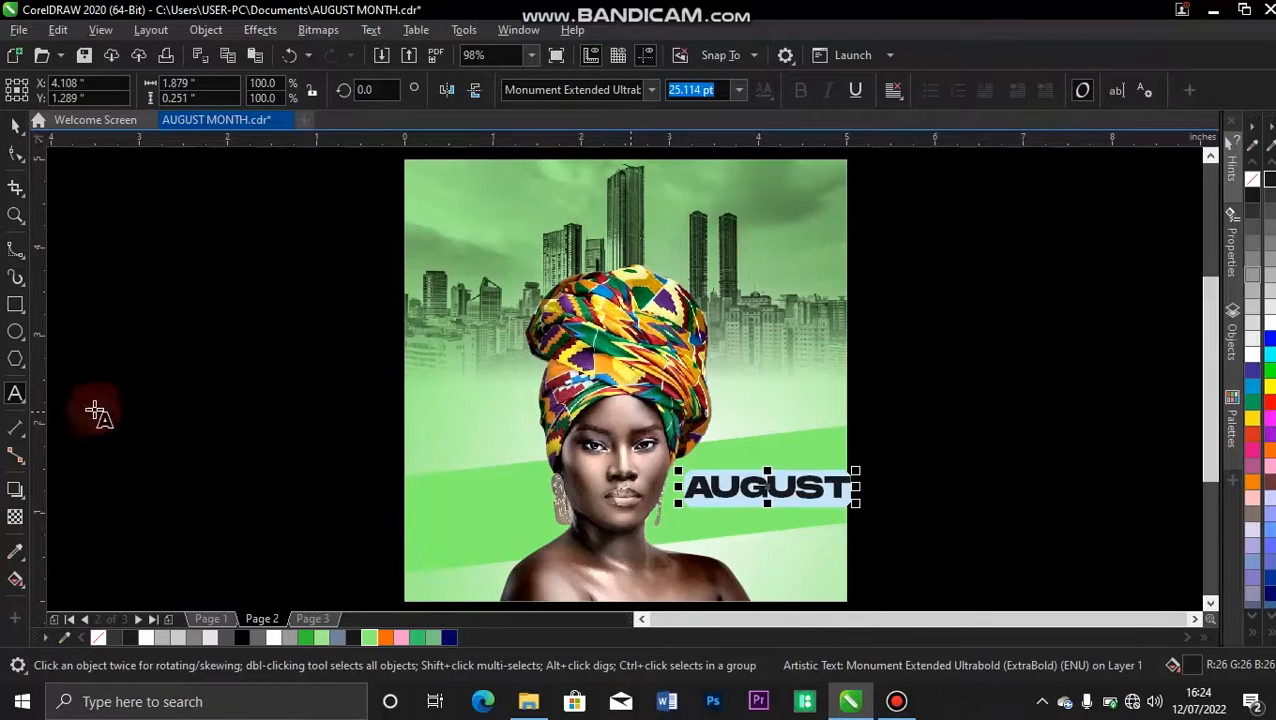
left_click(14, 125)
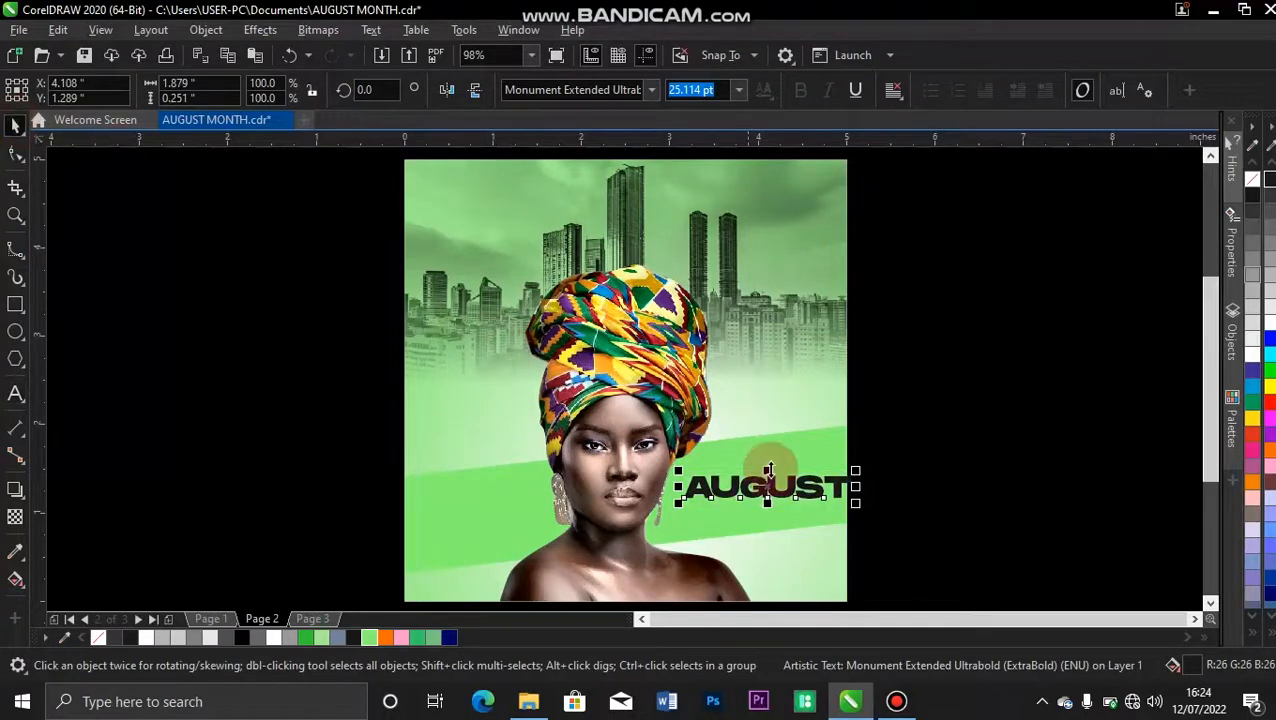
Step: Move the AUGUST text fully onto the green band and rotate it counterclockwise by about 5.9° to follow the band's slope
mouse_move(768, 485)
left_mouse_down()
mouse_move(762, 510)
mouse_move(756, 492)
mouse_move(752, 502)
left_mouse_up()
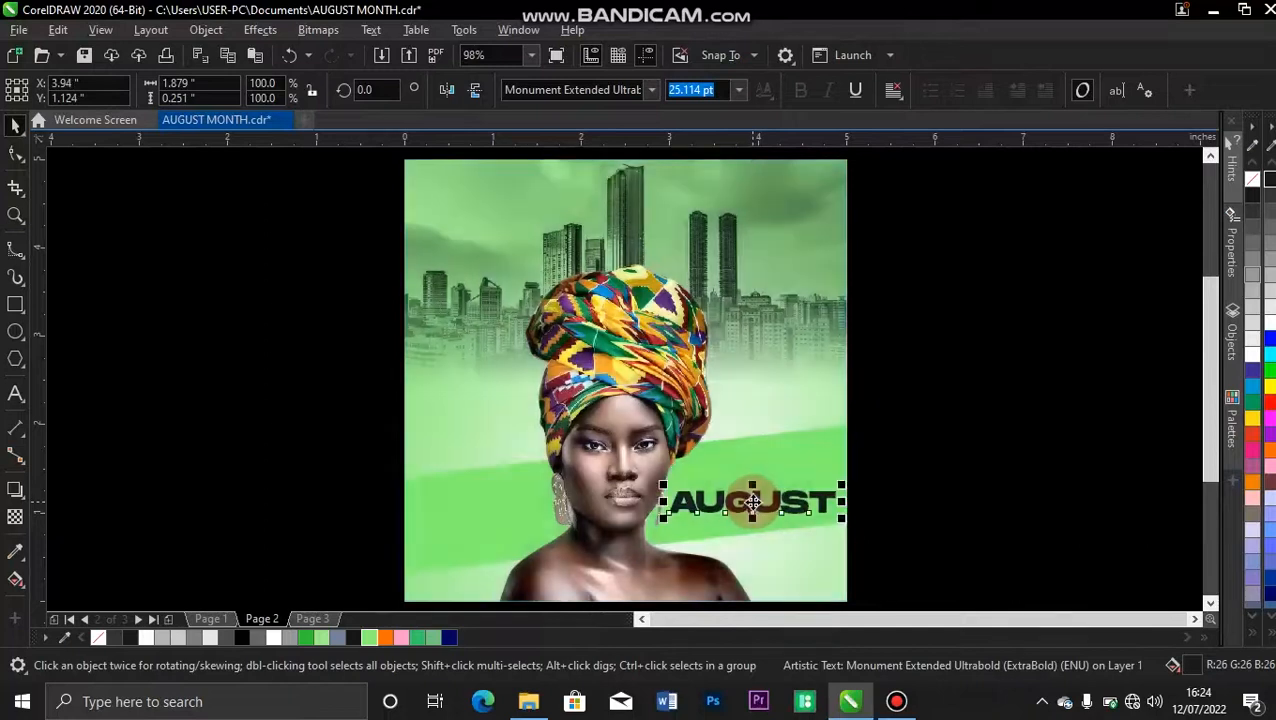
left_click(752, 502)
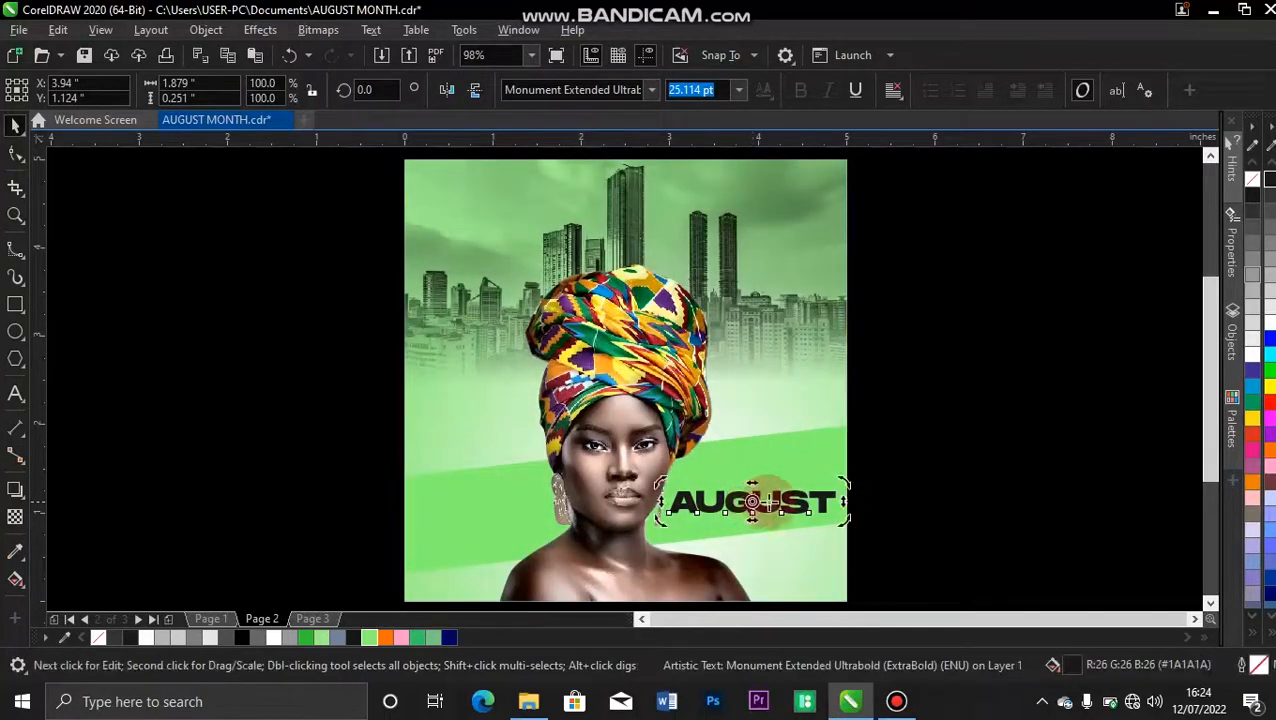
left_click_drag(845, 521, 849, 513)
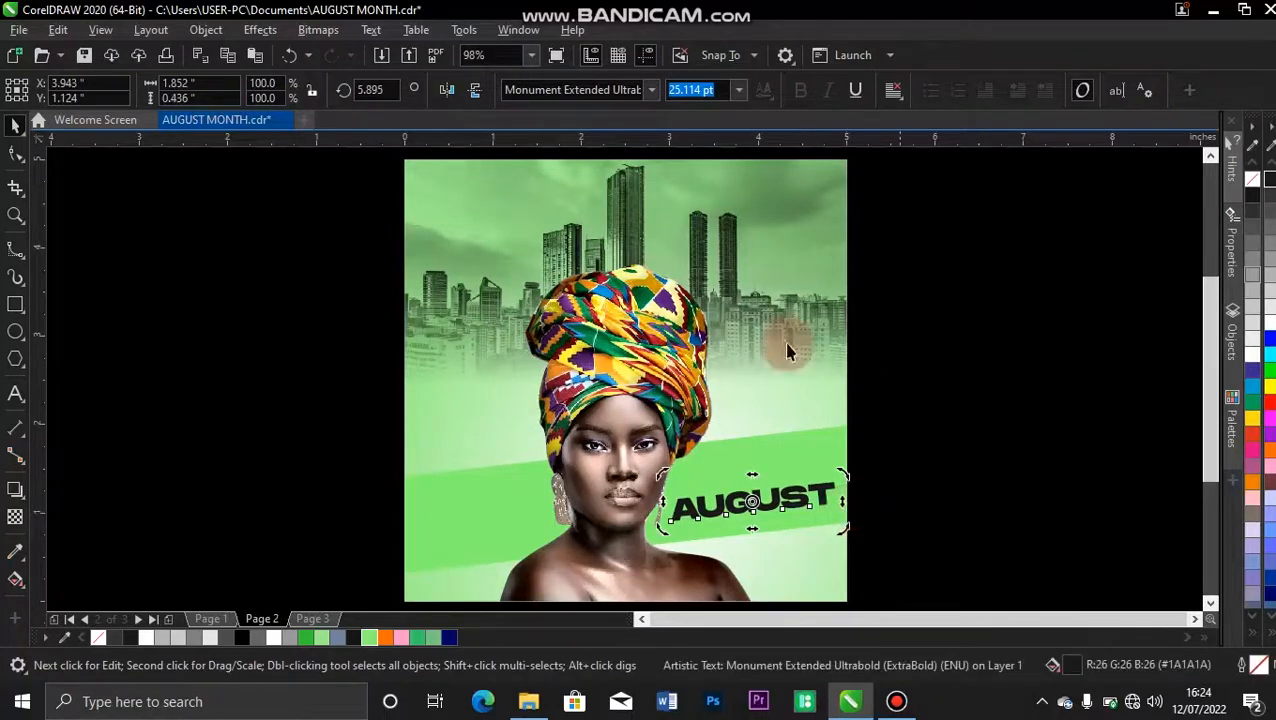
left_click(955, 378)
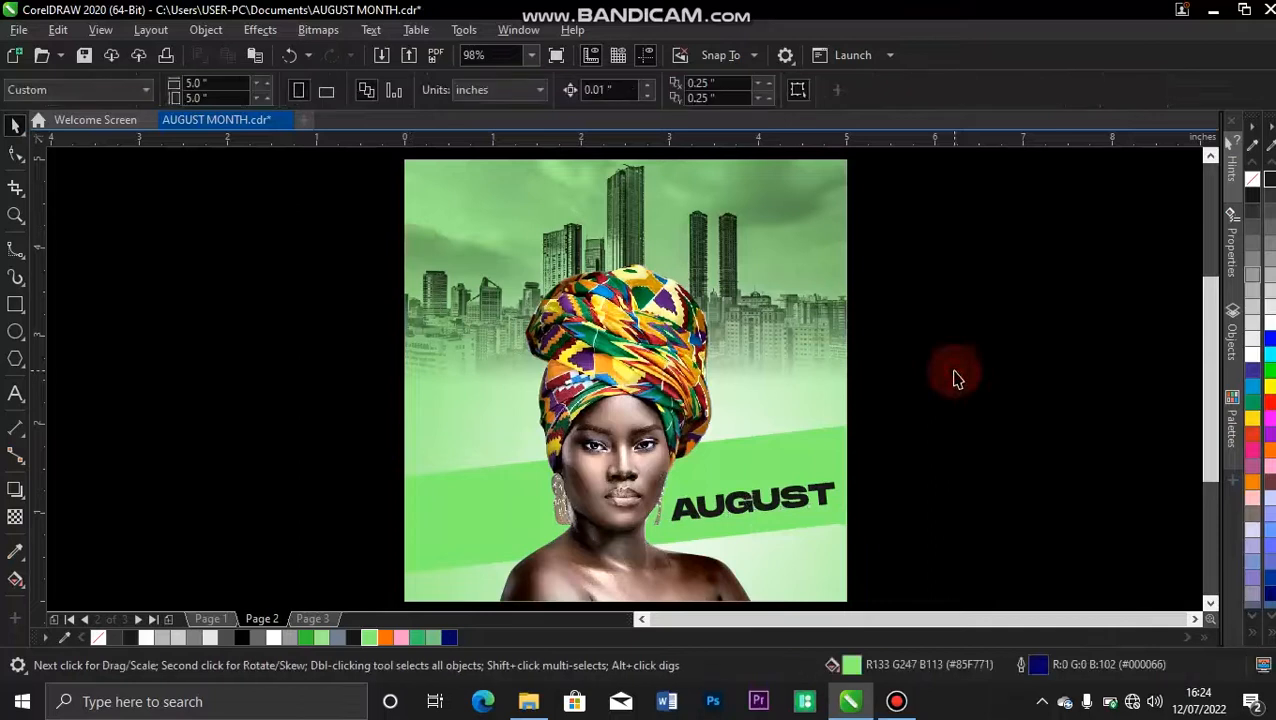
left_click_drag(804, 502, 803, 496)
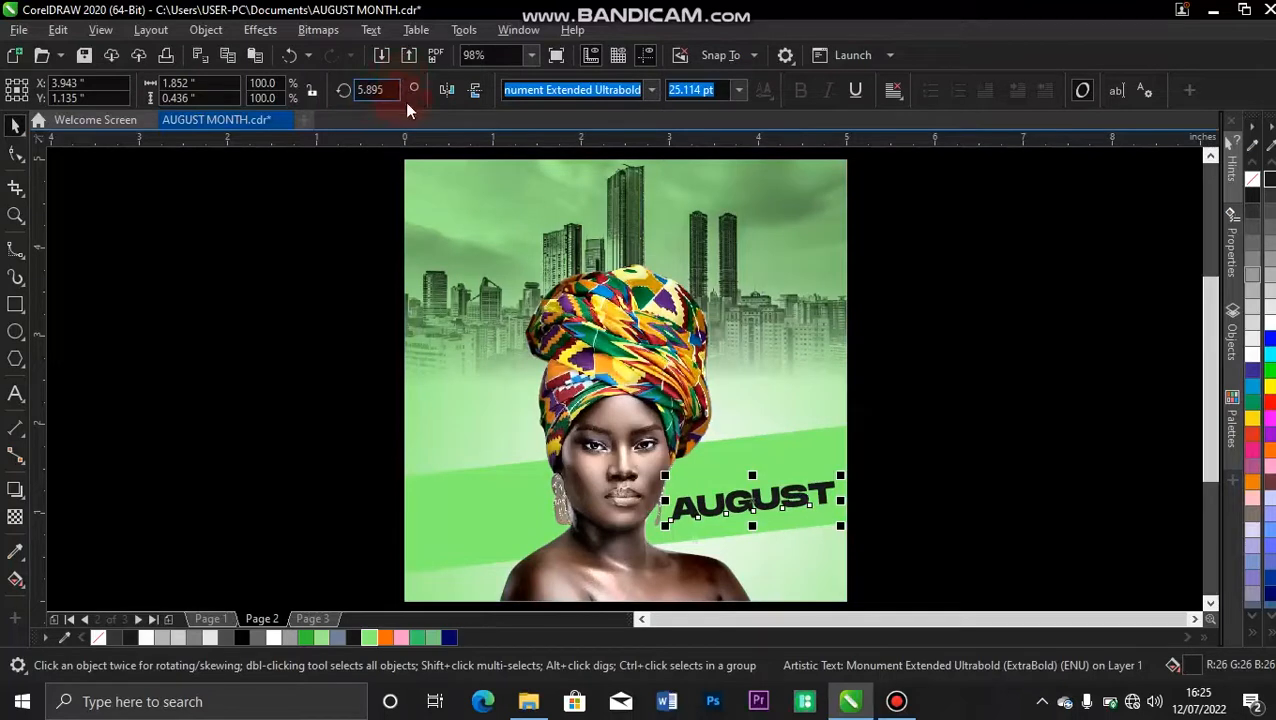
Step: Duplicate the tilted AUGUST text directly above itself and replace the copy's wording with "welcome"
left_click_drag(755, 502, 755, 476)
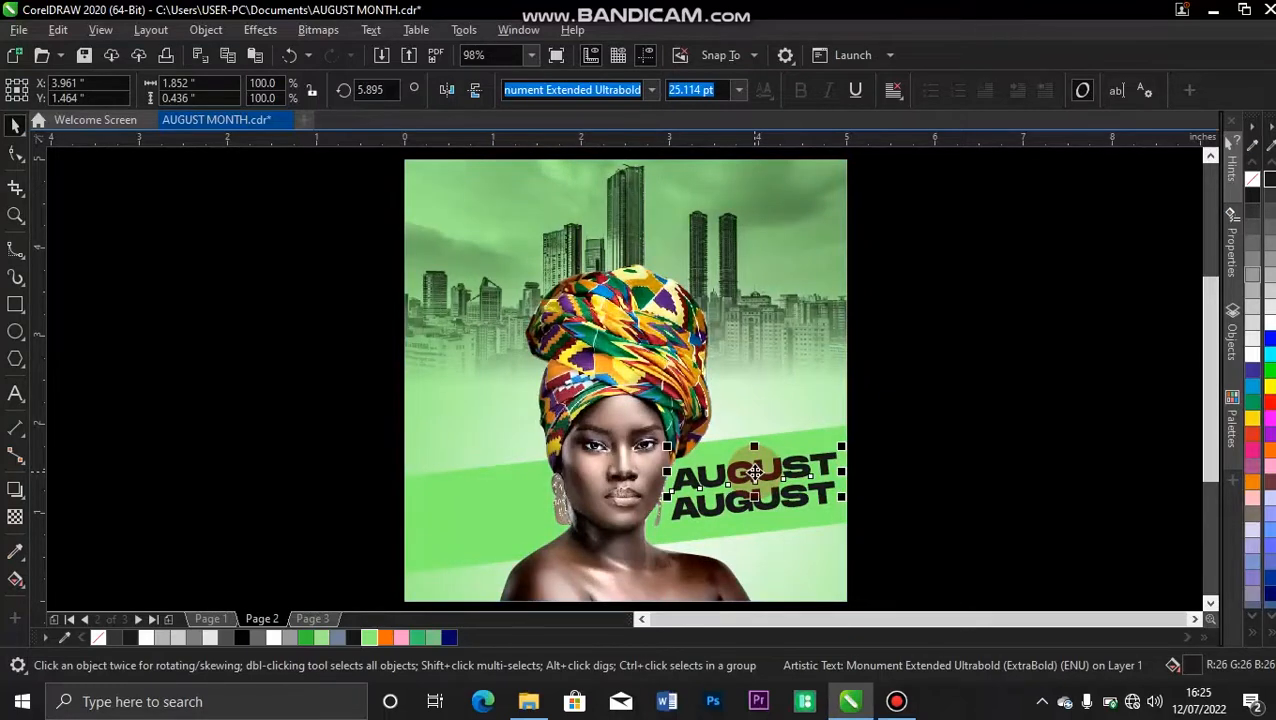
key("ctrl+z")
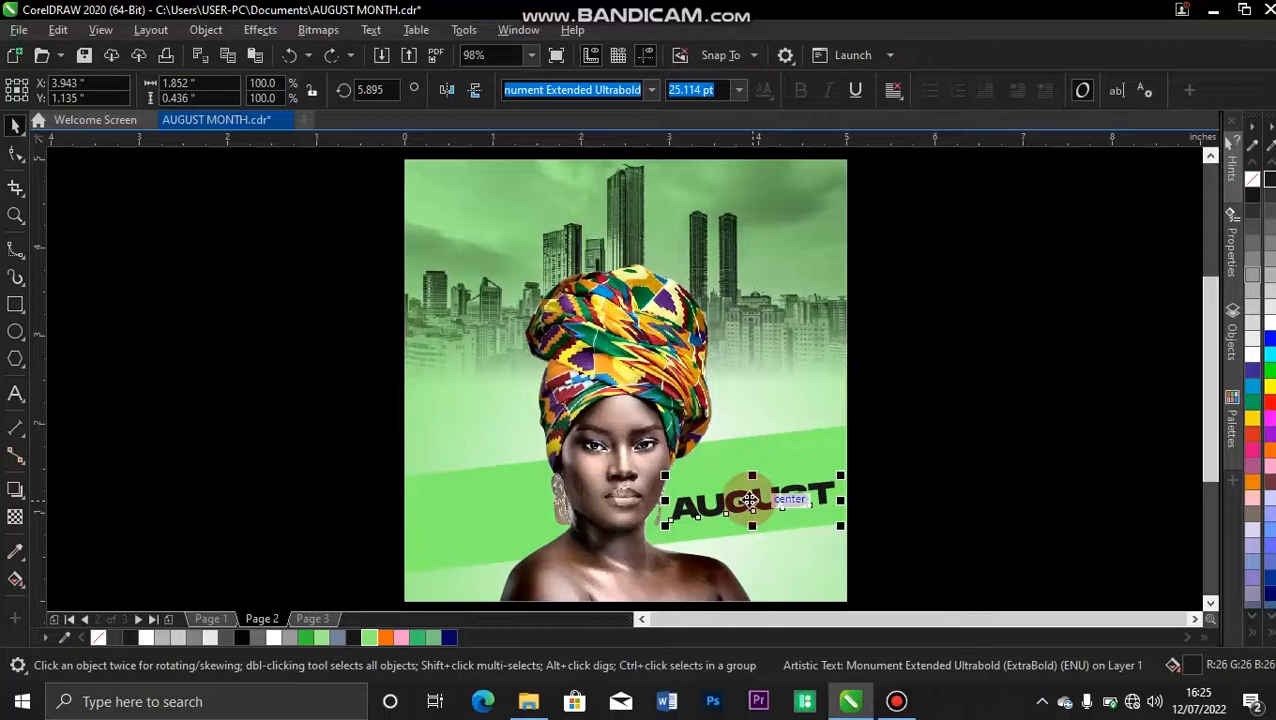
left_click_drag(750, 500, 751, 470)
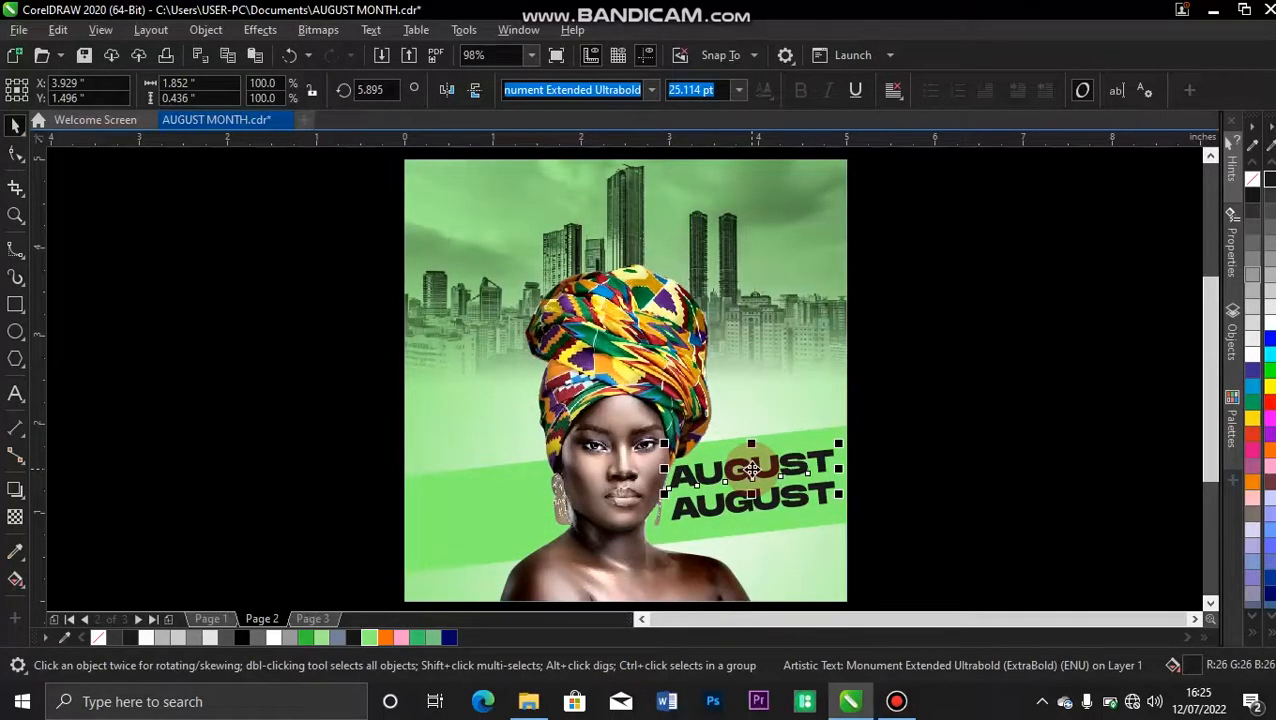
key("F8")
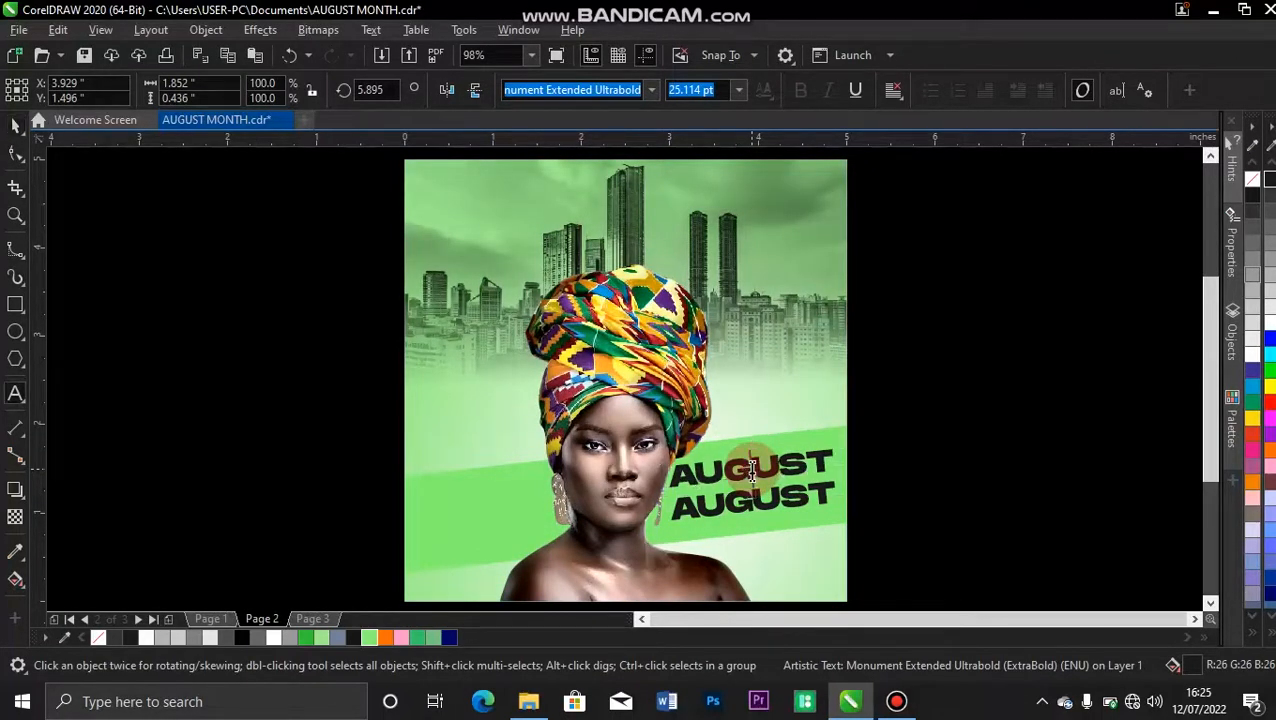
double_click(752, 470)
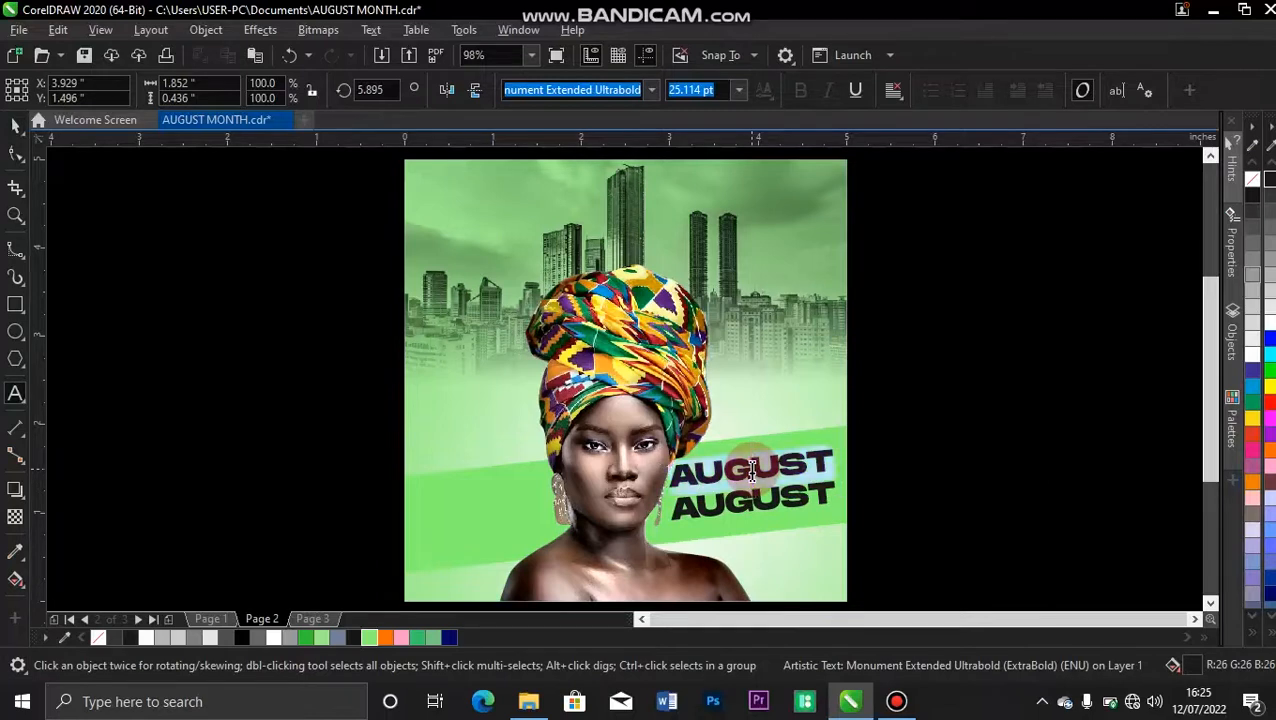
type("WO")
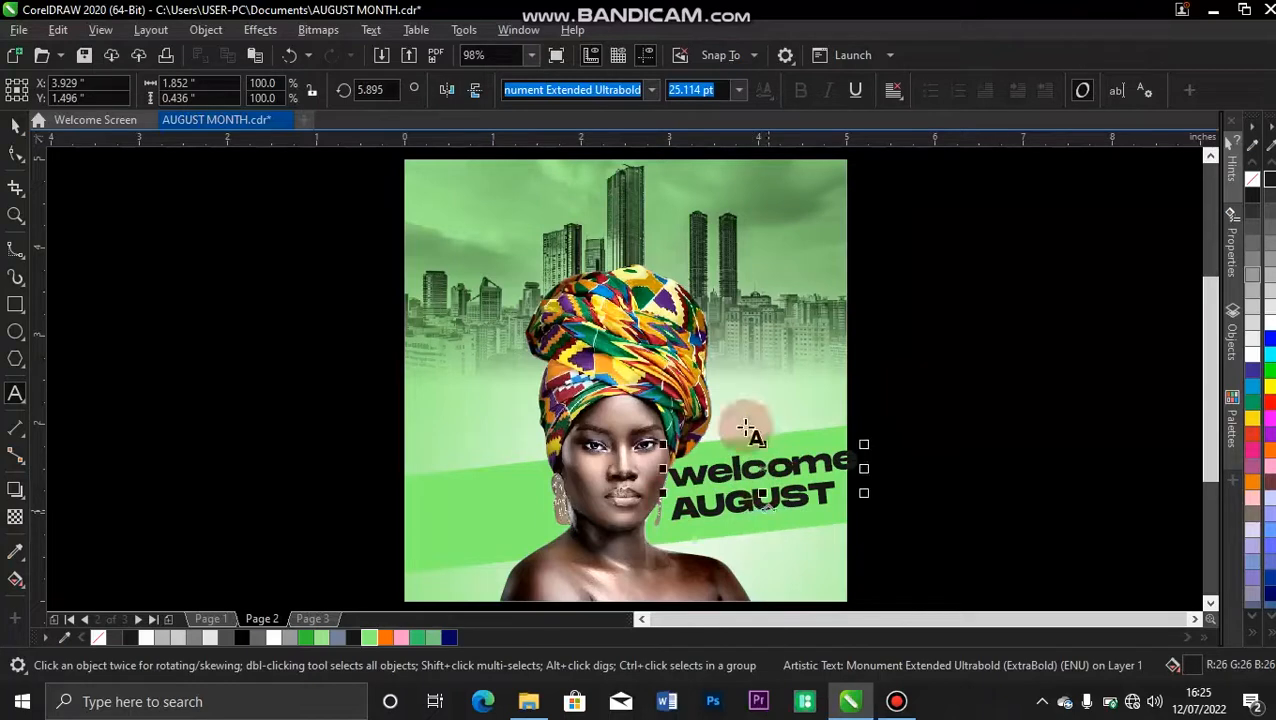
left_click(15, 124)
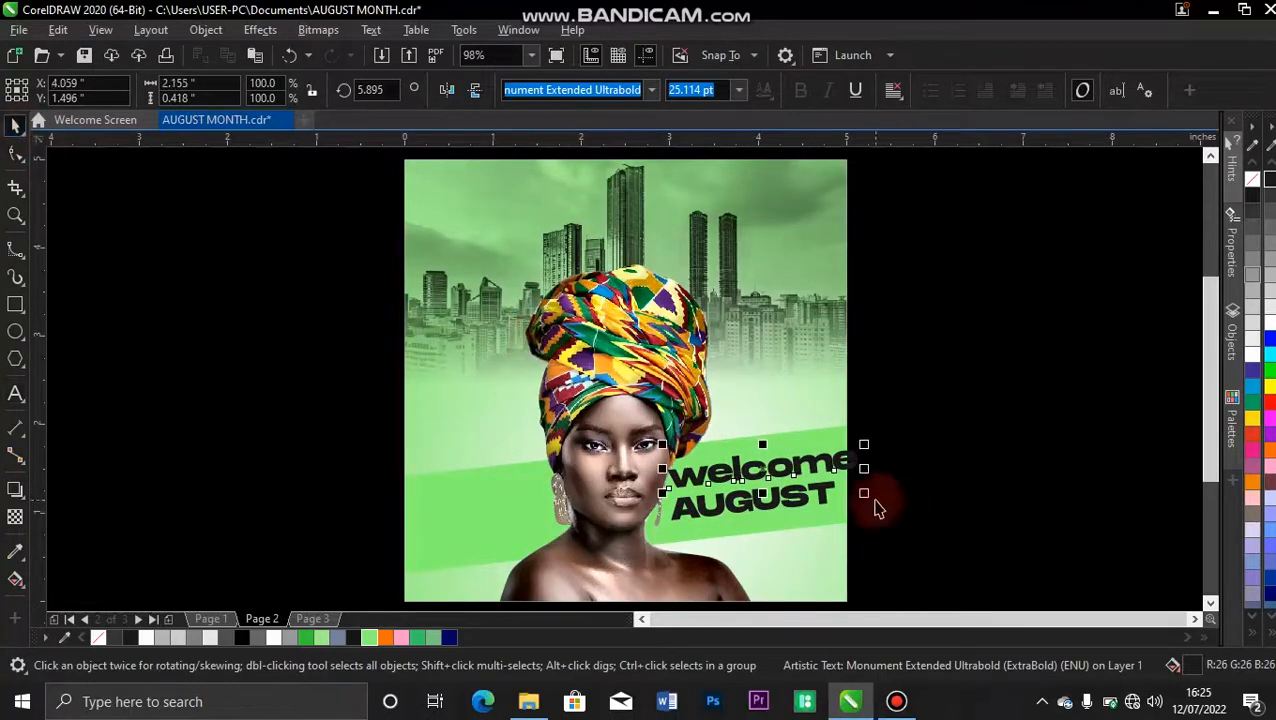
Step: Scale the "welcome" text down to less than 18 pt and place it closely above the start of AUGUST
left_click_drag(866, 495, 853, 450)
key("z")
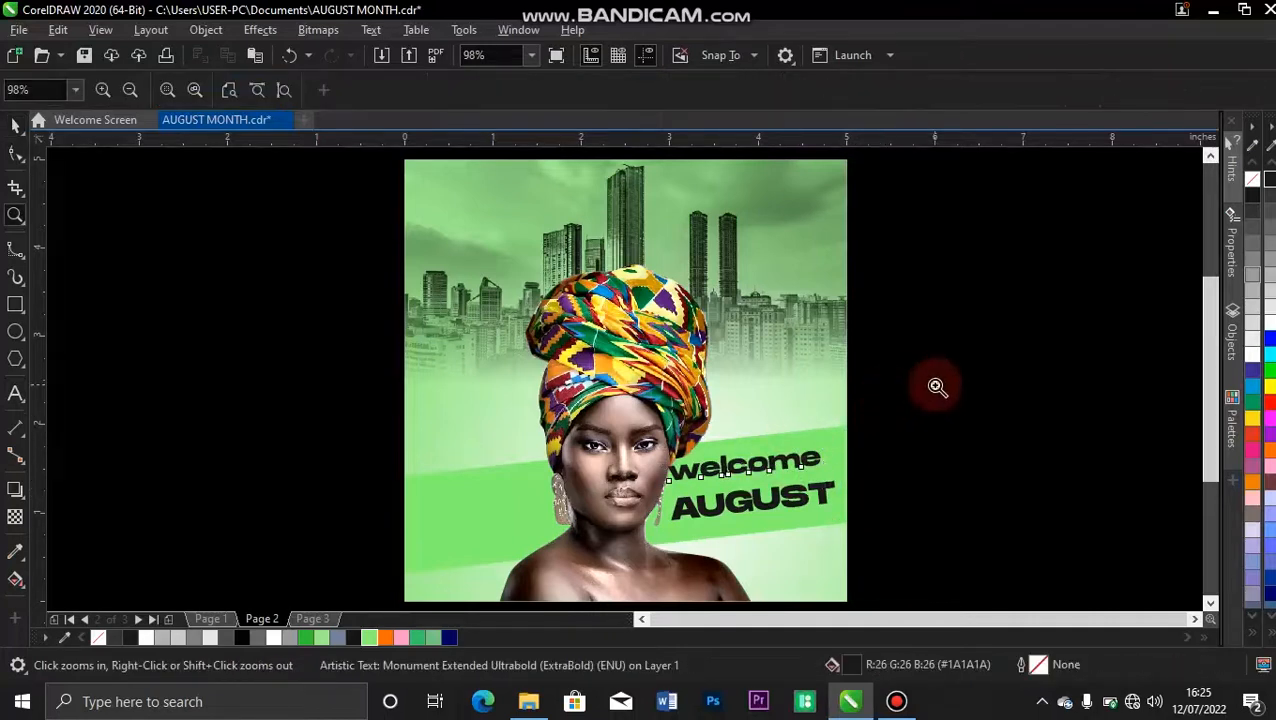
left_click_drag(923, 388, 404, 610)
key("space")
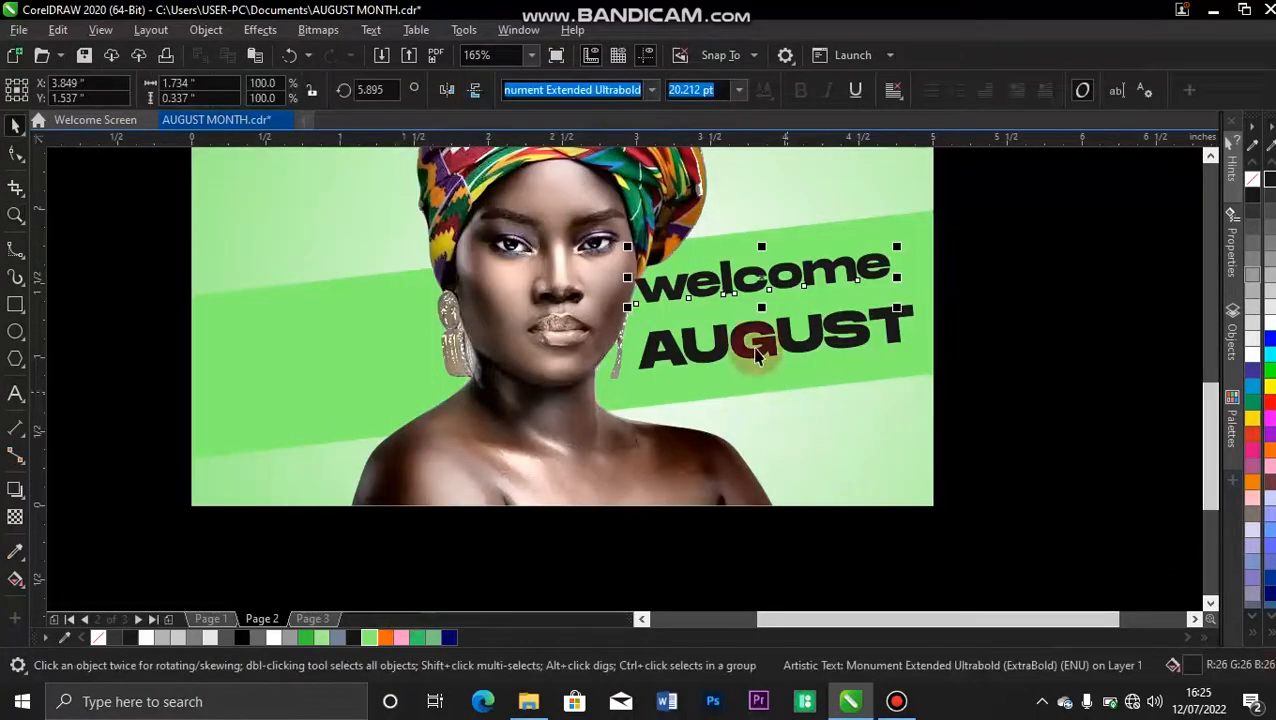
left_click_drag(898, 260, 868, 252)
left_click_drag(757, 272, 766, 290)
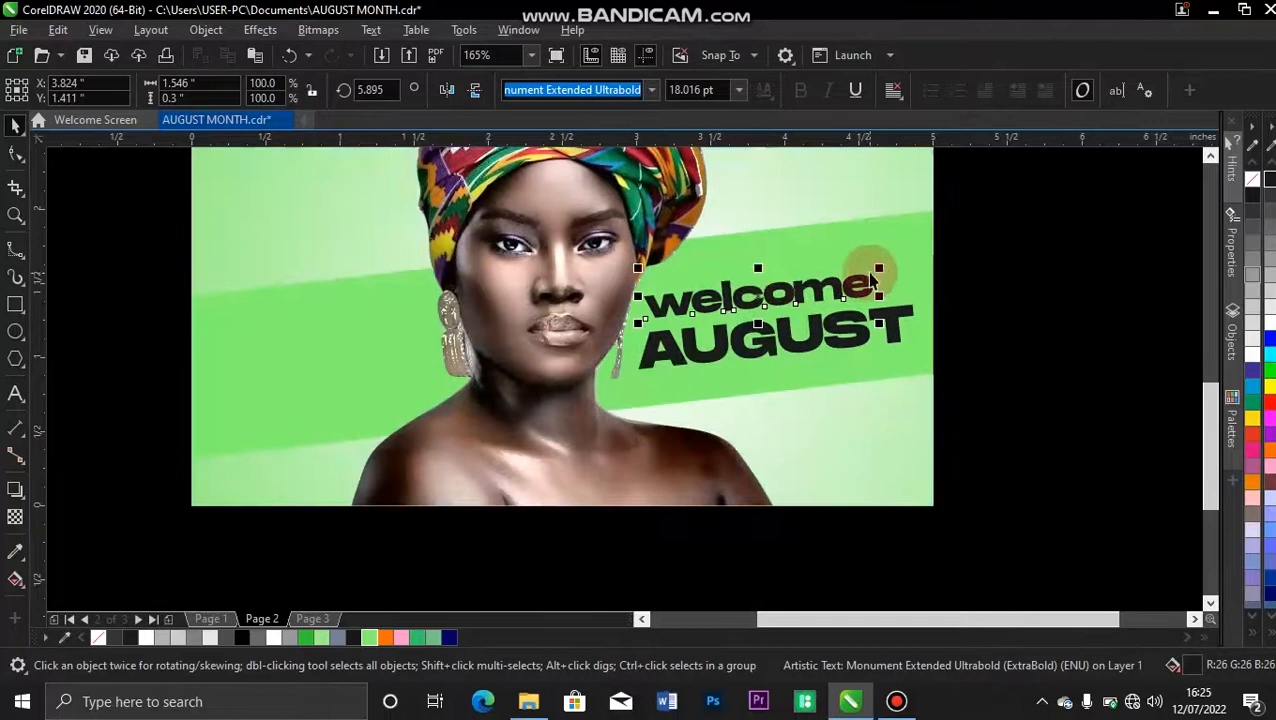
left_click_drag(879, 269, 866, 268)
left_click_drag(752, 301, 754, 305)
left_click(1033, 247)
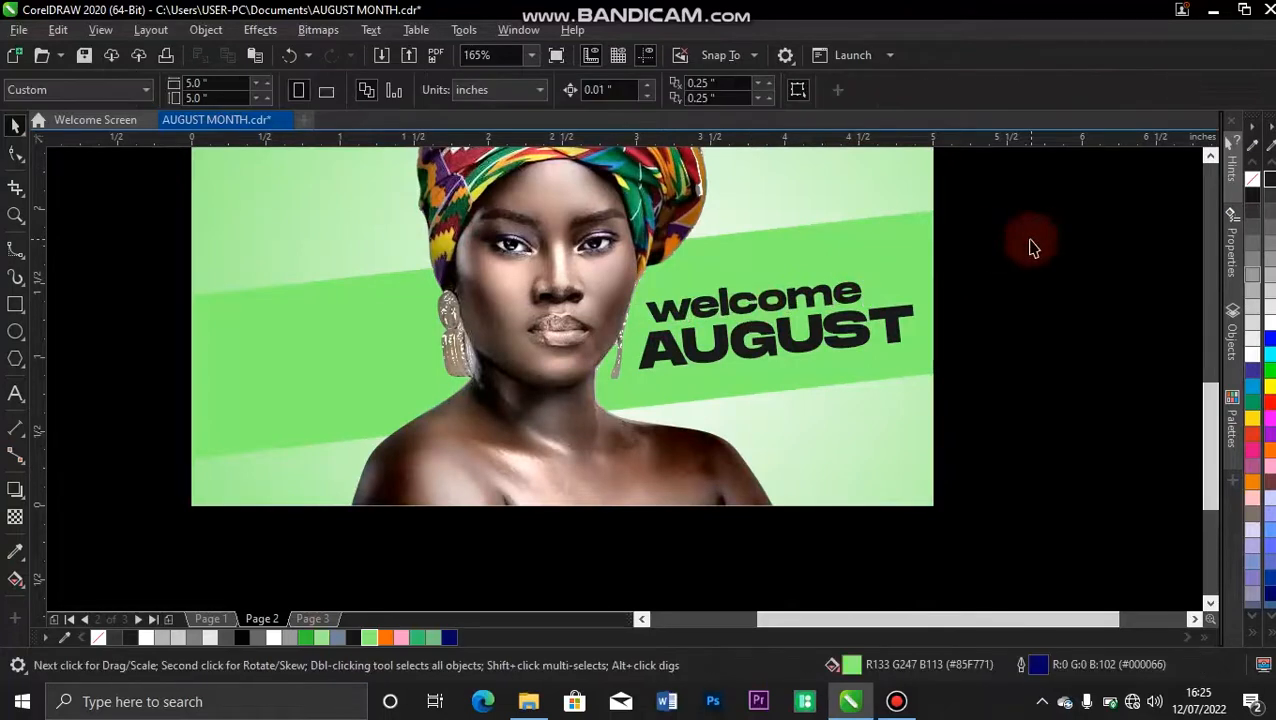
Step: Draw a rectangle about 0.29 × 0.15 inch just after "welcome", fill it with orange #FF6600 and remove its outline
left_click(15, 304)
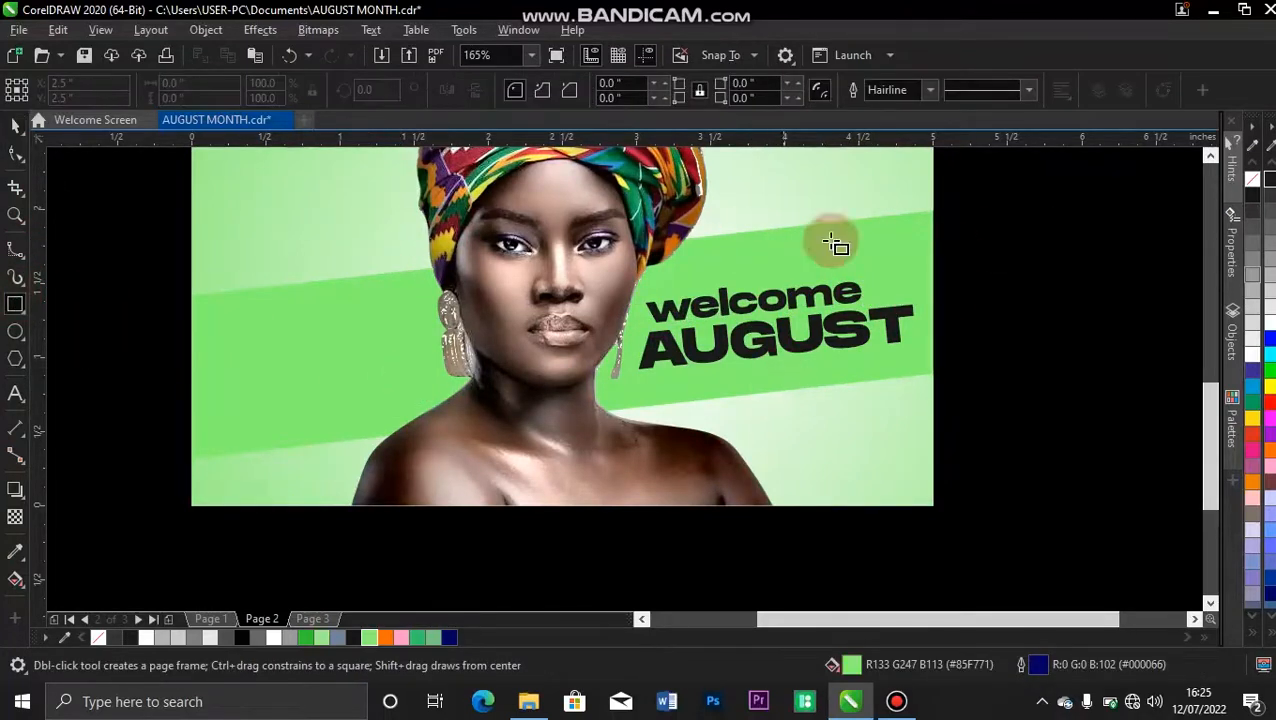
left_click_drag(872, 284, 916, 304)
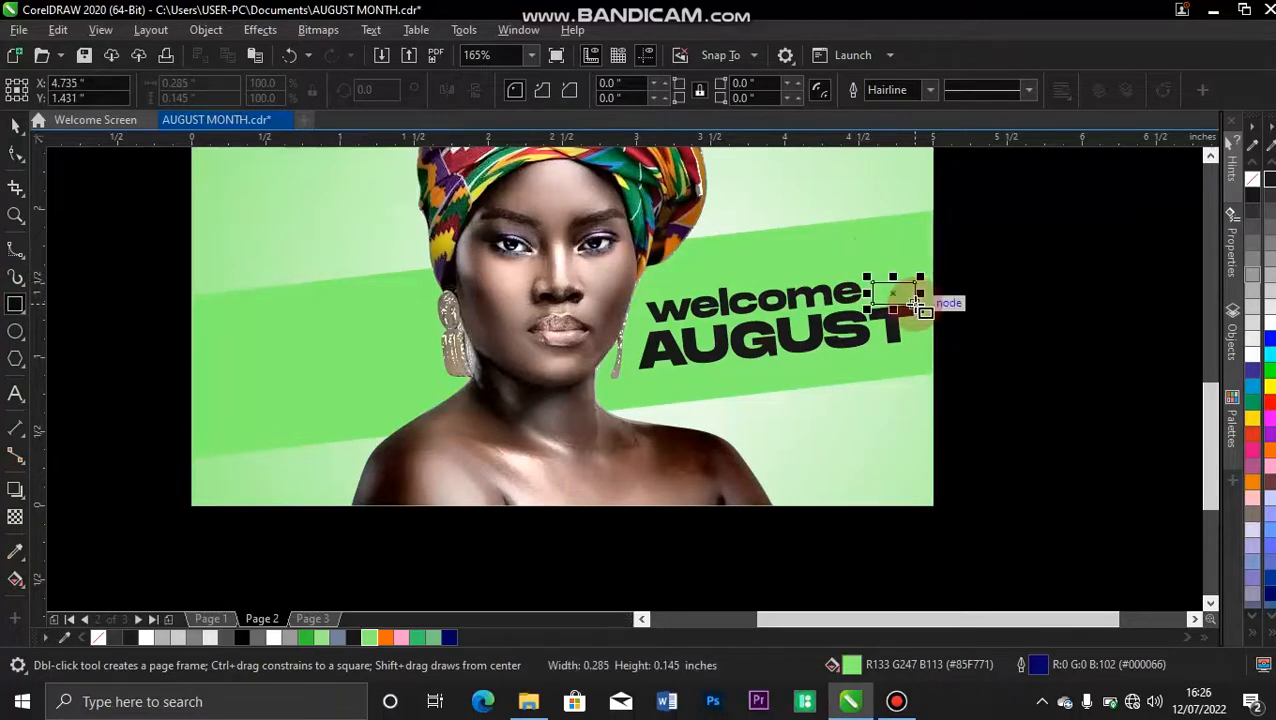
key("space")
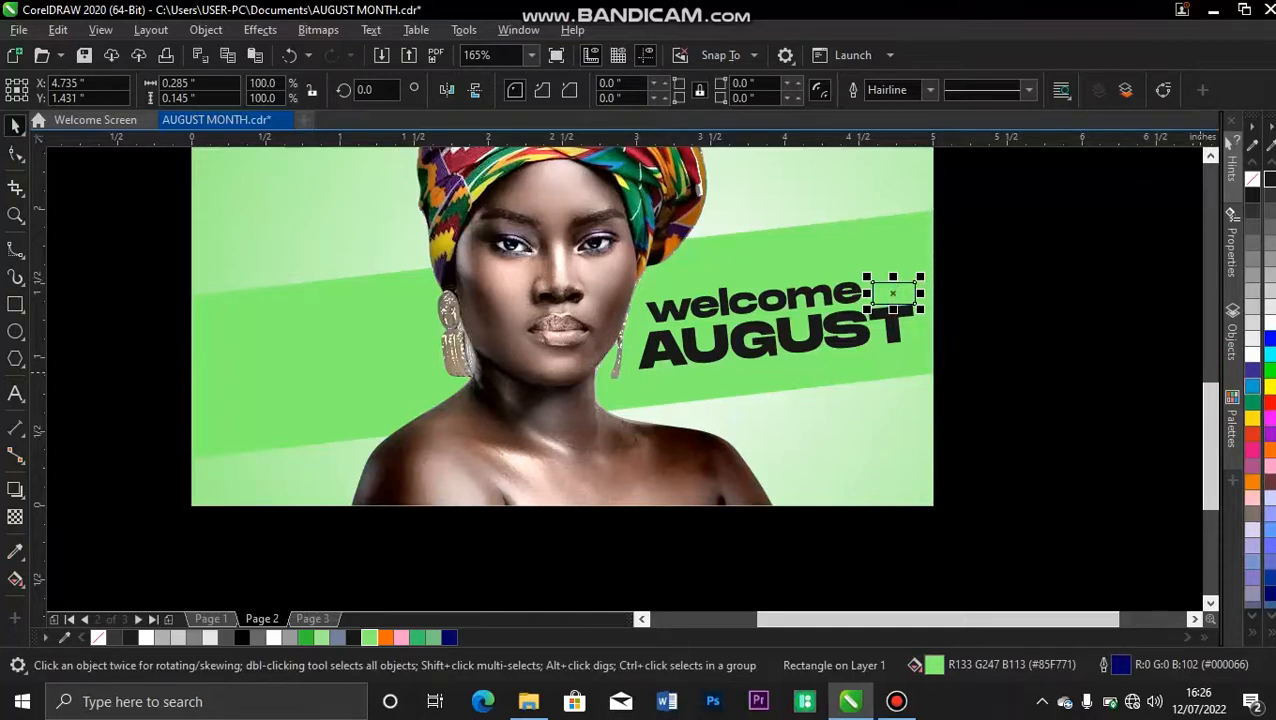
left_click(1270, 450)
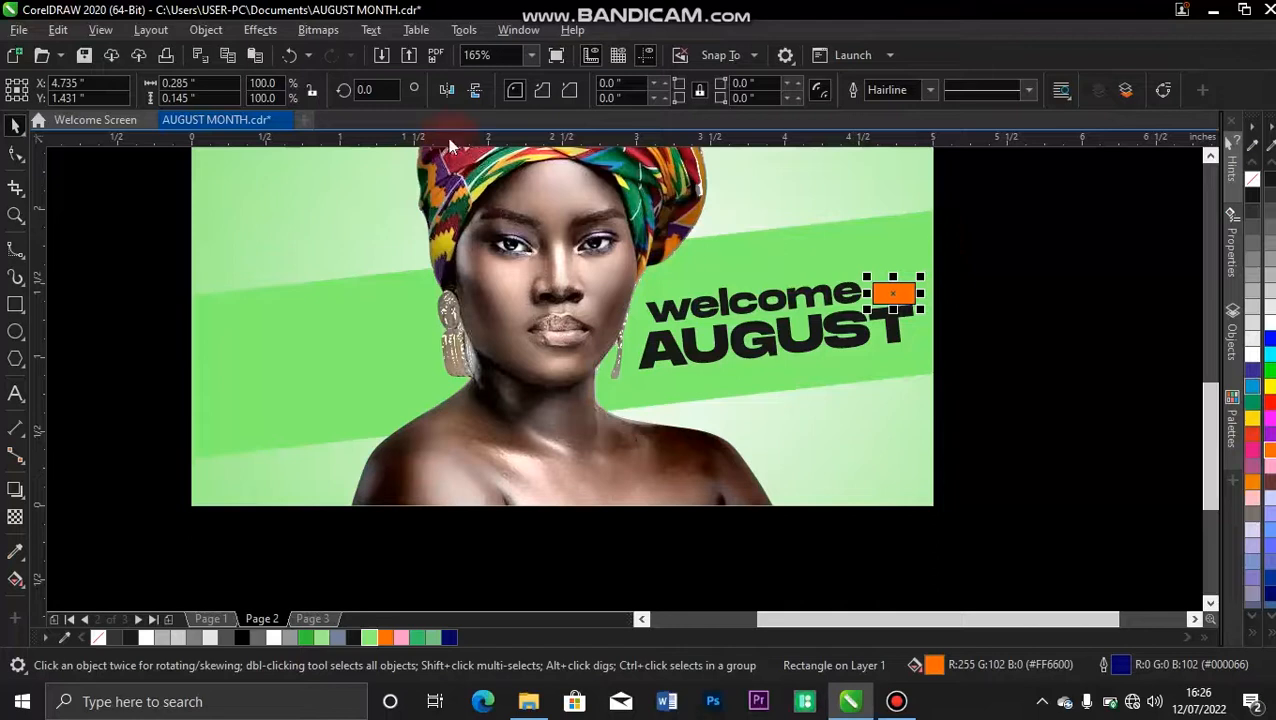
left_click(930, 90)
left_click(912, 108)
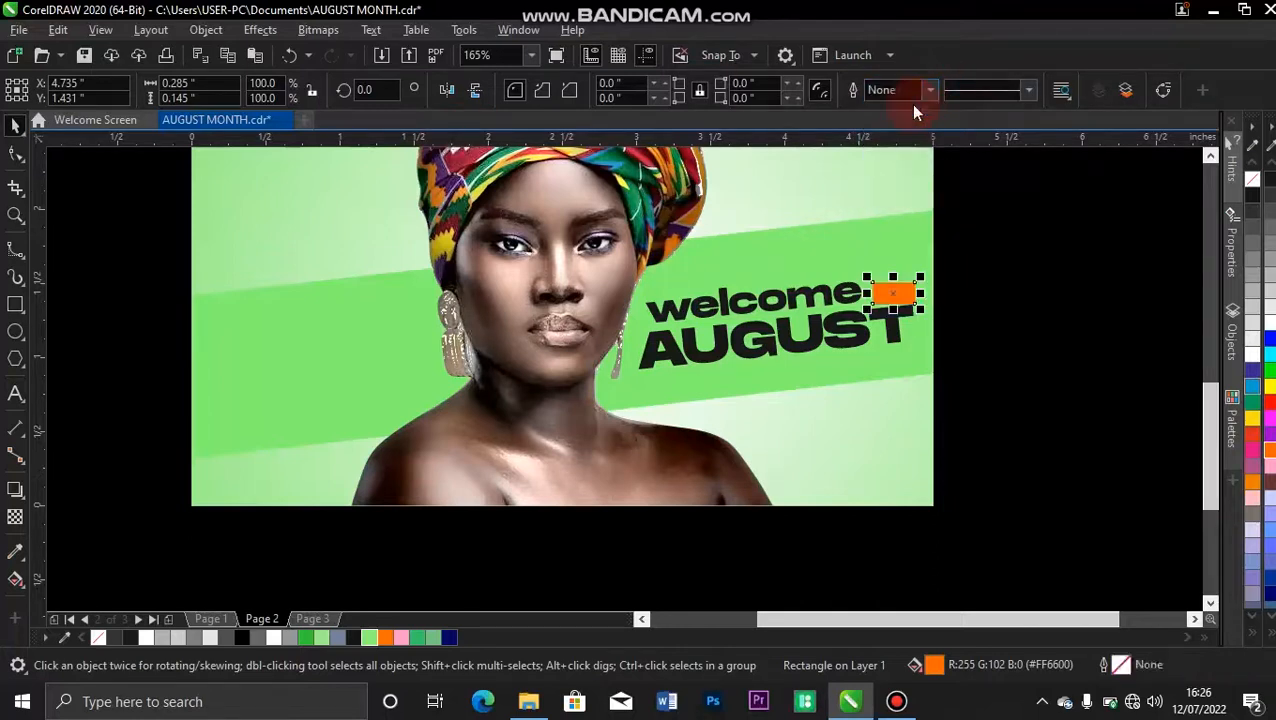
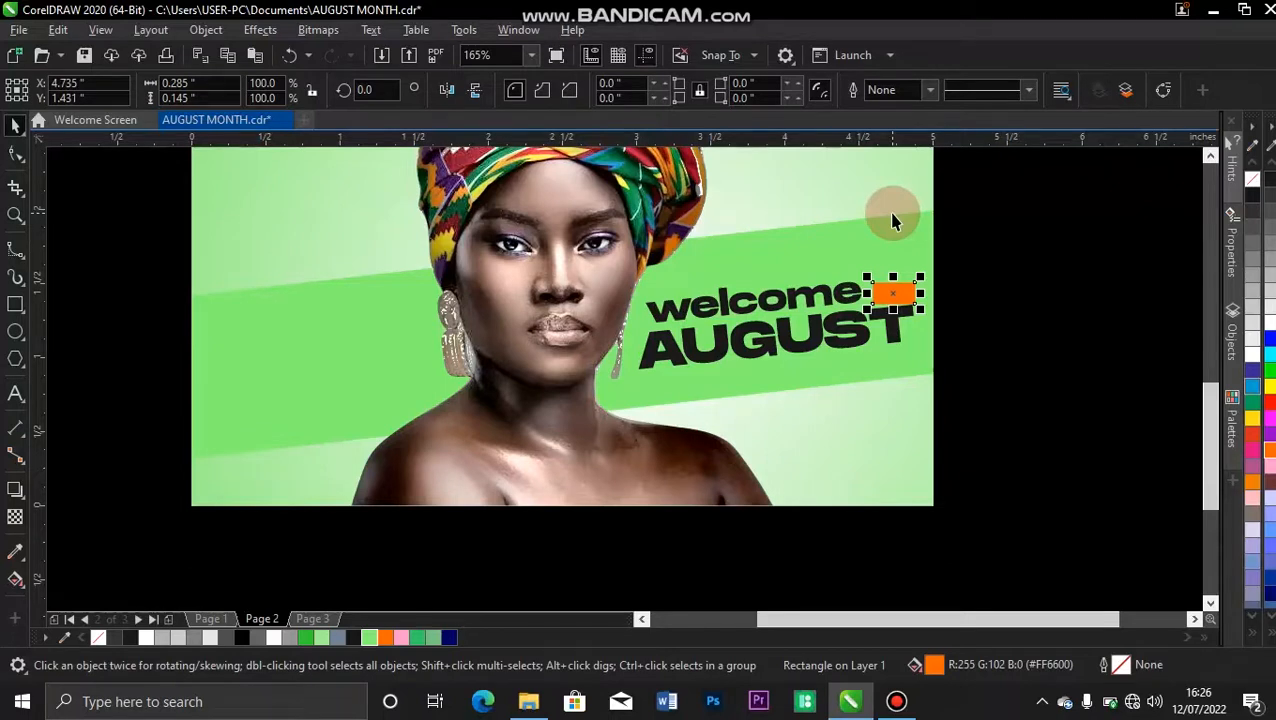
Step: Rotate the orange rectangle by 5.895° to match the angle of the AUGUST text
left_click_drag(919, 281, 915, 285)
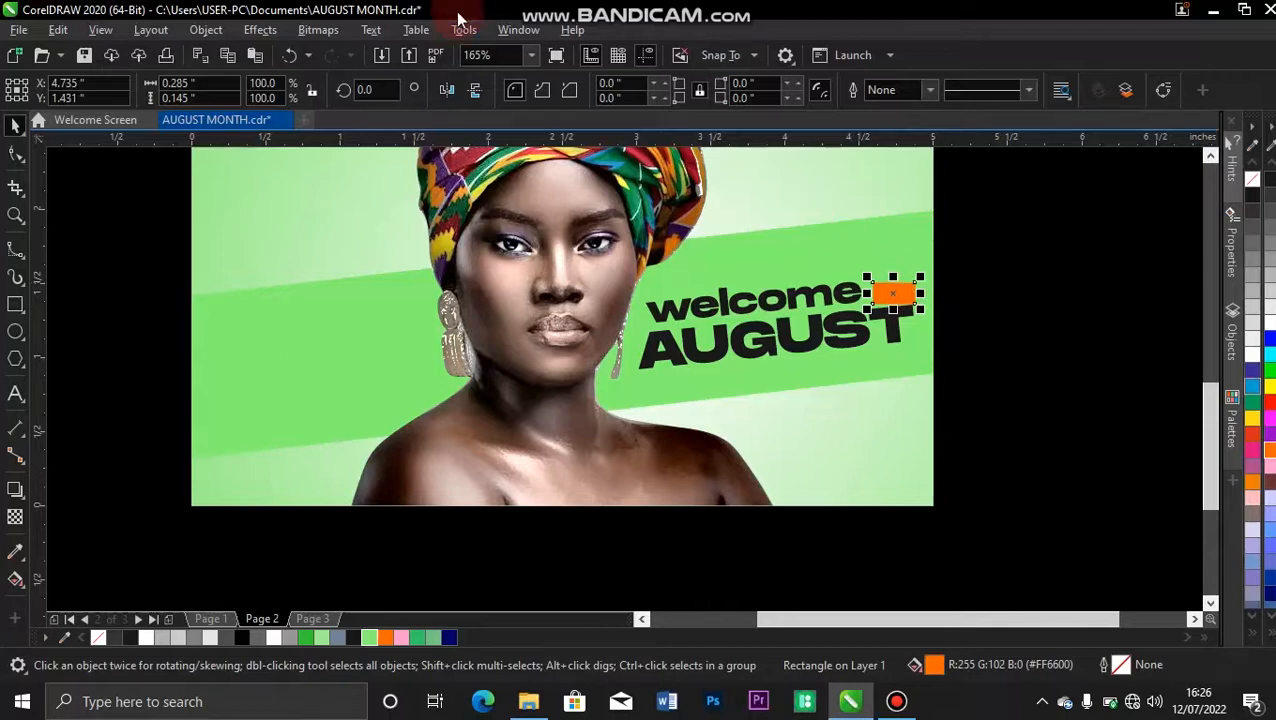
left_click(820, 340)
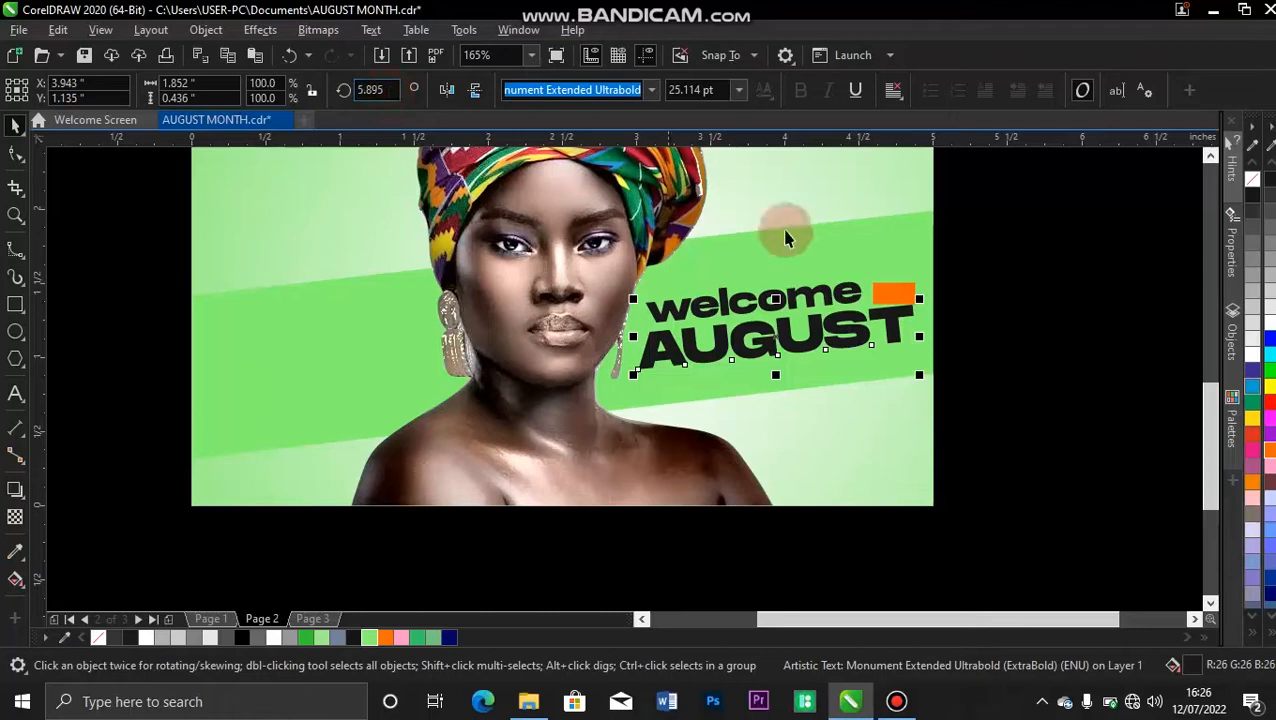
left_click(882, 300)
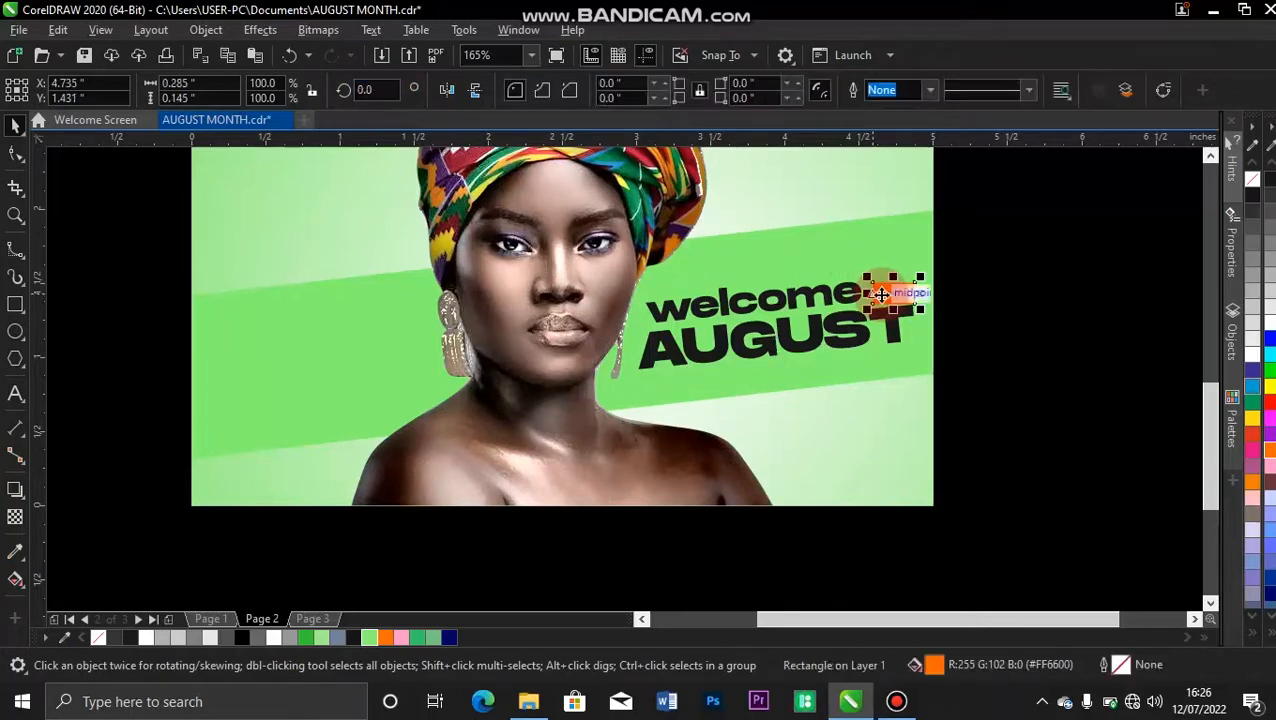
left_click(380, 90)
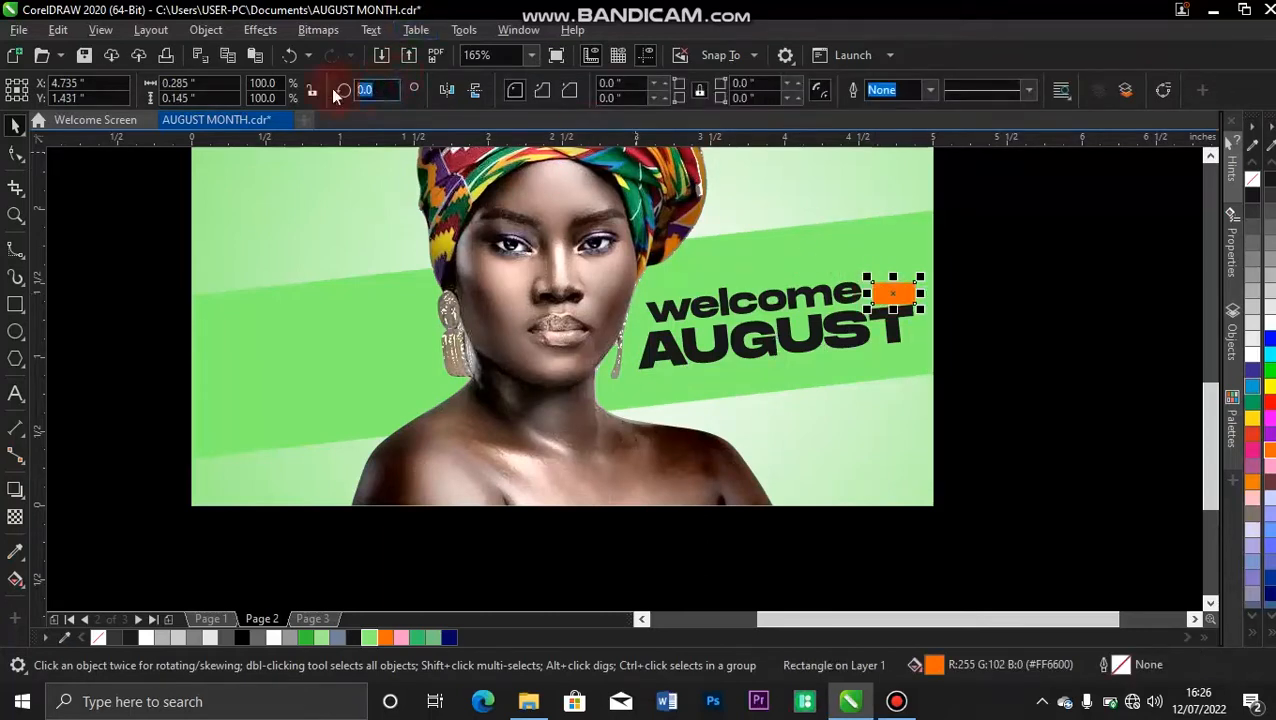
type("5.895")
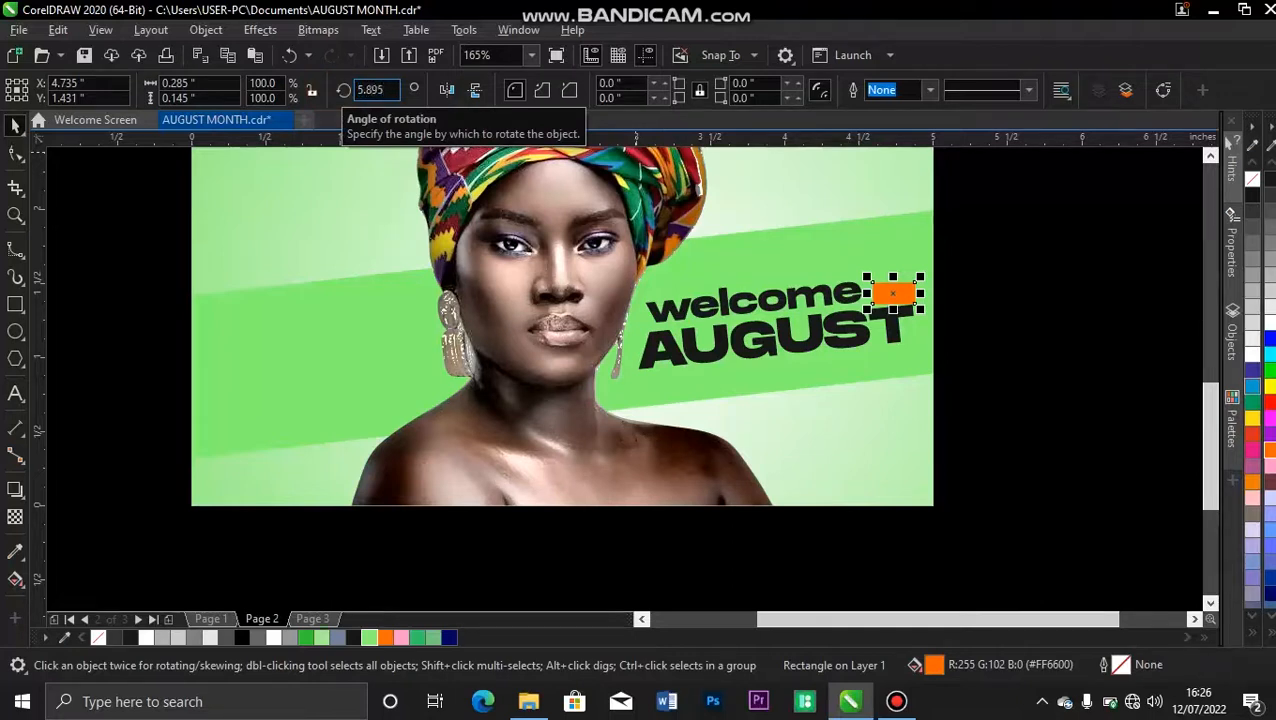
key("Return")
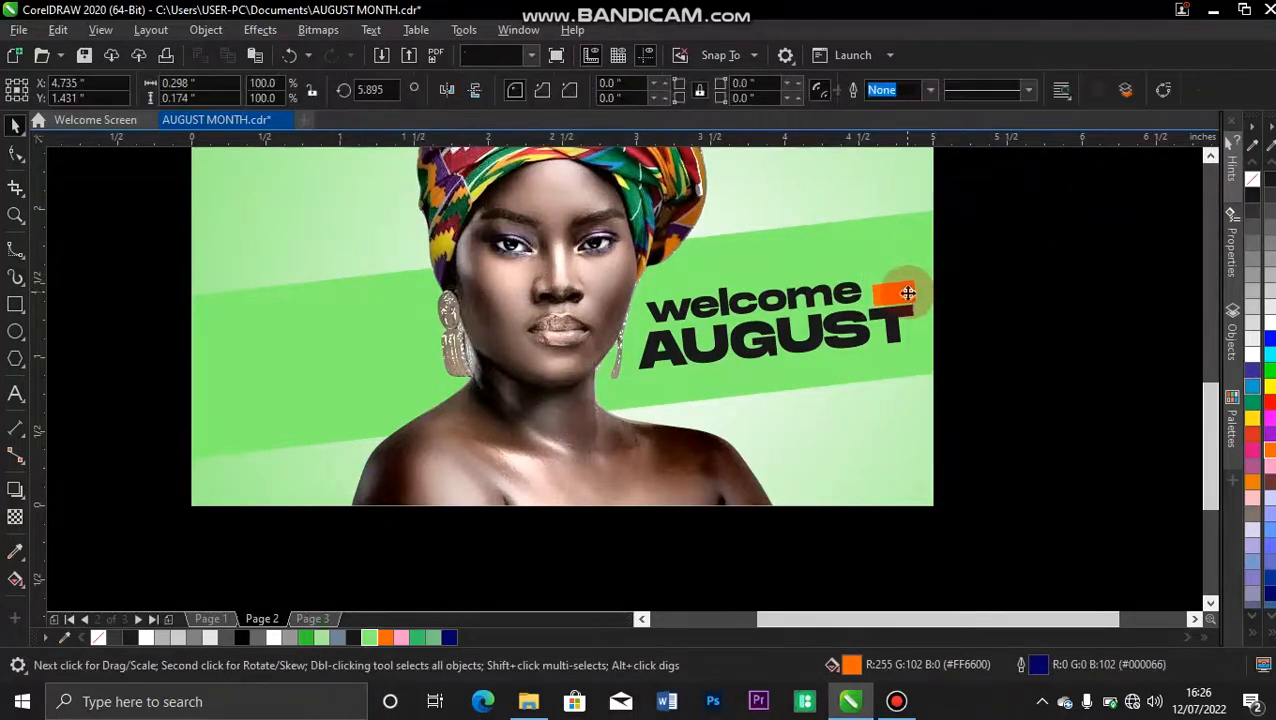
Step: Position the tilted orange rectangle in the gap after "welcome", directly above the T of AUGUST
left_click_drag(892, 290, 888, 287)
key("z")
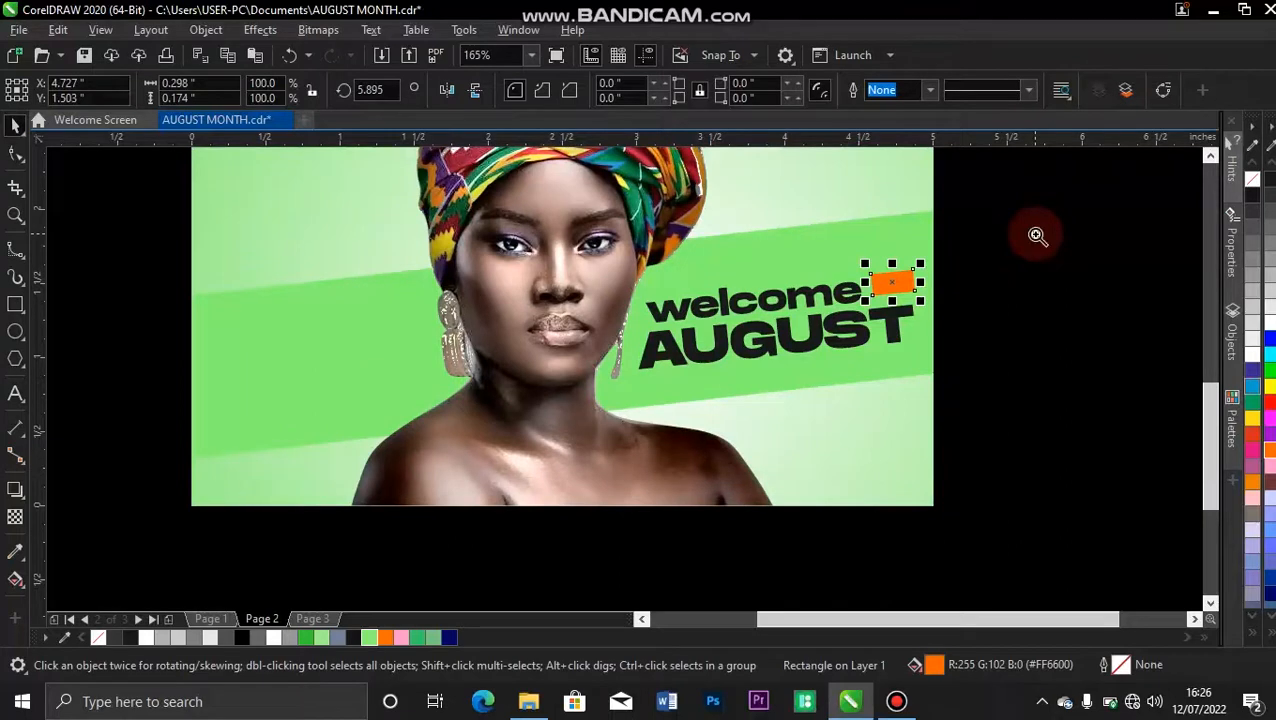
left_click_drag(988, 203, 760, 400)
key("space")
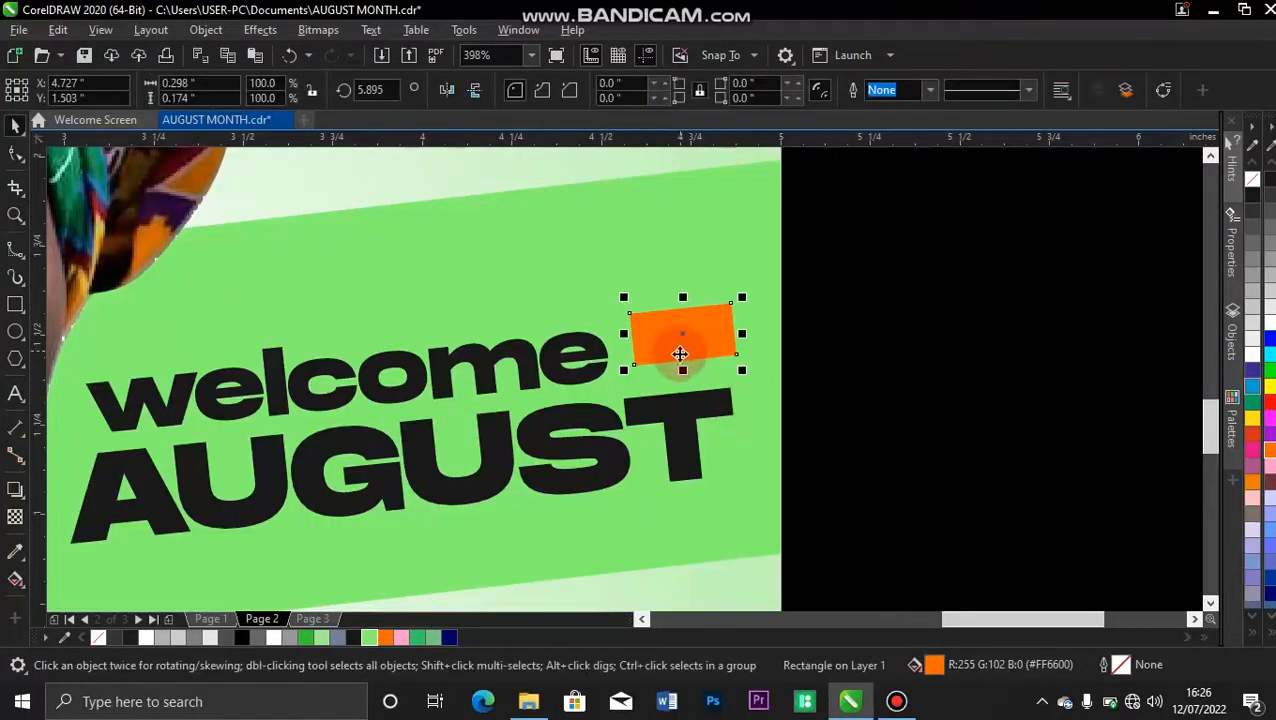
left_click_drag(672, 369, 673, 344)
left_click(953, 291)
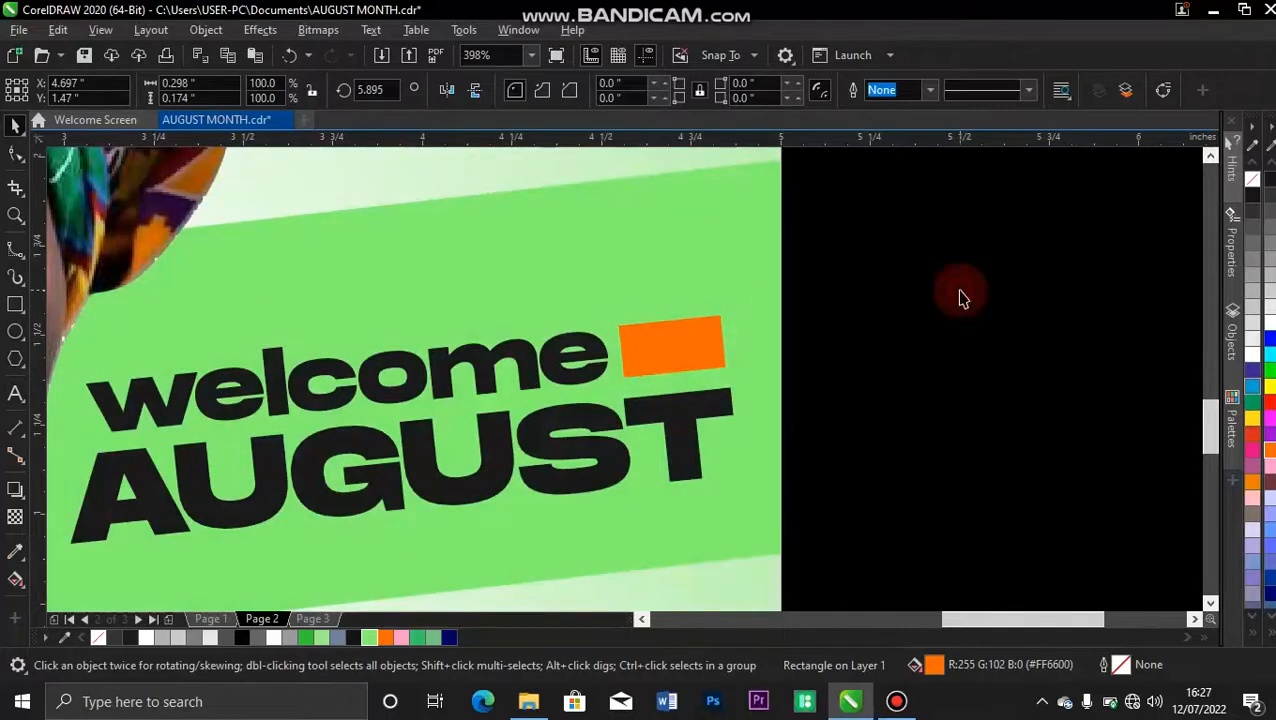
Step: Duplicate the "welcome" text above itself and replace the copy's wording with "to"
left_click(507, 358)
left_click_drag(372, 372, 587, 279)
right_click(587, 279)
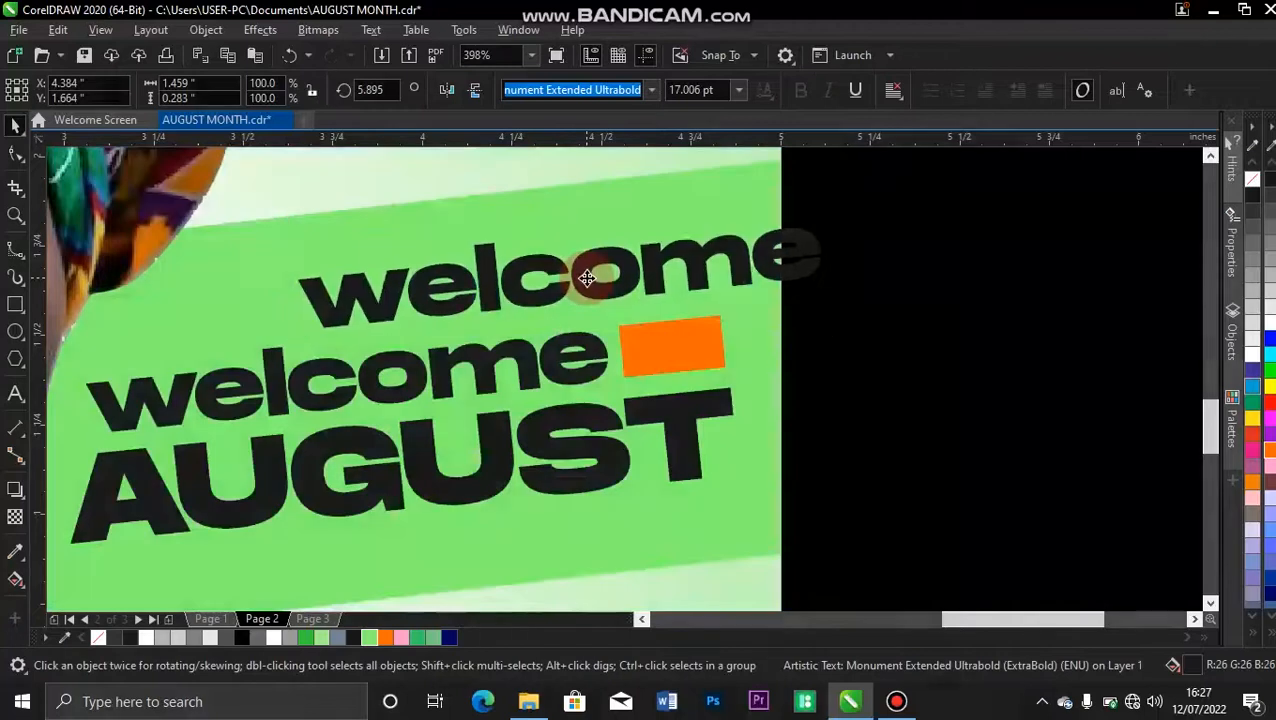
double_click(587, 280)
key("ctrl+a")
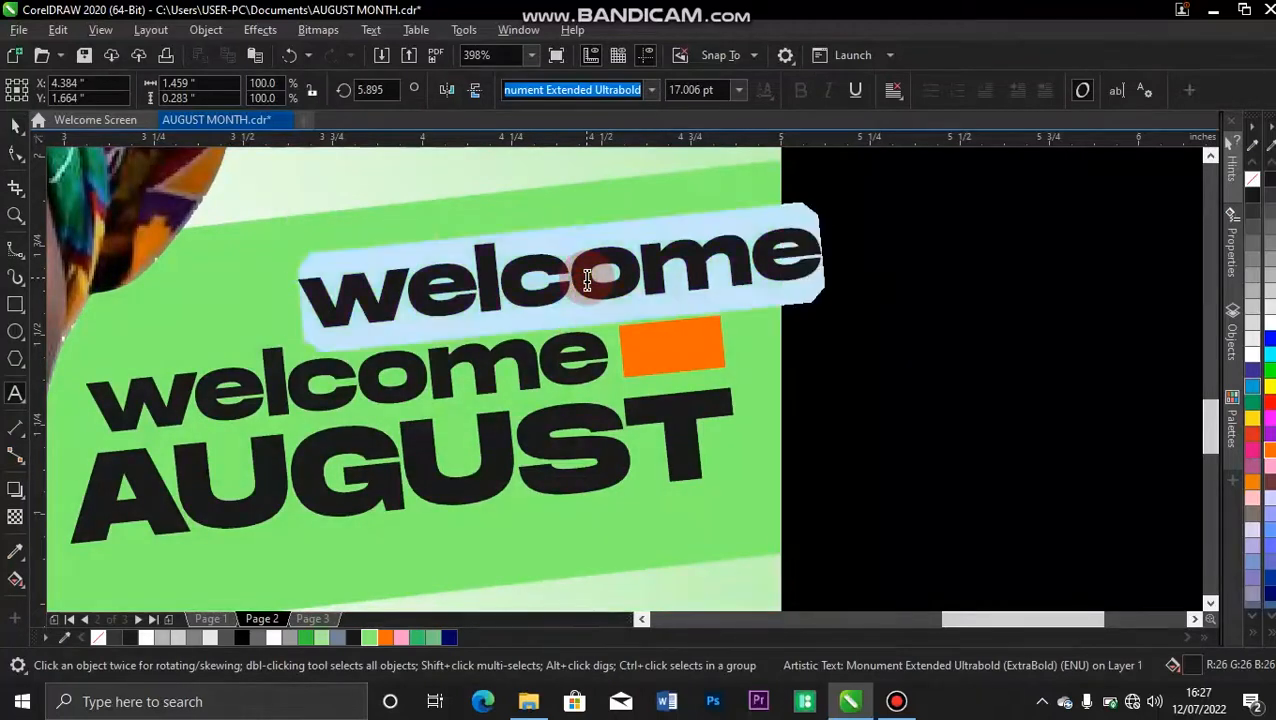
type("to")
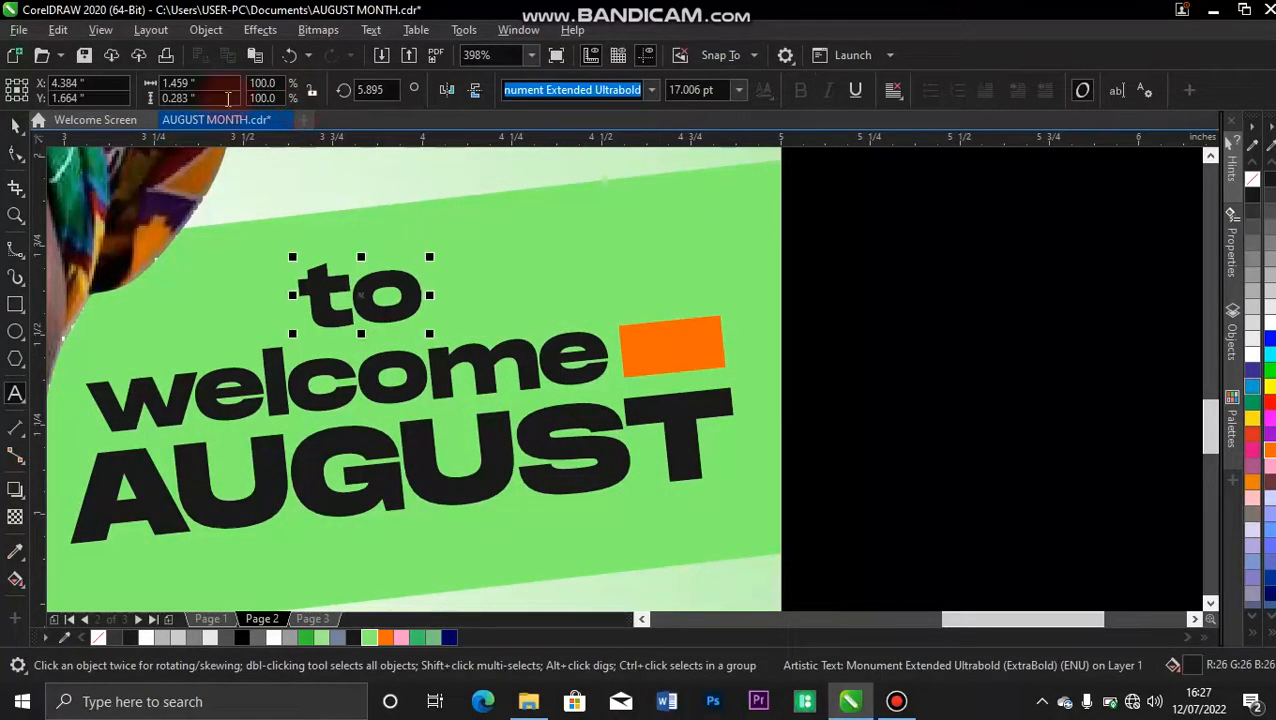
left_click(22, 128)
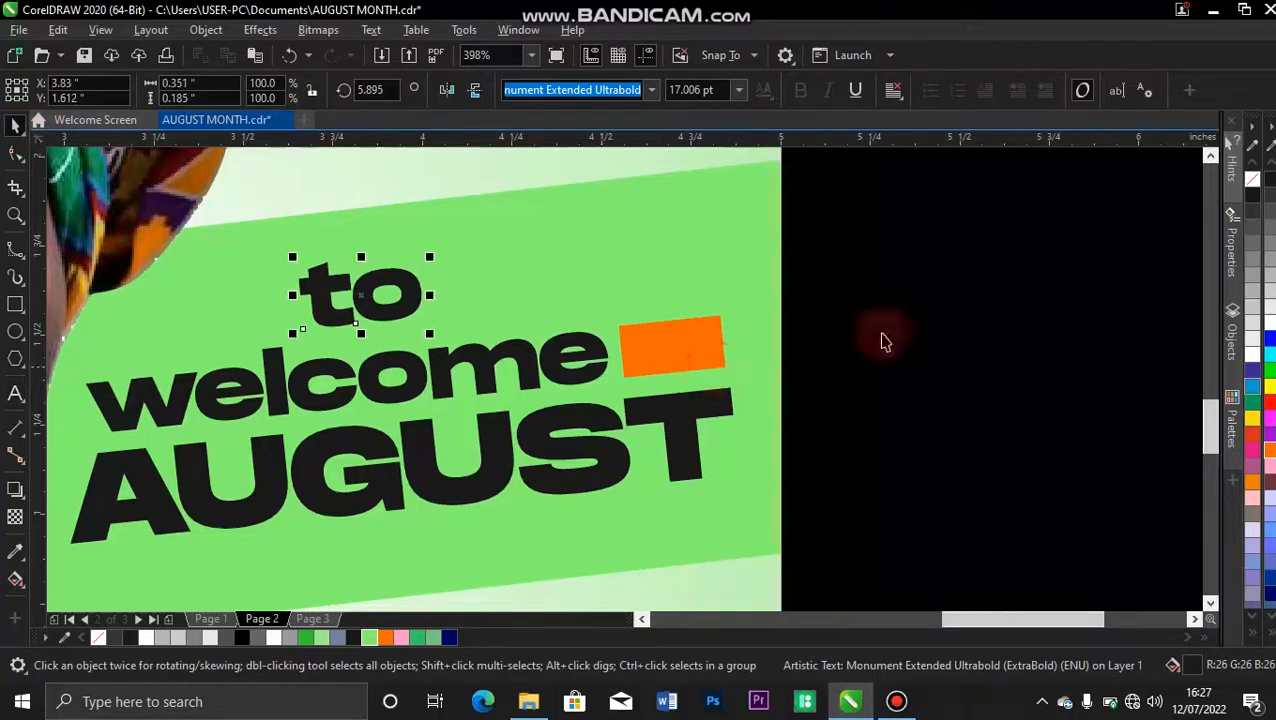
Step: Fill the "to" text with white, scale it down to about 11 pt and centre it on the orange rectangle
left_click(1267, 322)
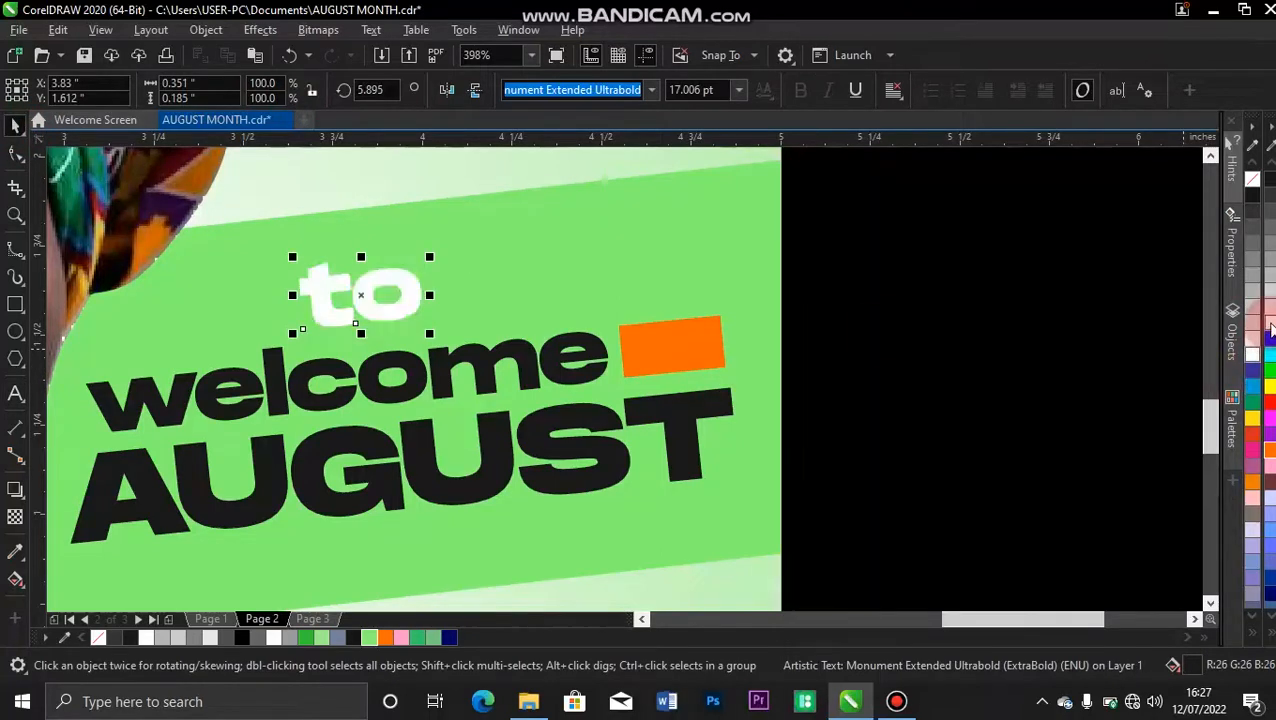
left_click_drag(291, 257, 722, 315)
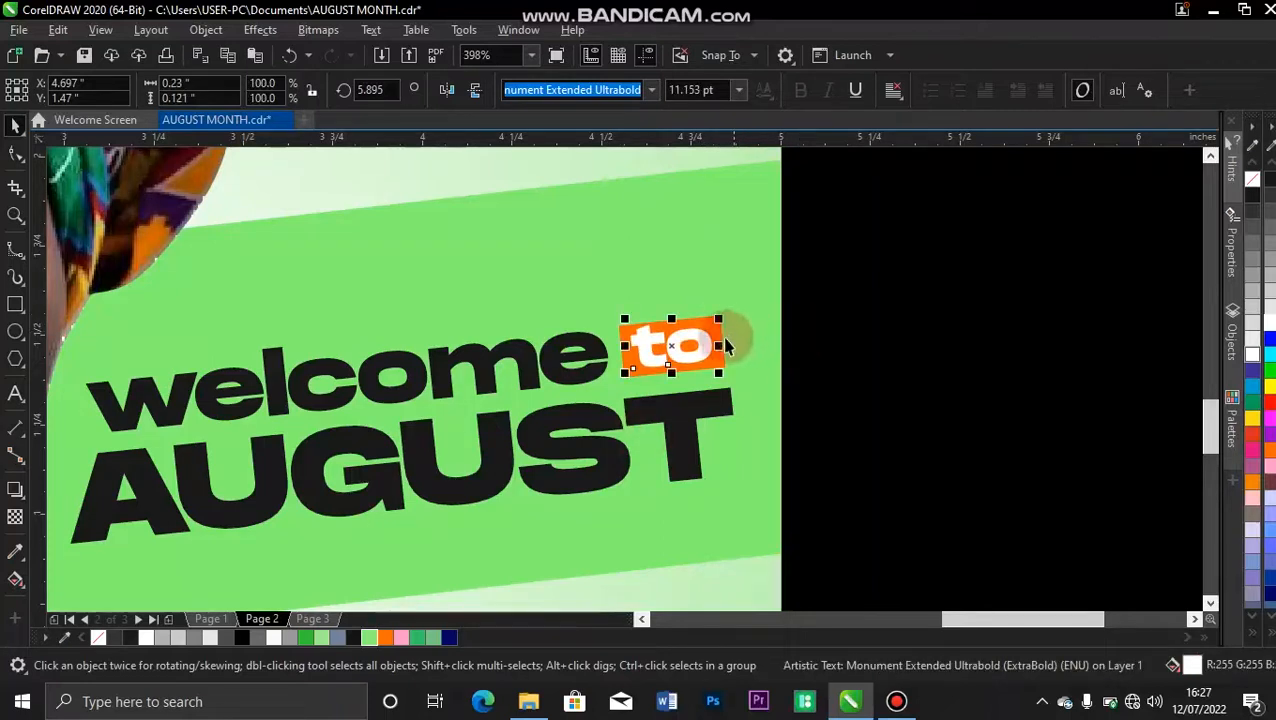
left_click_drag(803, 285, 598, 407)
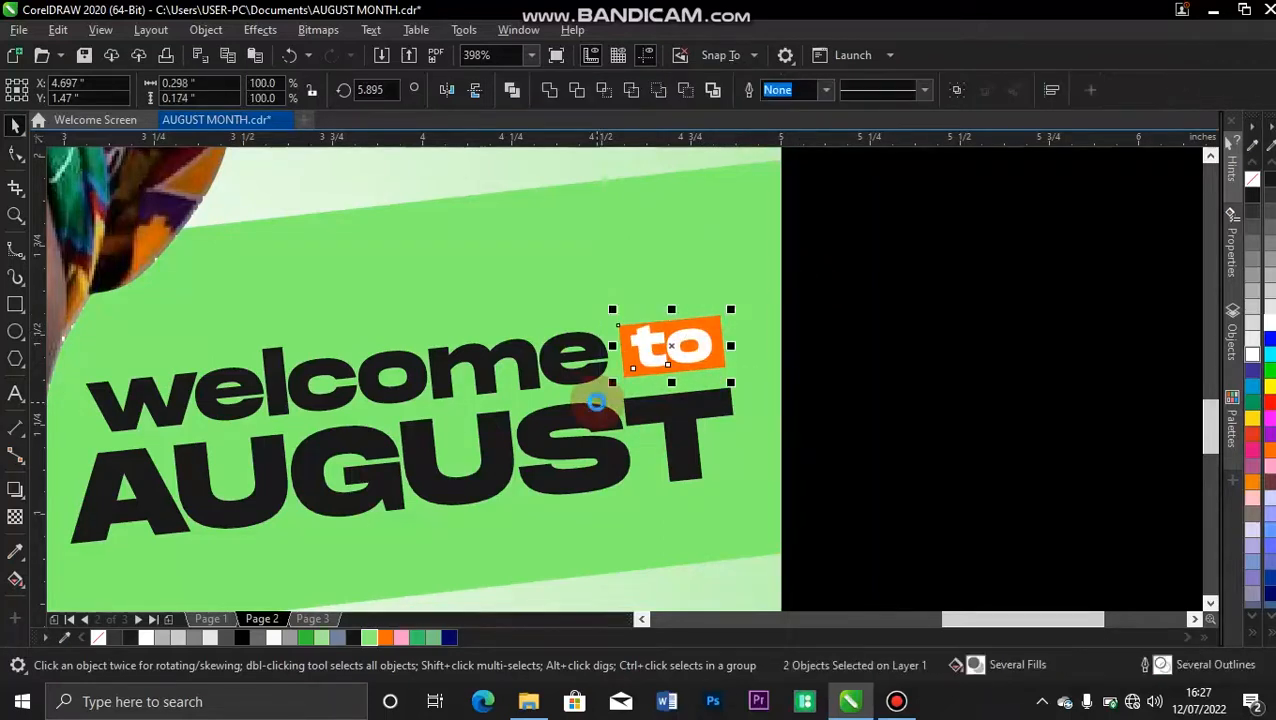
left_click(918, 364)
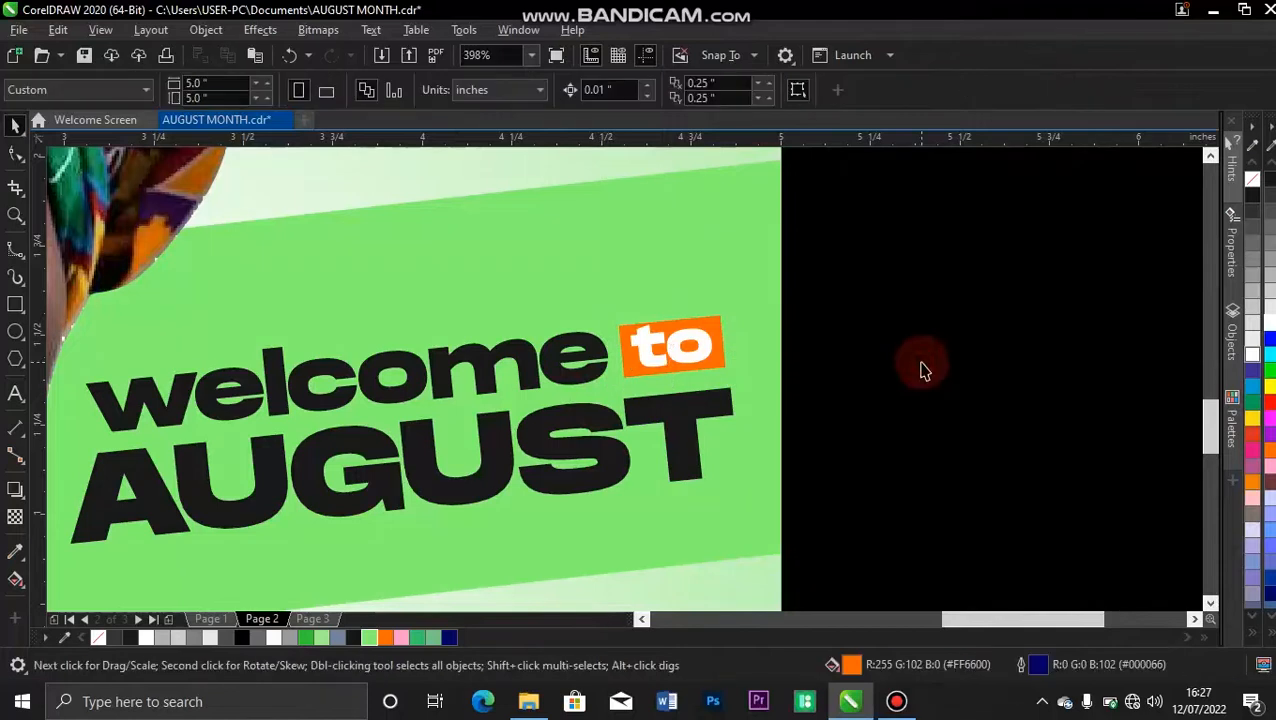
Step: Nudge the whole "welcome to AUGUST" headline, including its orange rectangle, up by about 0.14 inch on the green band
key("shift+F4")
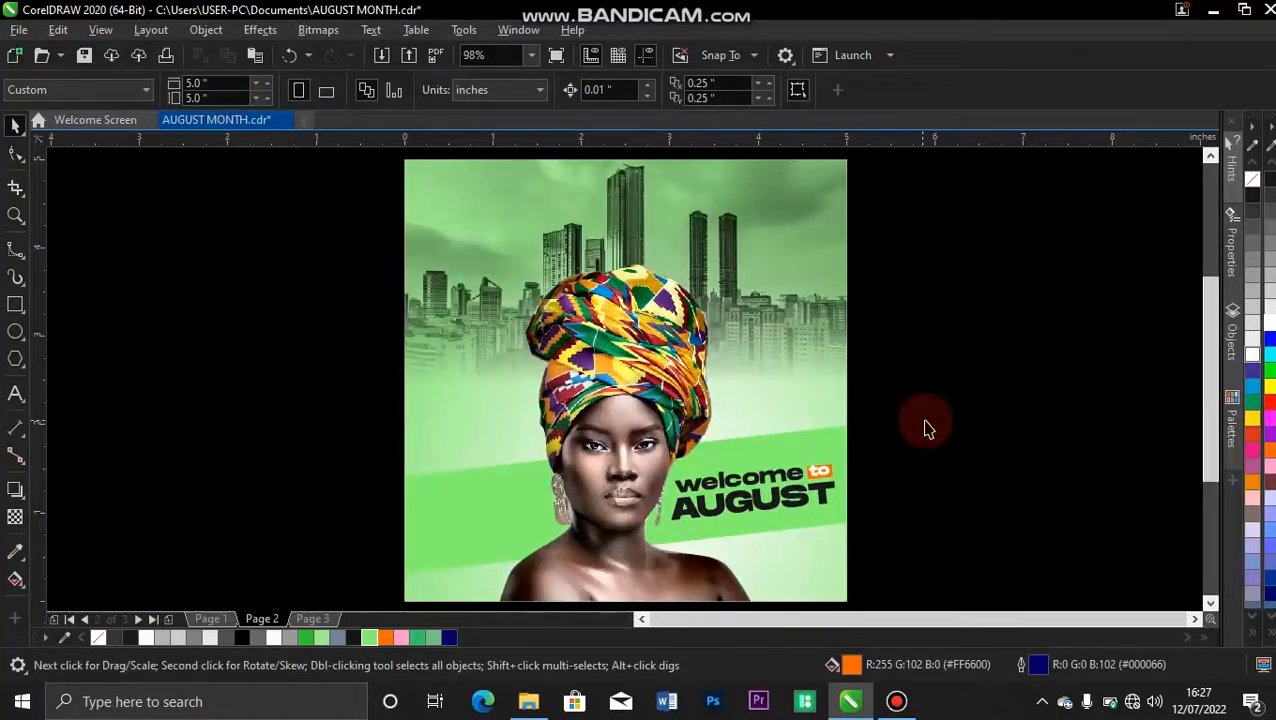
left_click_drag(914, 435, 637, 570)
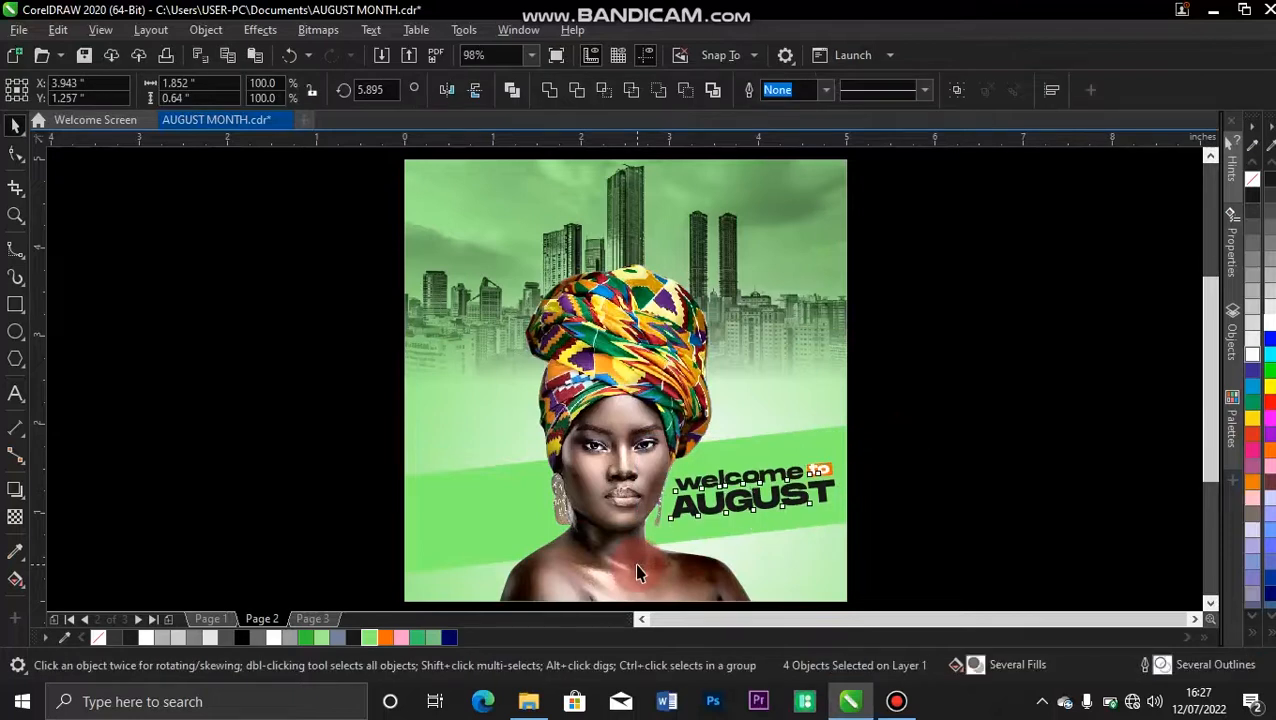
key("Up")
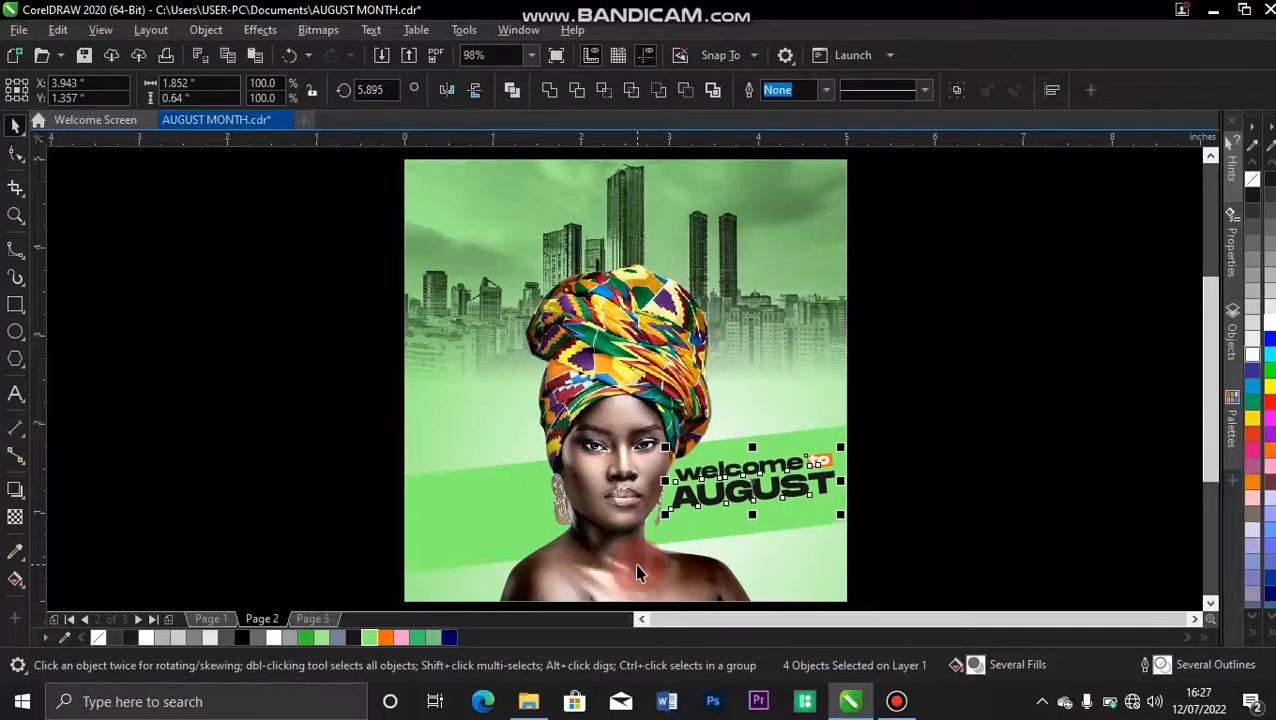
key("Up")
key("Up")
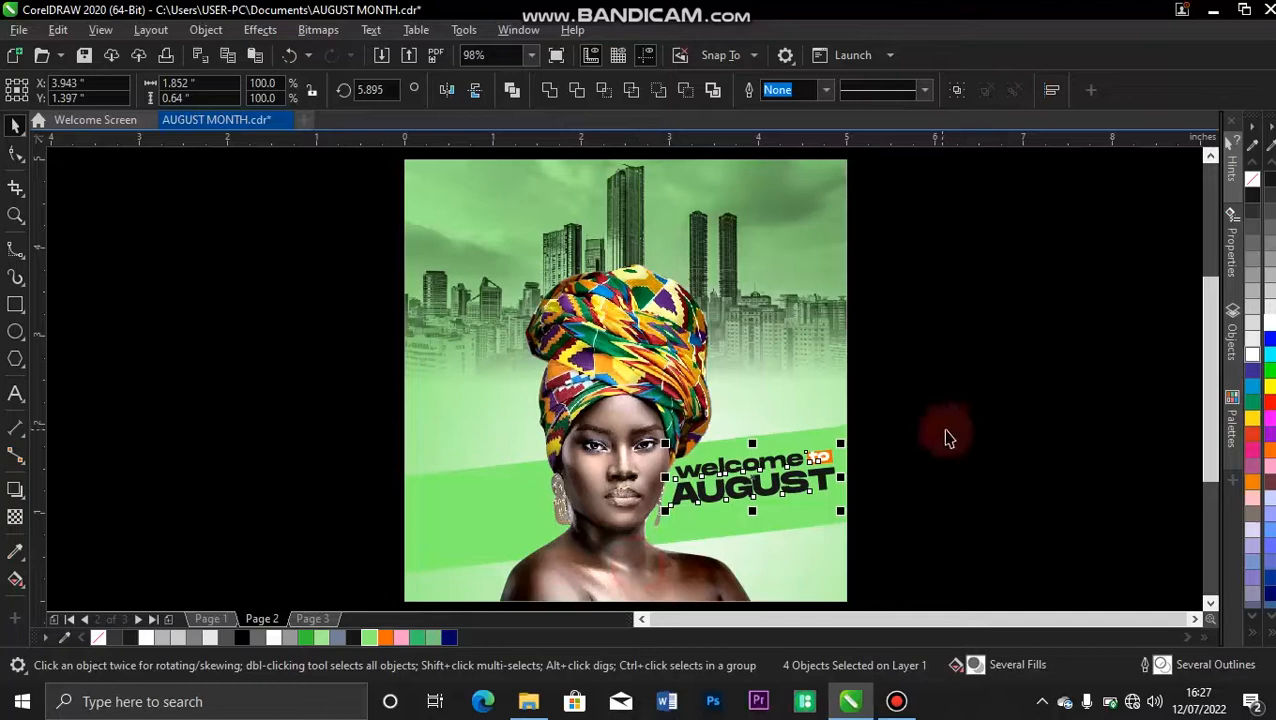
left_click(945, 429)
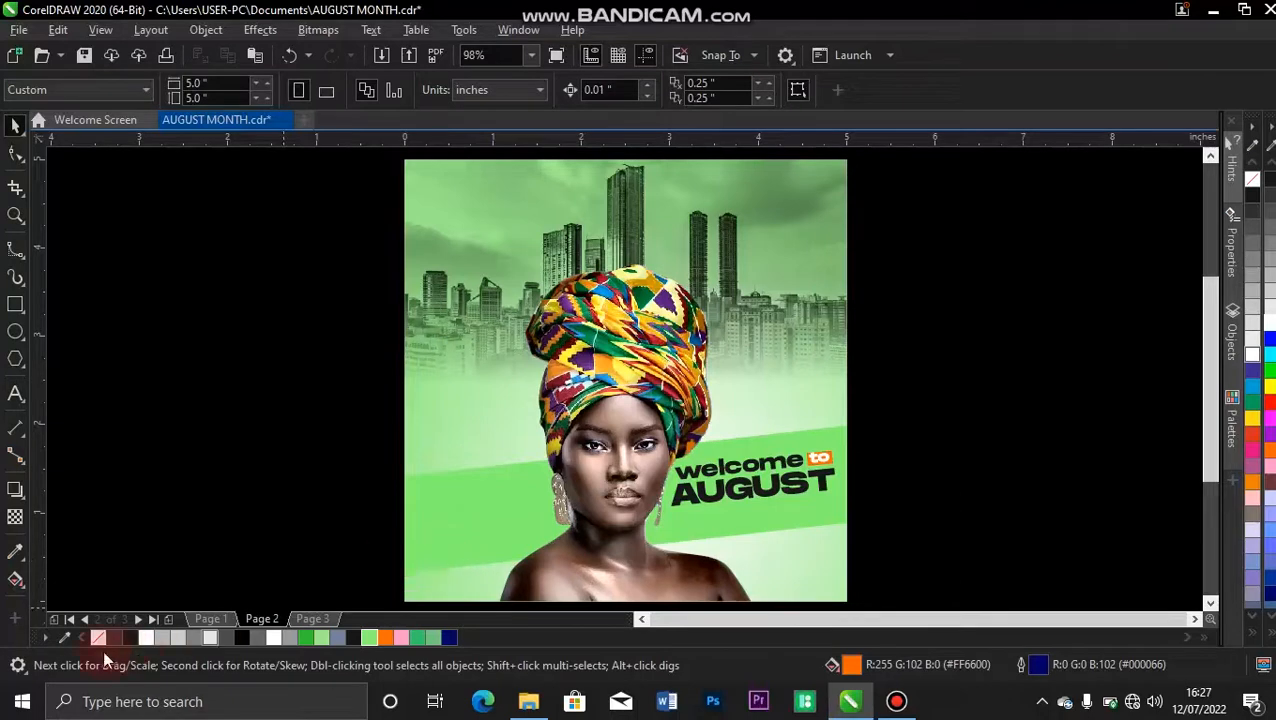
Step: Duplicate "welcome" onto the band left of the portrait and reword it as "remember, whatever / your mind can conceive / and believe, your mind / can achieve"
left_click_drag(730, 476, 476, 498)
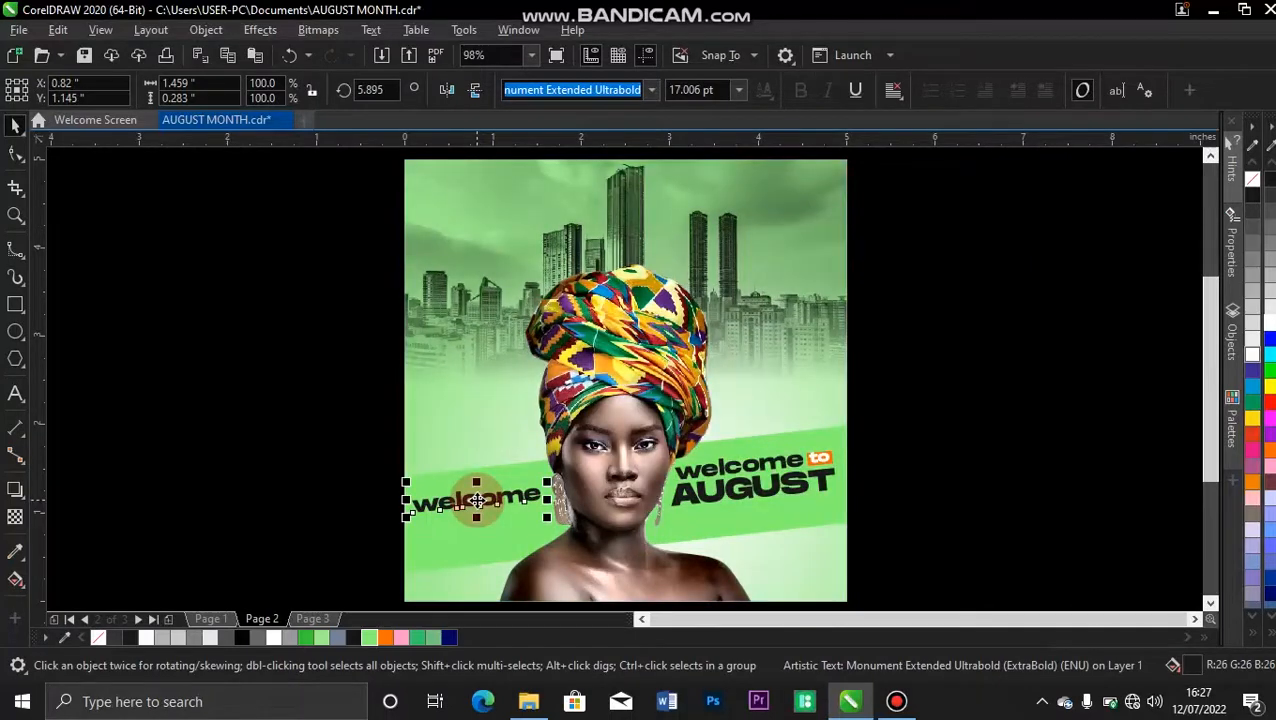
double_click(477, 500)
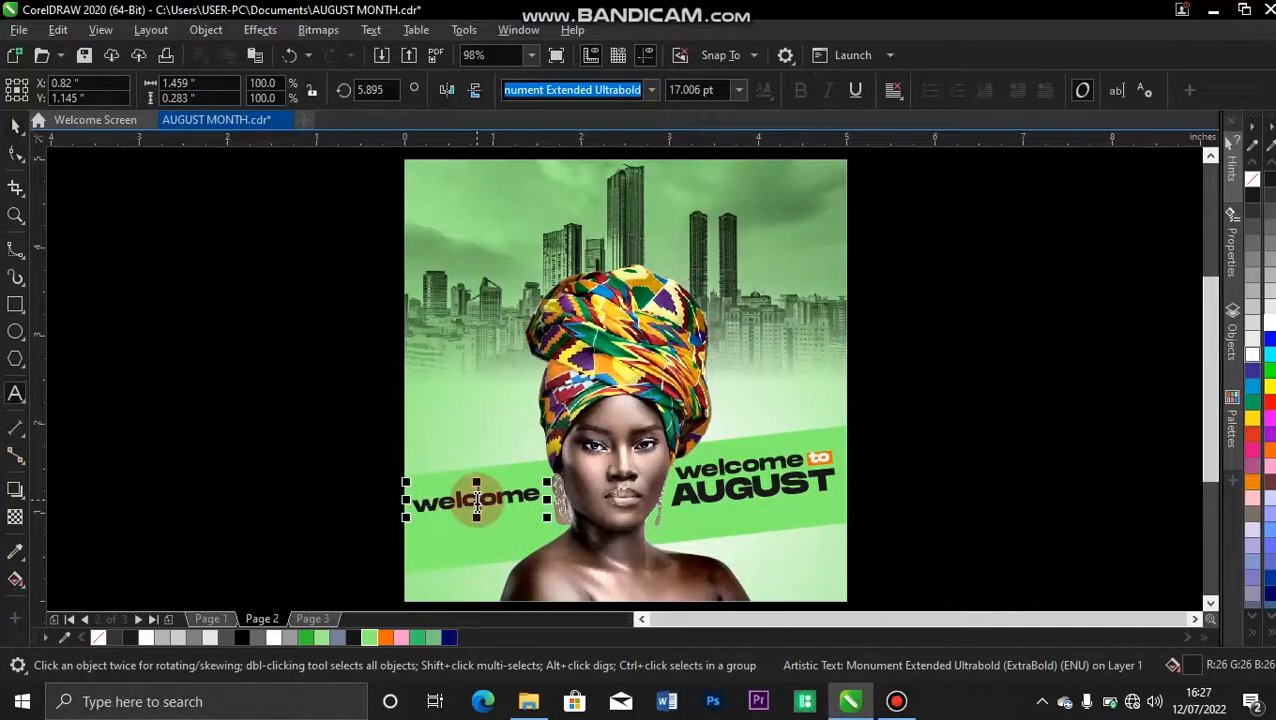
double_click(477, 502)
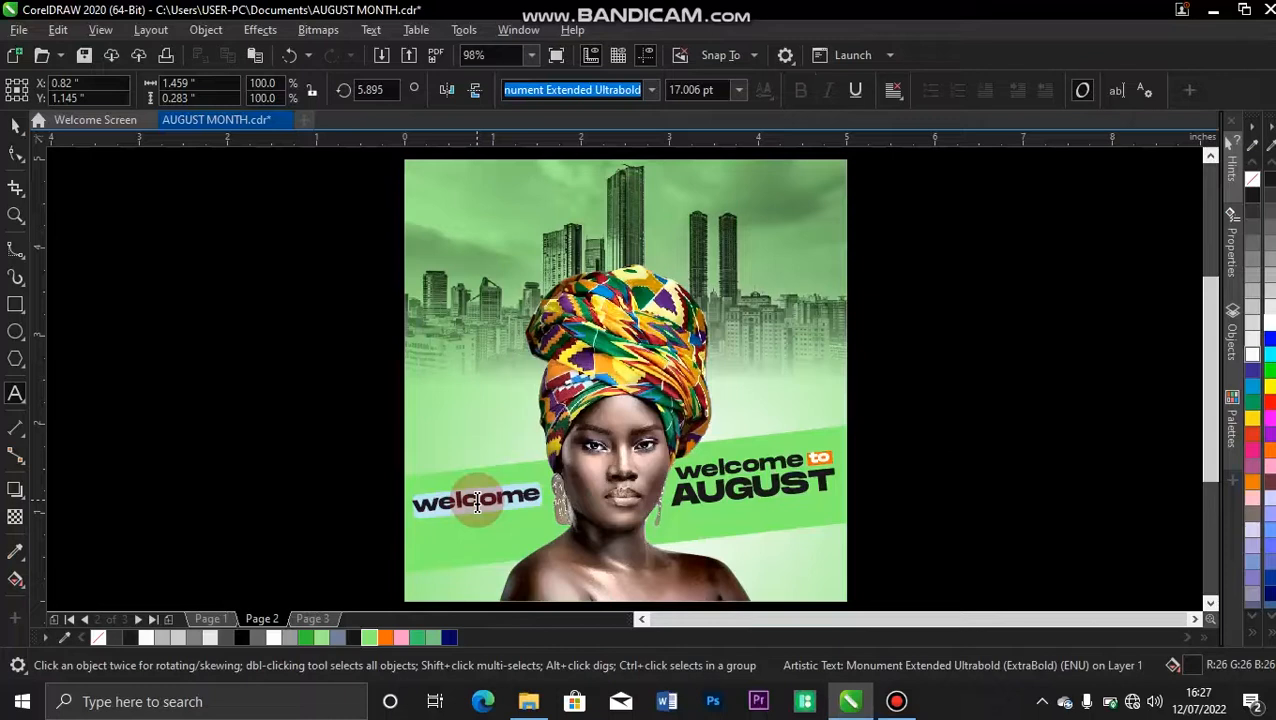
type("rem")
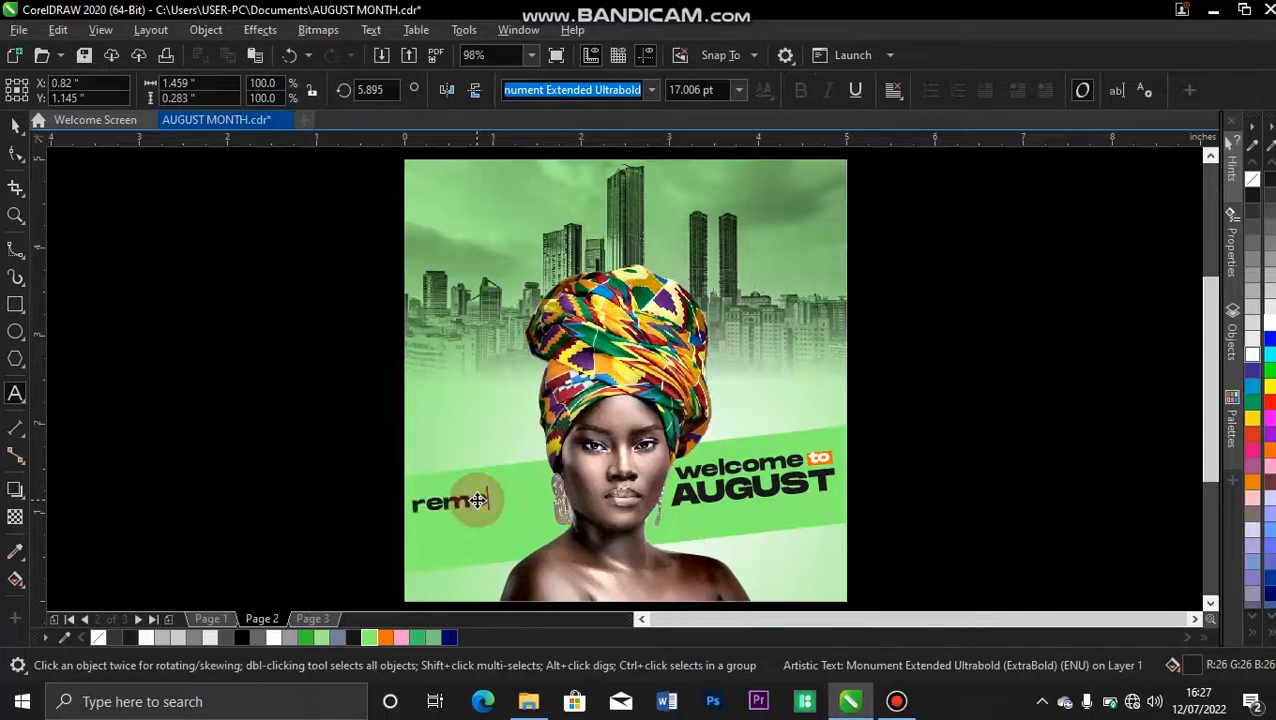
type("ember")
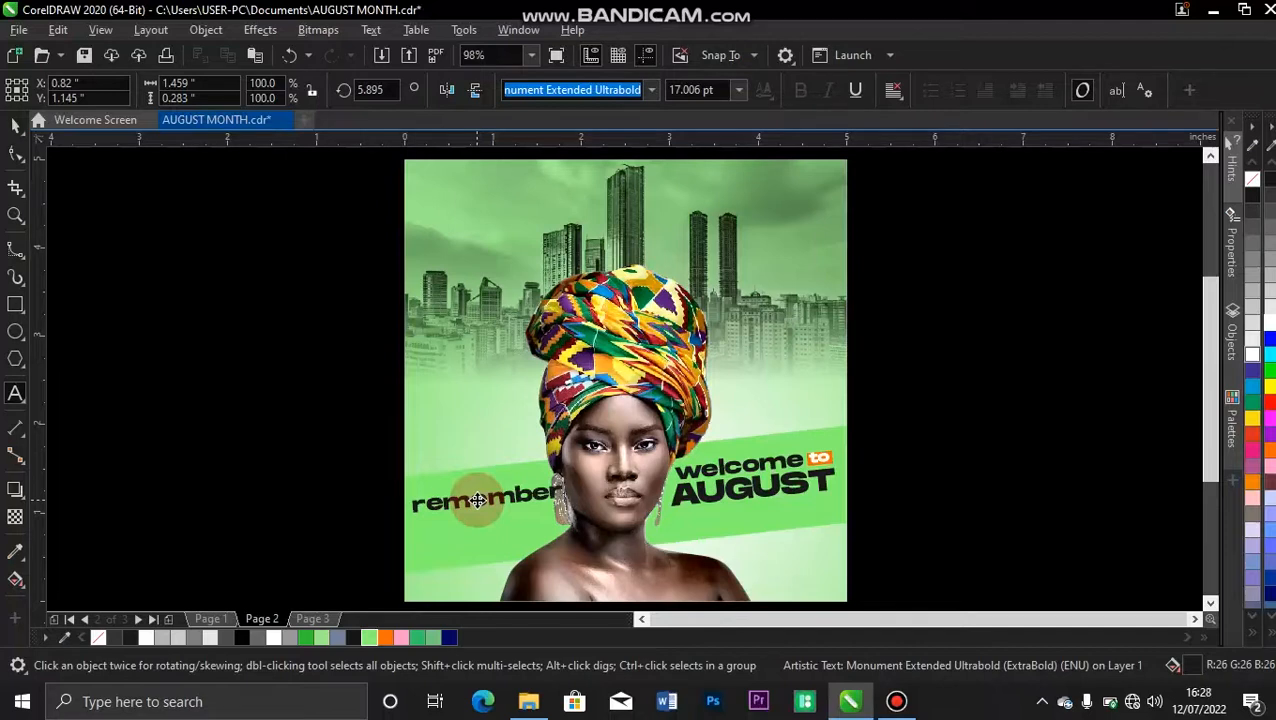
type(" what")
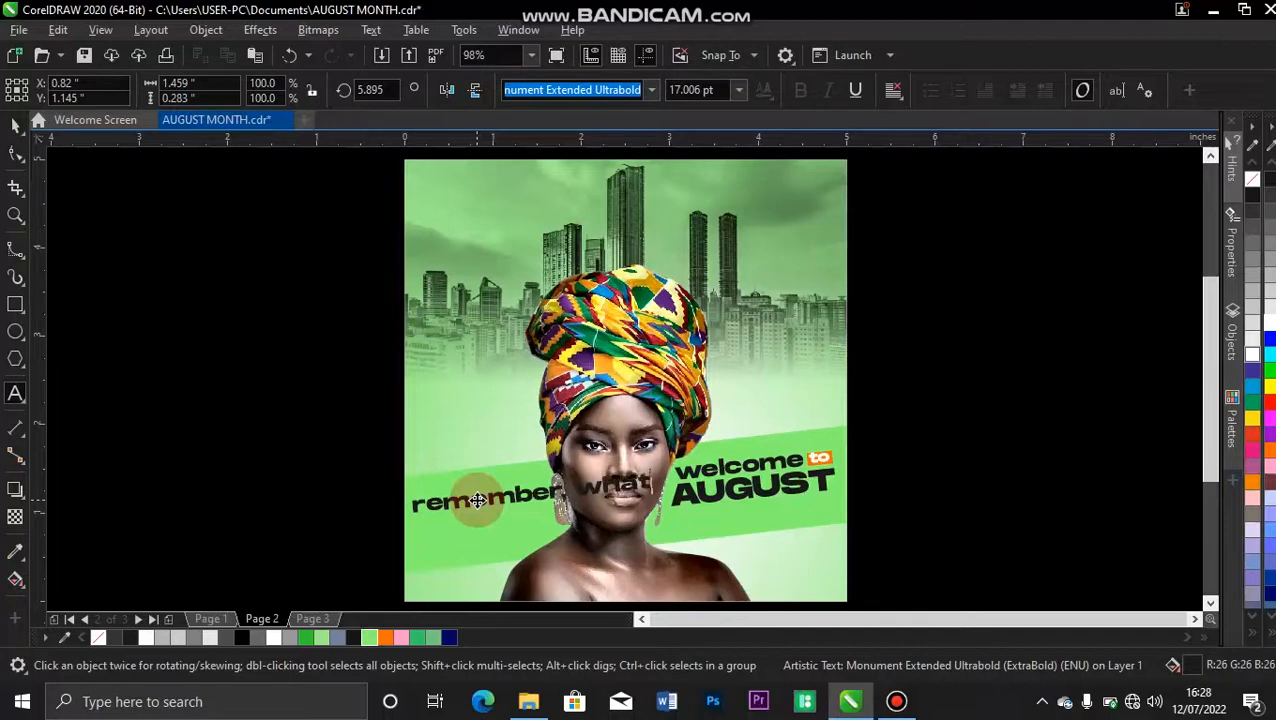
type("ever")
type("mind")
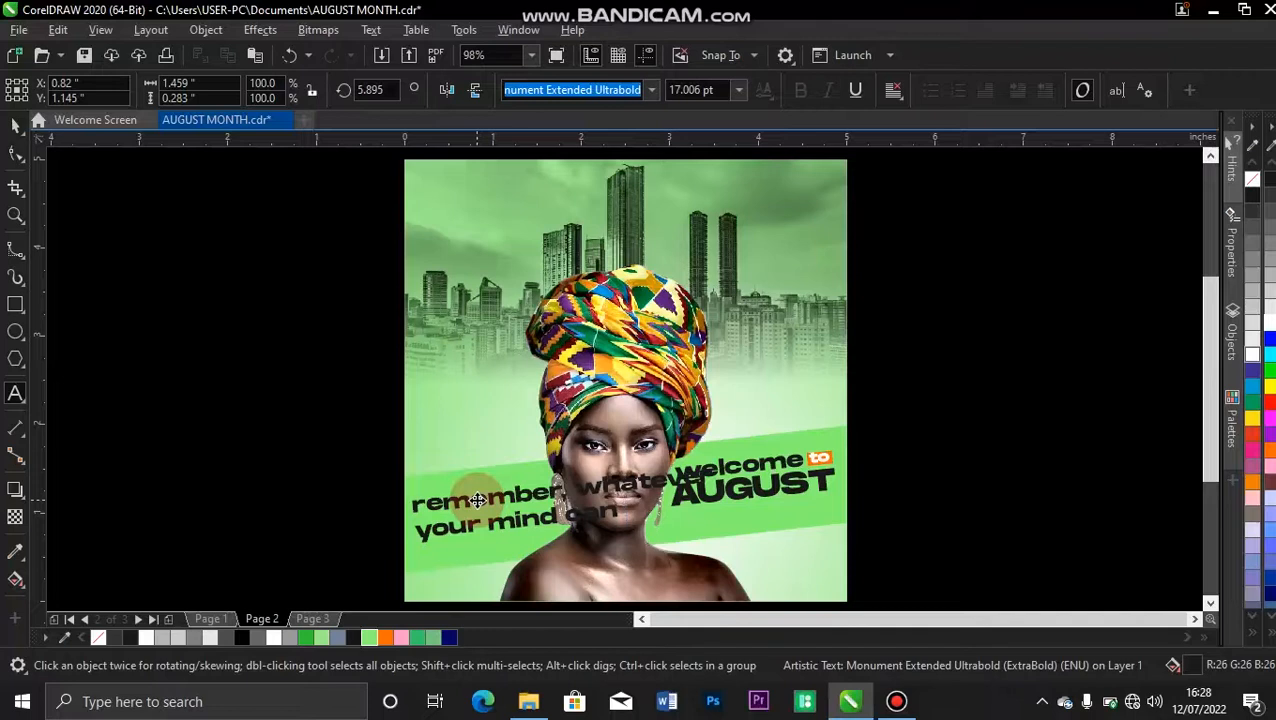
type("can conceive ")
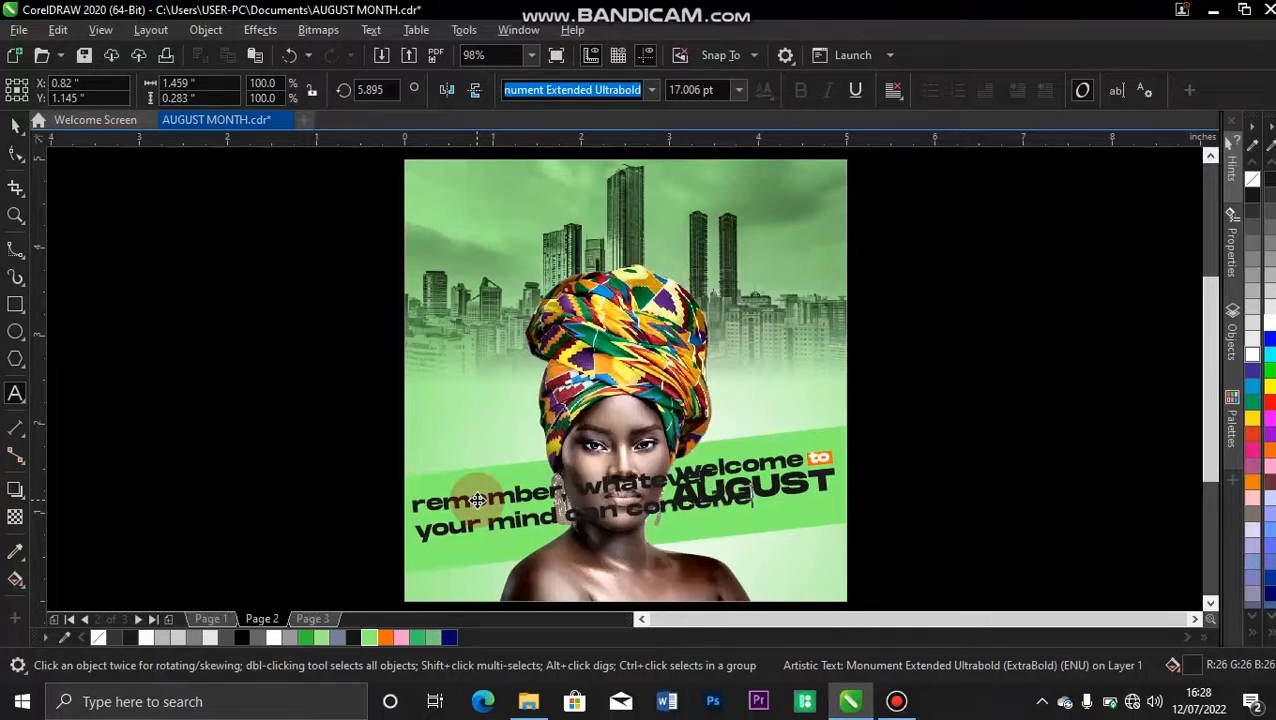
type("and belie")
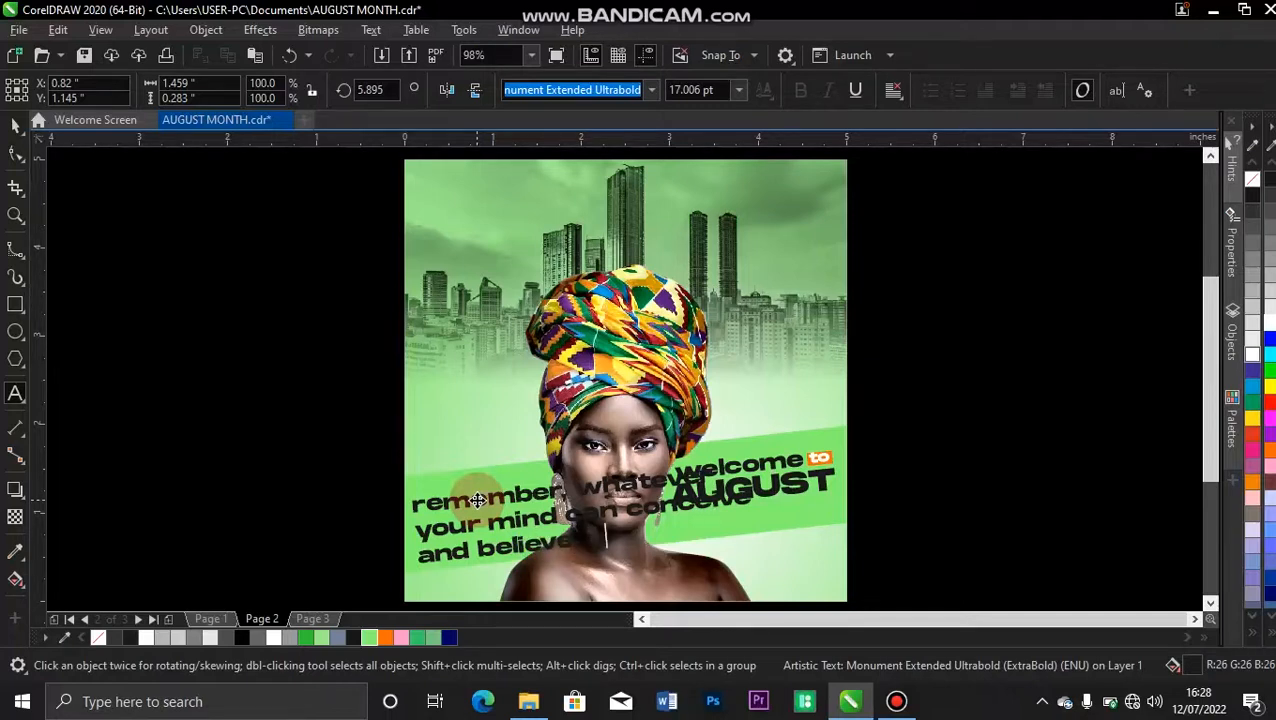
type("ve your mind ")
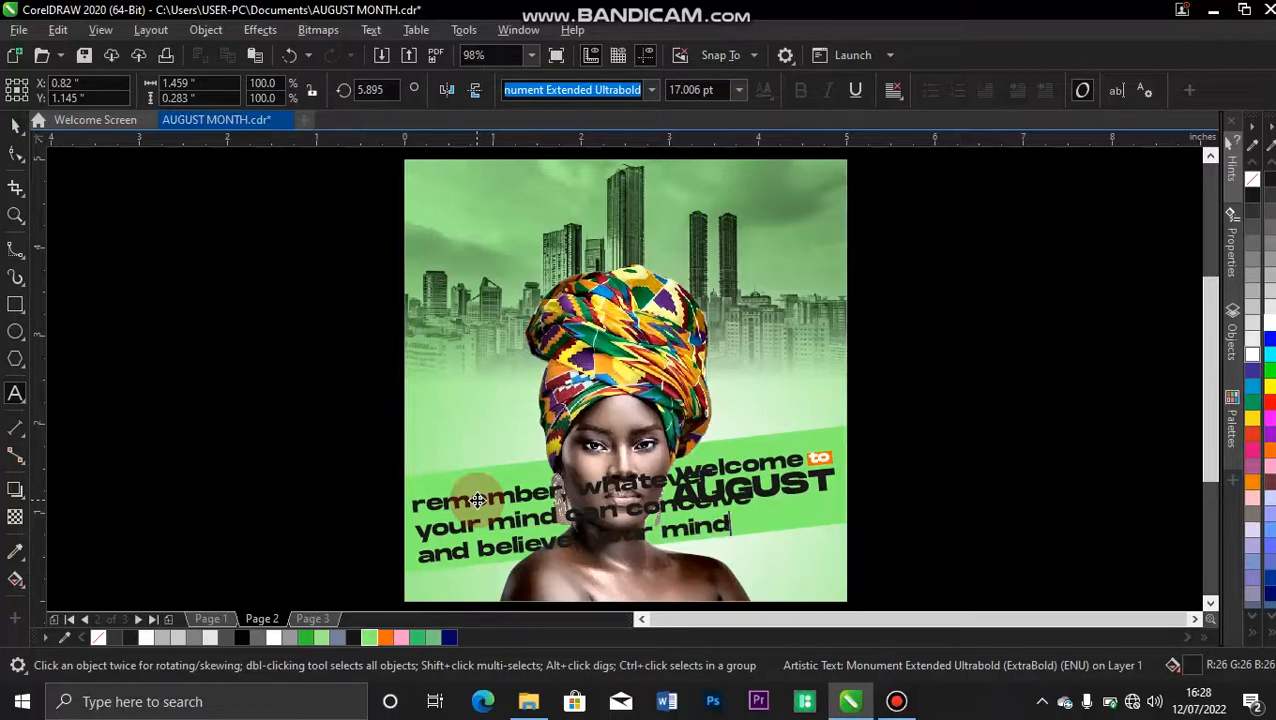
type("can achieve")
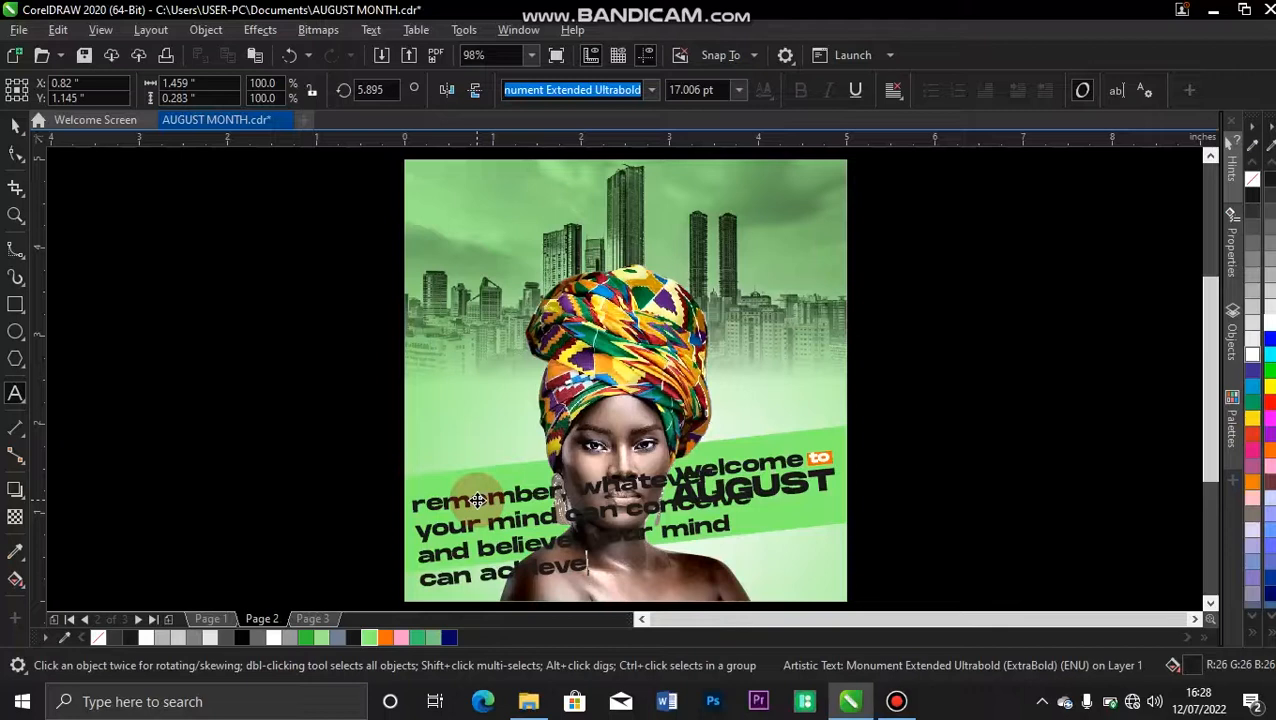
Step: Change the whole motivational quote to Title Case
key("ctrl+a")
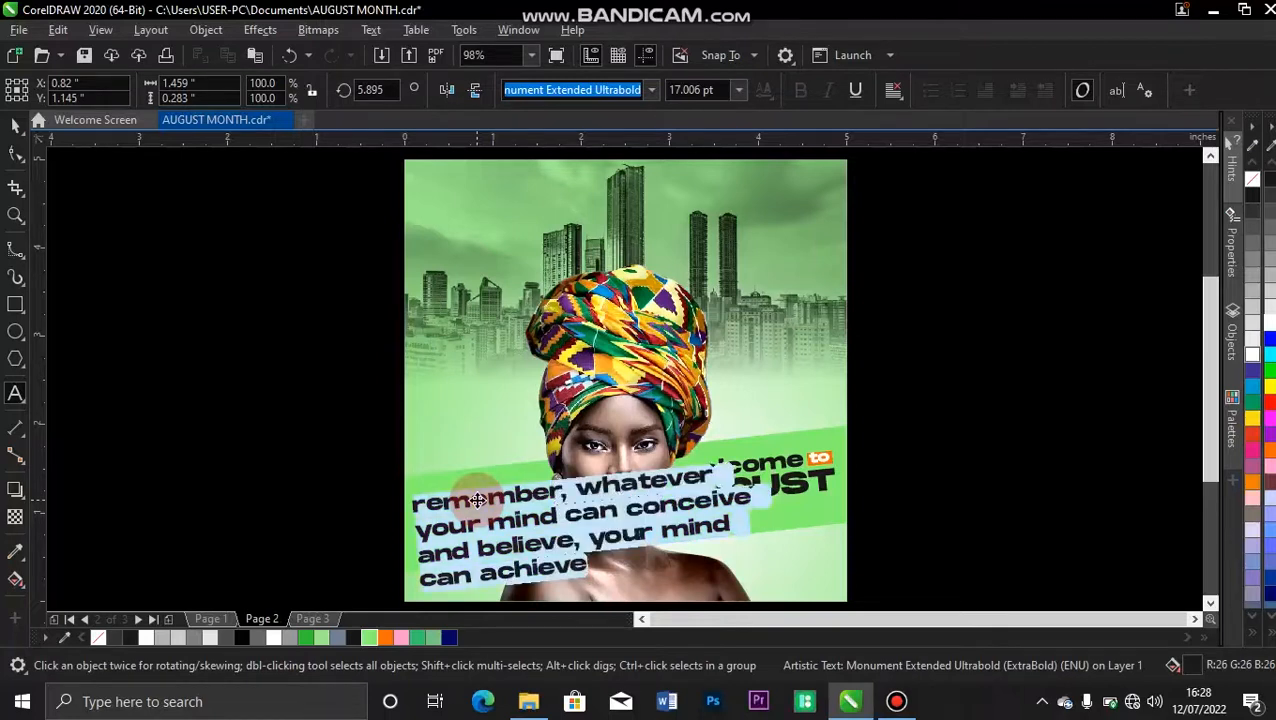
key("shift+F3")
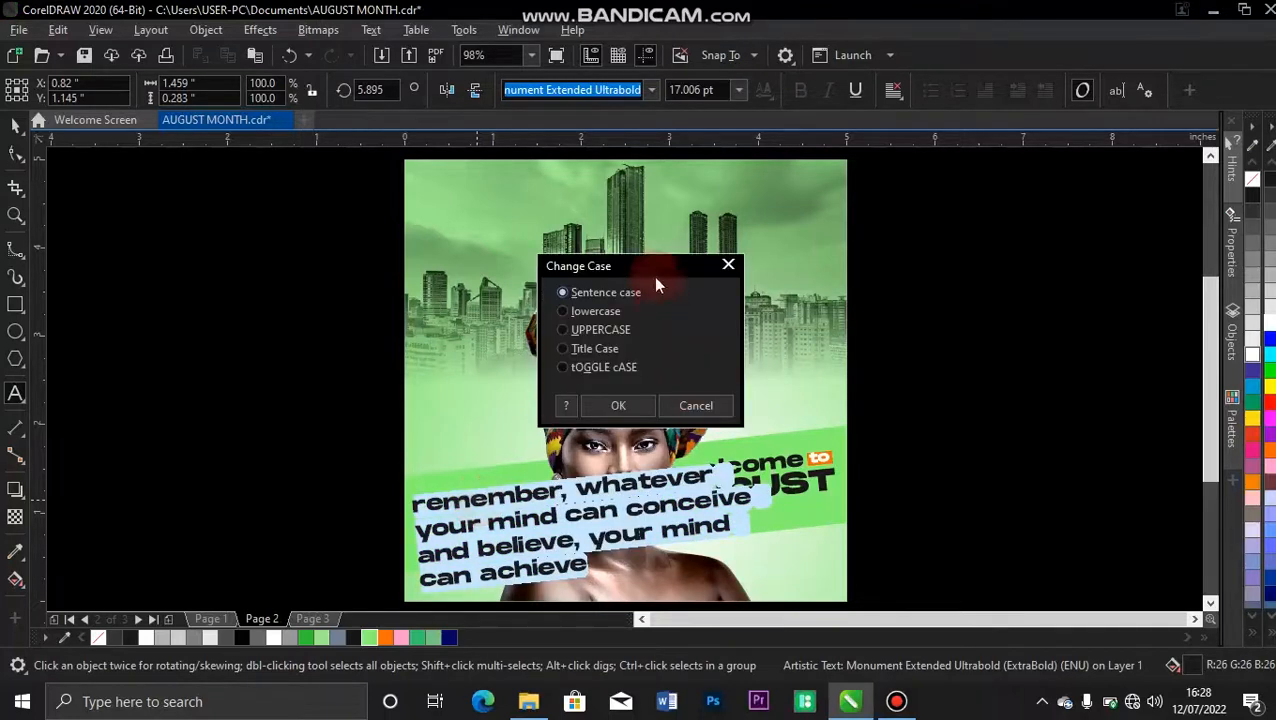
left_click(569, 349)
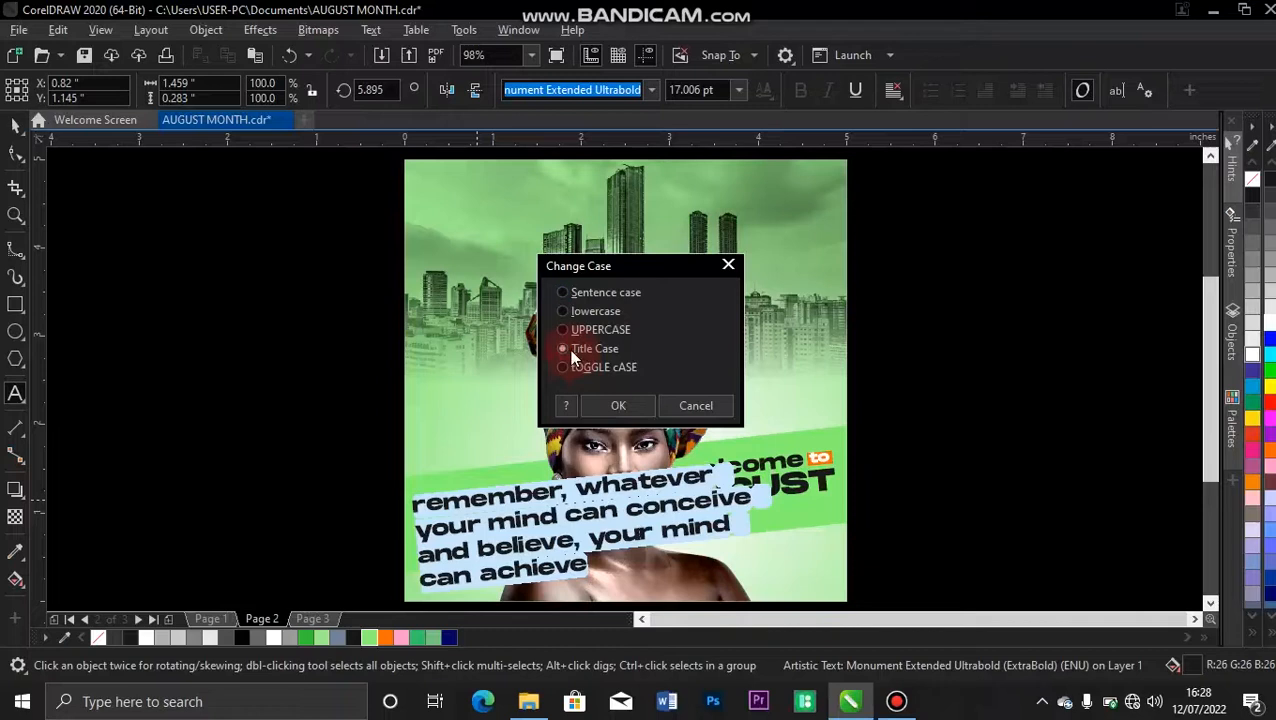
left_click(614, 406)
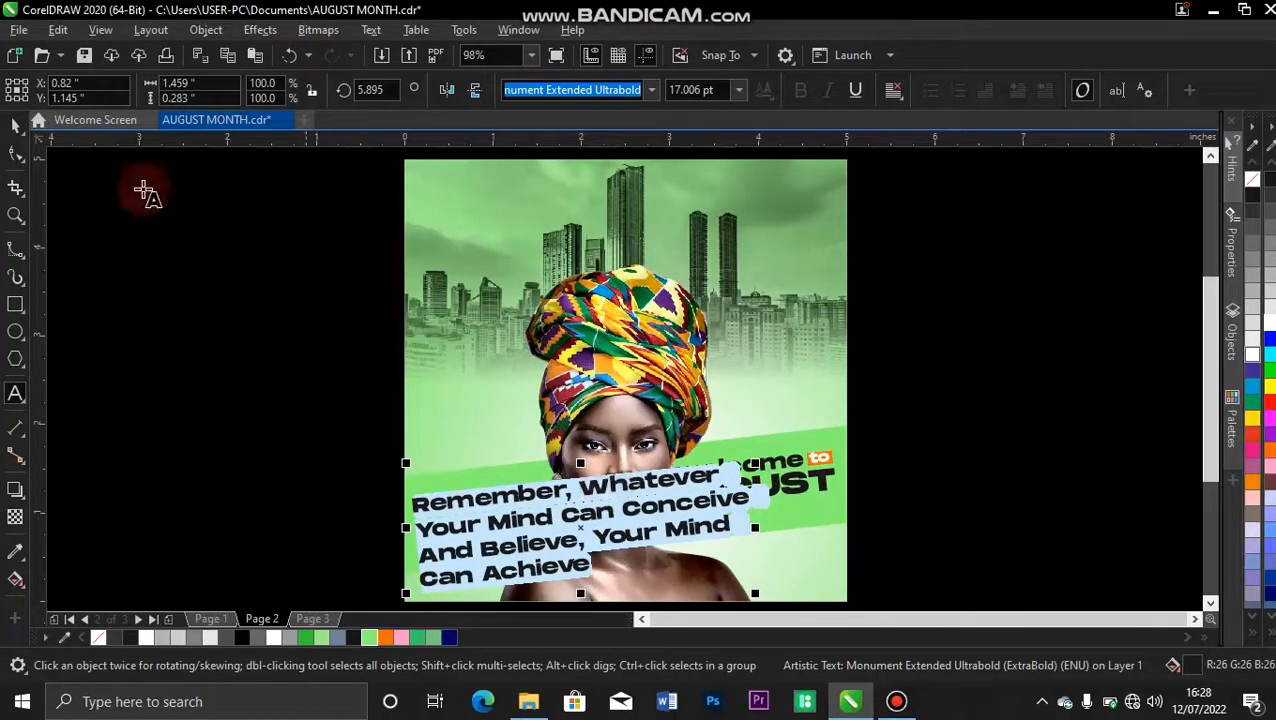
left_click(16, 127)
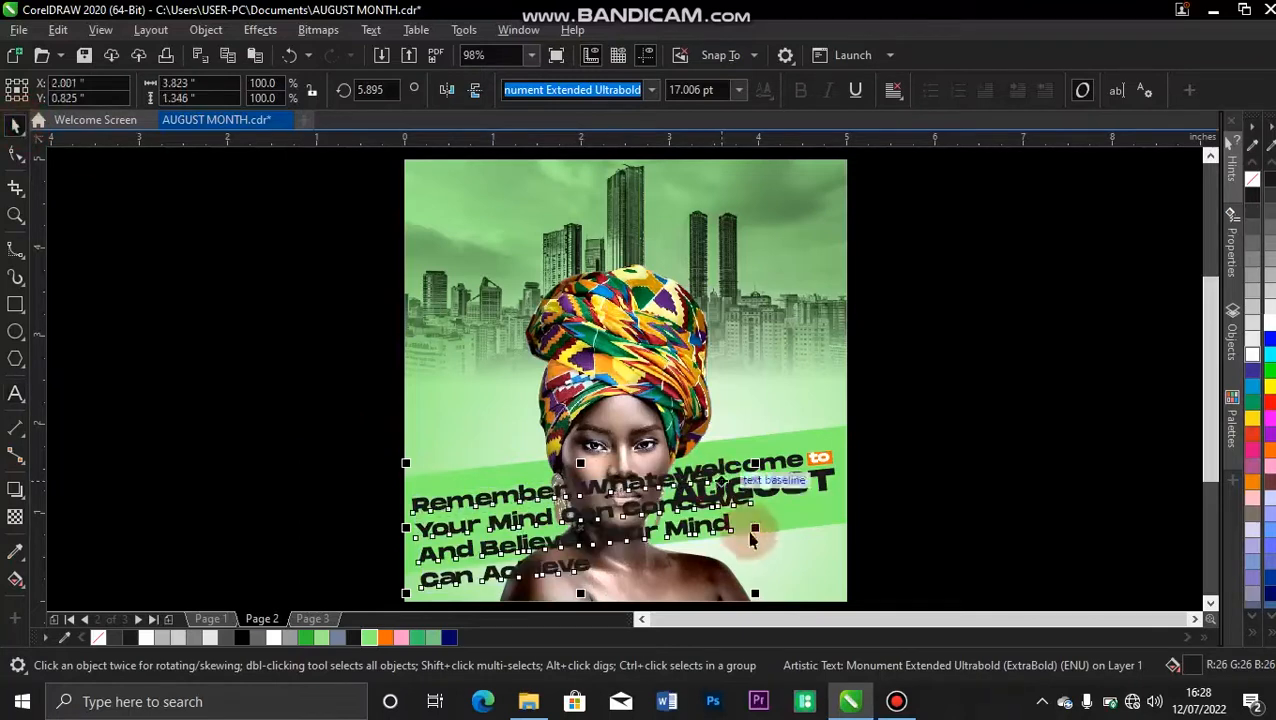
Step: Scale the quote down to about 6.8 pt and place it on the green band between the page edge and the portrait
left_click_drag(757, 595, 609, 534)
left_click_drag(519, 488, 519, 506)
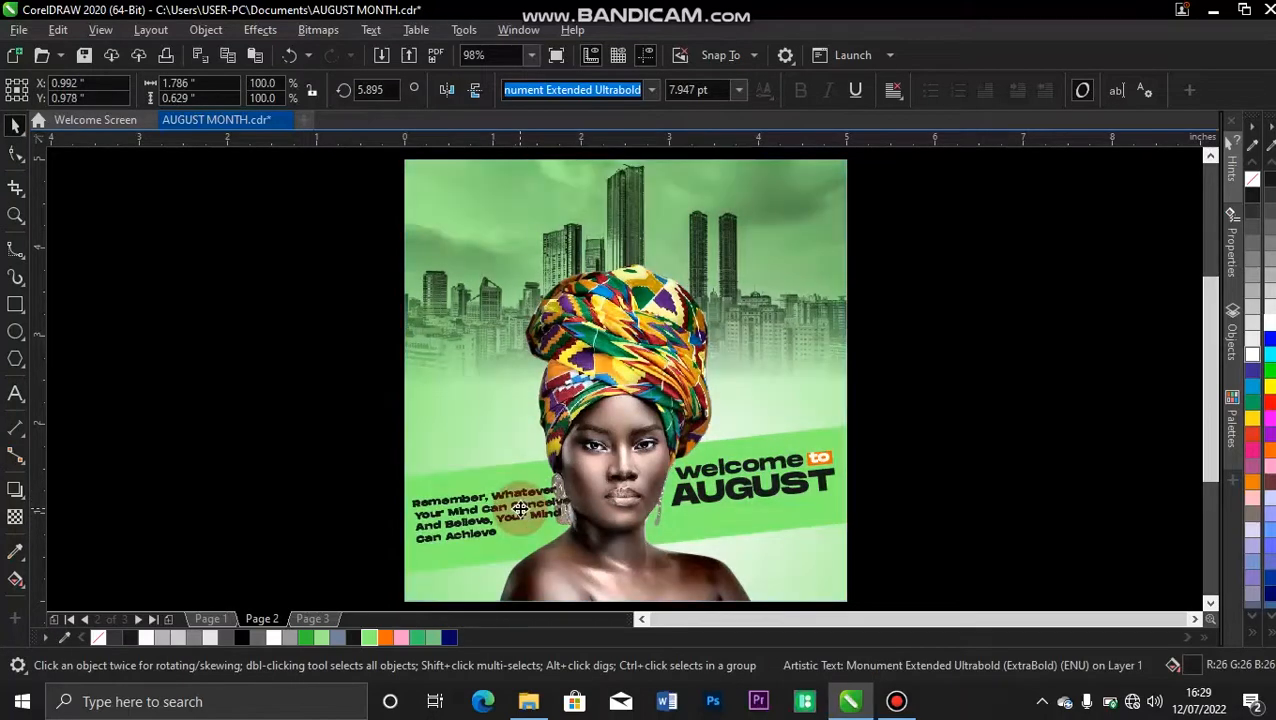
left_click(992, 262)
key("z")
left_click_drag(319, 436, 640, 573)
key("space")
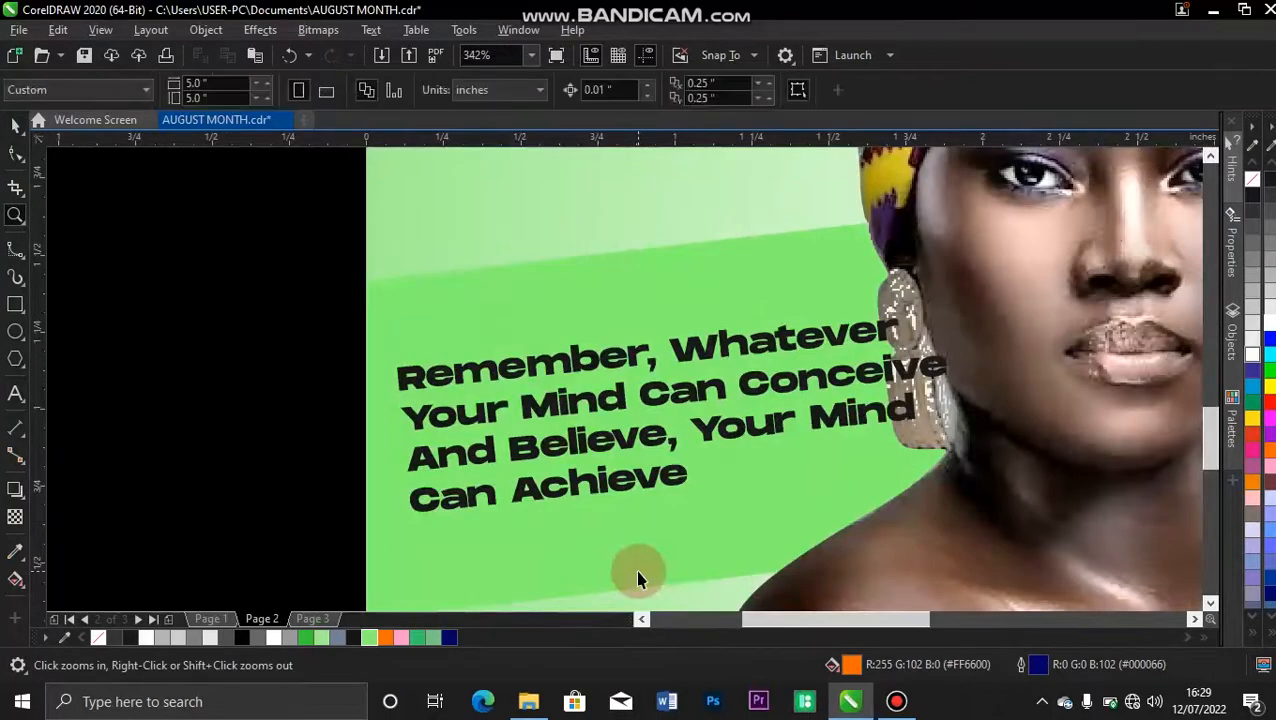
left_click(735, 425)
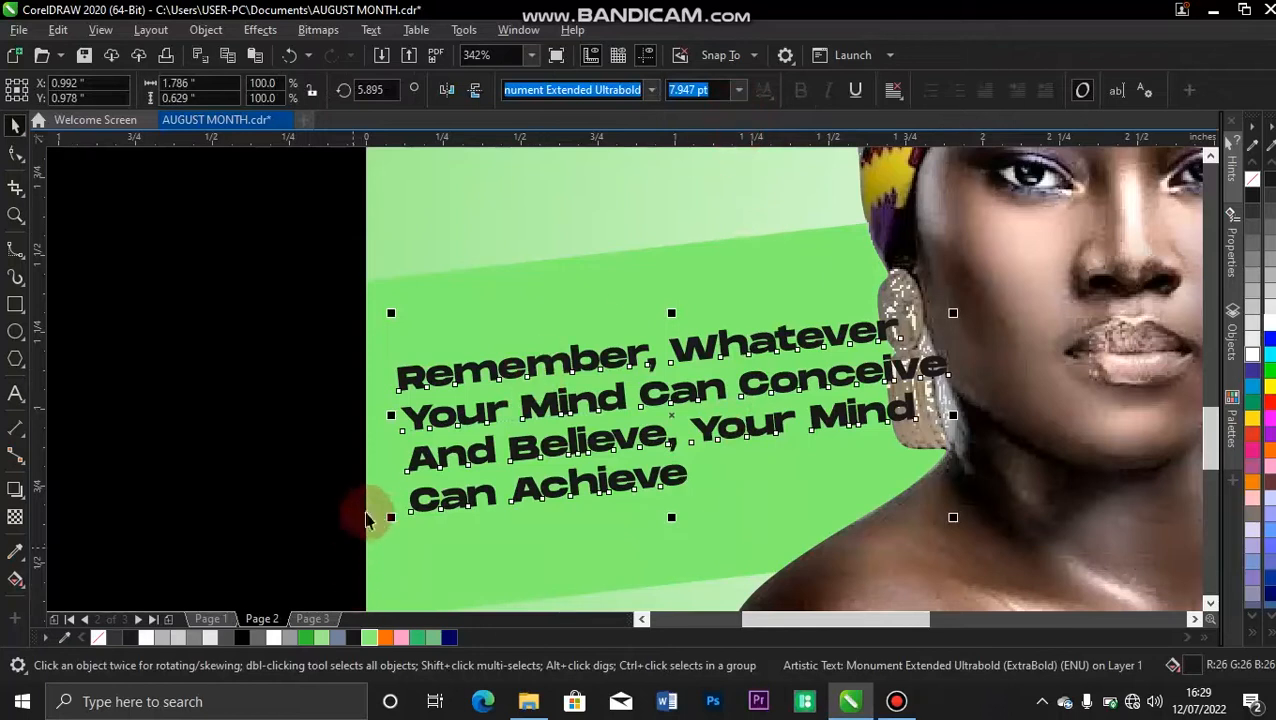
left_click_drag(389, 517, 399, 493)
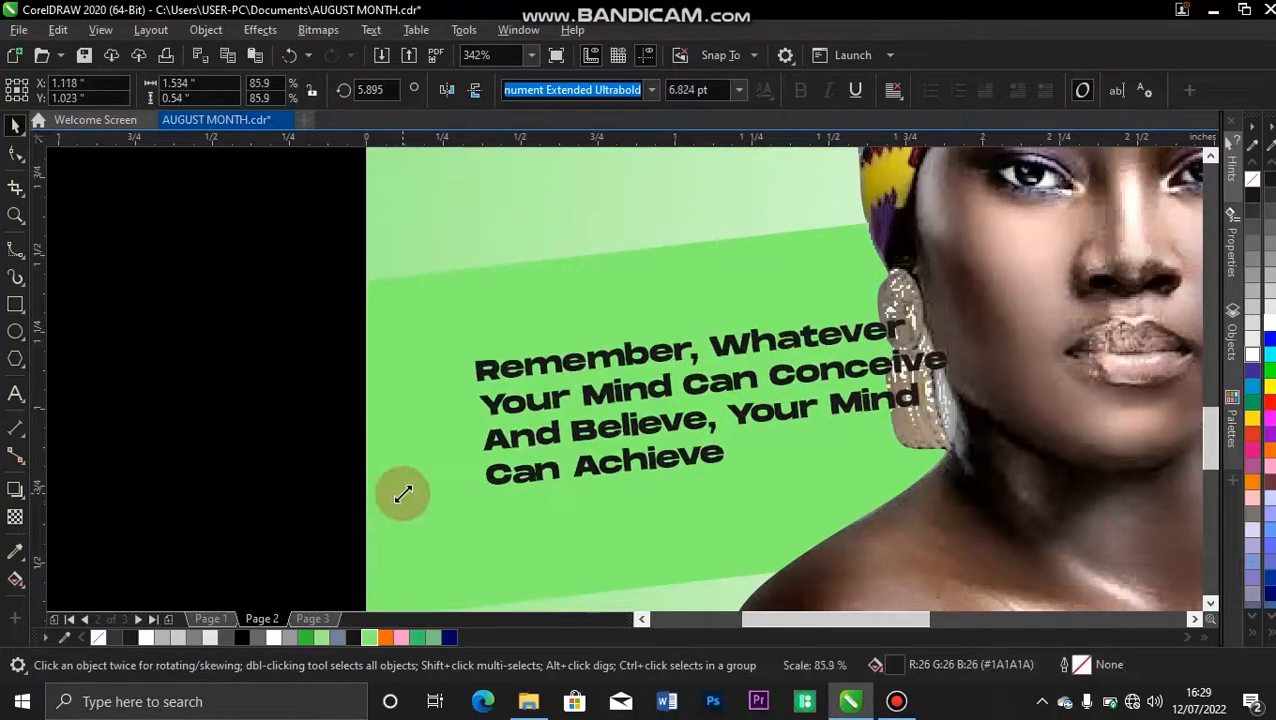
left_click_drag(648, 392, 597, 411)
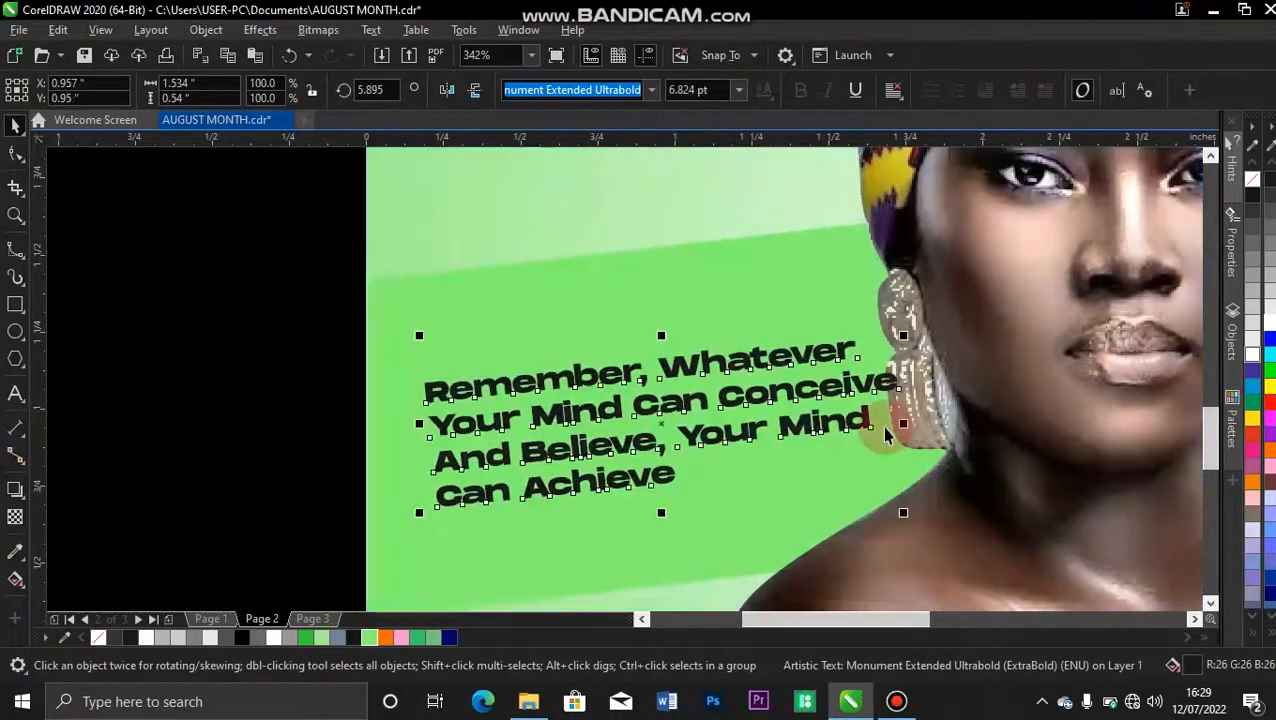
Step: Reduce the quote to about 6.5 pt so it clears the earring and move it slightly down on the band
left_click_drag(902, 514, 891, 501)
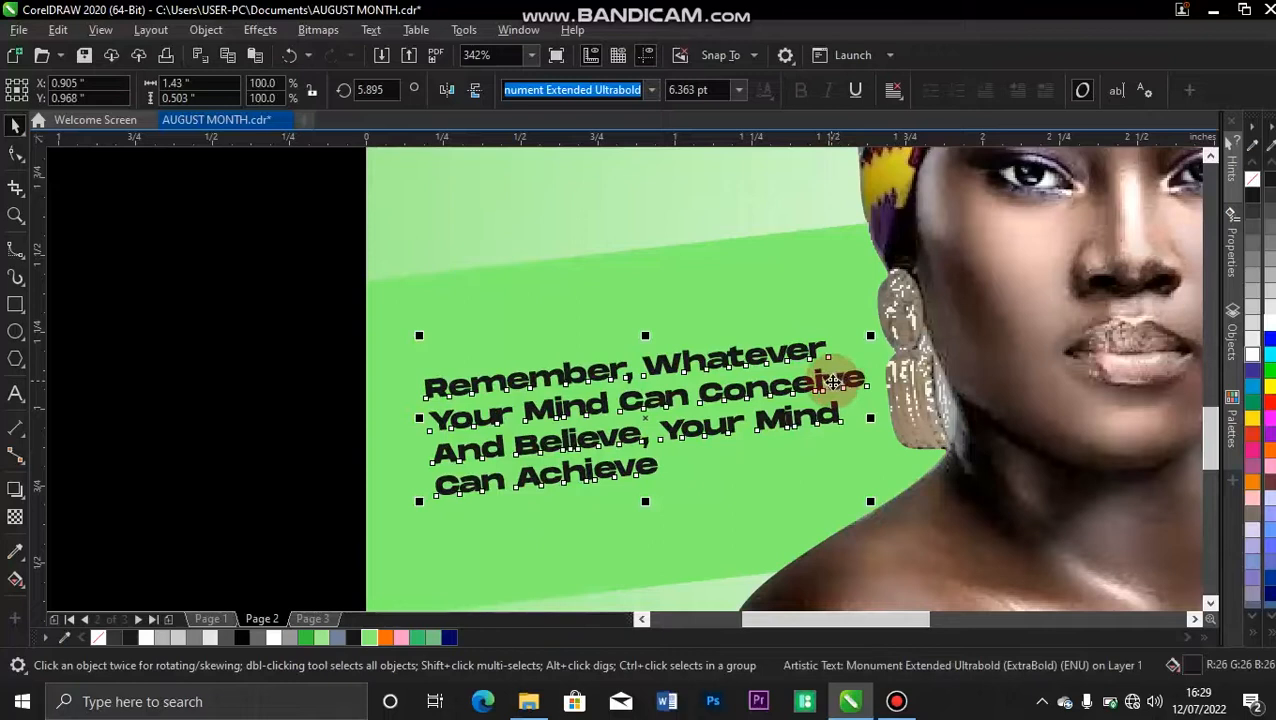
left_click_drag(870, 500, 886, 508)
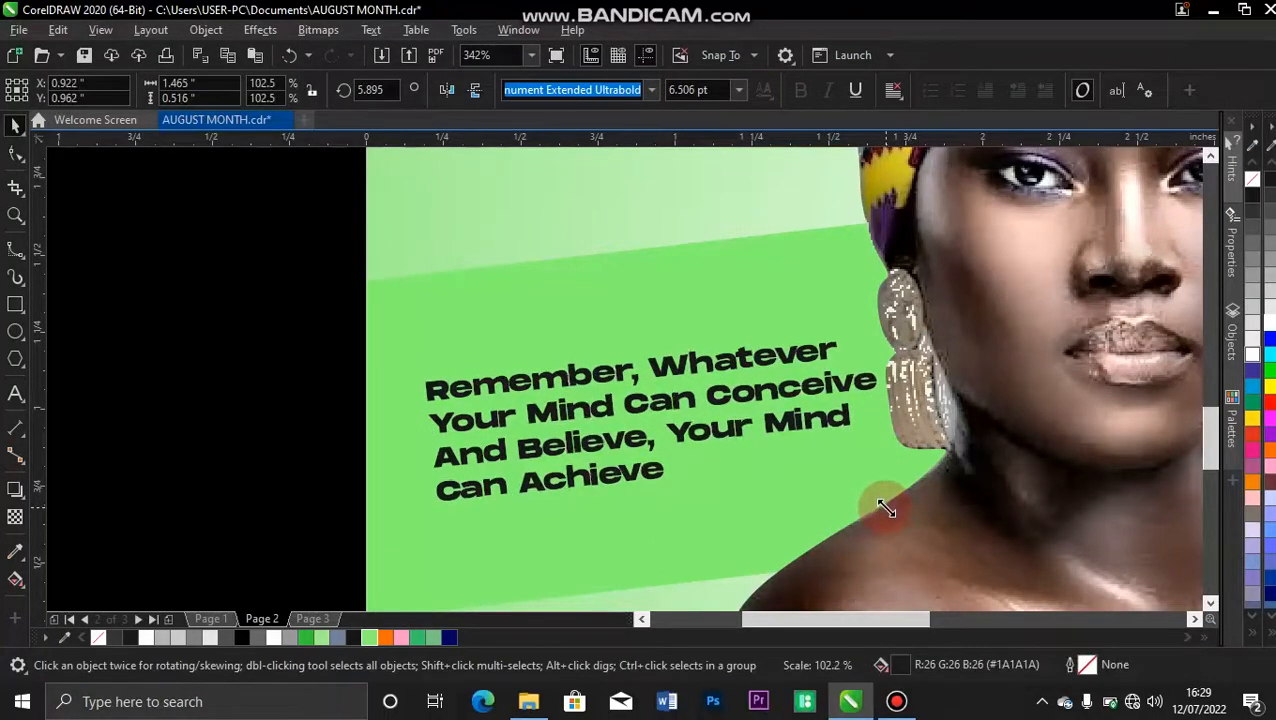
left_click_drag(886, 508, 884, 507)
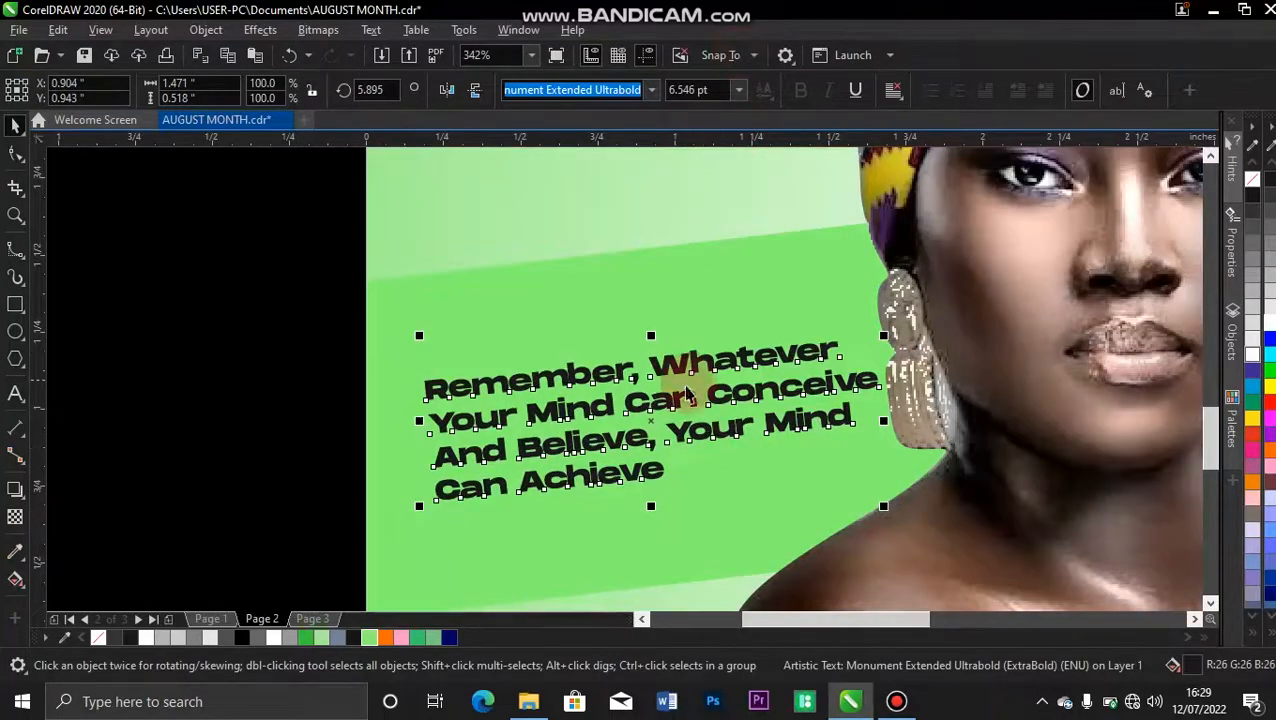
left_click_drag(683, 396, 680, 405)
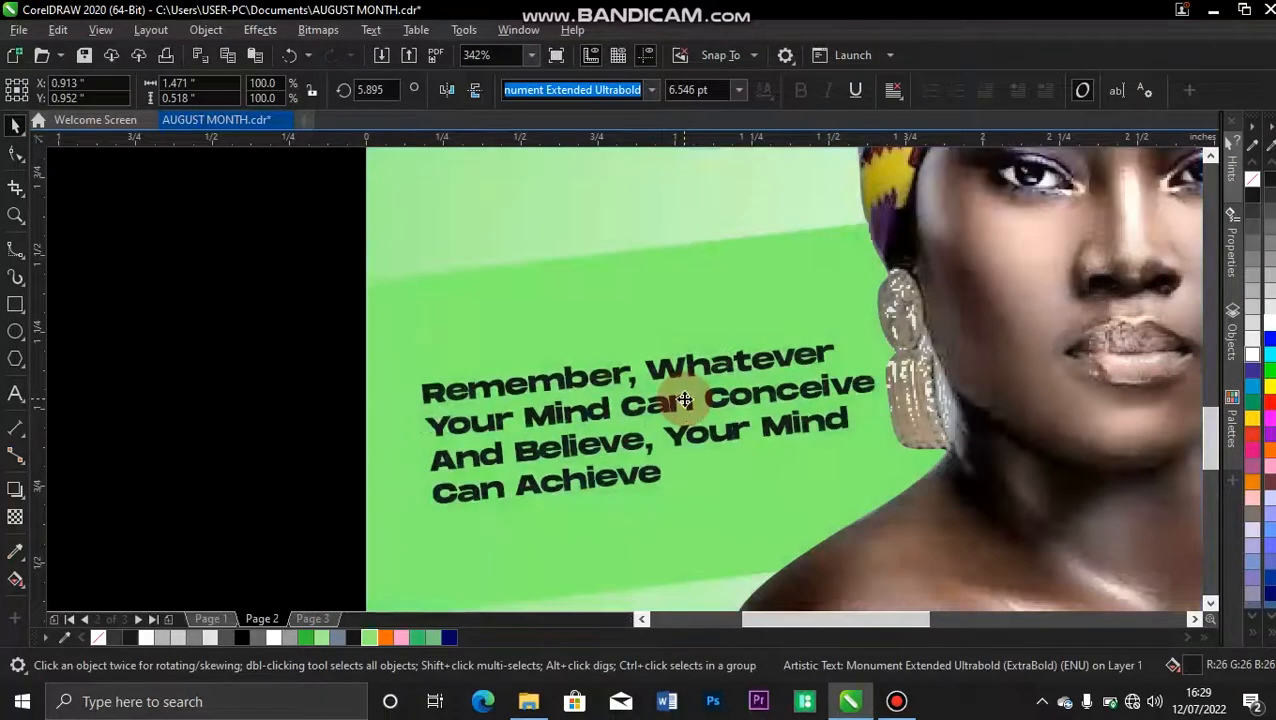
key("shift+F4")
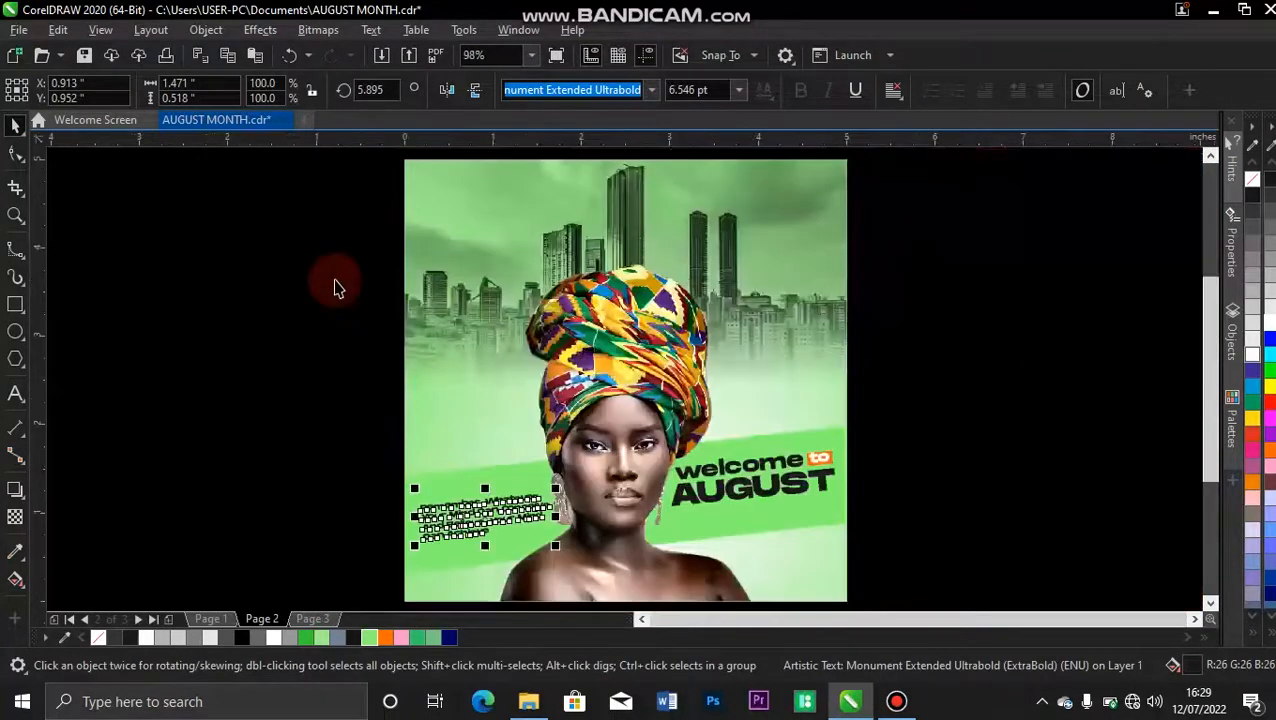
left_click(958, 372)
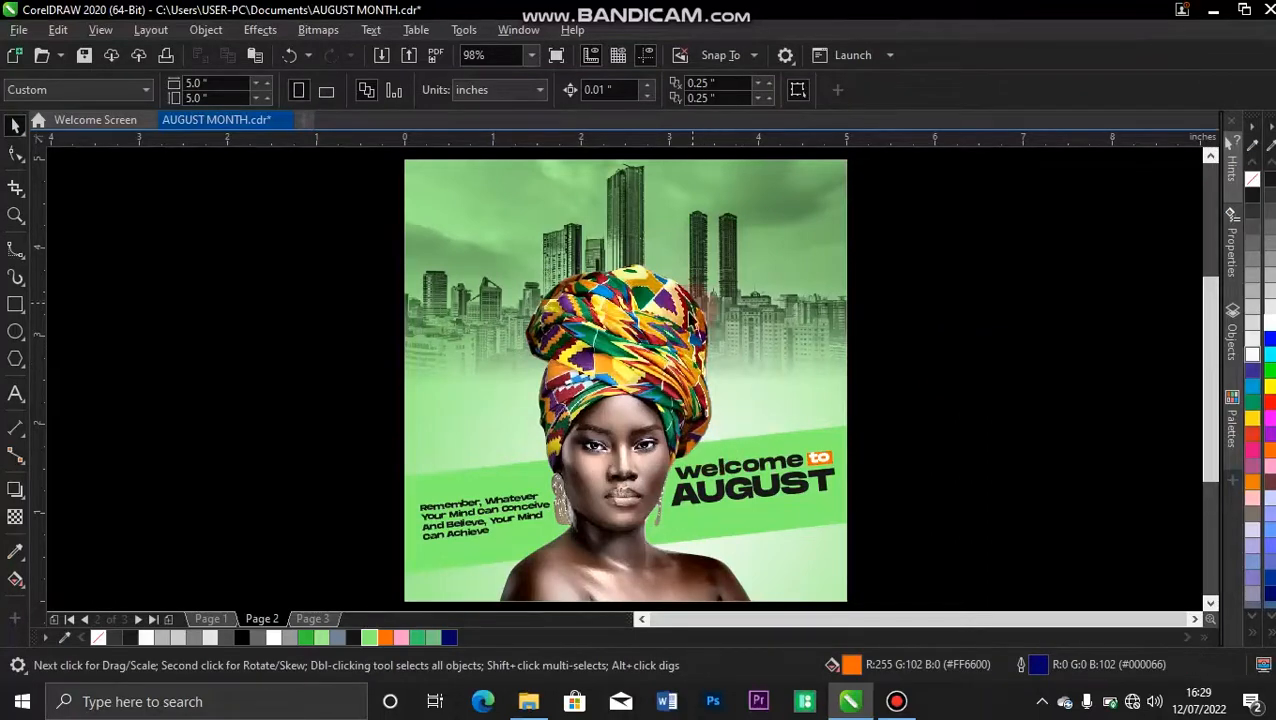
Step: Duplicate the "welcome" text below AUGUST on the band and replace the copy's wording with "from nitfix services"
left_click_drag(746, 466, 741, 517)
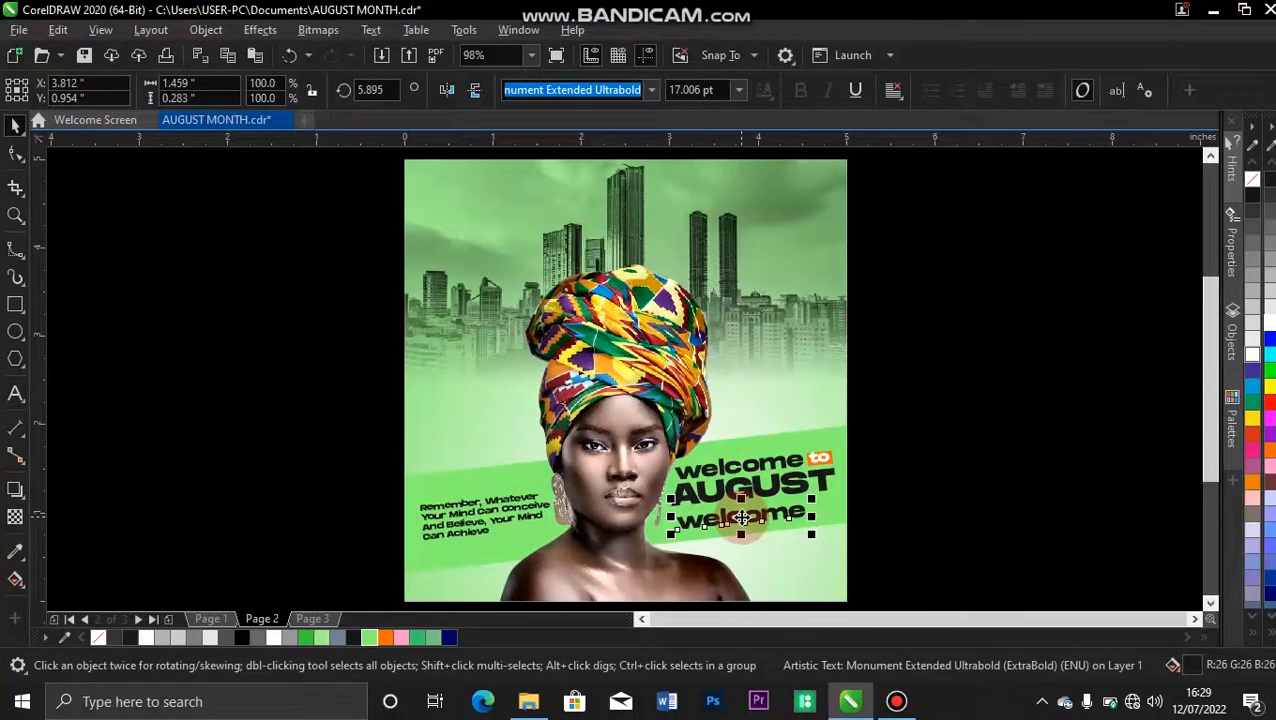
double_click(742, 517)
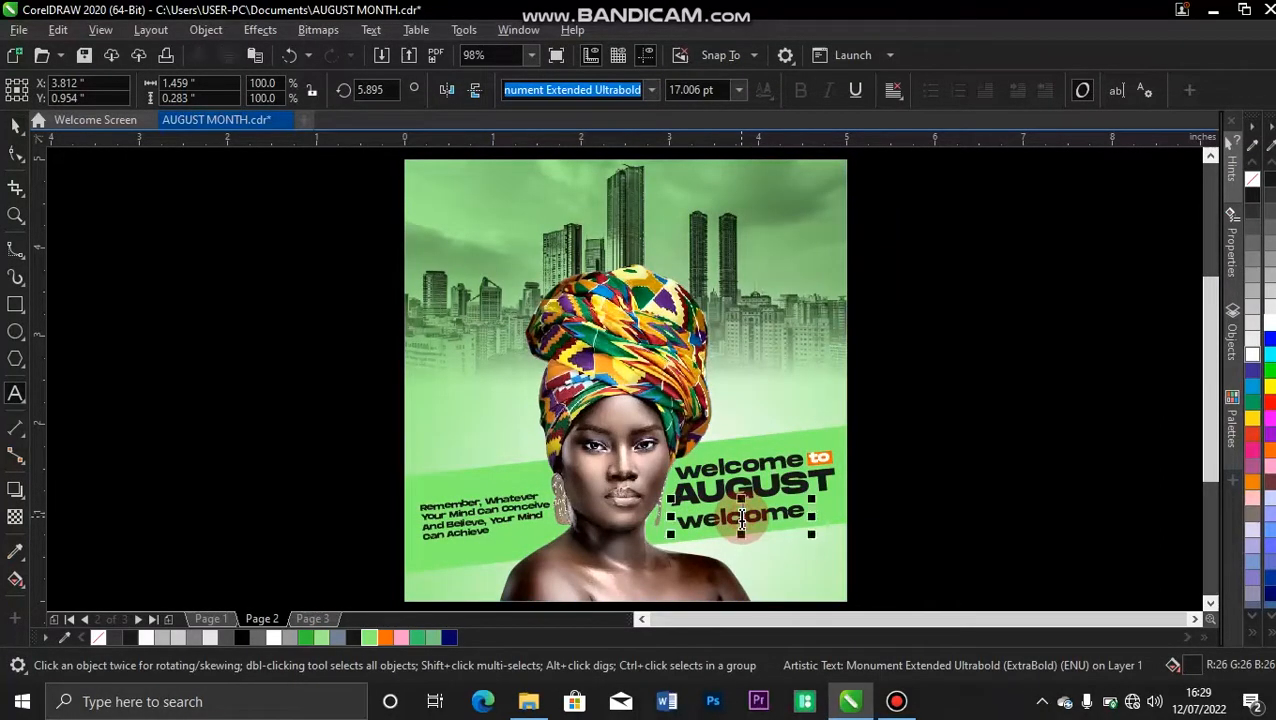
double_click(742, 517)
type("from nitfix services")
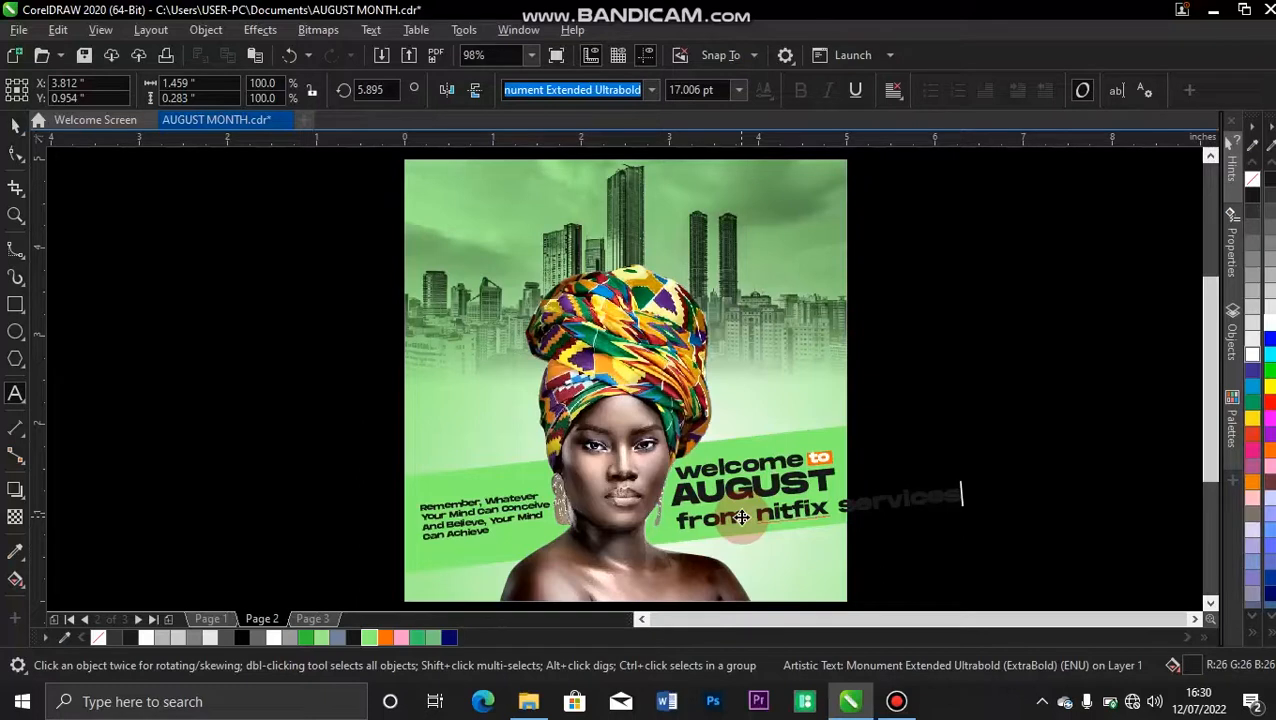
Step: Change the "from nitfix services" line to Title Case and set its font to Autograf PERSONAL USE ONLY
key("ctrl+a")
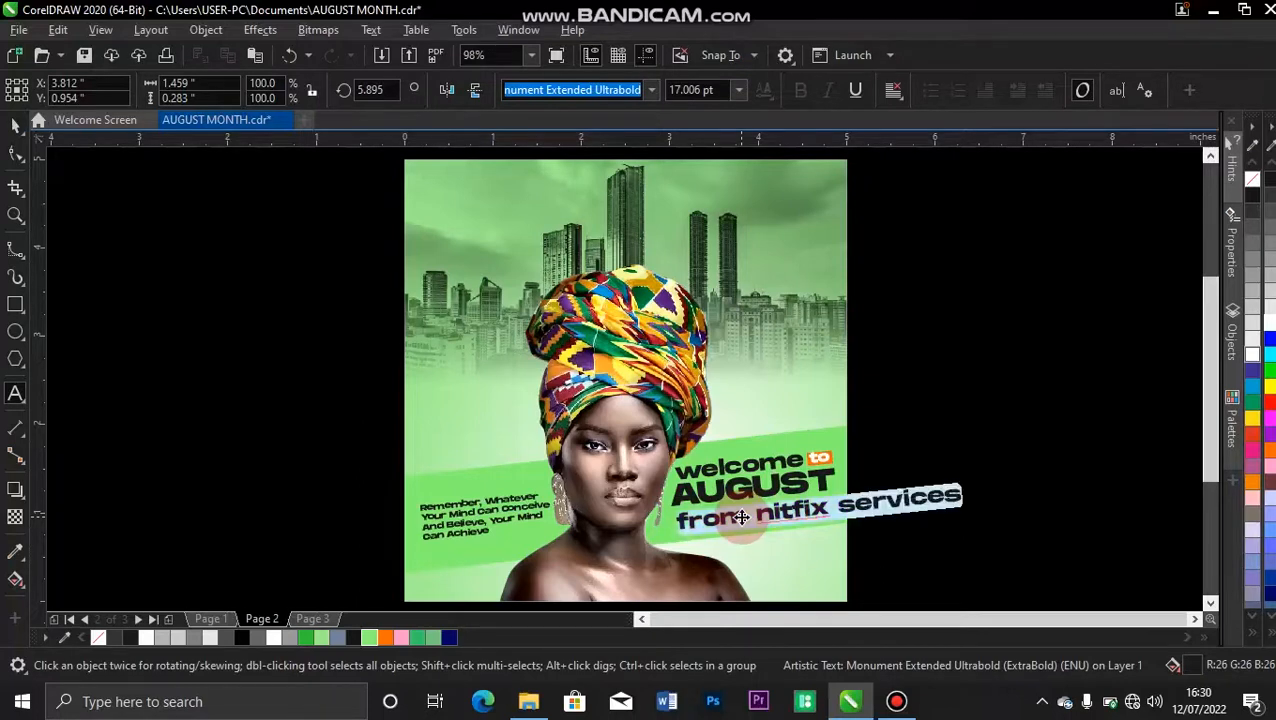
key("shift+F3")
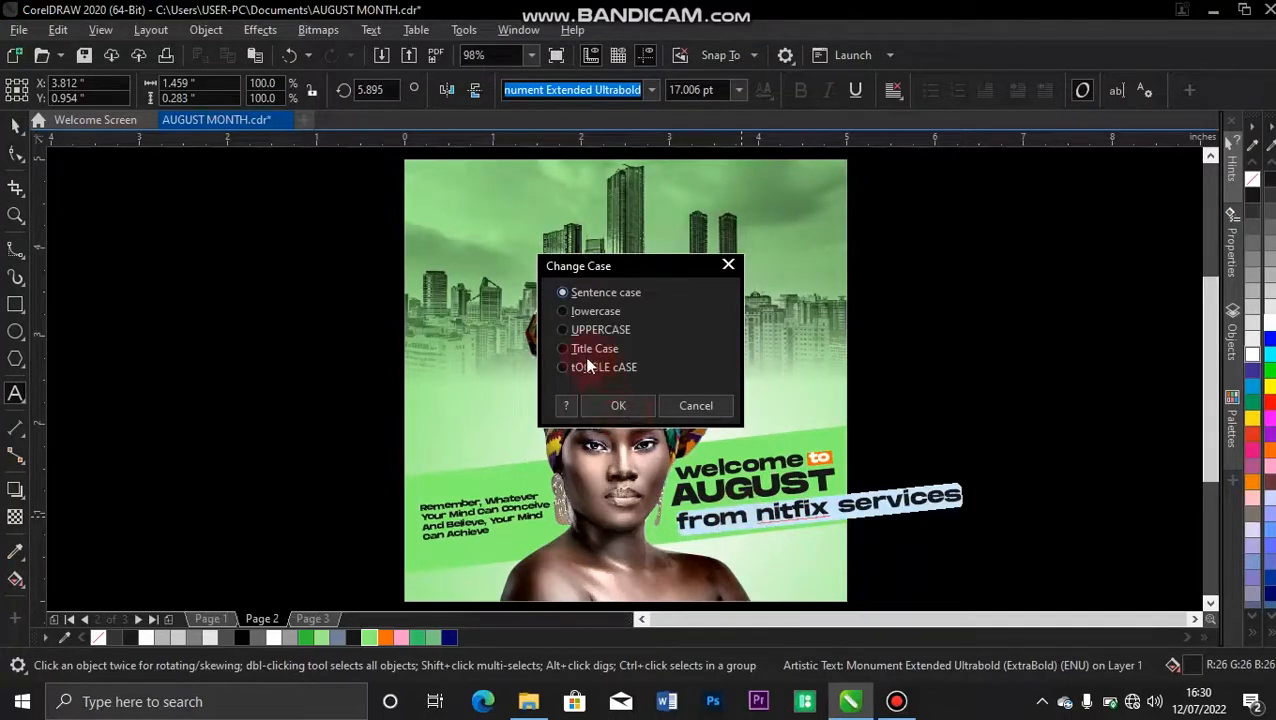
left_click(615, 407)
left_click(14, 122)
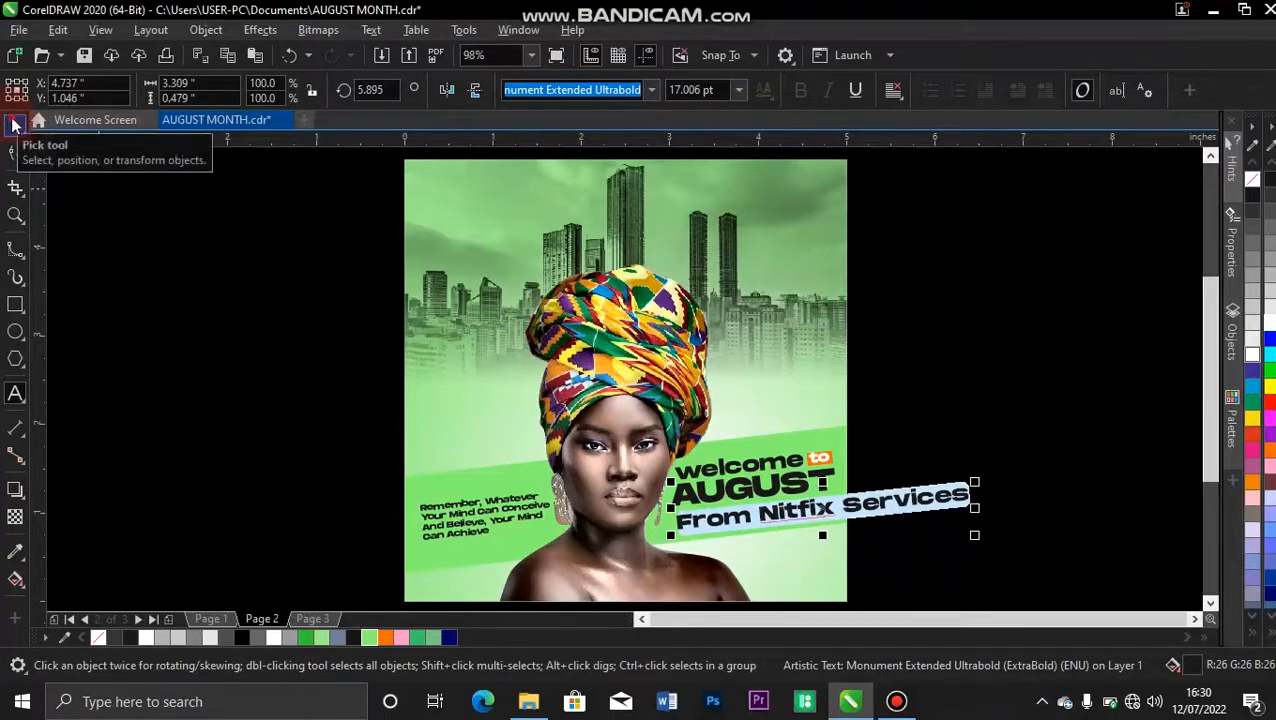
left_click(651, 92)
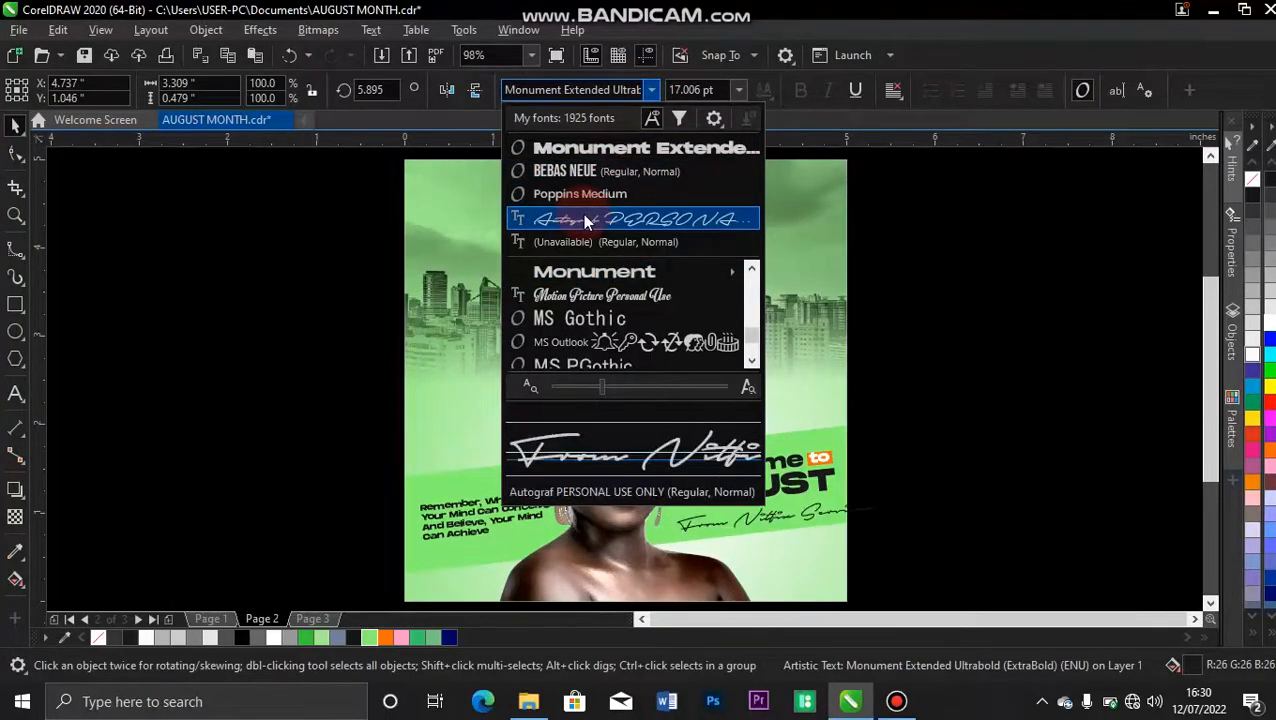
left_click(583, 215)
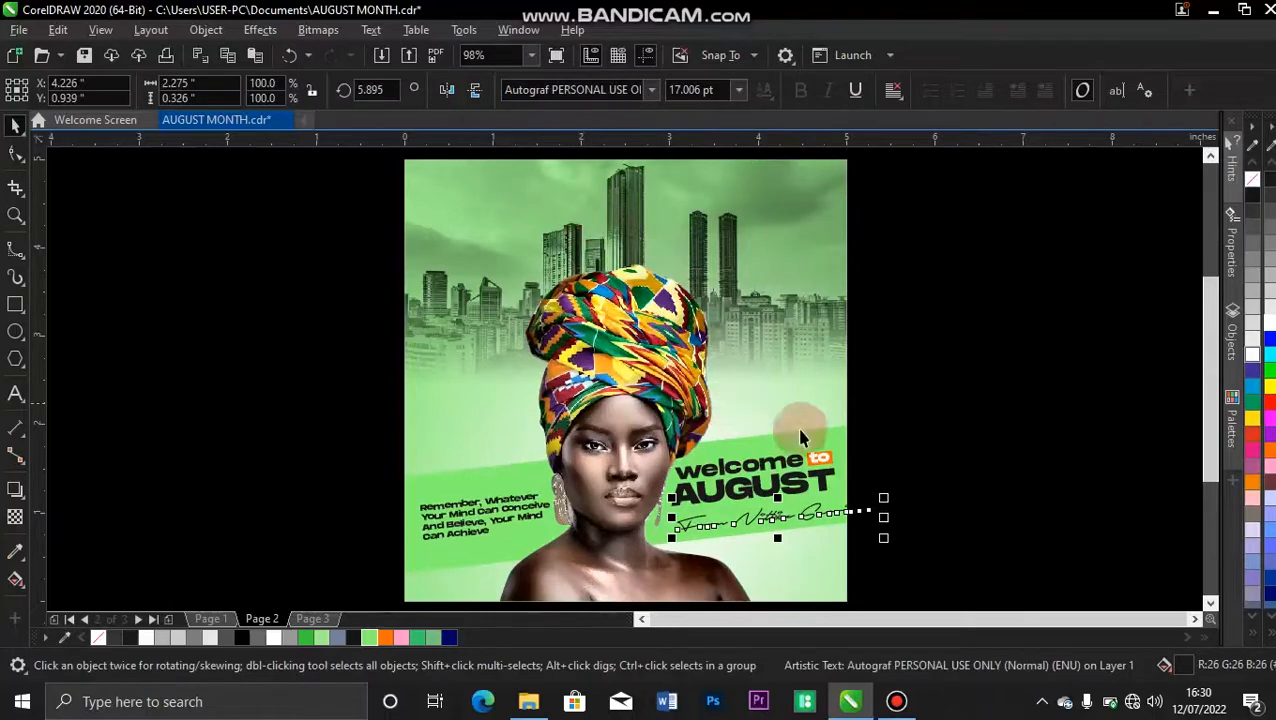
Step: Recolour the "From Nitfix Services" line white and scale it down to about 12.7 pt to fit under AUGUST
left_click(1271, 328)
mouse_move(884, 538)
left_mouse_down()
mouse_move(872, 537)
mouse_move(888, 542)
left_mouse_up()
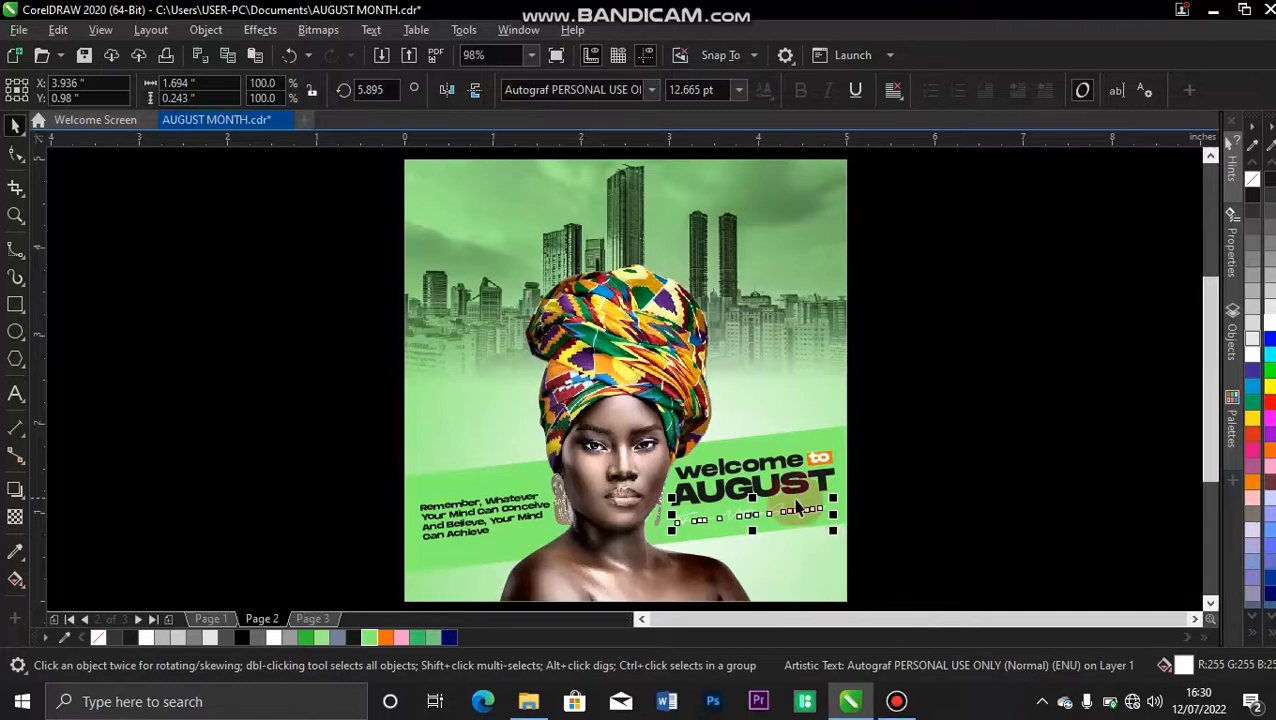
left_click(951, 461)
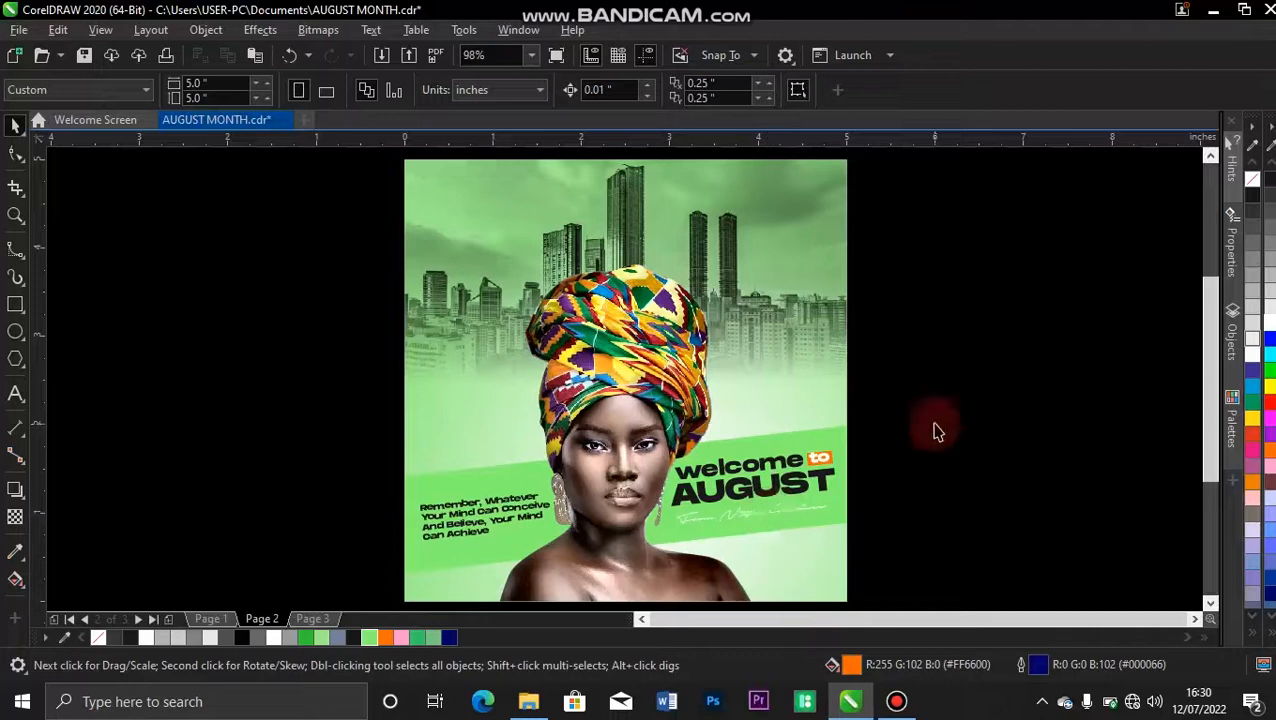
Step: Duplicate the "From Nitfix Services" line onto the headwrap and replace the copy's wording with "August" in Title Case
left_click(737, 512)
left_click_drag(737, 512, 654, 370)
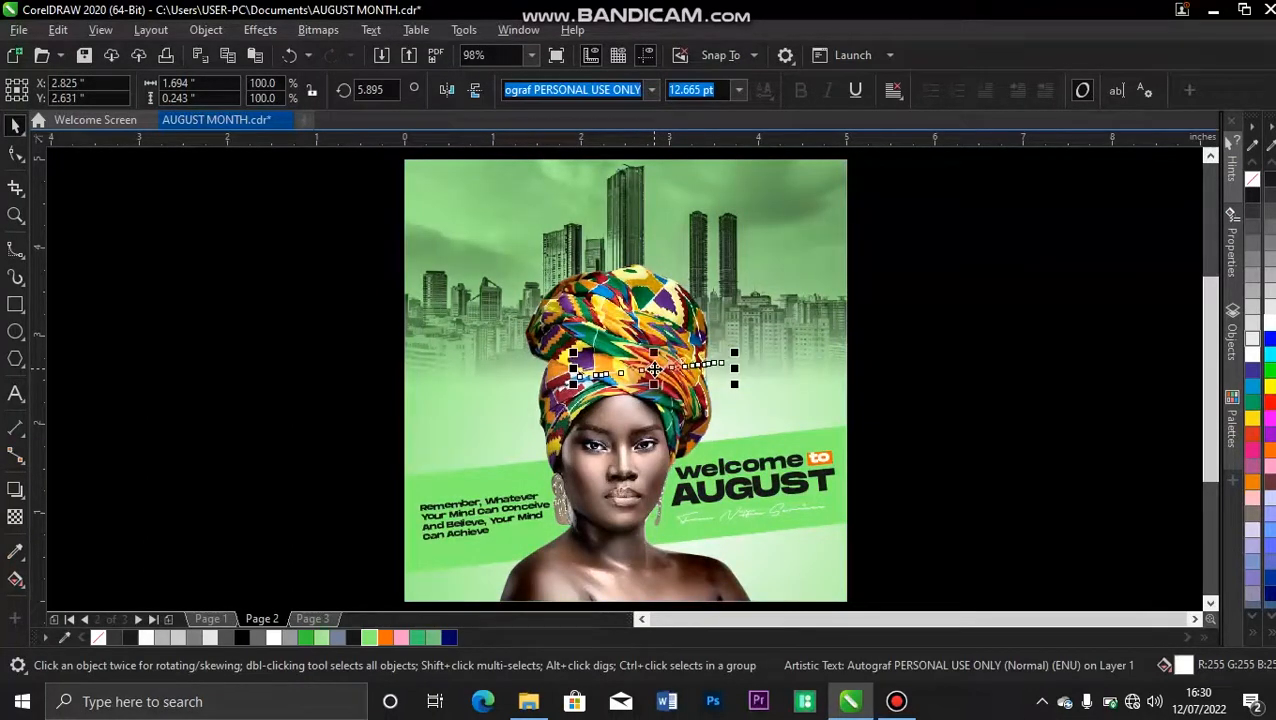
double_click(654, 370)
key("ctrl+a")
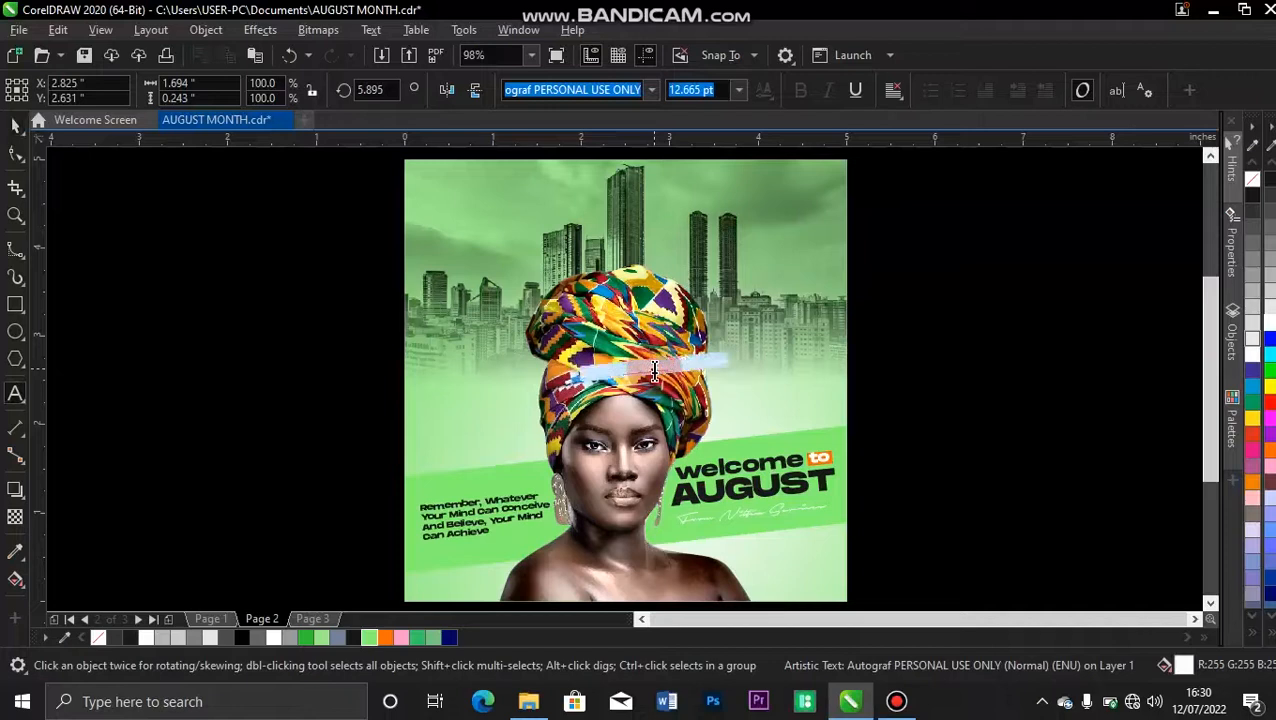
key("Delete")
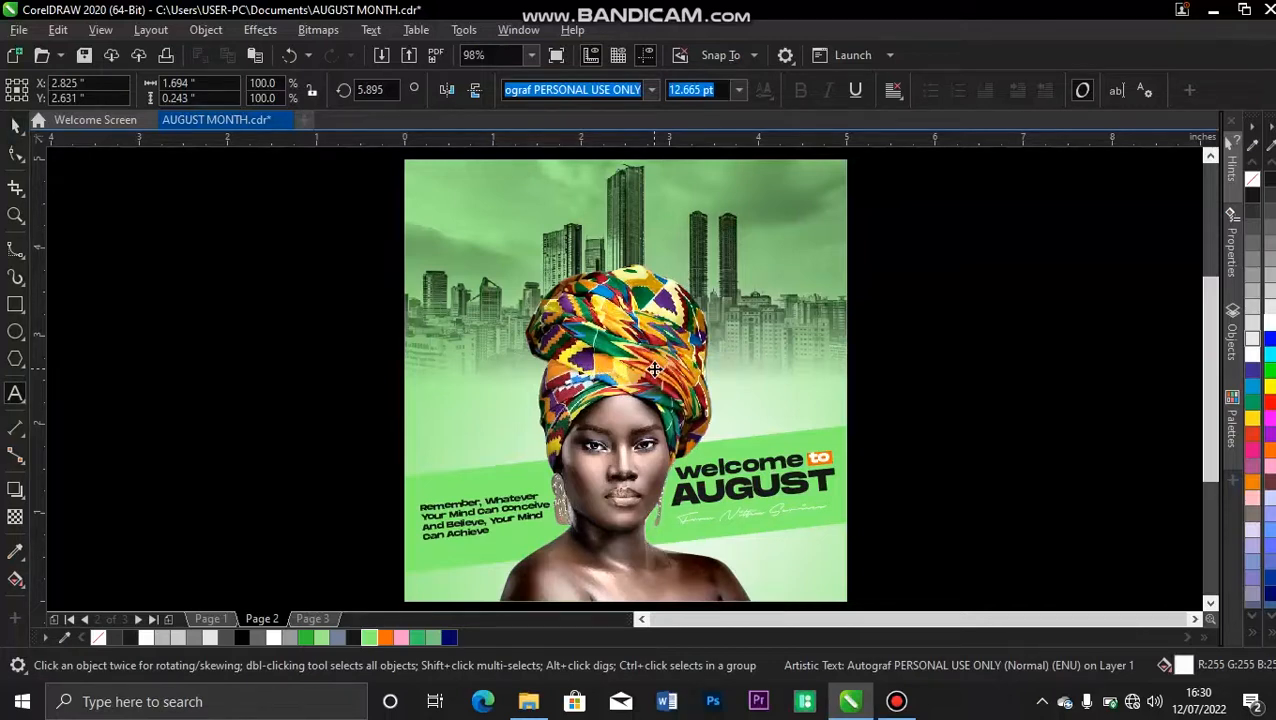
key("shift+F3")
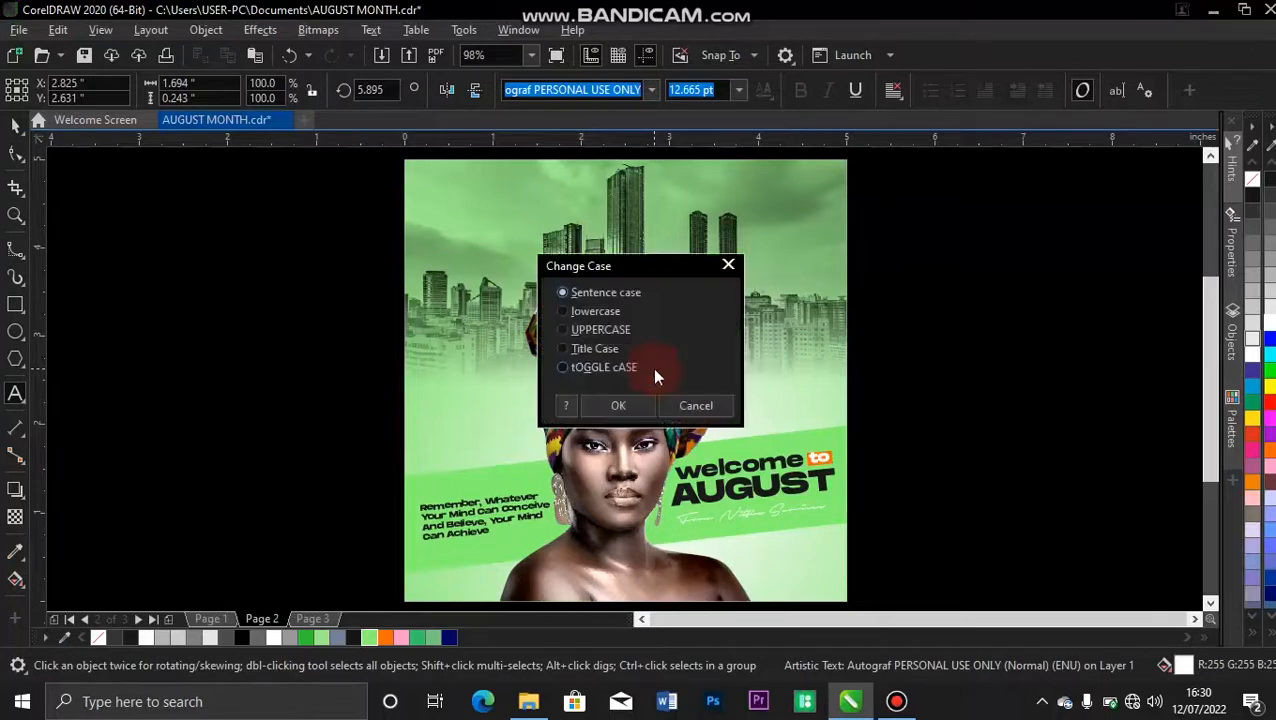
left_click(564, 349)
left_click(608, 405)
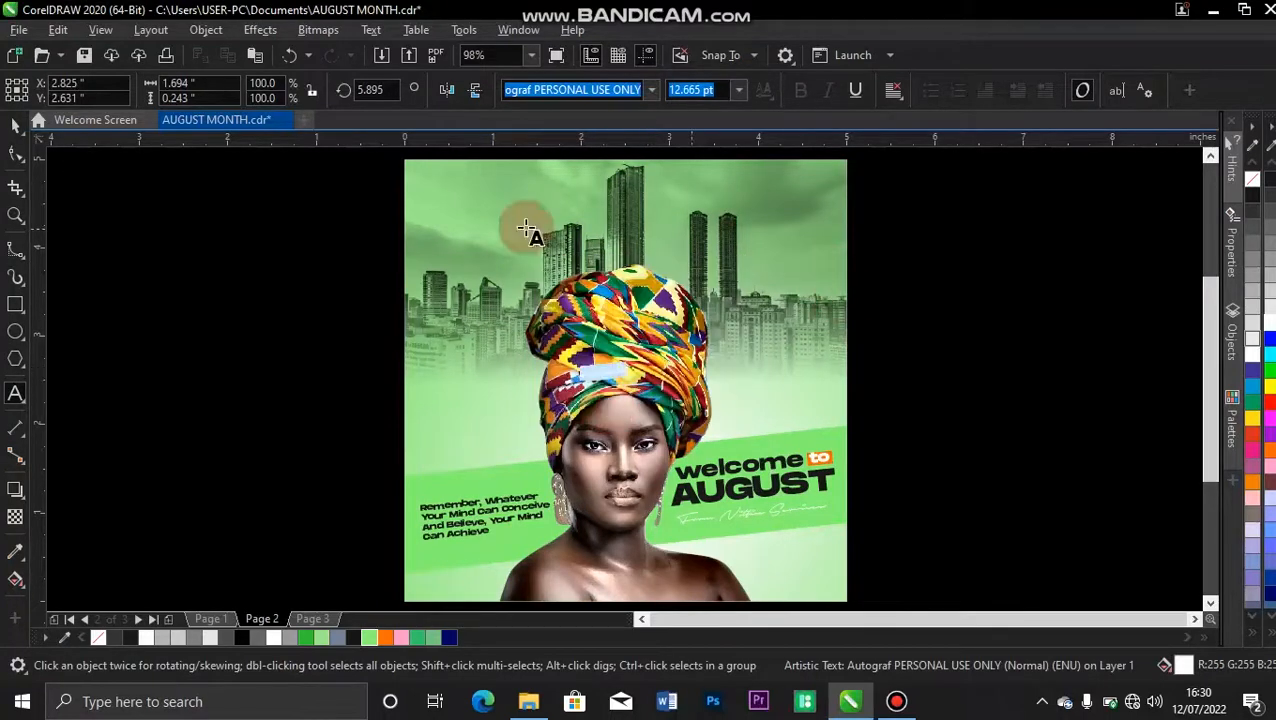
left_click(15, 124)
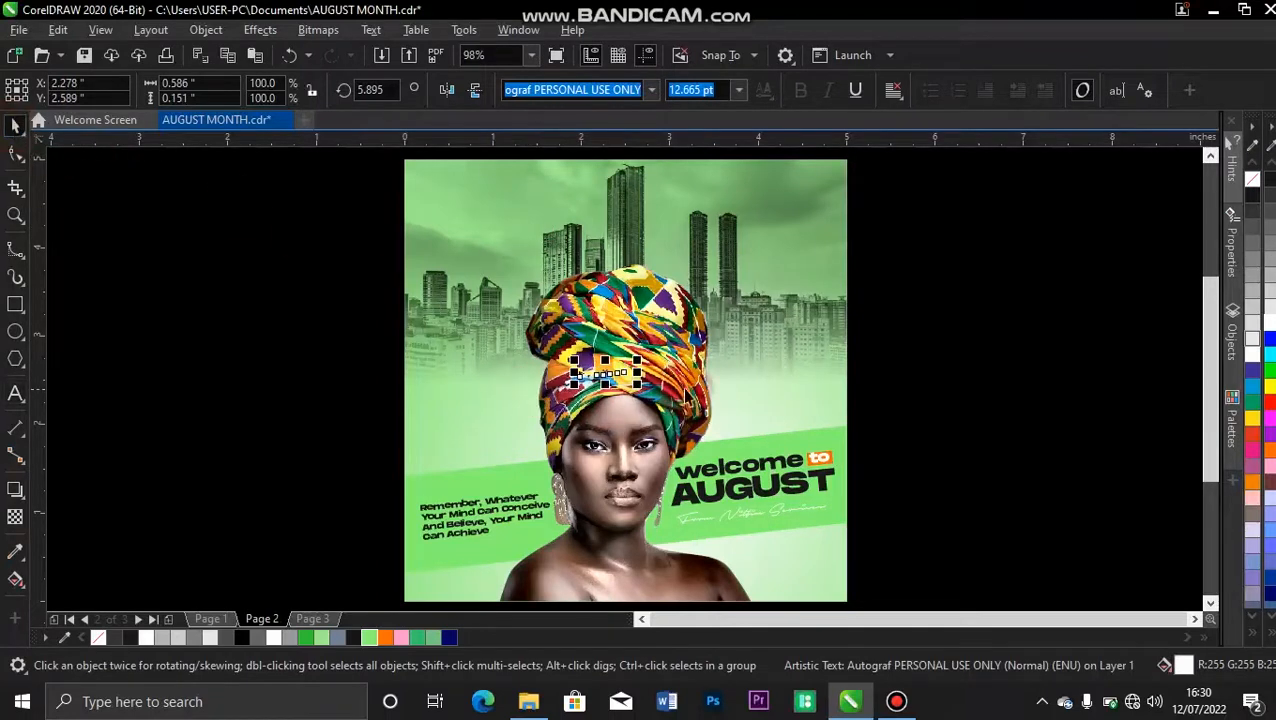
mouse_move(640, 387)
left_mouse_down()
mouse_move(854, 490)
mouse_move(874, 491)
mouse_move(874, 445)
left_mouse_up()
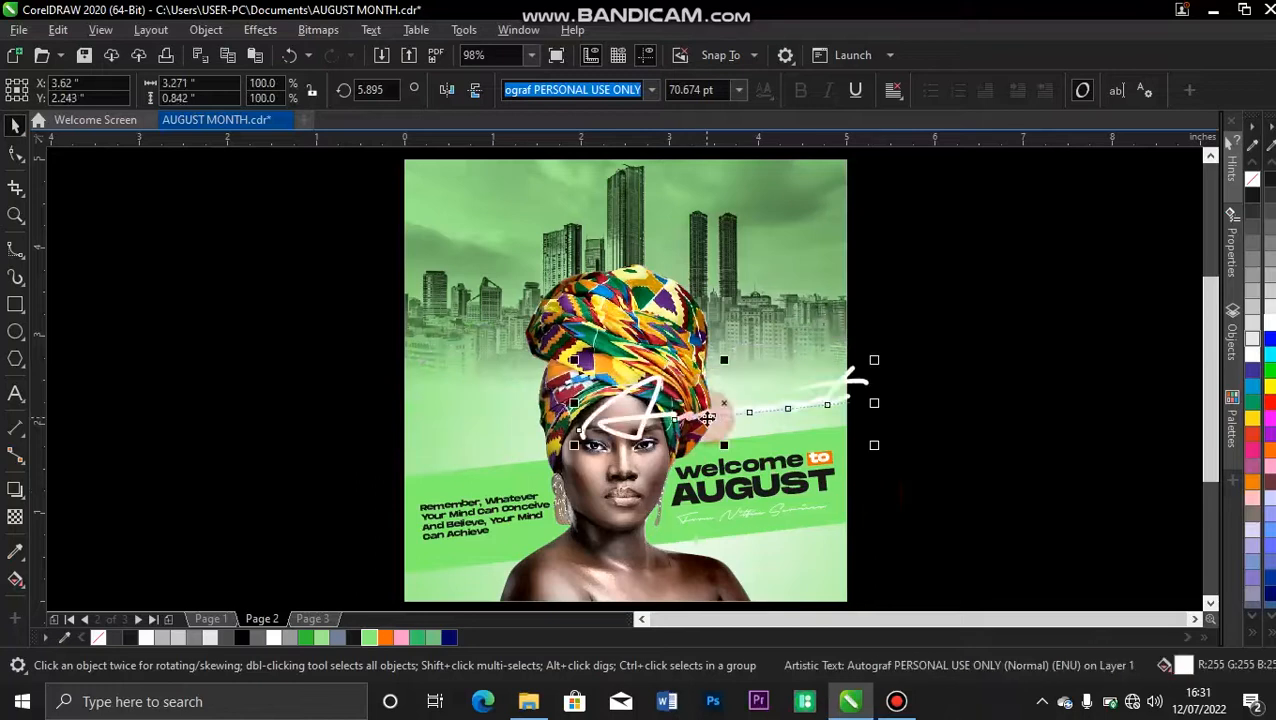
mouse_move(767, 400)
left_mouse_down()
mouse_move(640, 388)
mouse_move(736, 428)
mouse_move(854, 441)
mouse_move(912, 468)
left_mouse_up()
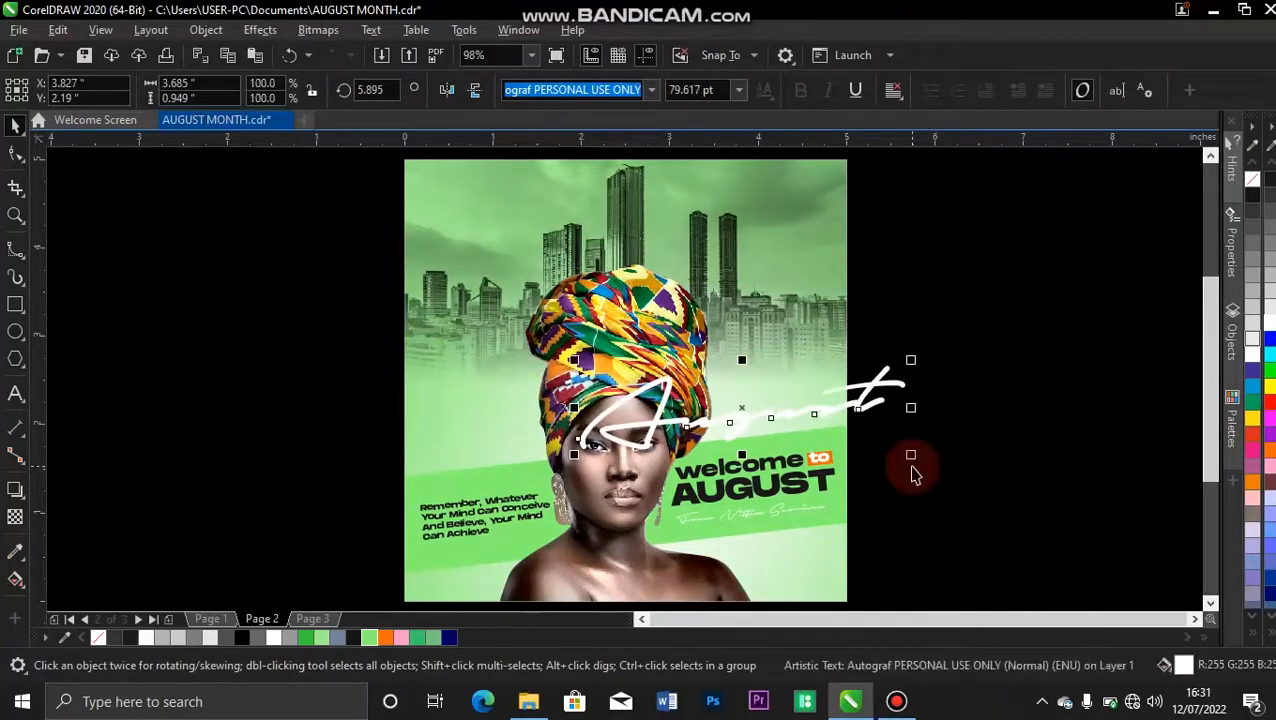
key("ctrl+z")
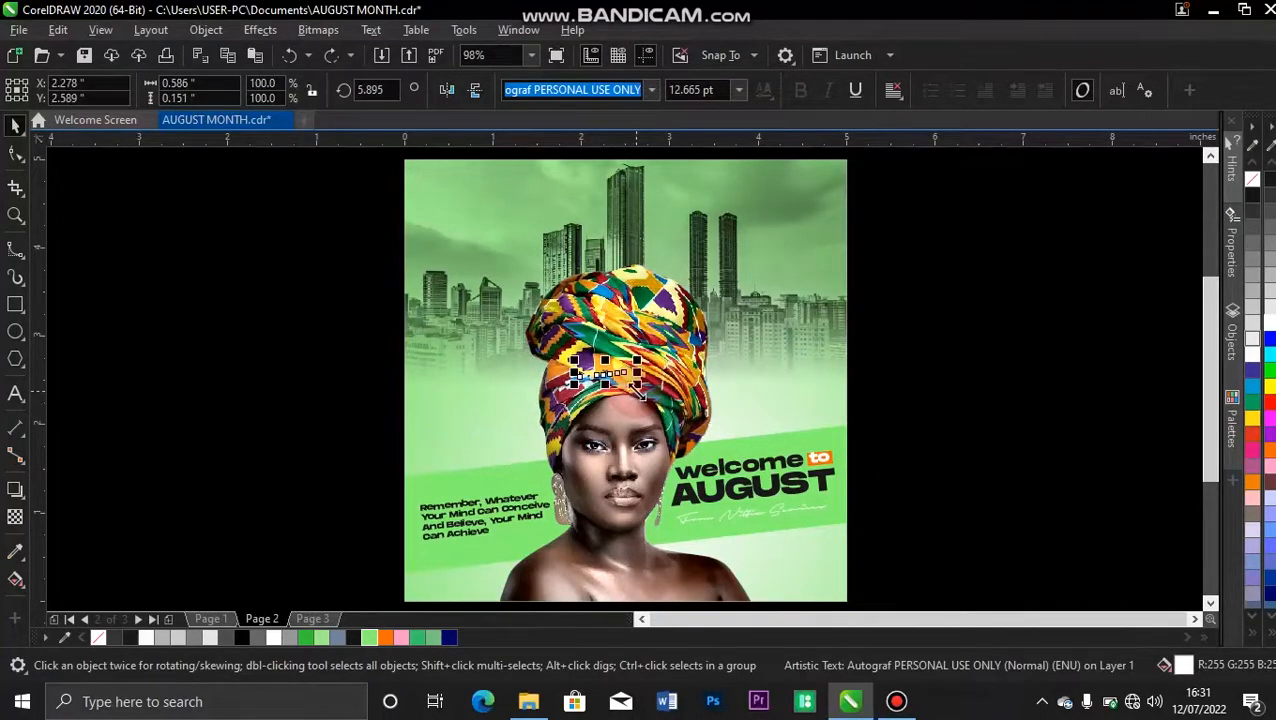
Step: Enlarge the "August" script from its centre to about 127 pt and position it across the face and band, overhanging both page edges
left_click_drag(637, 387, 871, 513)
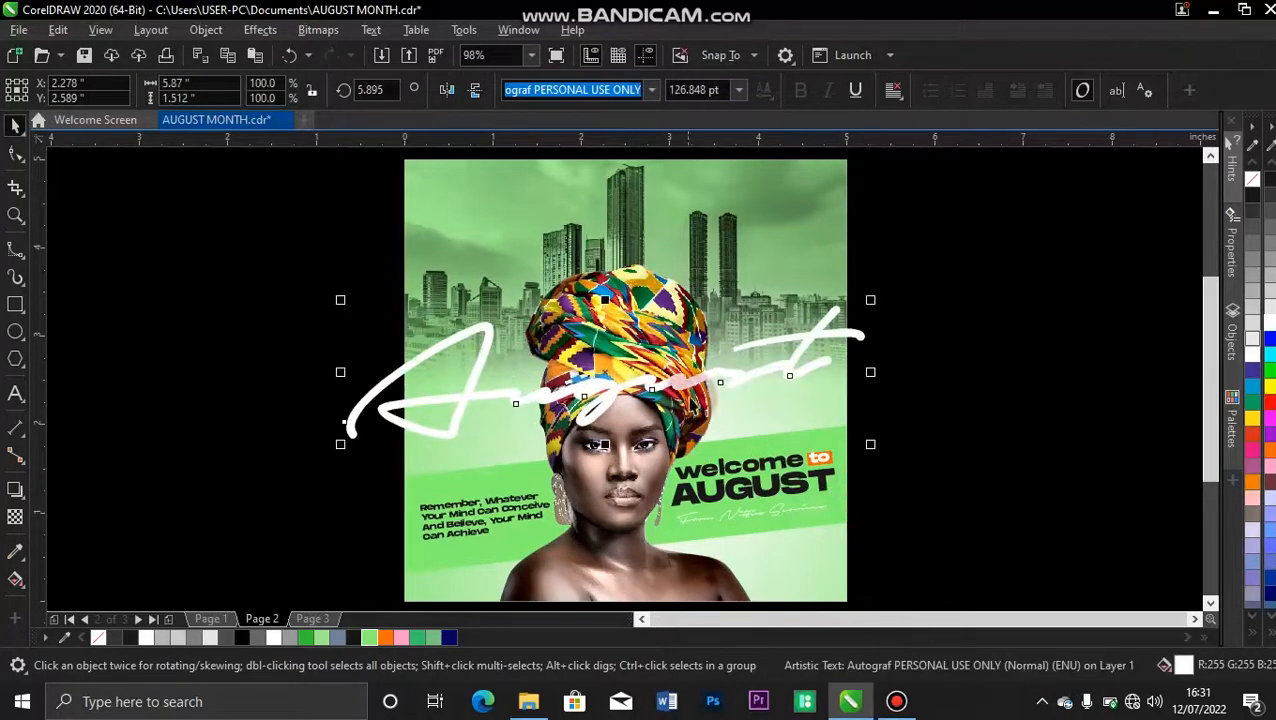
left_click_drag(651, 391, 671, 446)
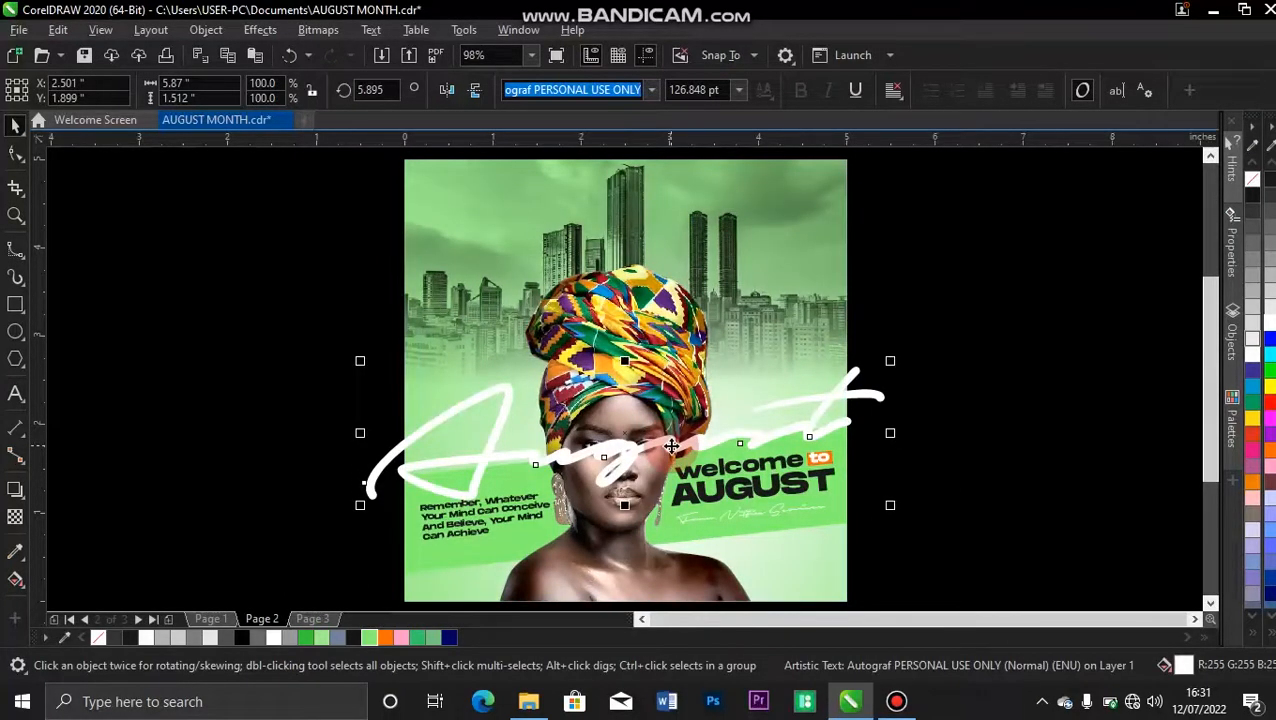
left_click_drag(671, 446, 672, 453)
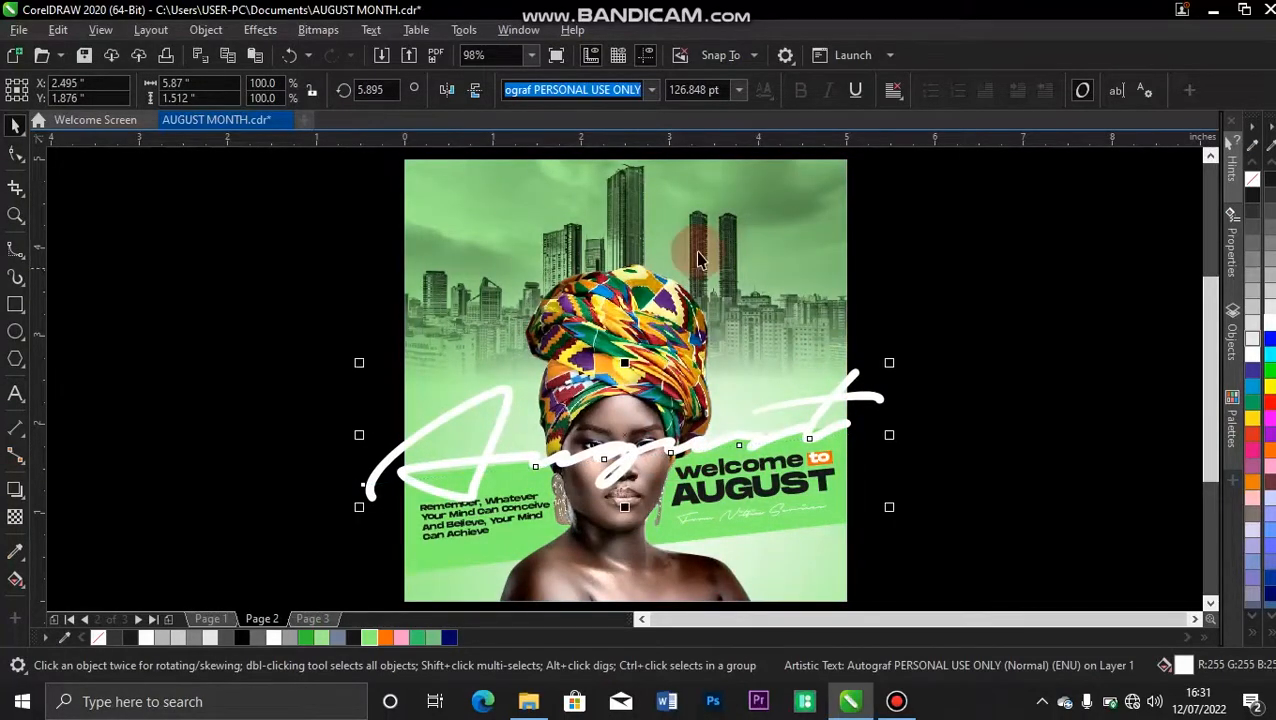
Step: PowerClip the large "August" script inside the page background rectangle and move it behind the portrait
right_click(854, 374)
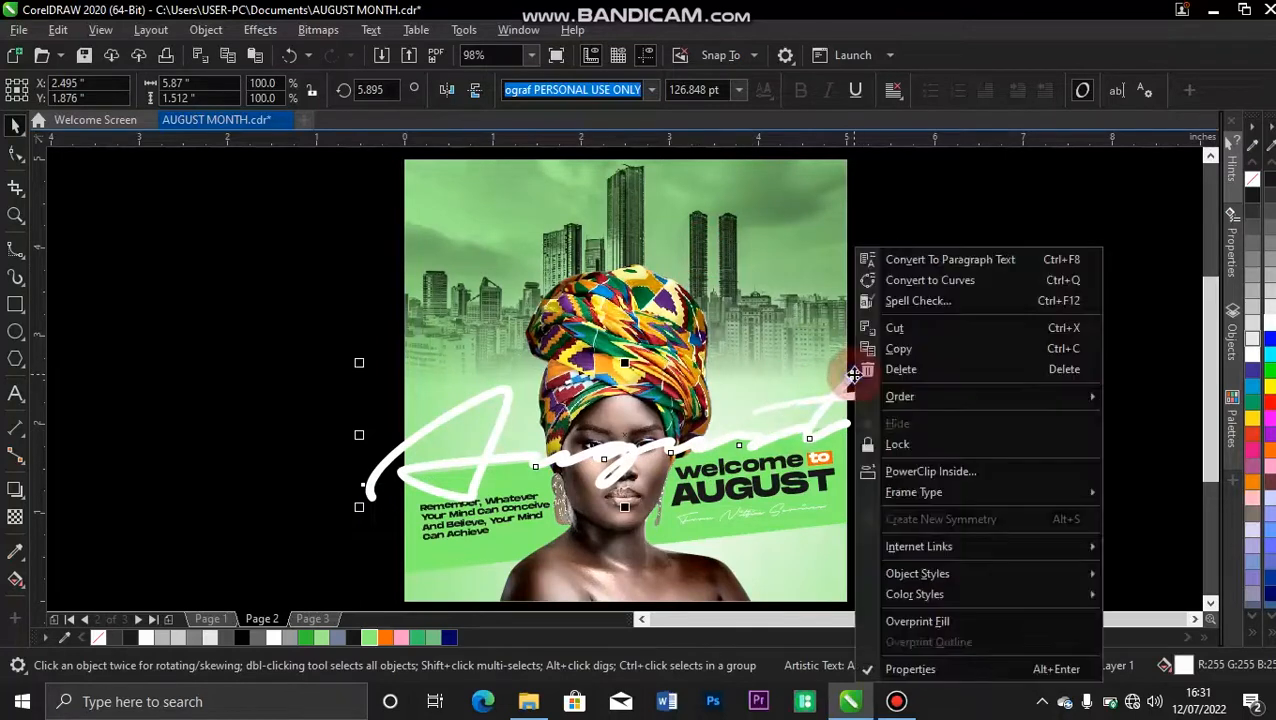
left_click(908, 471)
left_click(800, 342)
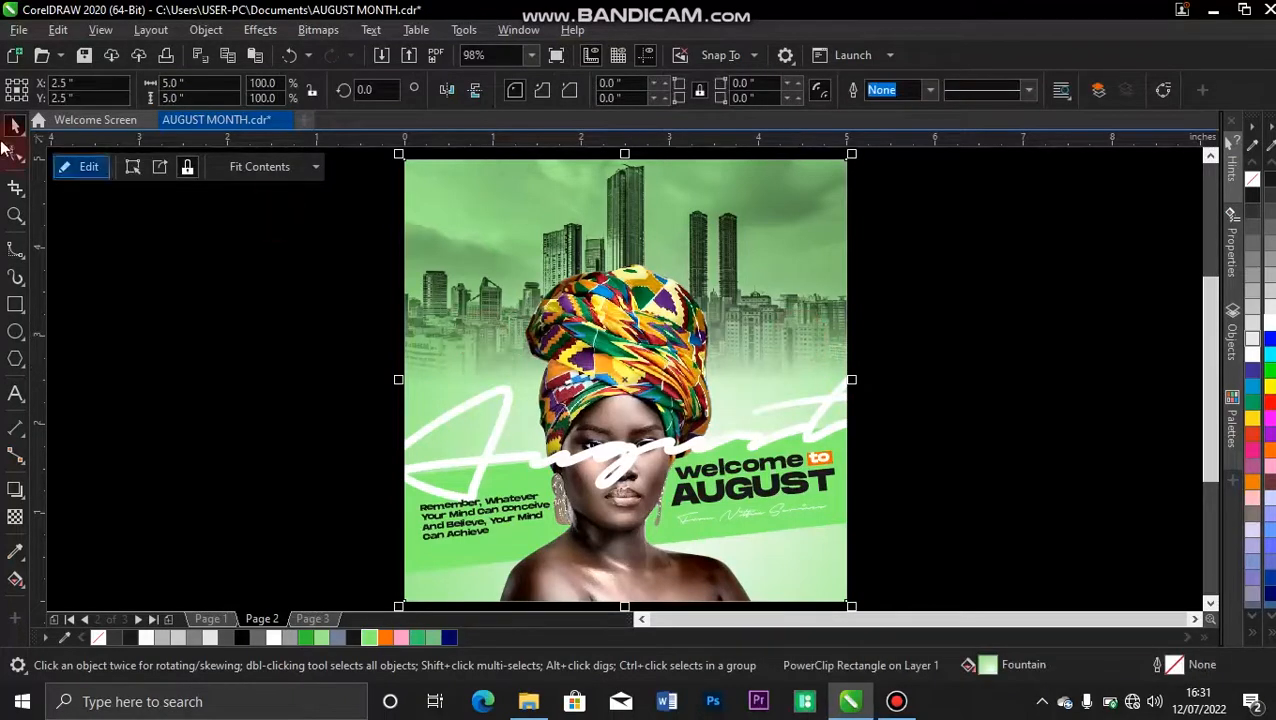
left_click(90, 168)
left_click(503, 440)
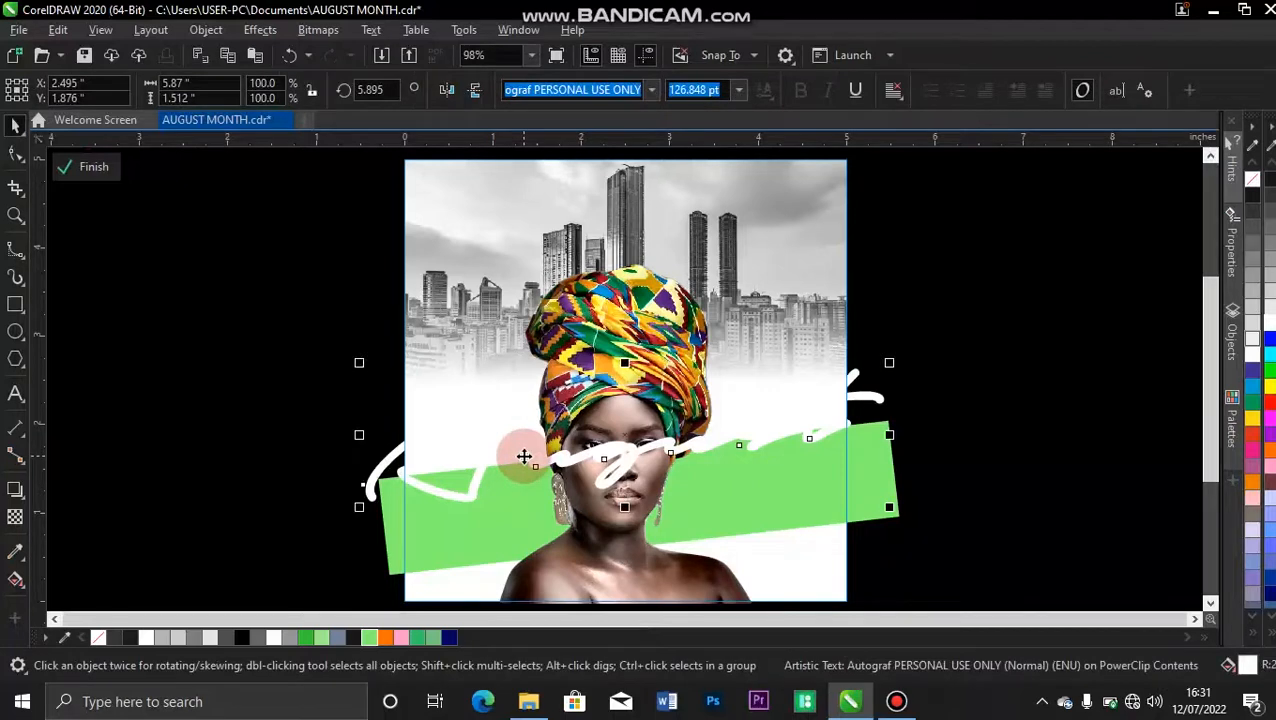
key("ctrl+Page_Down")
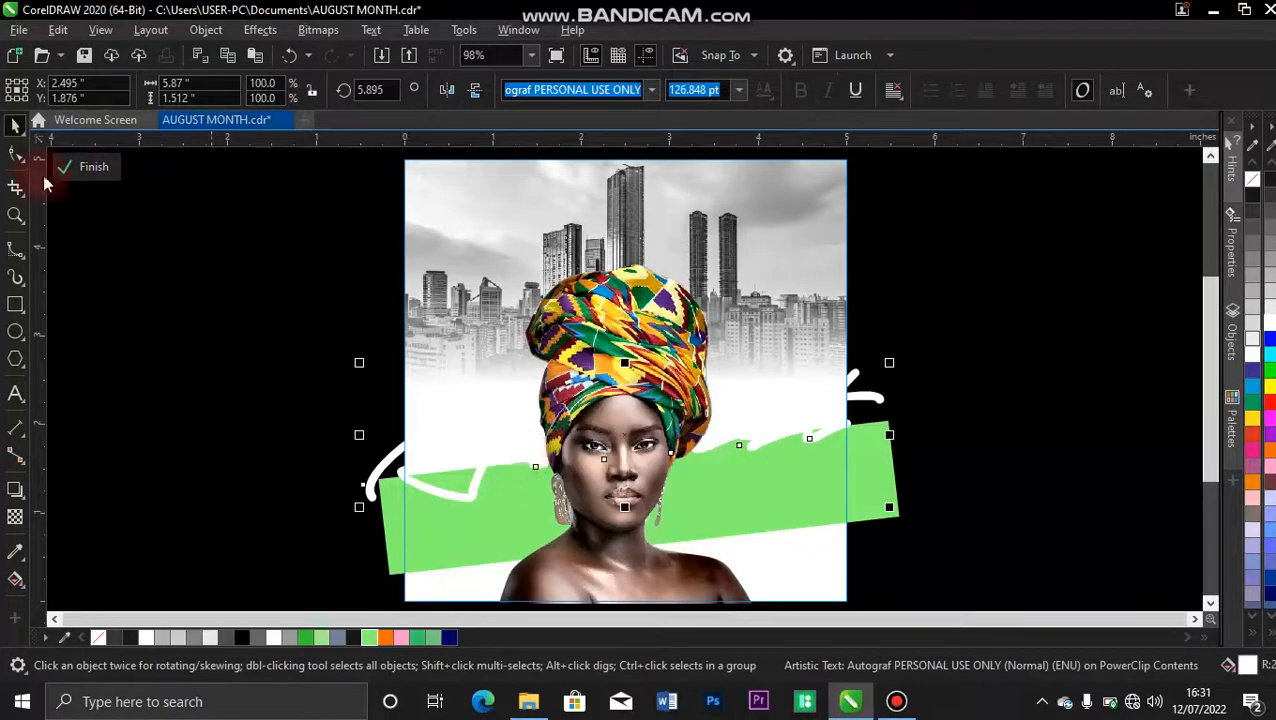
left_click(73, 170)
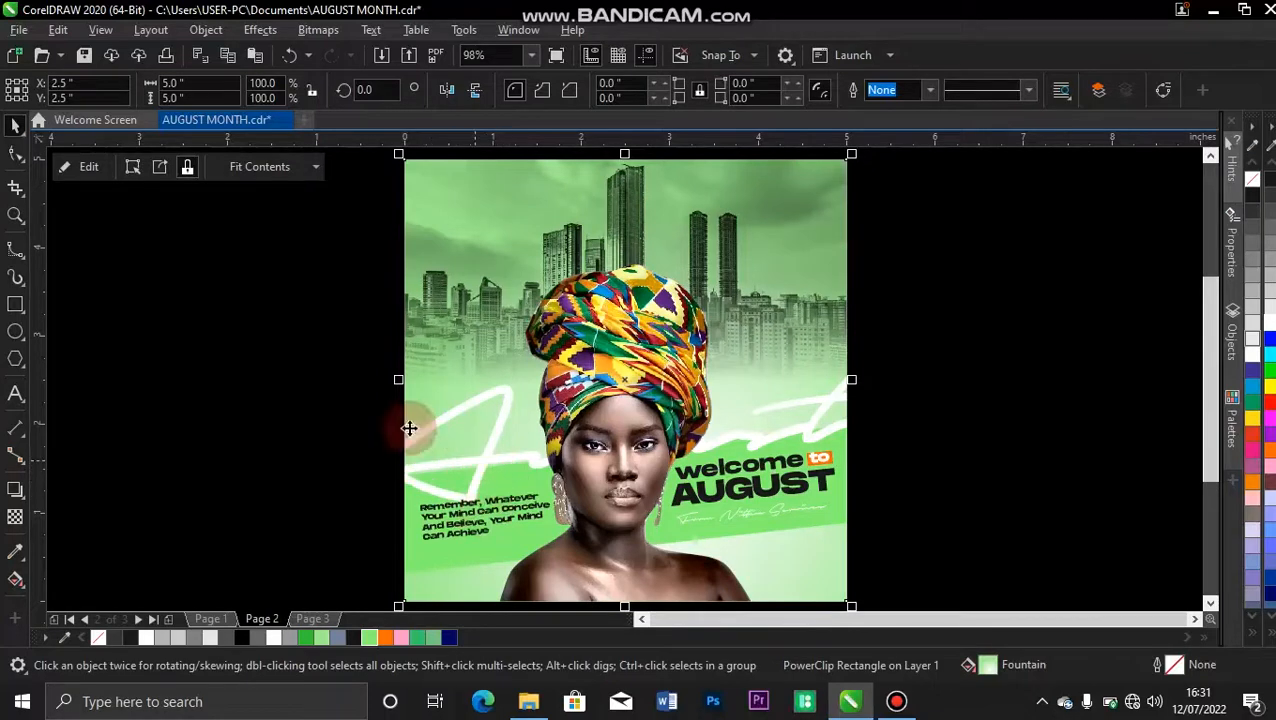
Step: Inside the background PowerClip, draw an unfilled rectangle about 1.43 × 0.49 in over the band below the script's letter A
left_click(89, 167)
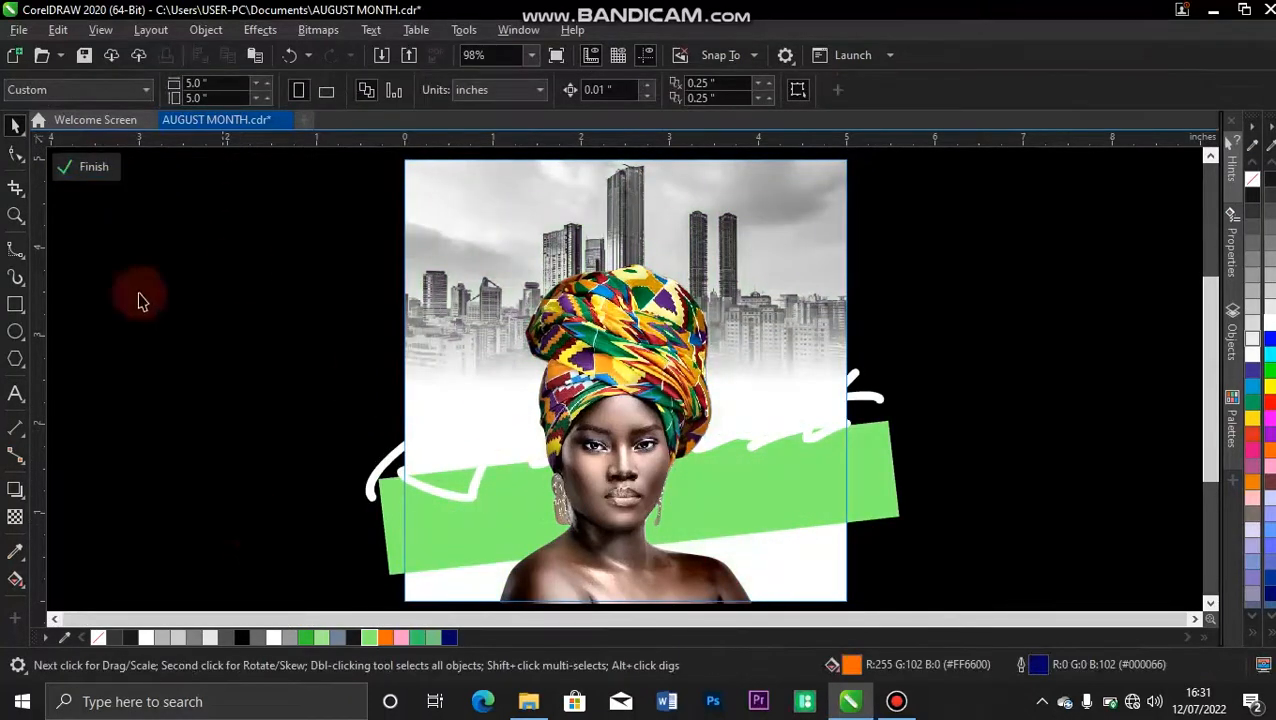
left_click(15, 305)
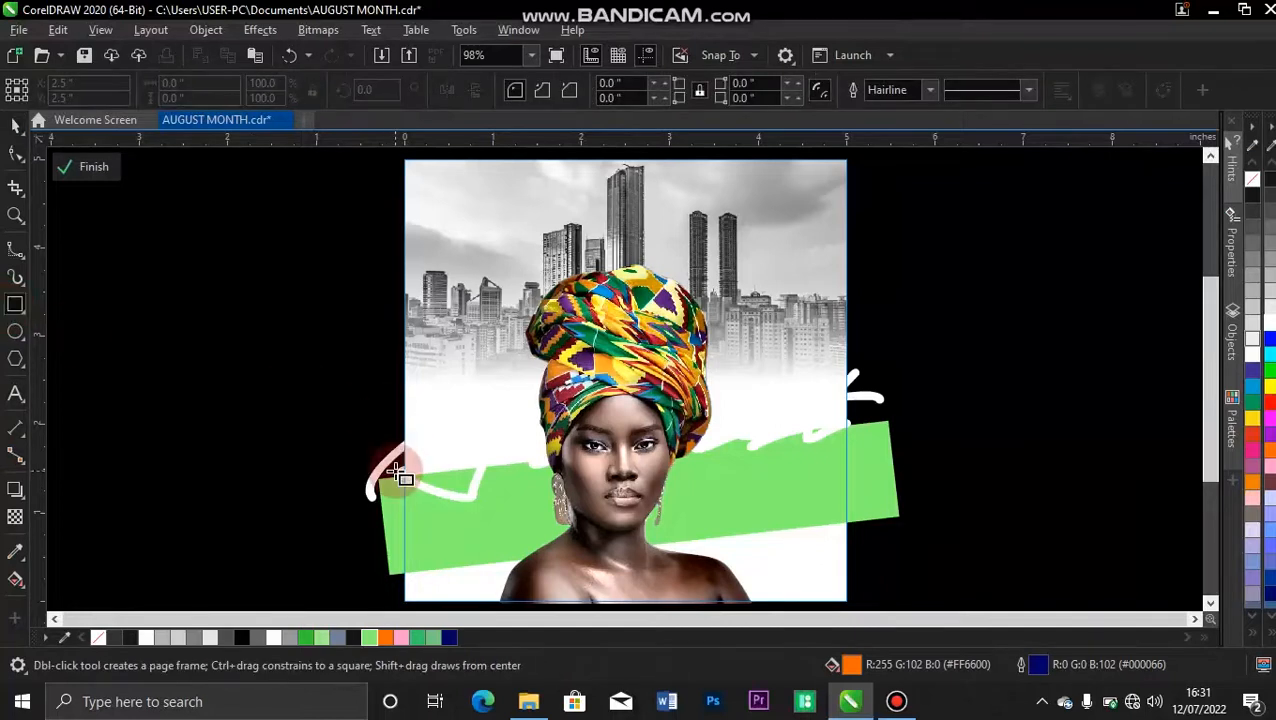
left_click_drag(395, 477, 520, 520)
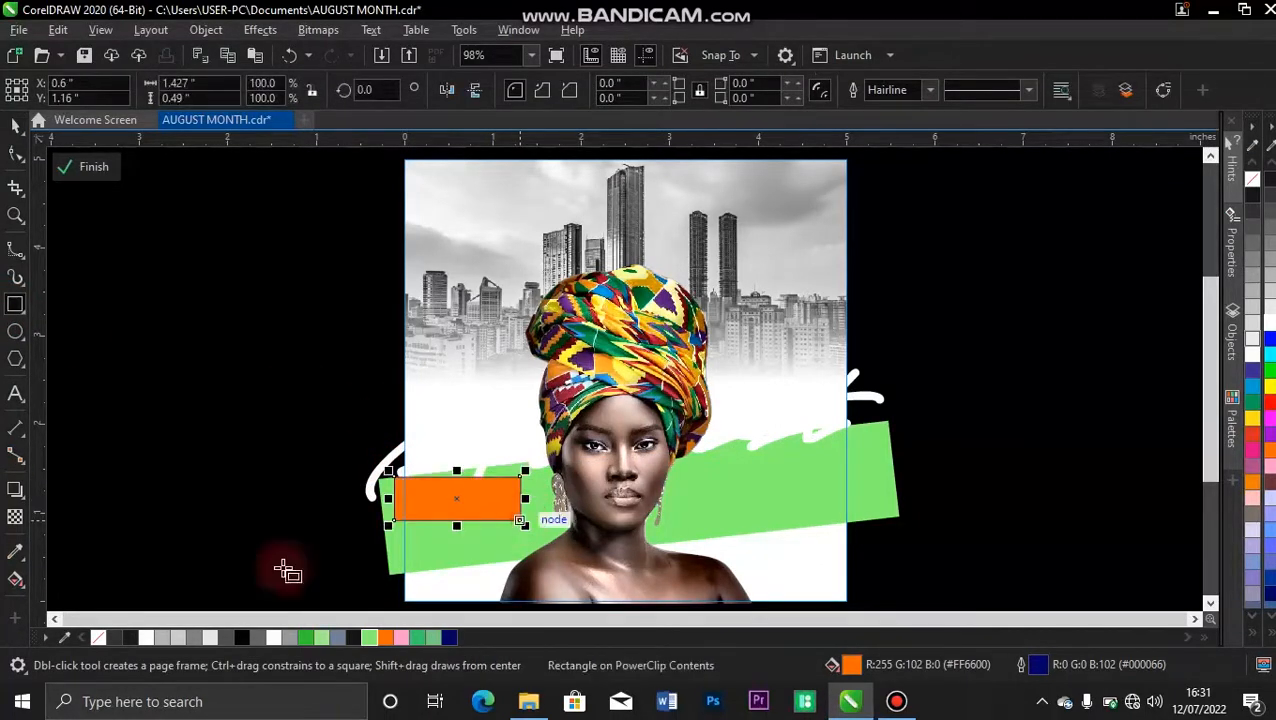
left_click(98, 637)
key("space")
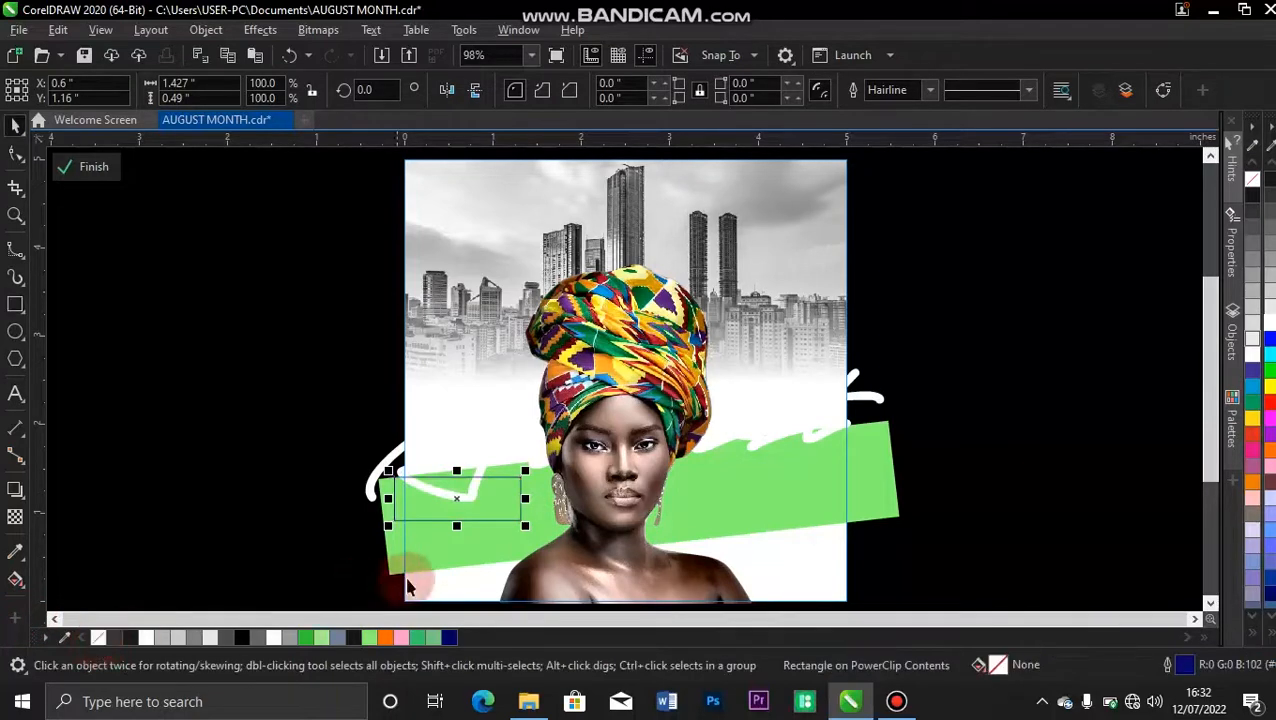
Step: Rotate the unfilled rectangle by 6.535° to match the tilt of the green band
left_click(782, 508)
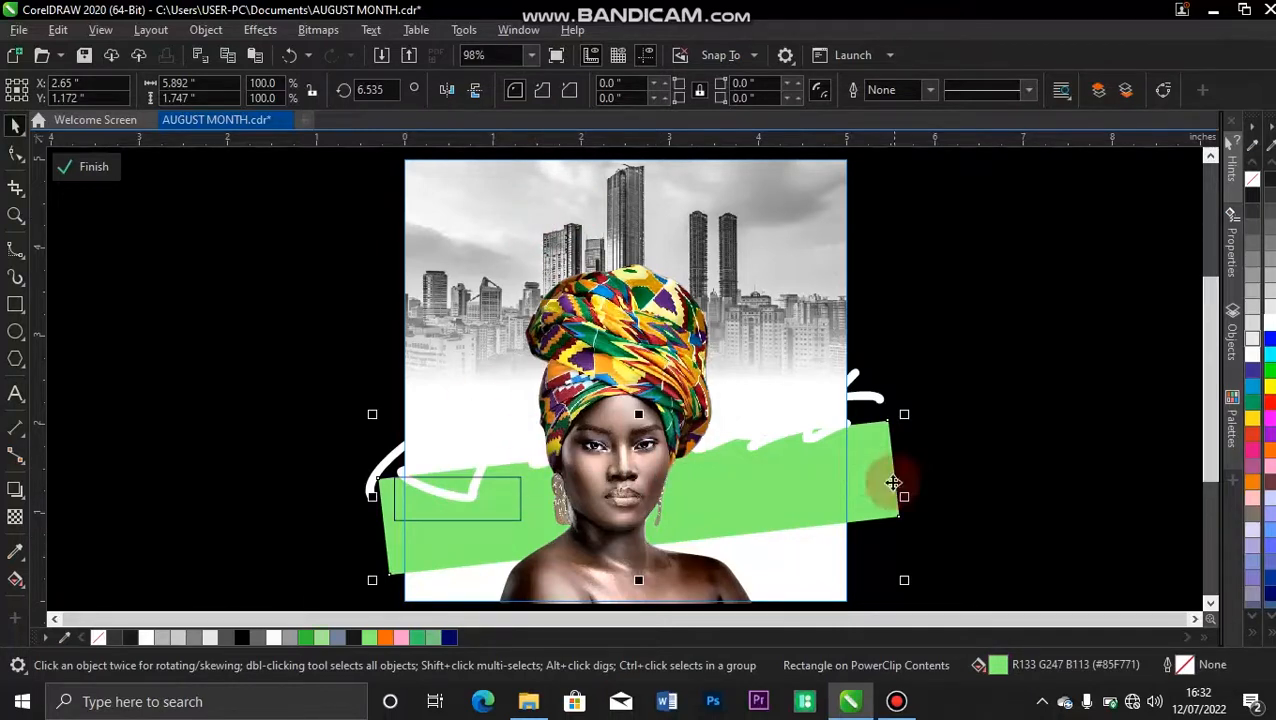
left_click(489, 497)
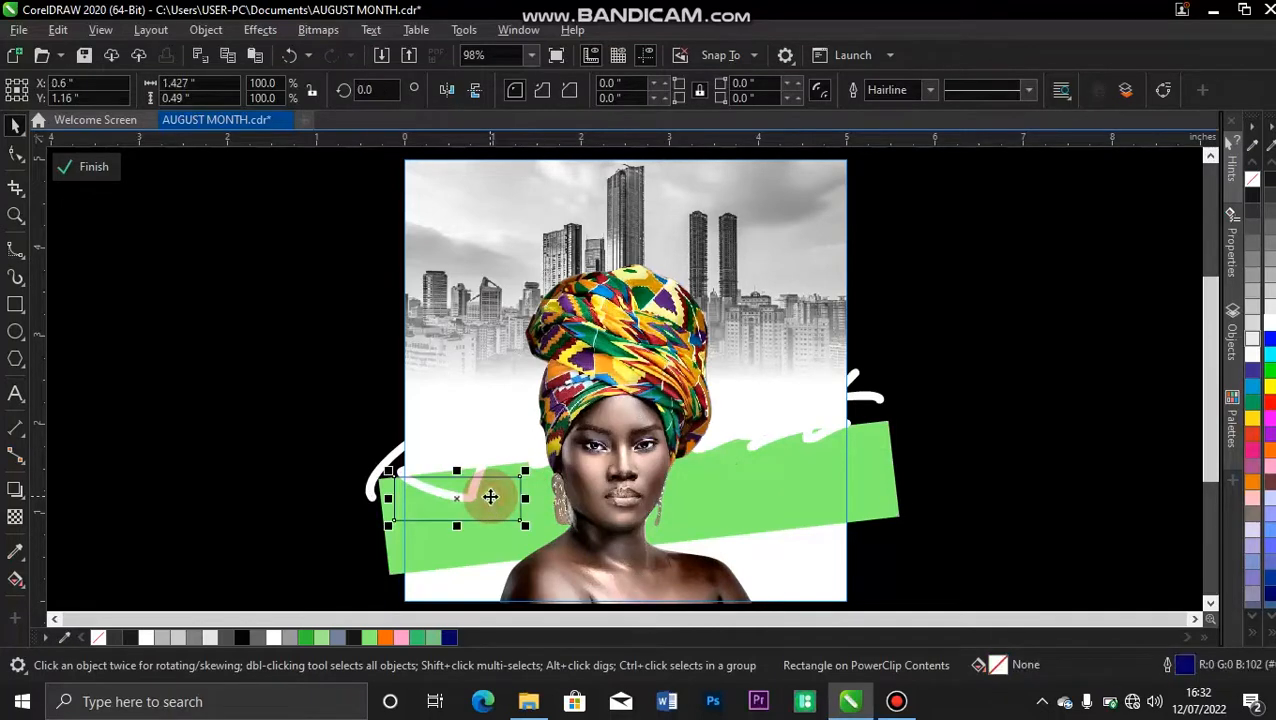
left_click(818, 508)
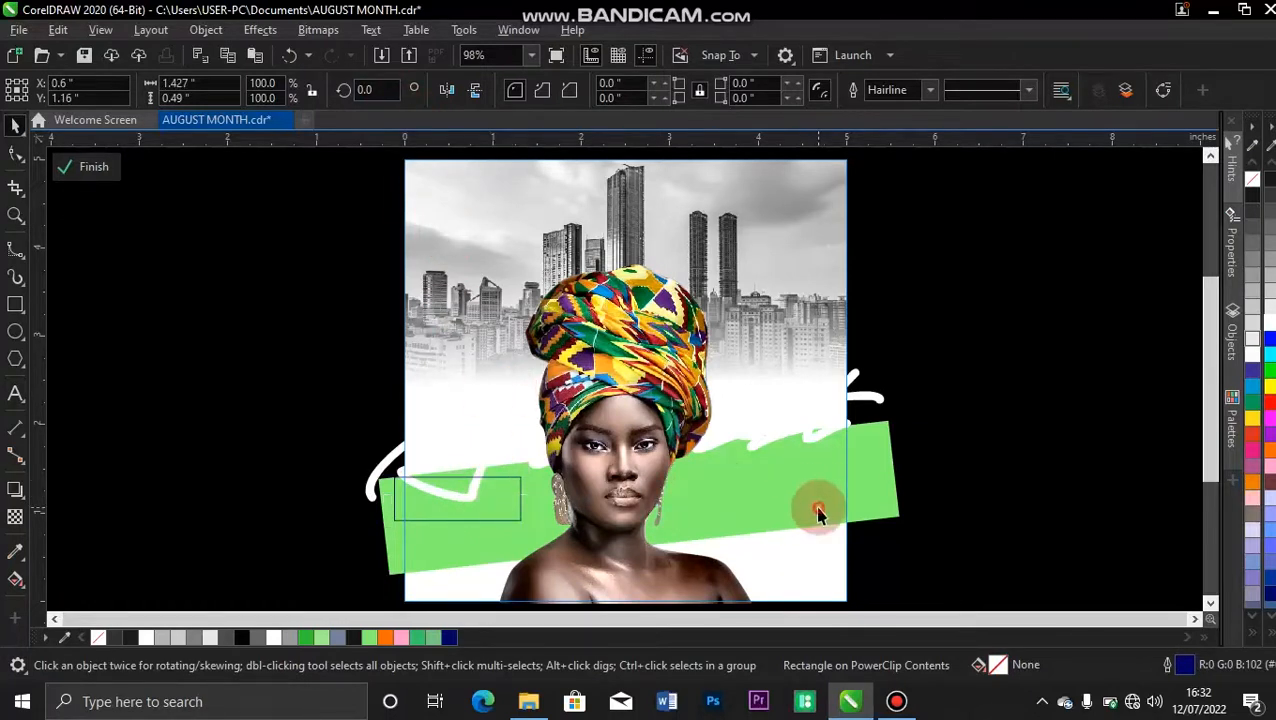
left_click(505, 487)
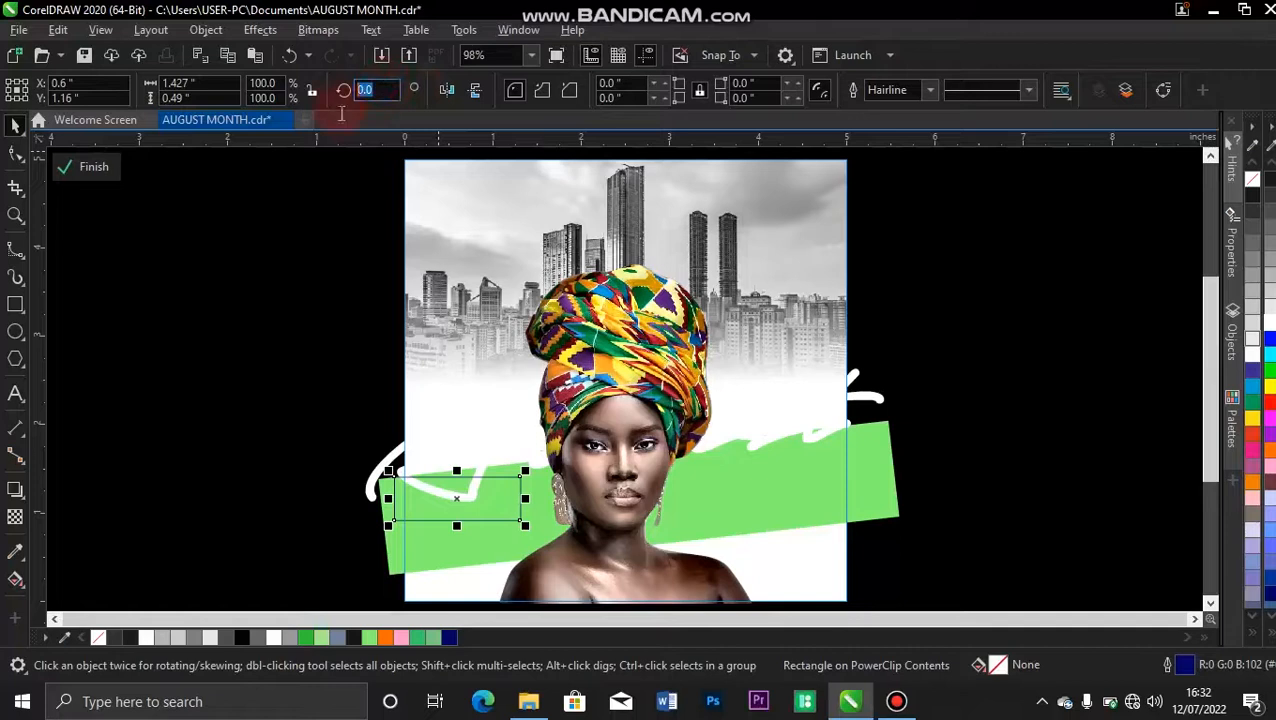
type("6.535")
key("Return")
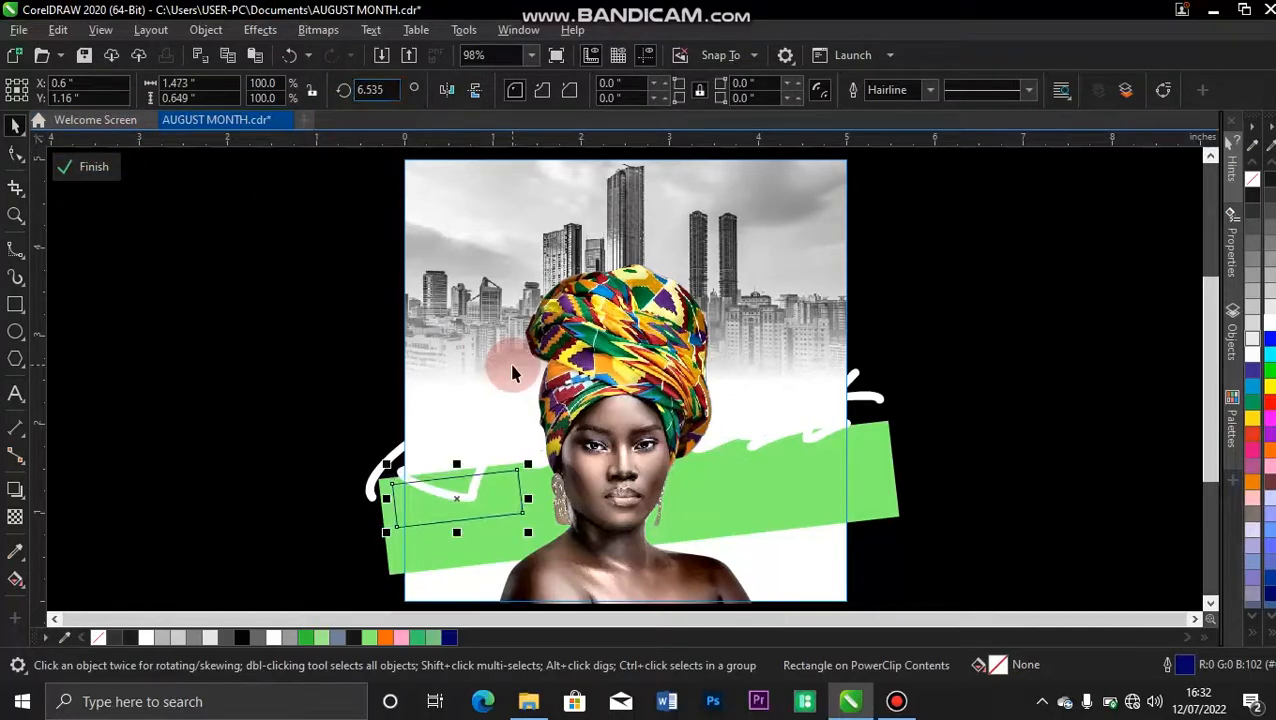
Step: Break the large "August" script apart into separate letters and select the letter A
left_click(813, 433)
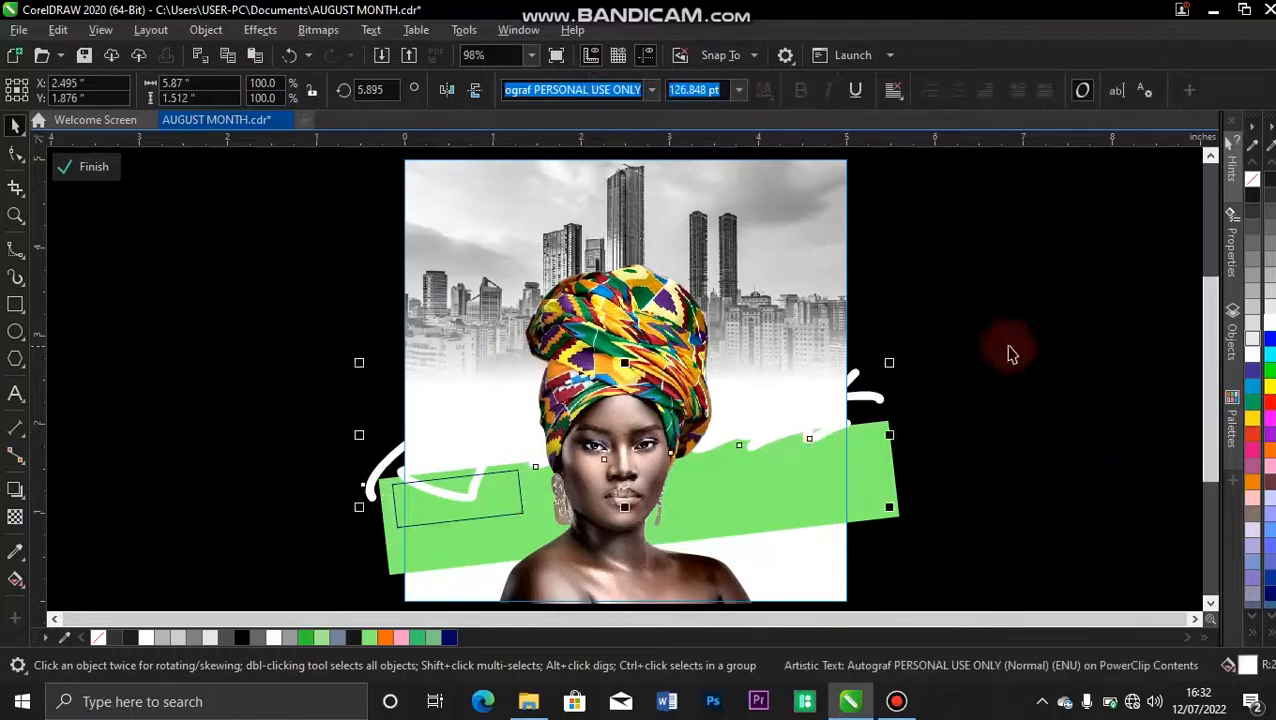
left_click(885, 392)
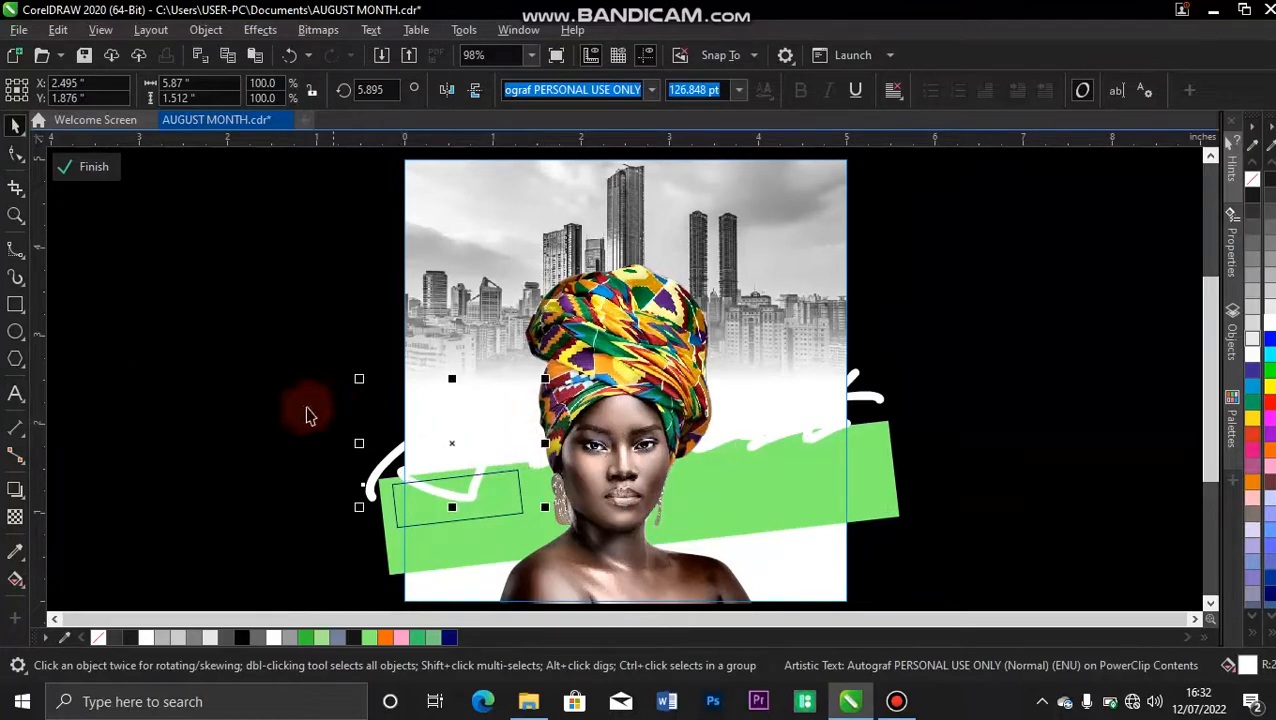
left_click(372, 428)
left_click_drag(390, 470, 203, 324)
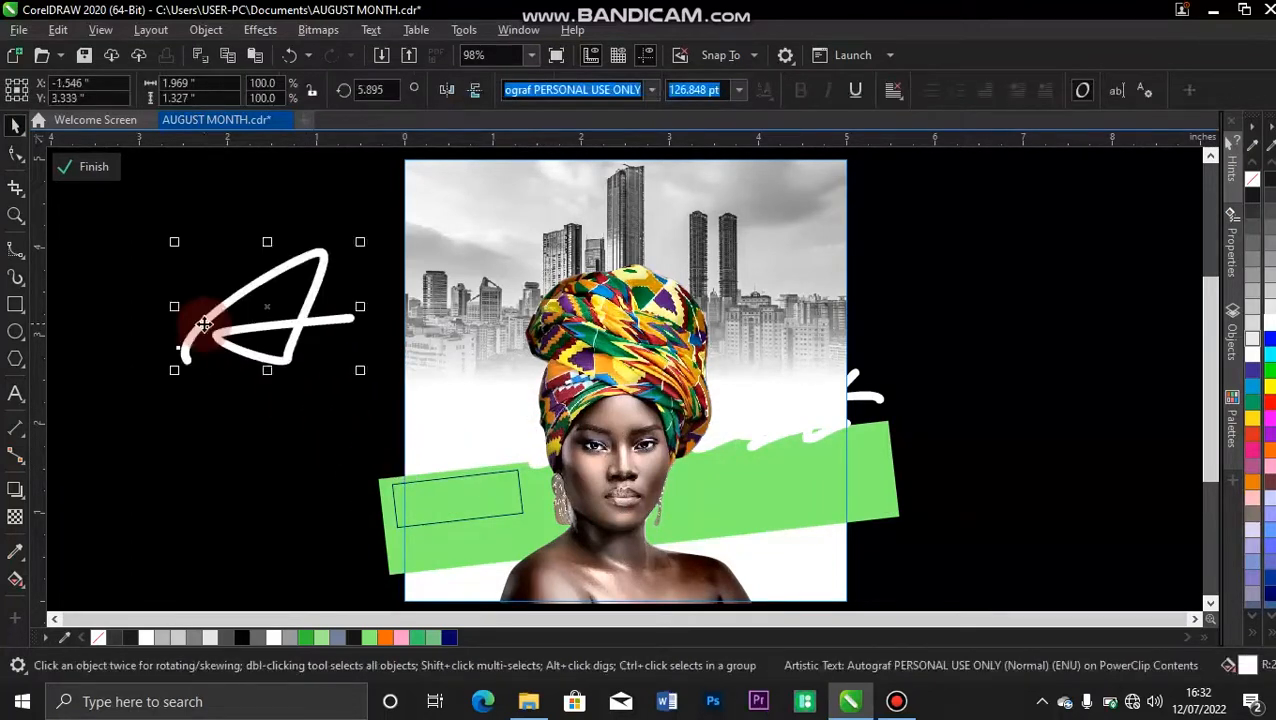
left_click_drag(855, 388, 946, 343)
key("ctrl+z")
key("ctrl+z")
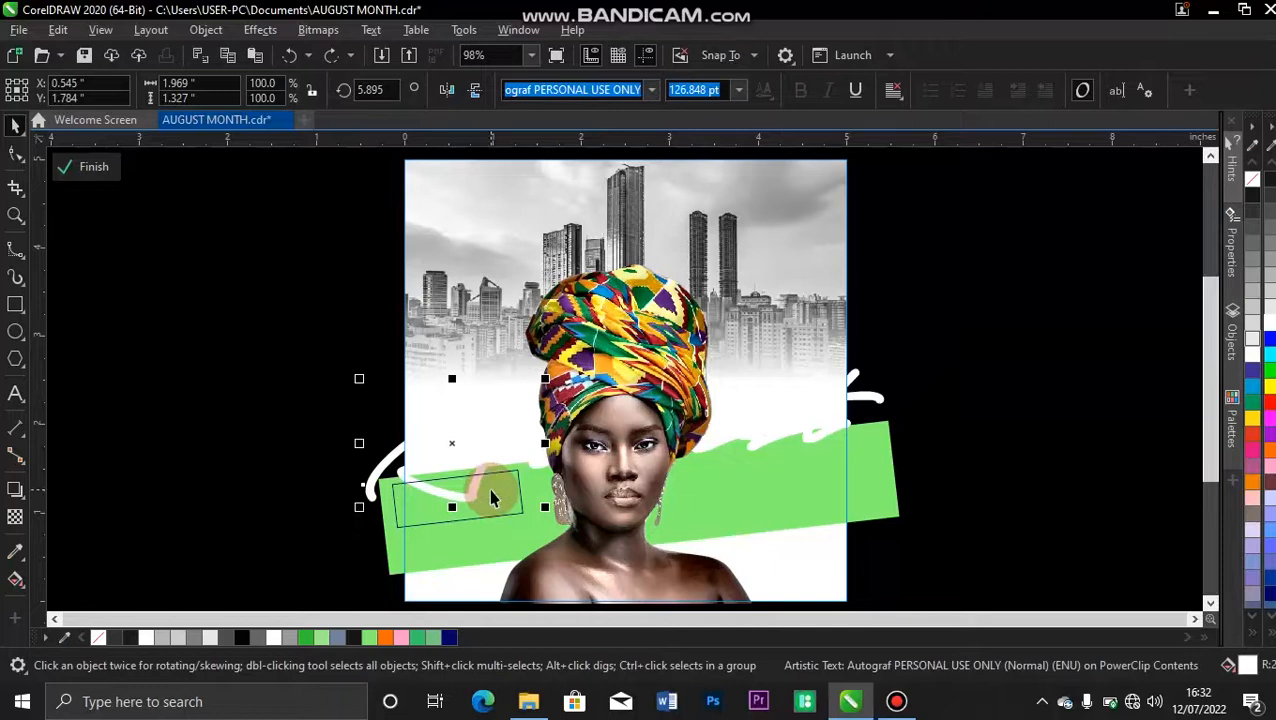
Step: Nudge the tilted rectangle so its upper edge lines up with the green band's upper edge around the A's lower strokes
left_click(490, 495)
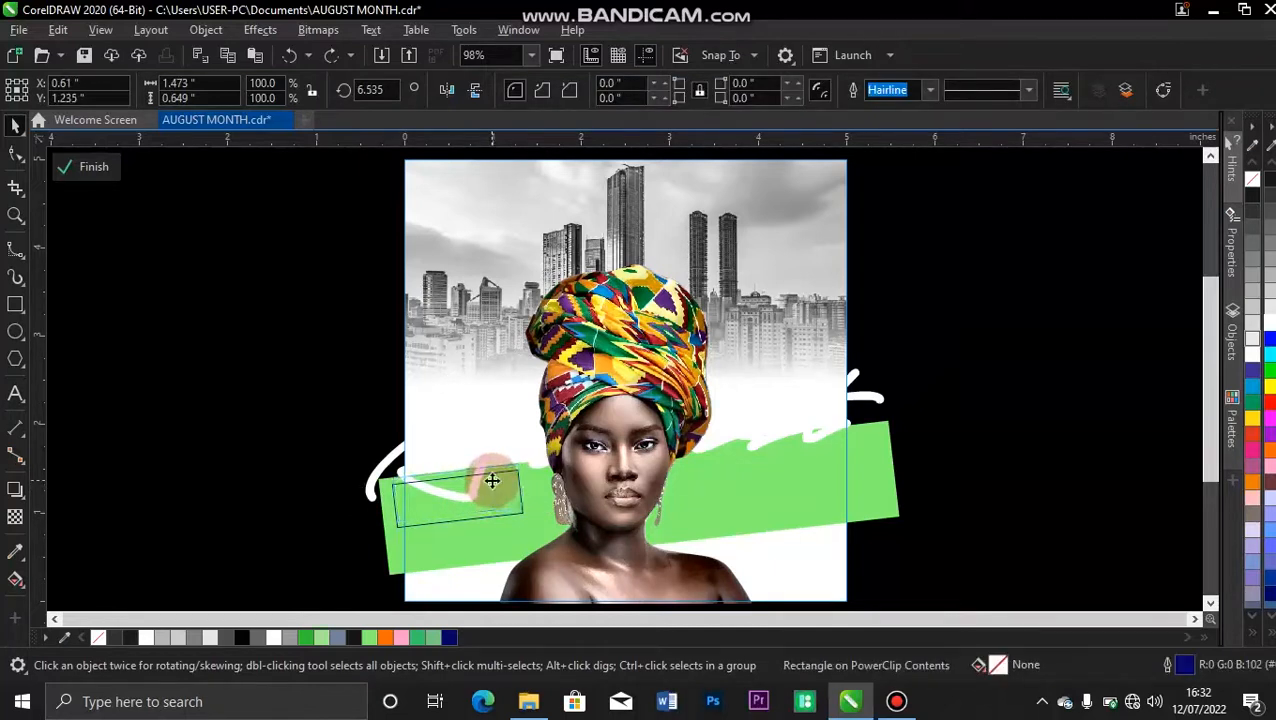
key("z")
left_click_drag(358, 434, 592, 580)
key("space")
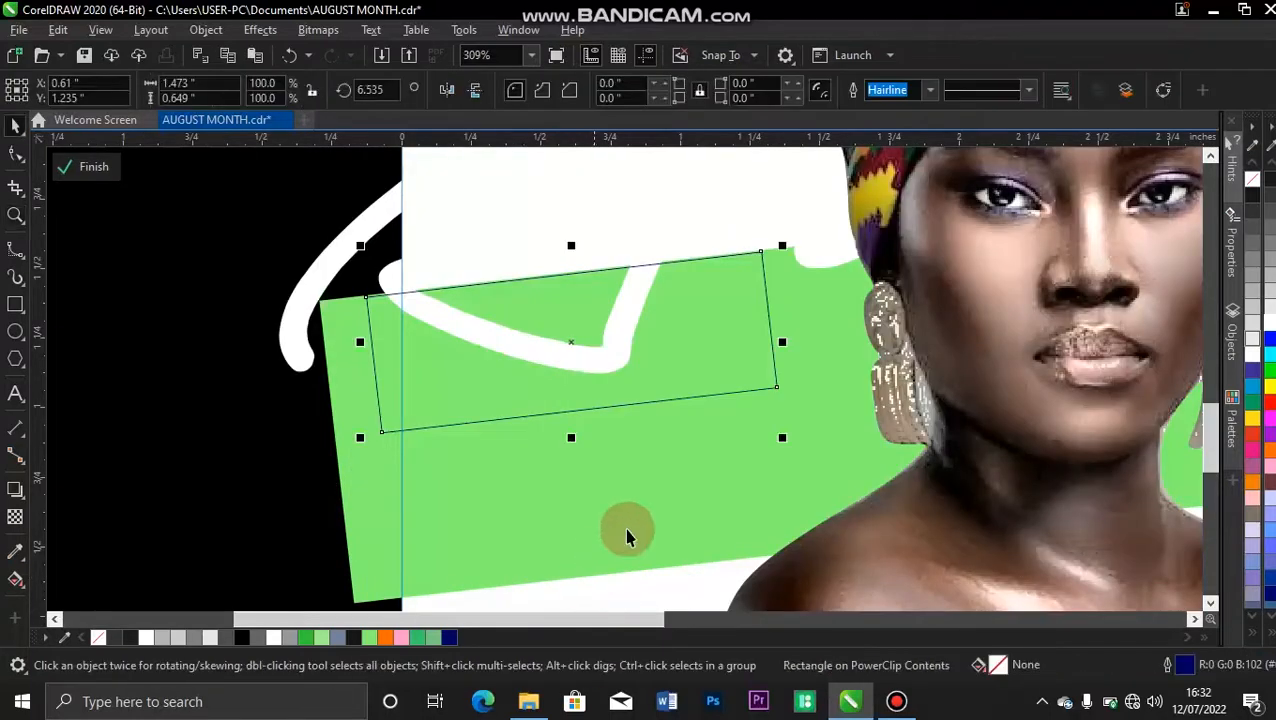
left_click_drag(672, 348, 673, 347)
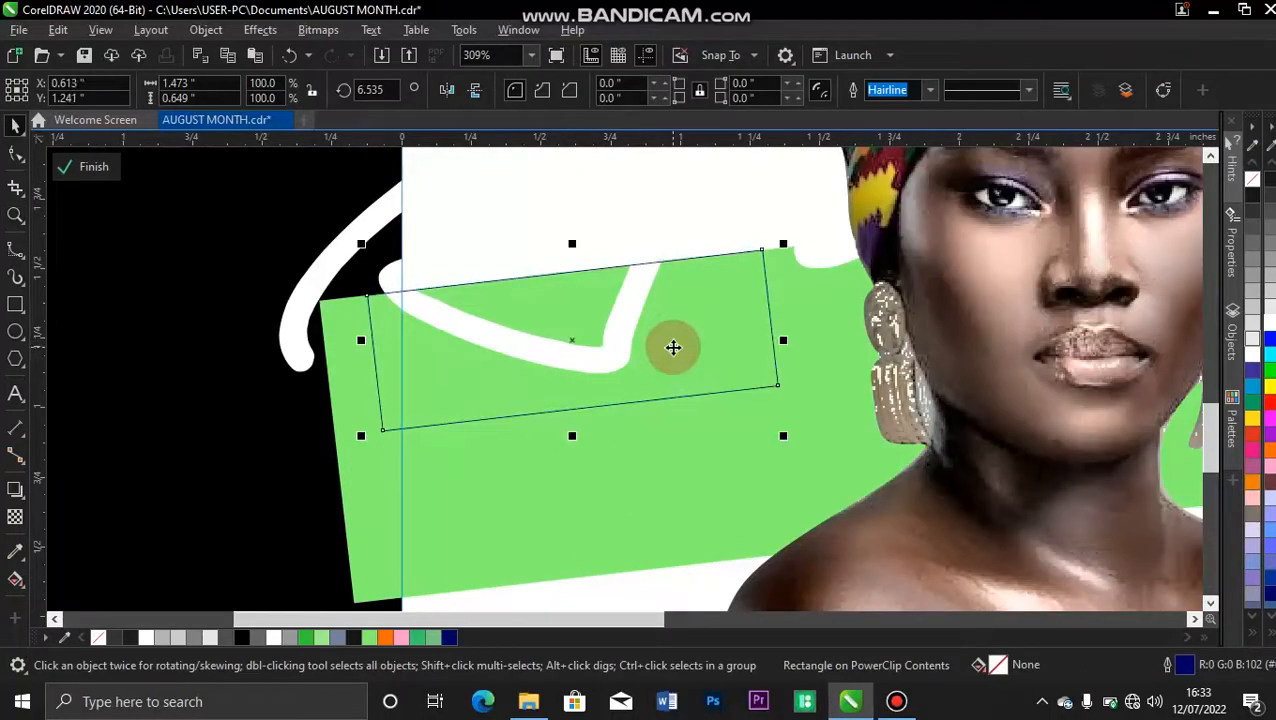
Step: Trim the script's letter A with the tilted rectangle where it overlaps the green band, and delete the rectangle
left_click(326, 276, "shift")
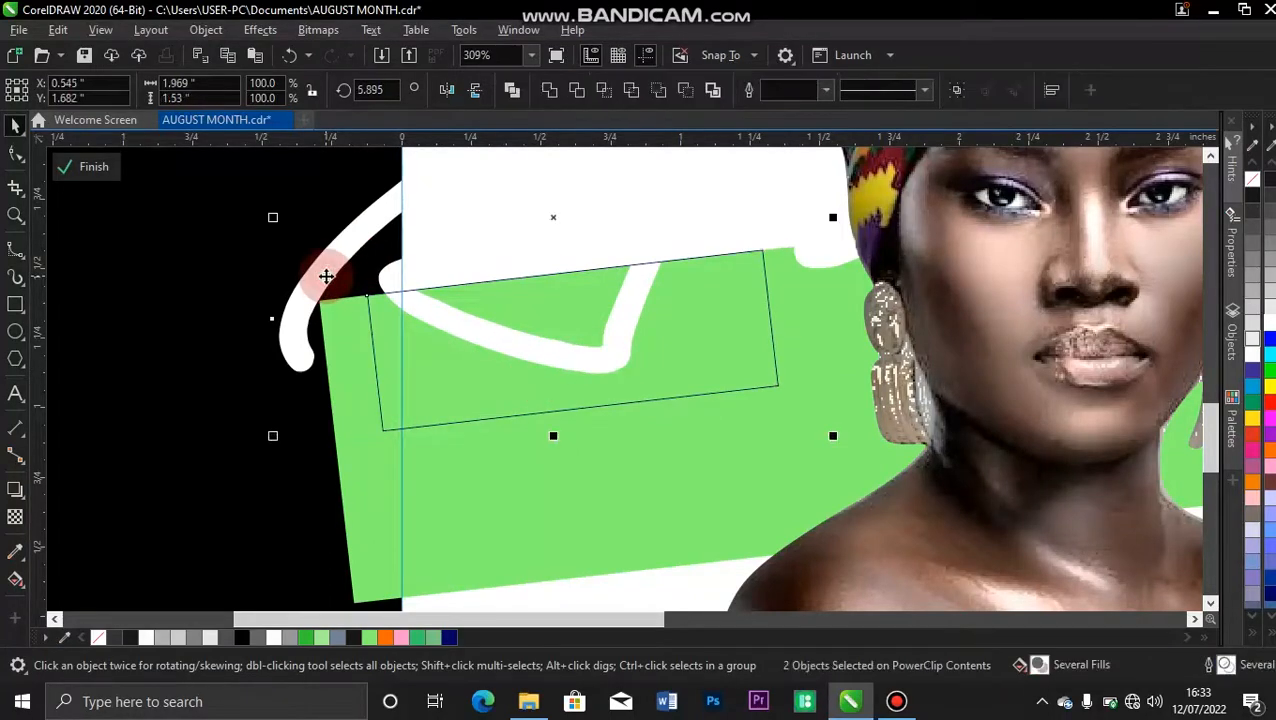
left_click(578, 92)
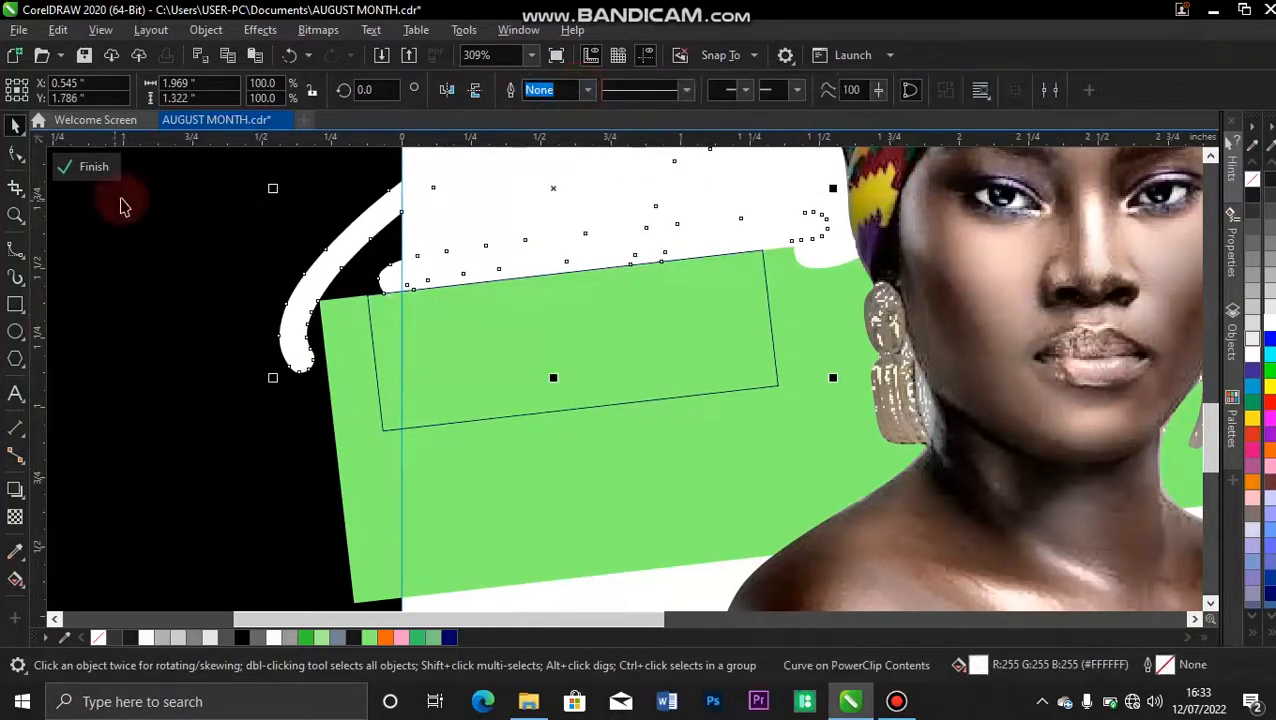
left_click(490, 373)
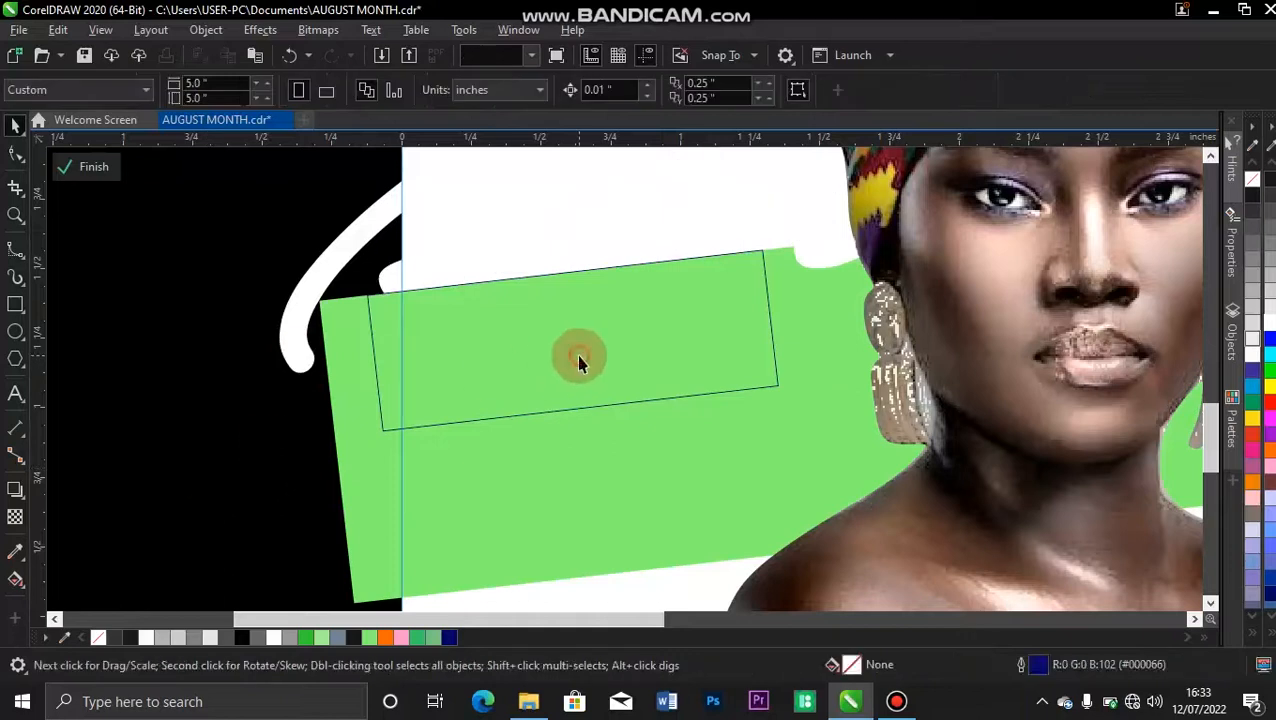
key("Escape")
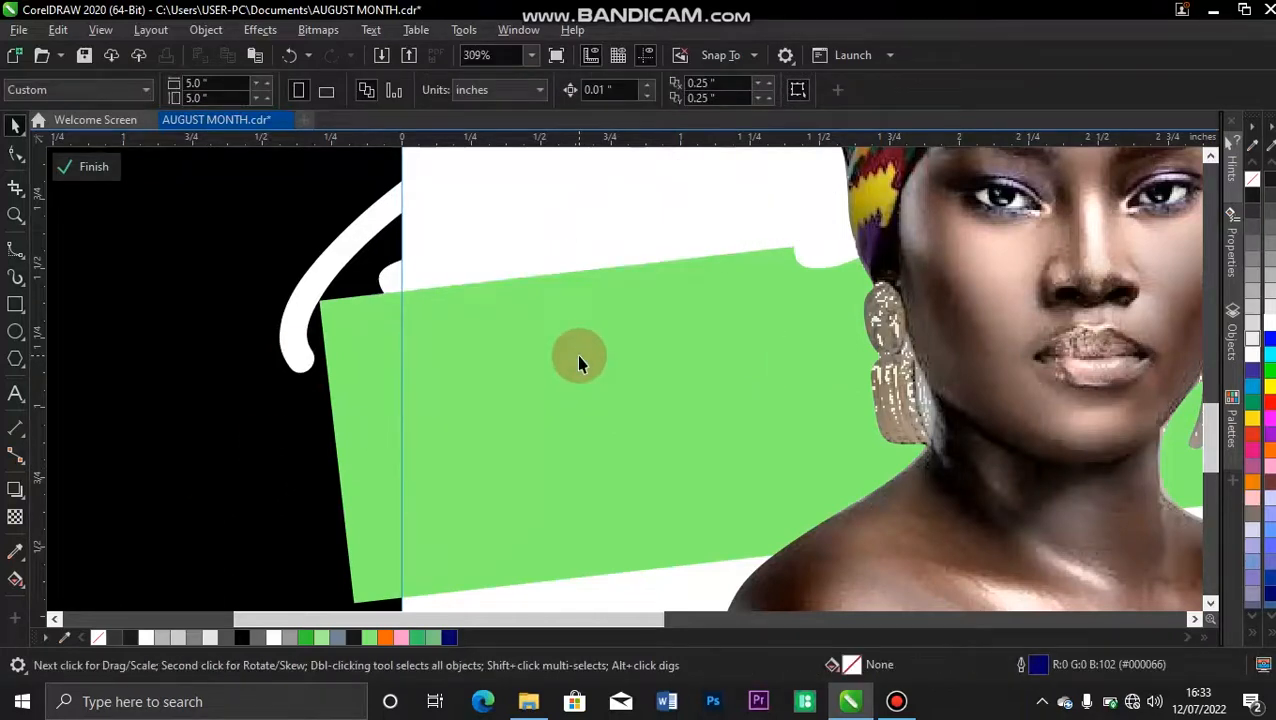
Step: Group the six letters of the "August" script and finish editing the background PowerClip
key("F4")
left_click_drag(348, 398, 974, 440)
left_click_drag(378, 332, 937, 538)
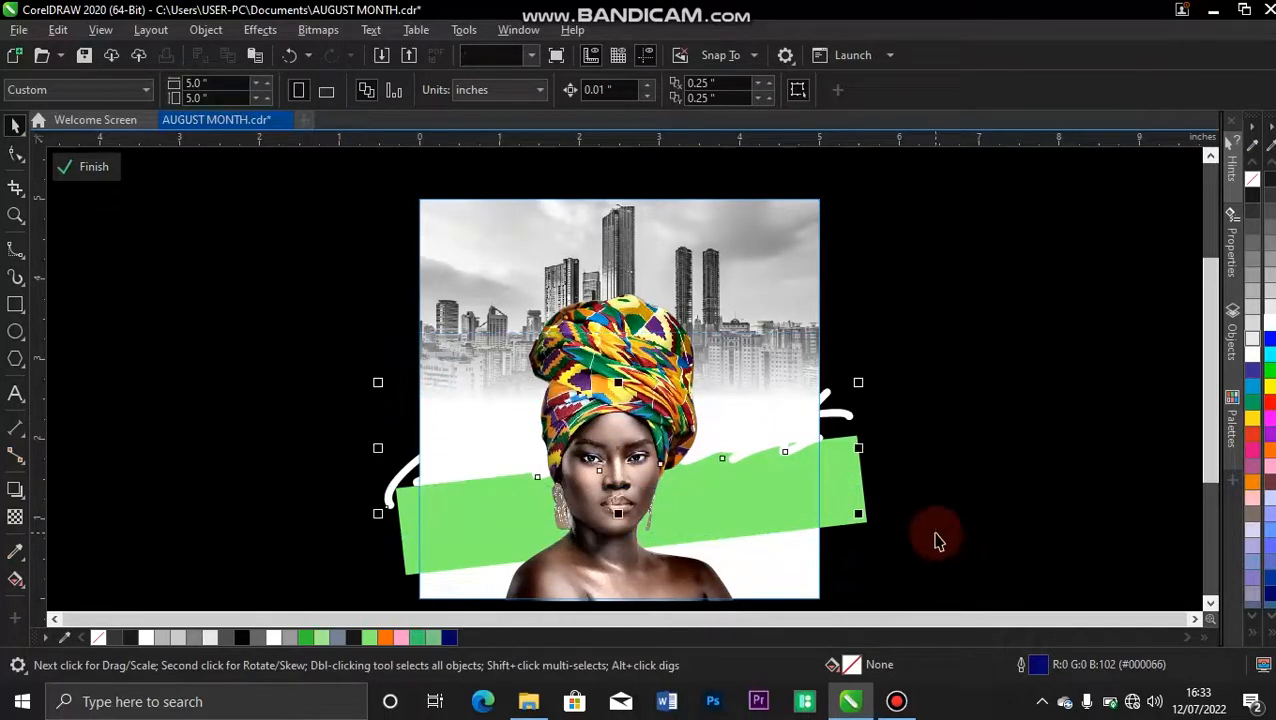
left_click(991, 336)
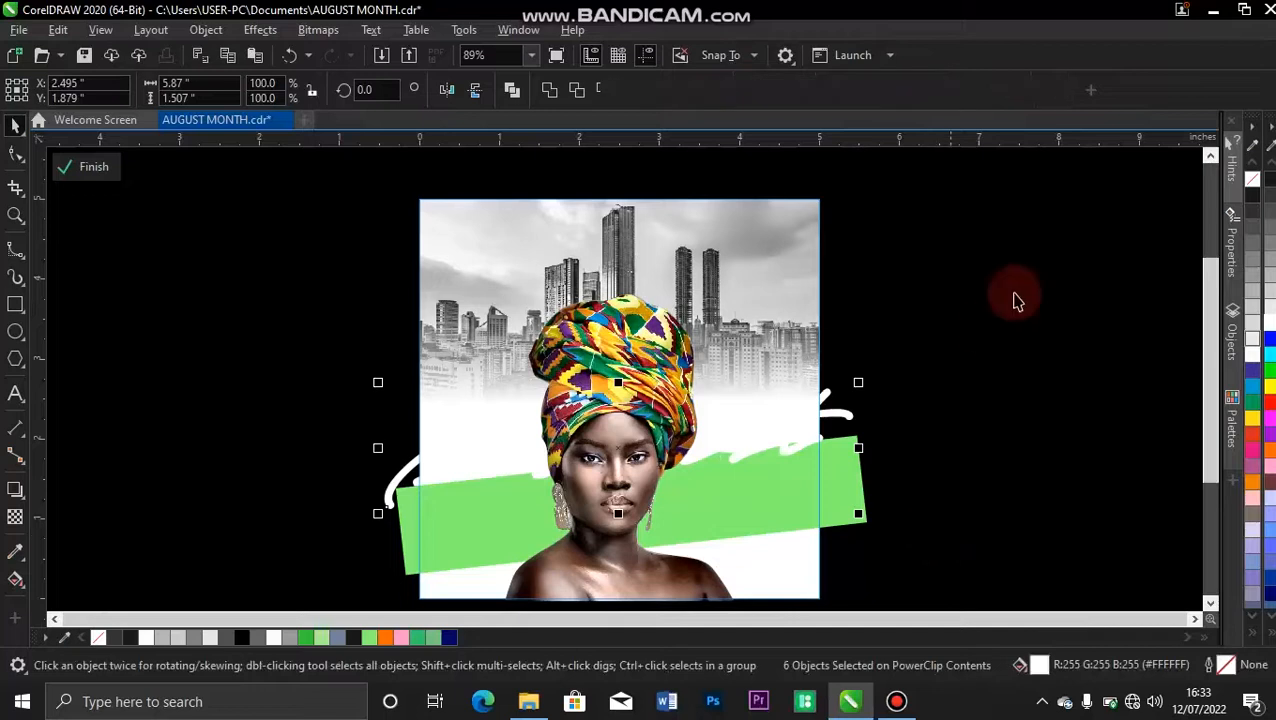
left_click_drag(1017, 296, 1083, 246)
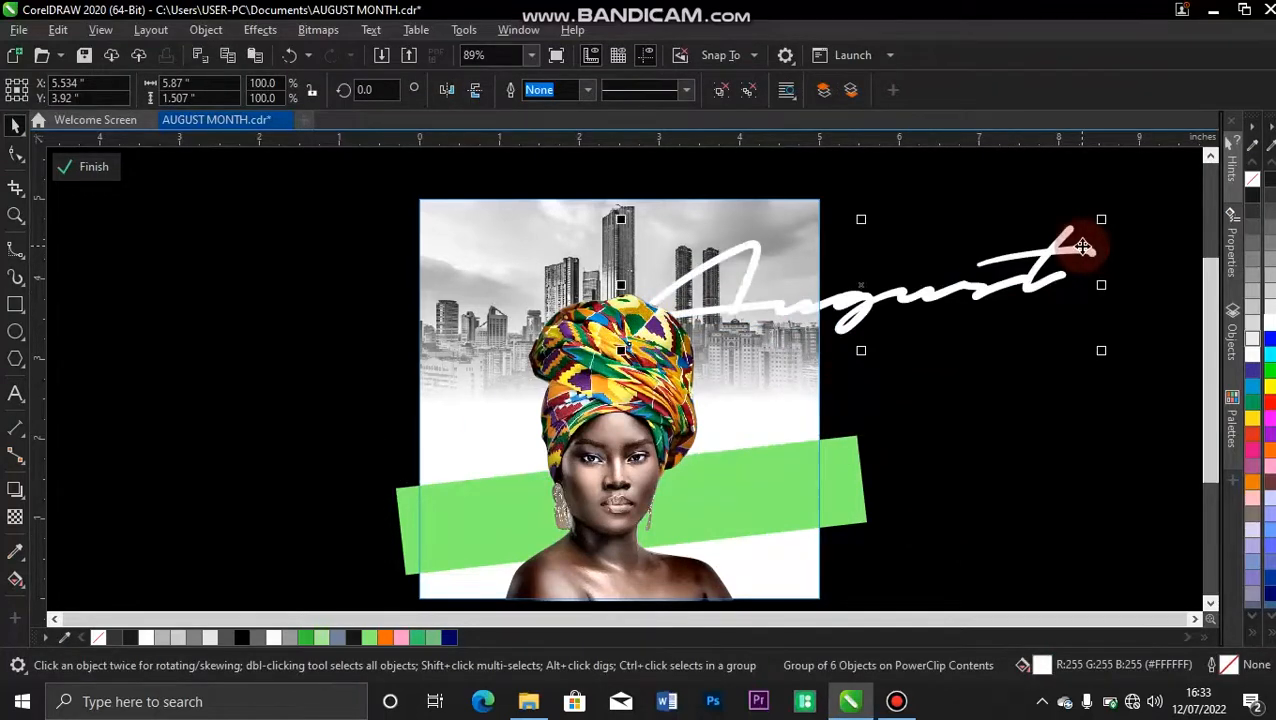
key("ctrl+z")
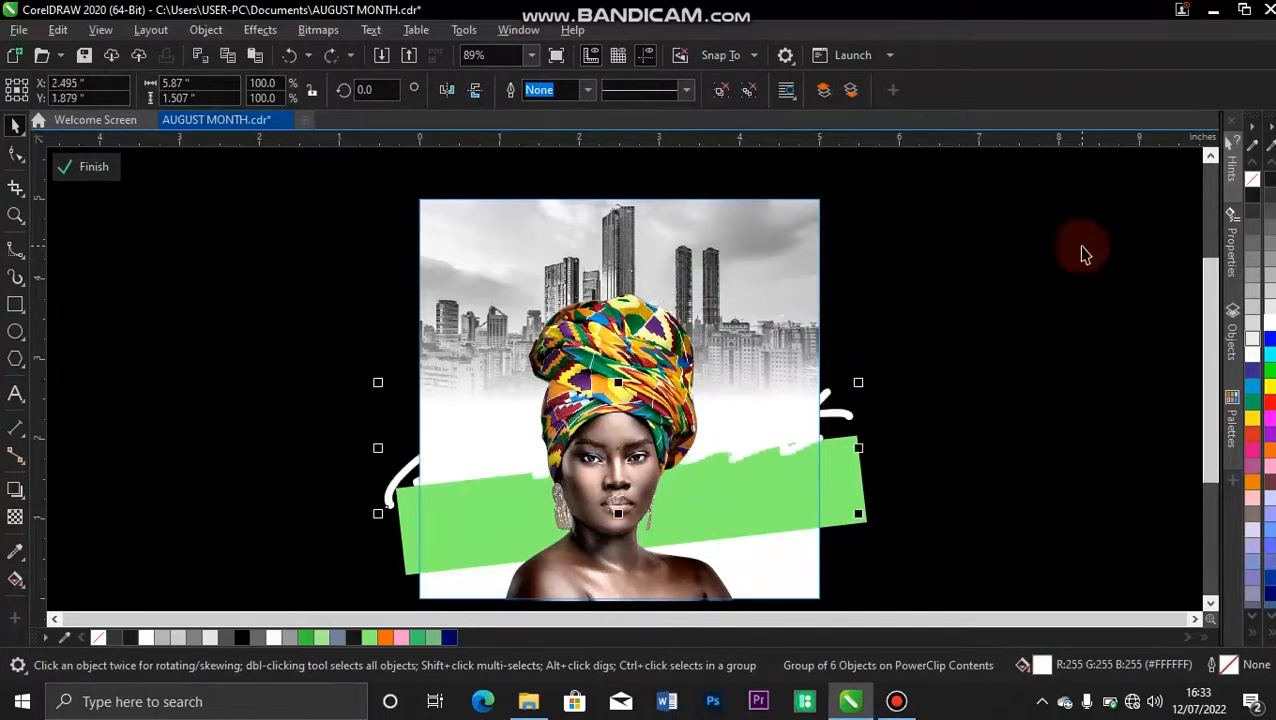
left_click(115, 171)
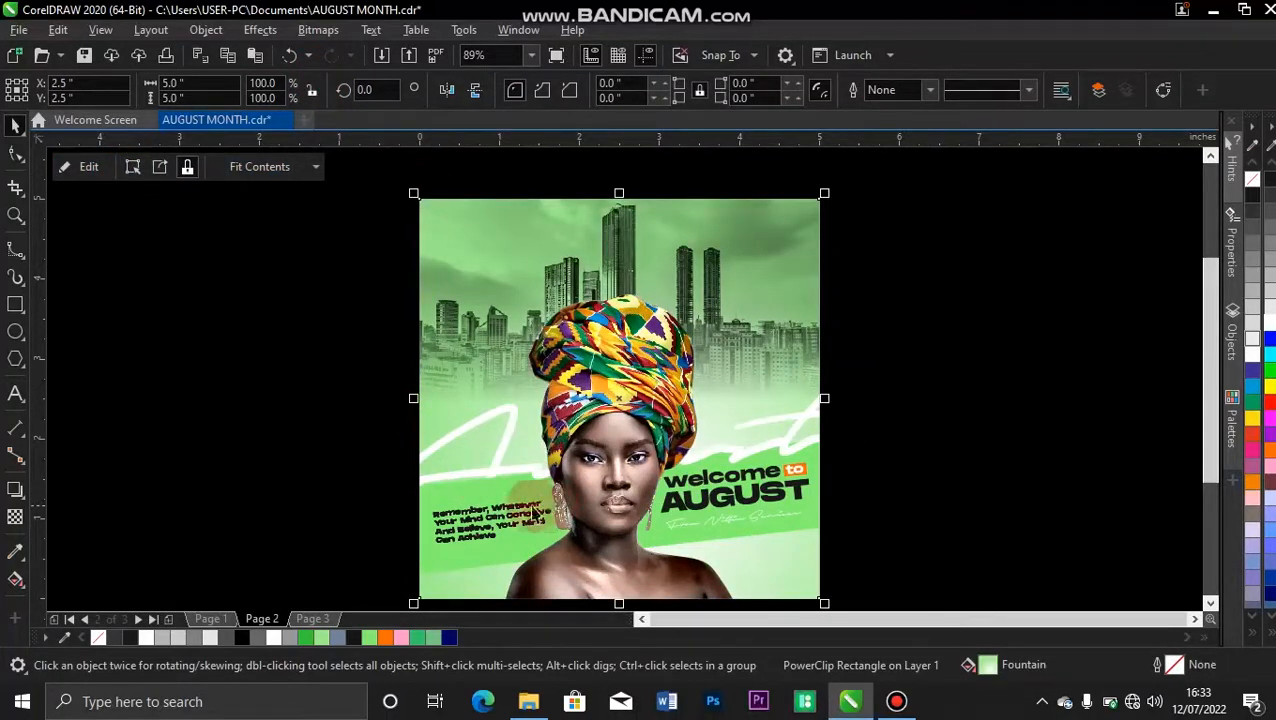
Step: Nudge the "Remember, Whatever Your Mind Can Conceive" quote slightly up on the green band and deselect it
left_click(509, 530)
key("Up")
key("Up")
key("Up")
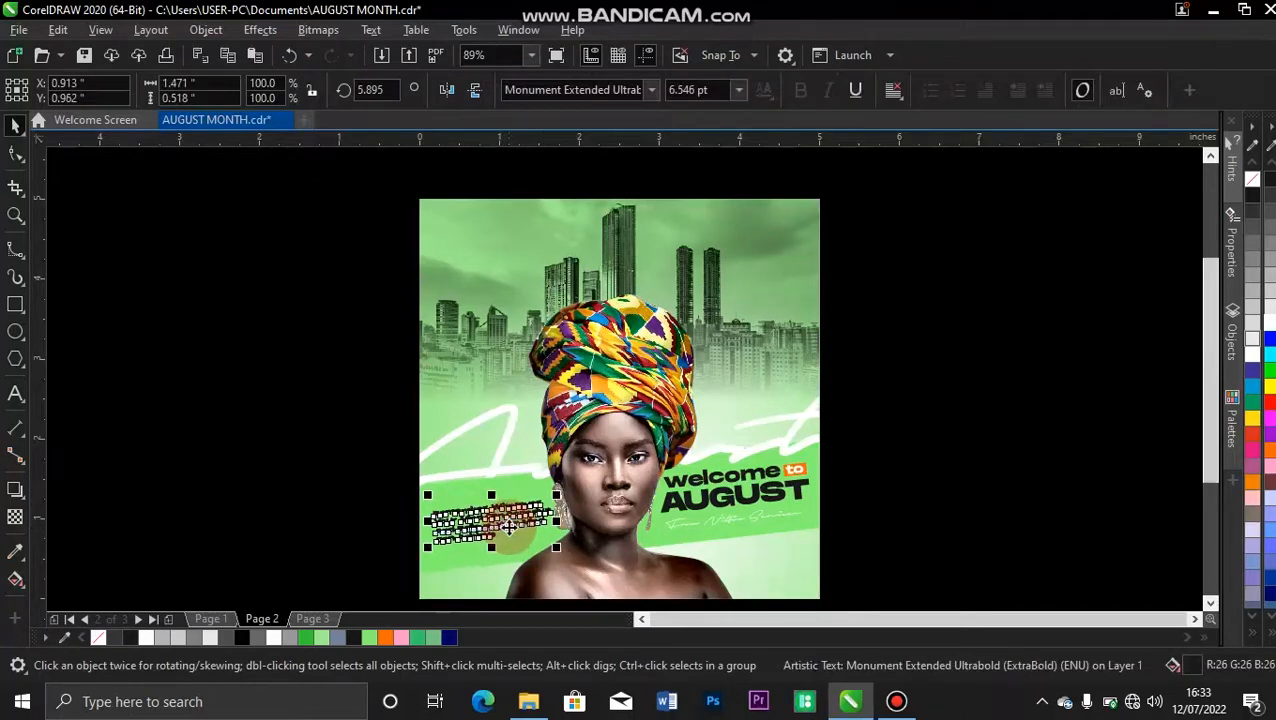
left_click(305, 475)
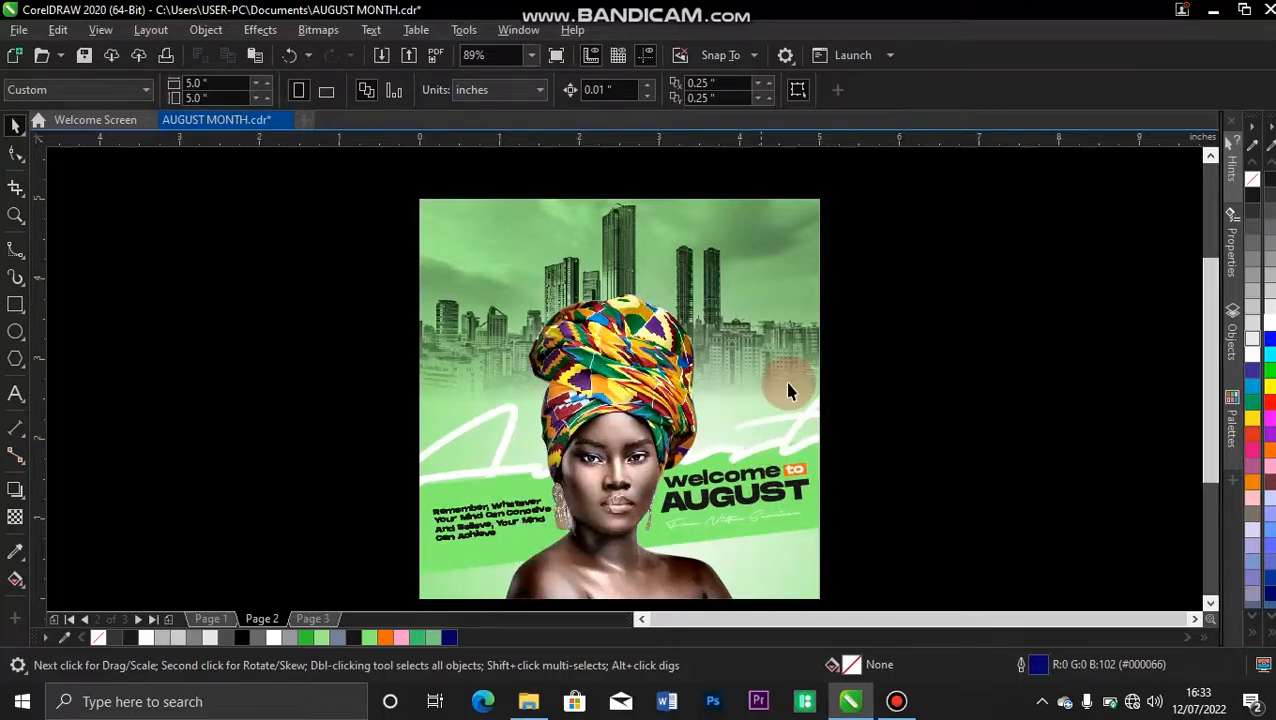
Step: Inside the background PowerClip, give the tilted band a linear fountain fill running from green at its right end to white at its left
left_click(507, 567)
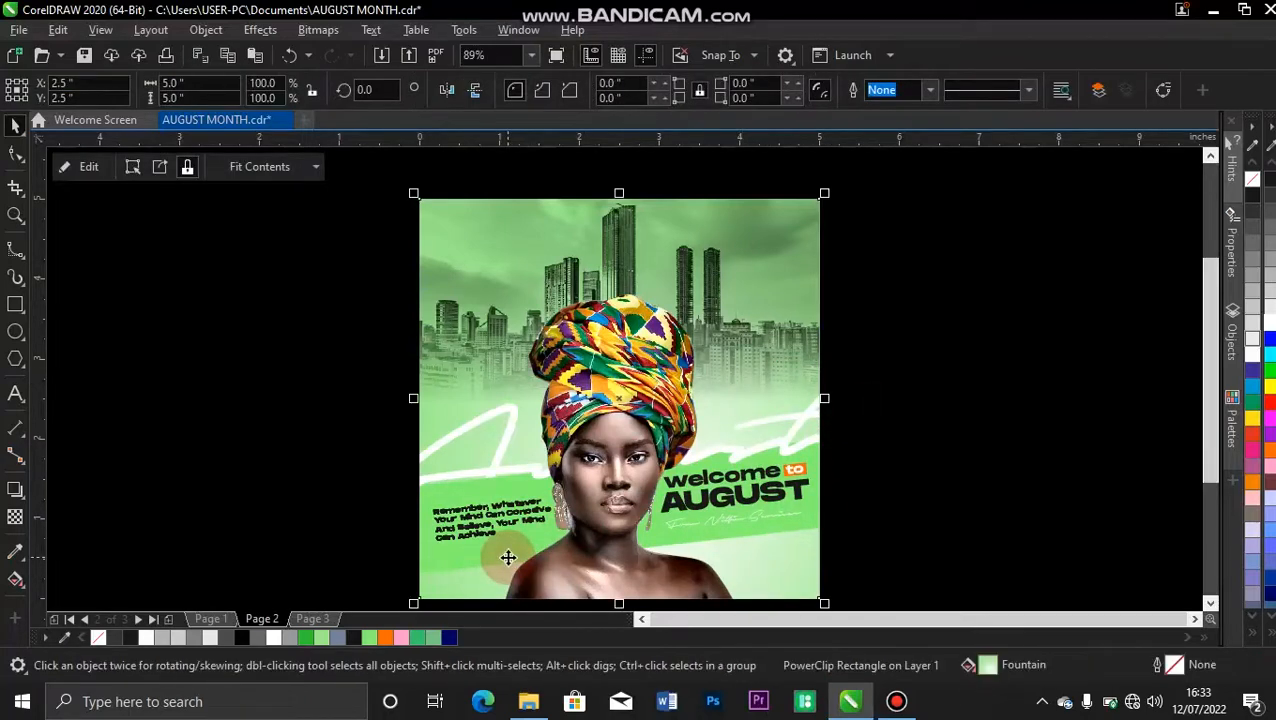
left_click(89, 168)
left_click(442, 533)
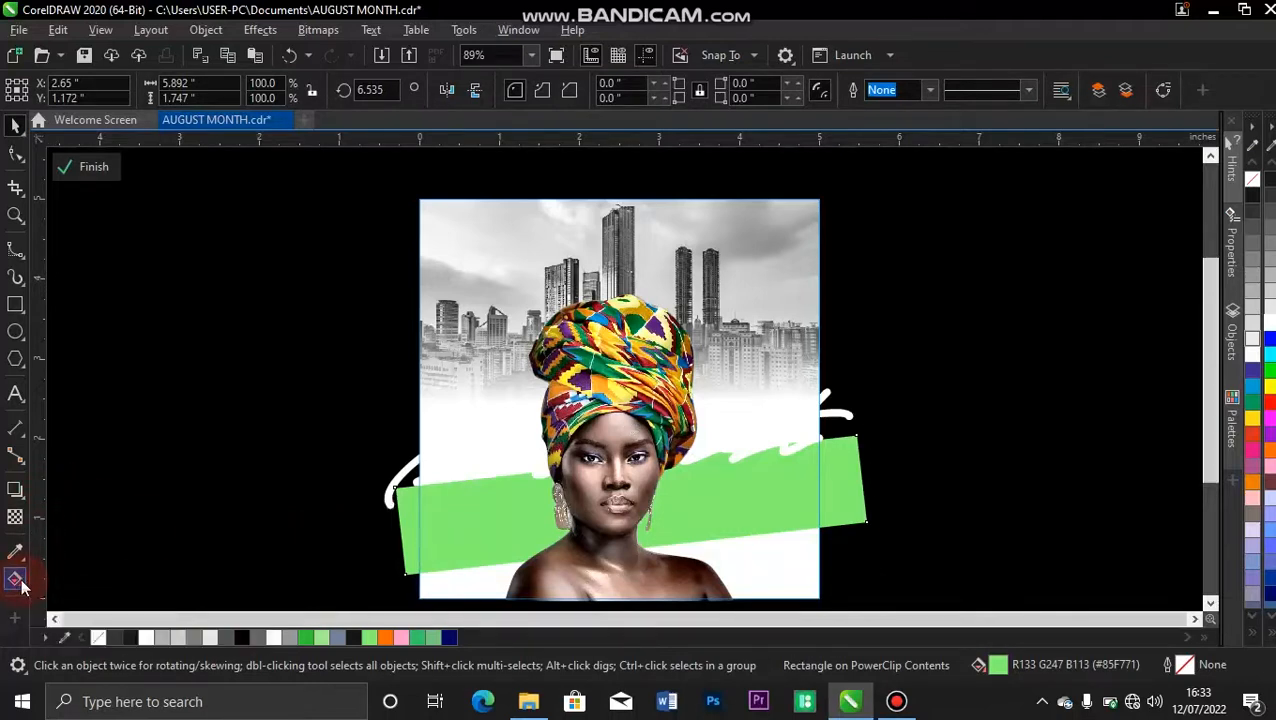
left_click(16, 580)
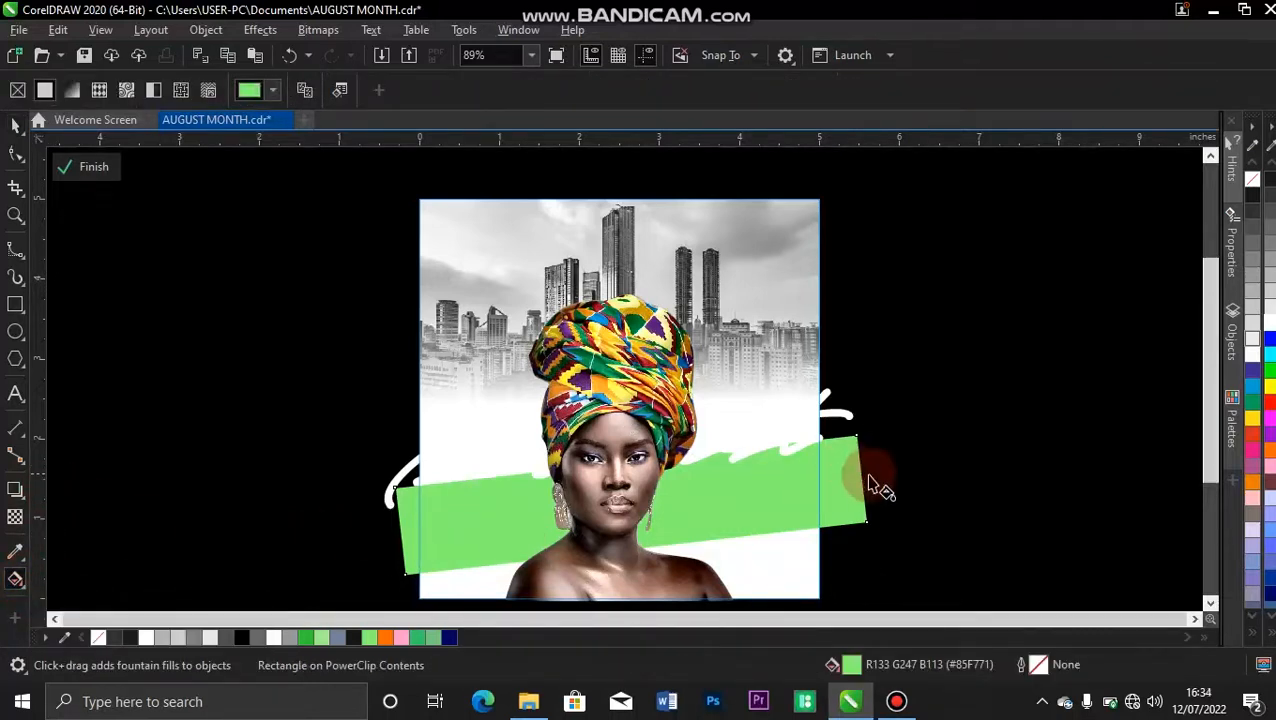
left_click_drag(858, 483, 381, 544)
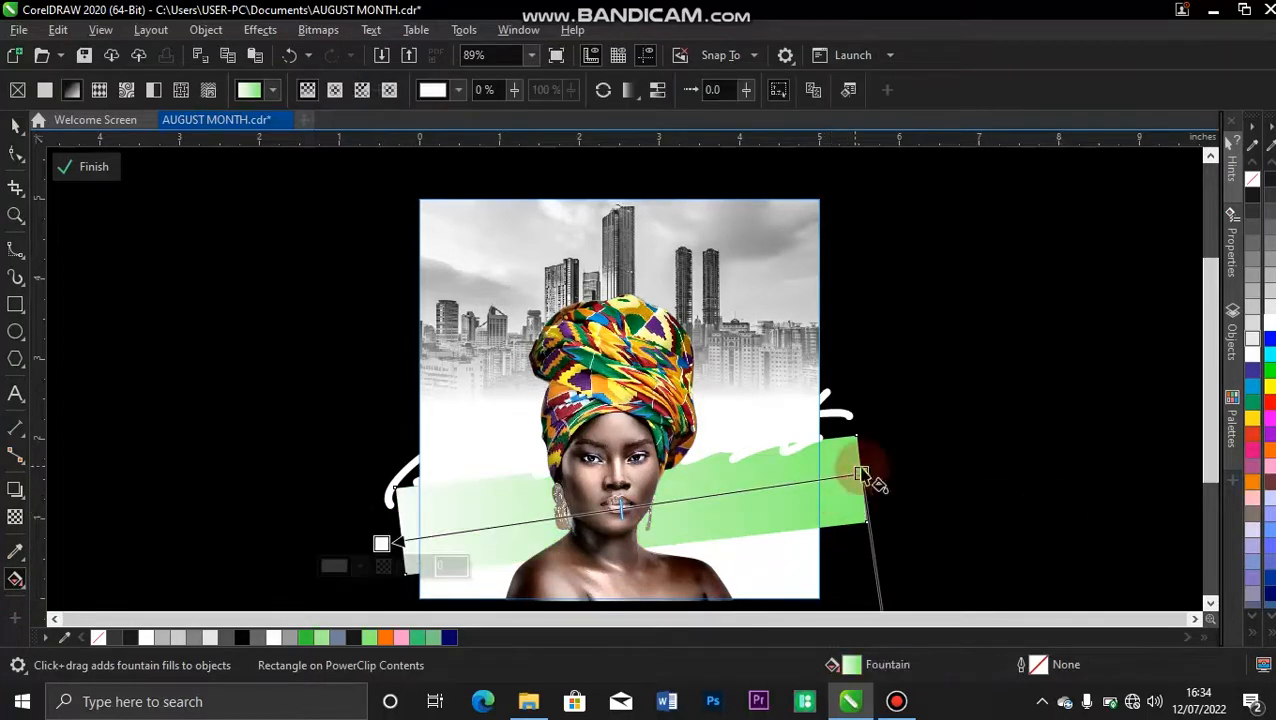
left_click_drag(862, 472, 879, 466)
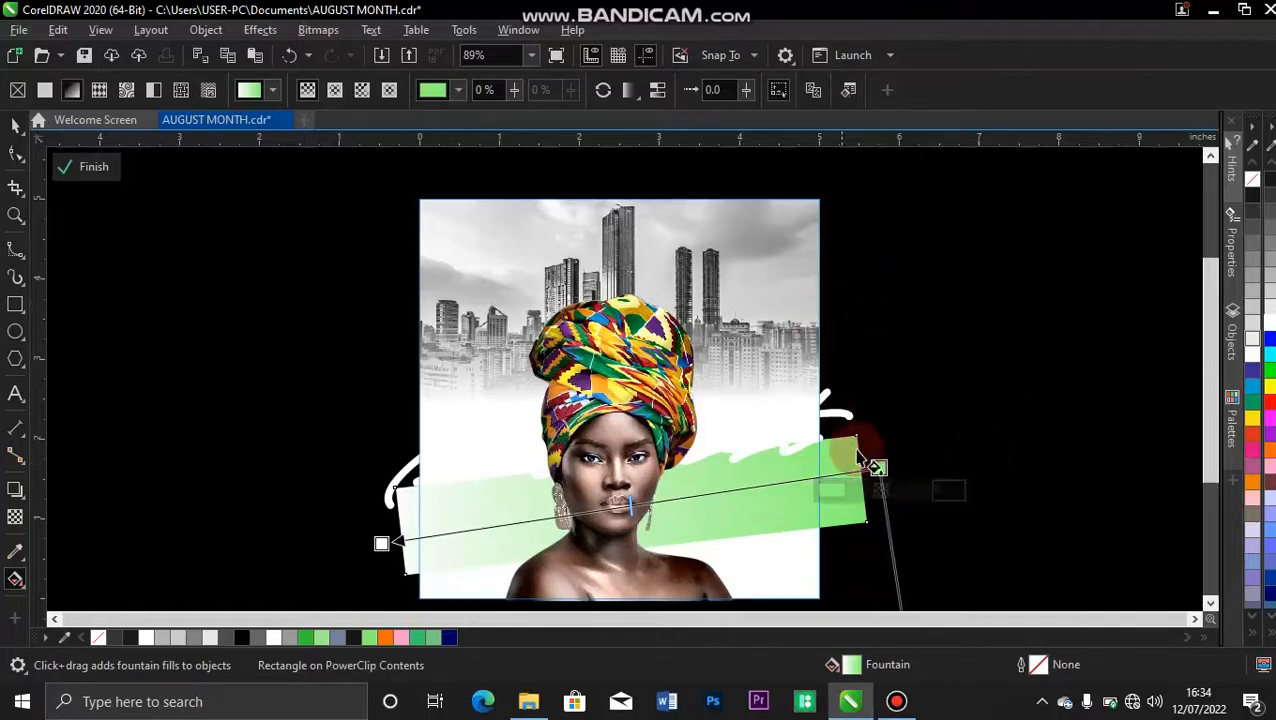
Step: Recolour the gradient node at the band's right end from the palette to near-black
left_click(859, 492)
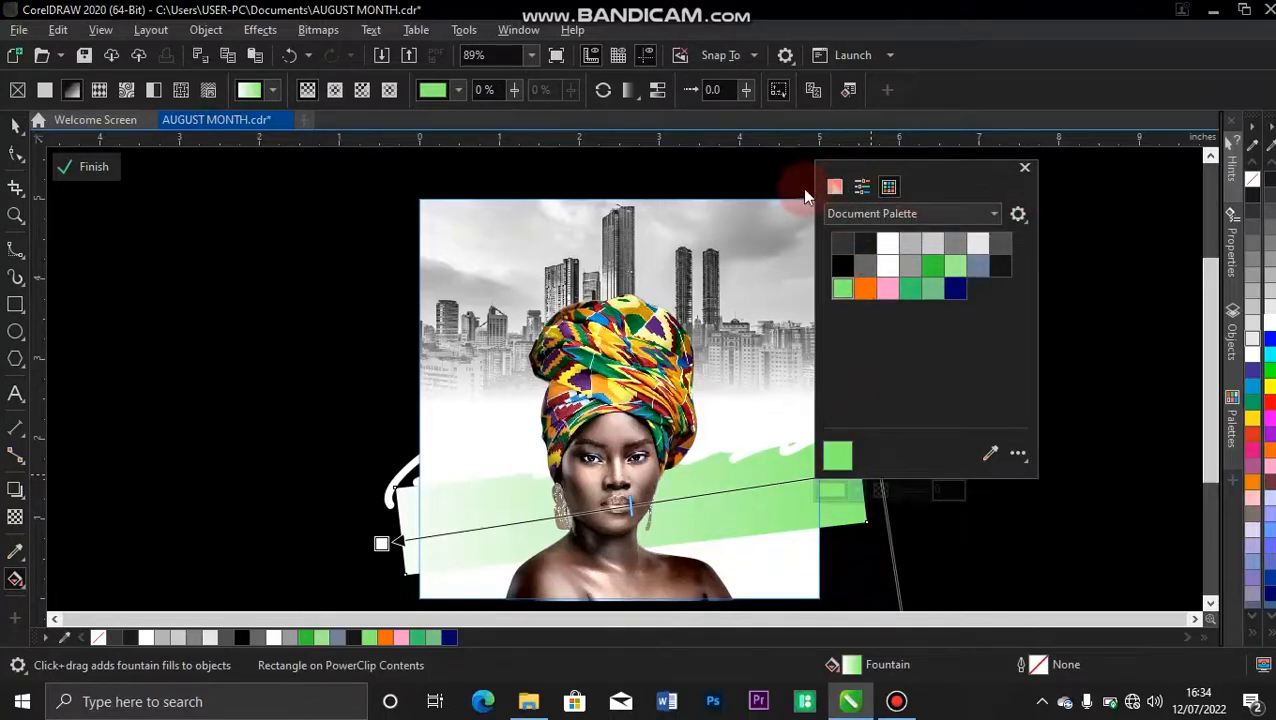
left_click(833, 188)
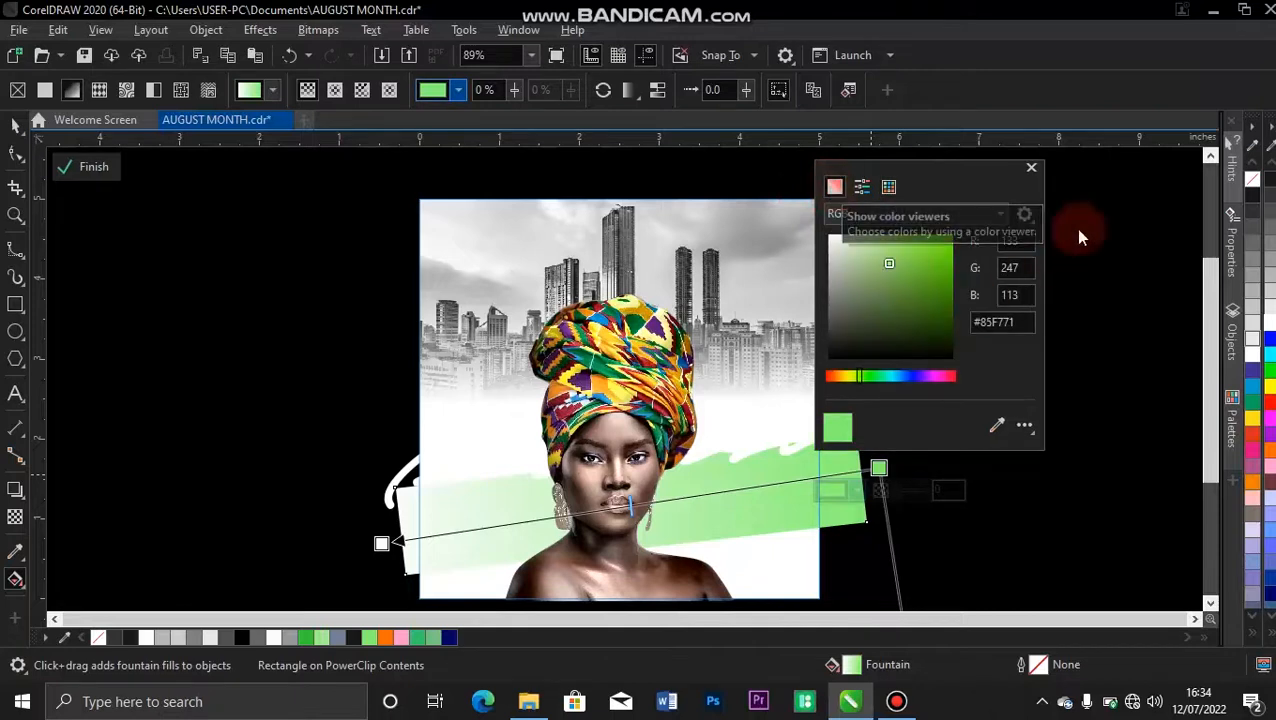
left_click(1031, 171)
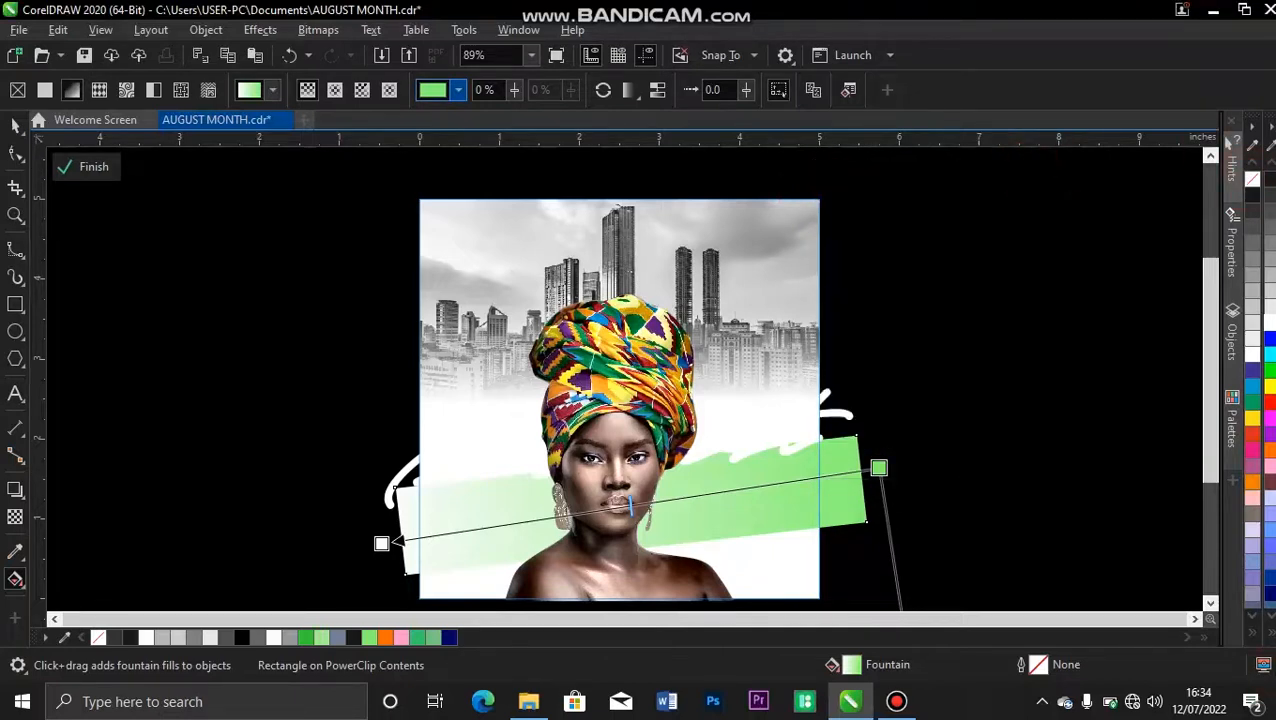
left_click(1270, 637)
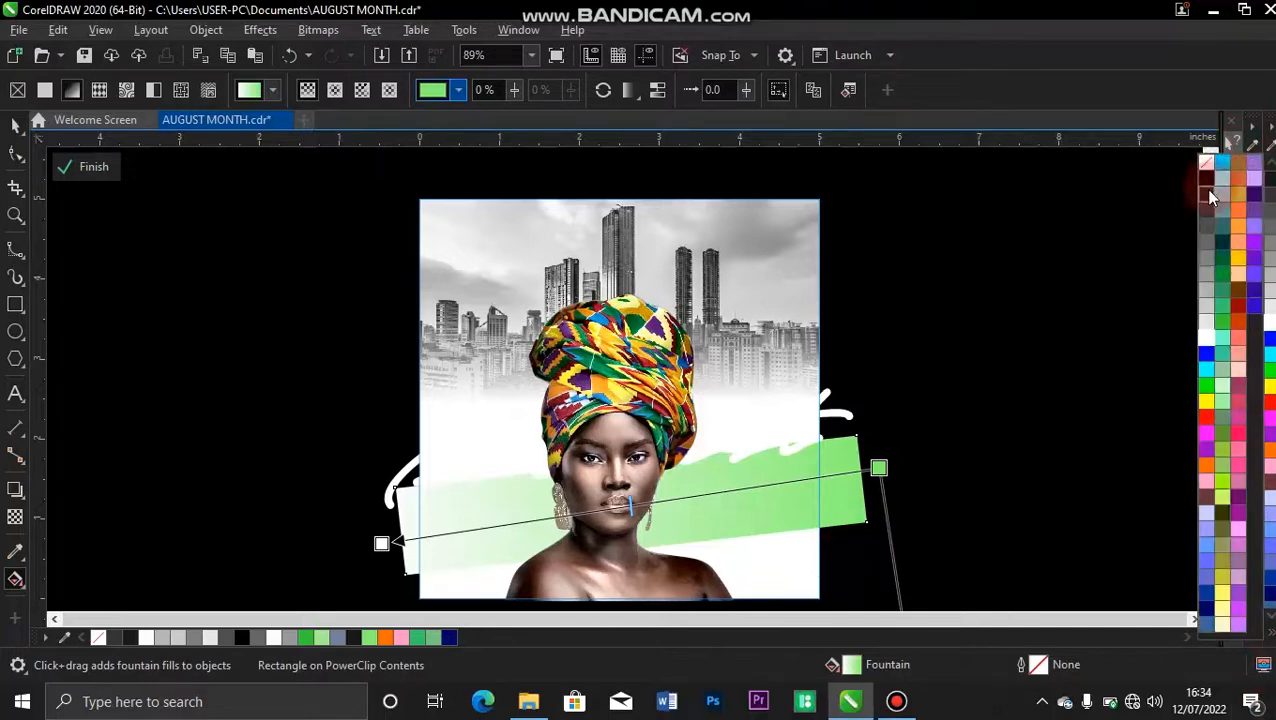
left_click_drag(1210, 196, 880, 472)
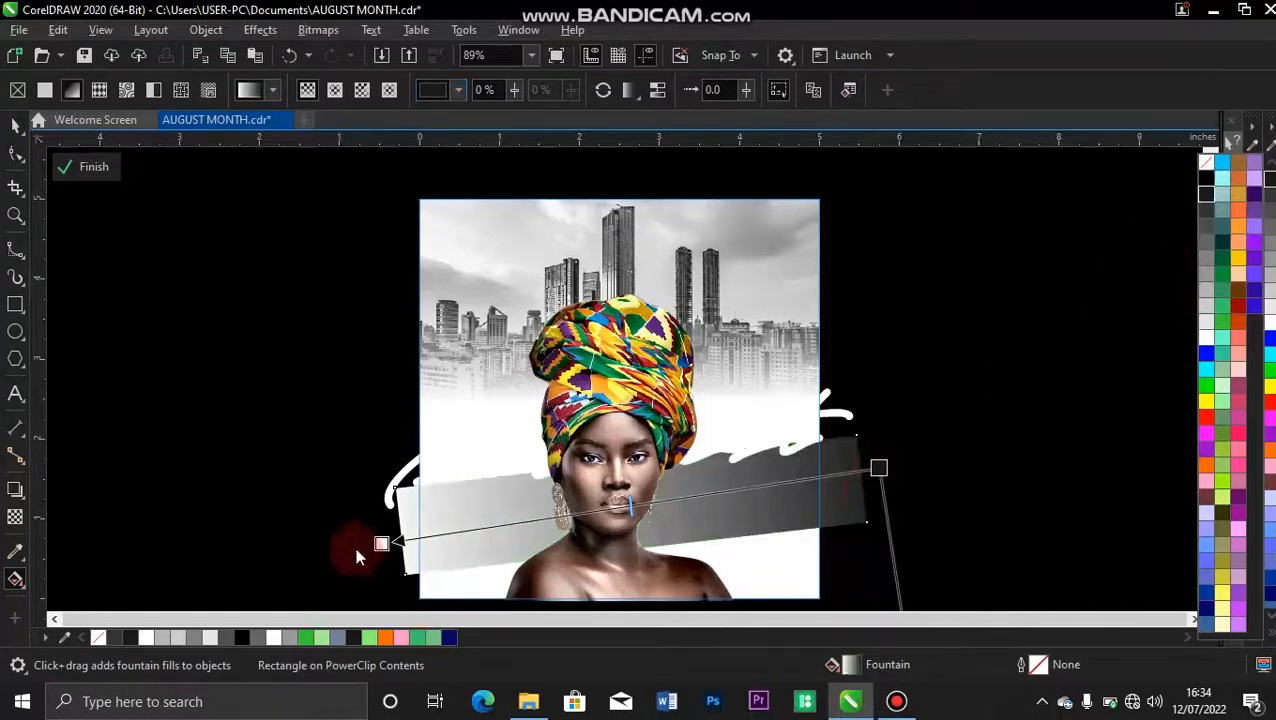
Step: Move the white gradient node onto the band's left edge, recolour it light green, and finish editing the PowerClip
mouse_move(381, 544)
left_mouse_down()
mouse_move(518, 521)
mouse_move(400, 531)
left_mouse_up()
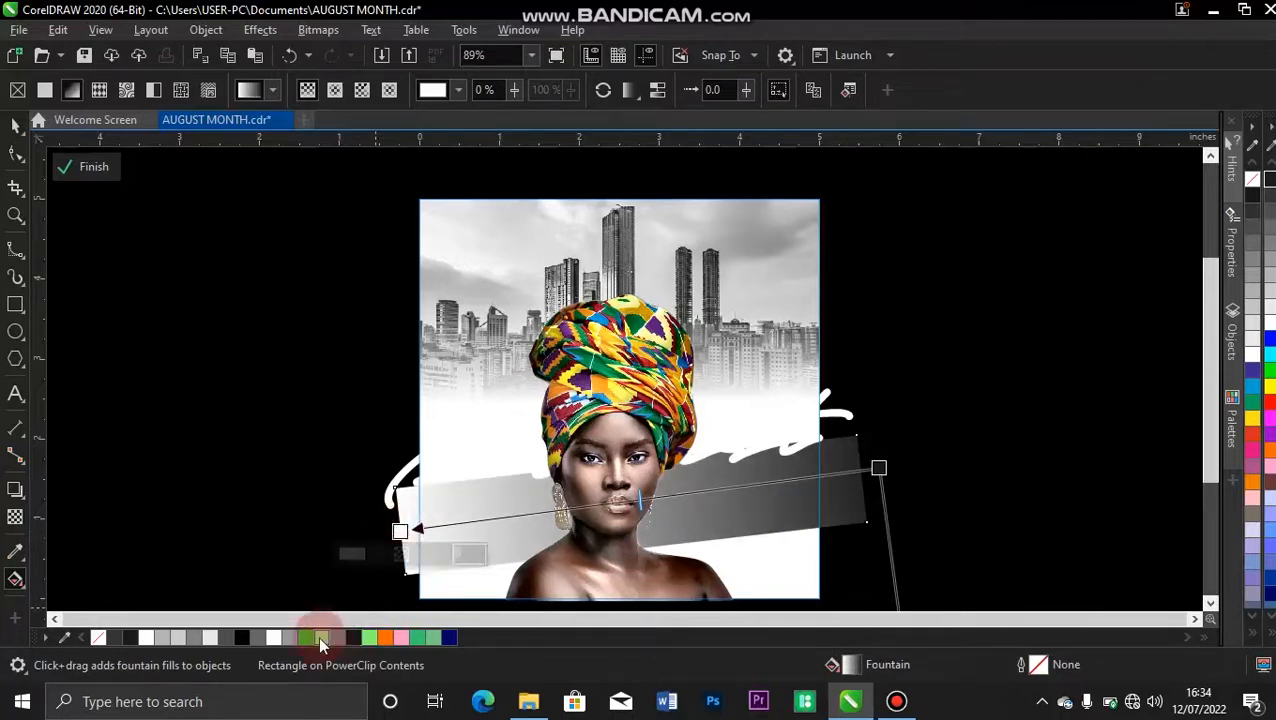
left_click_drag(320, 636, 400, 531)
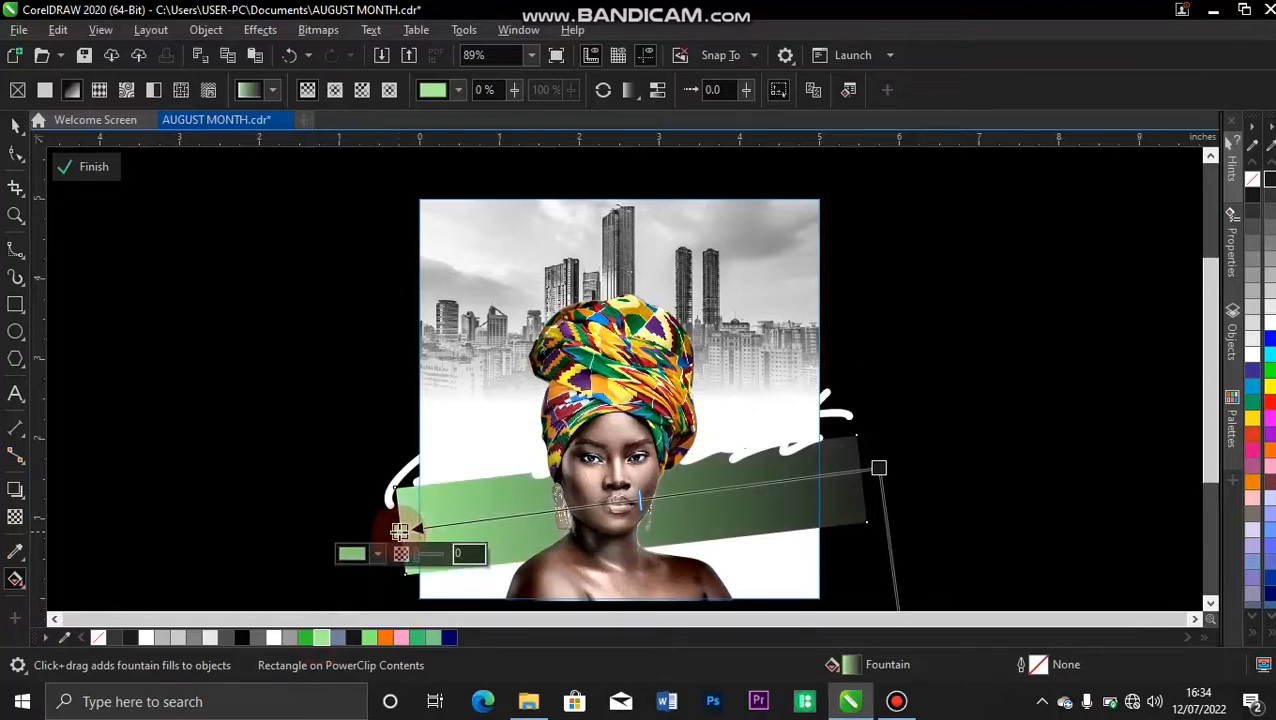
left_click(94, 168)
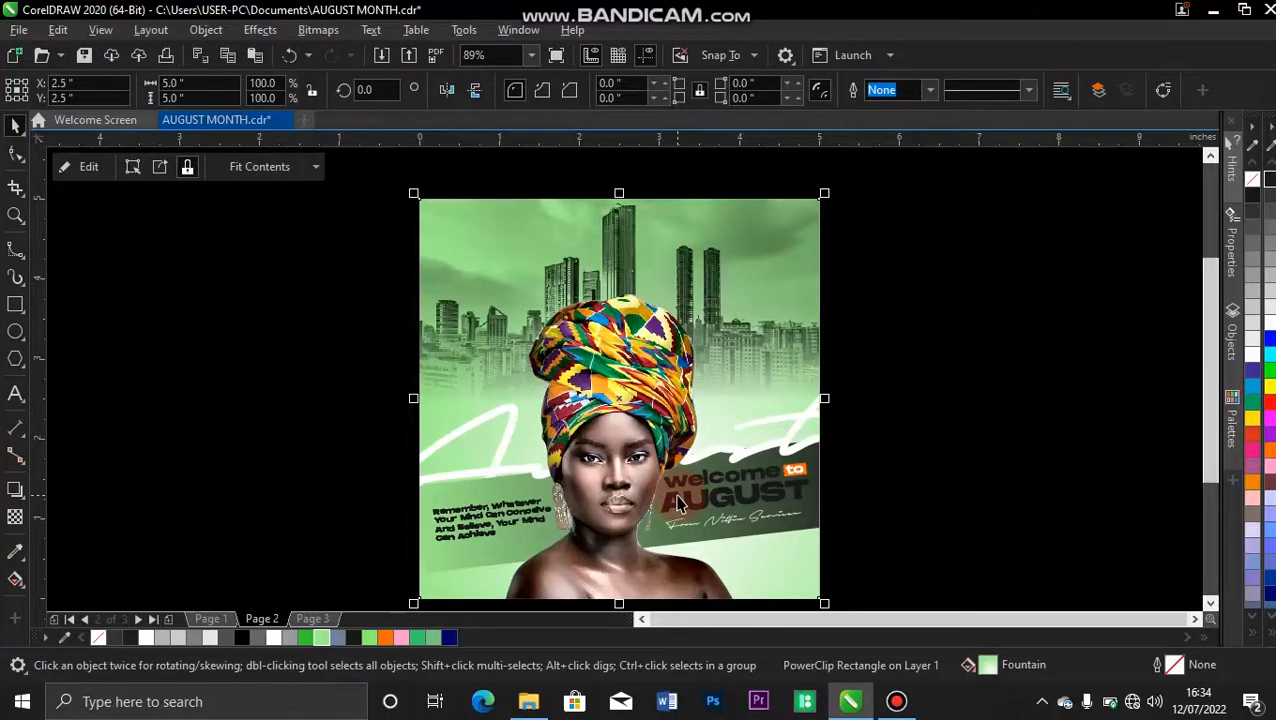
Step: Inside the PowerClip, shift the band gradient's midpoint toward the dark end and extend both end nodes beyond the band, then finish editing
left_click(90, 167)
left_click(464, 567)
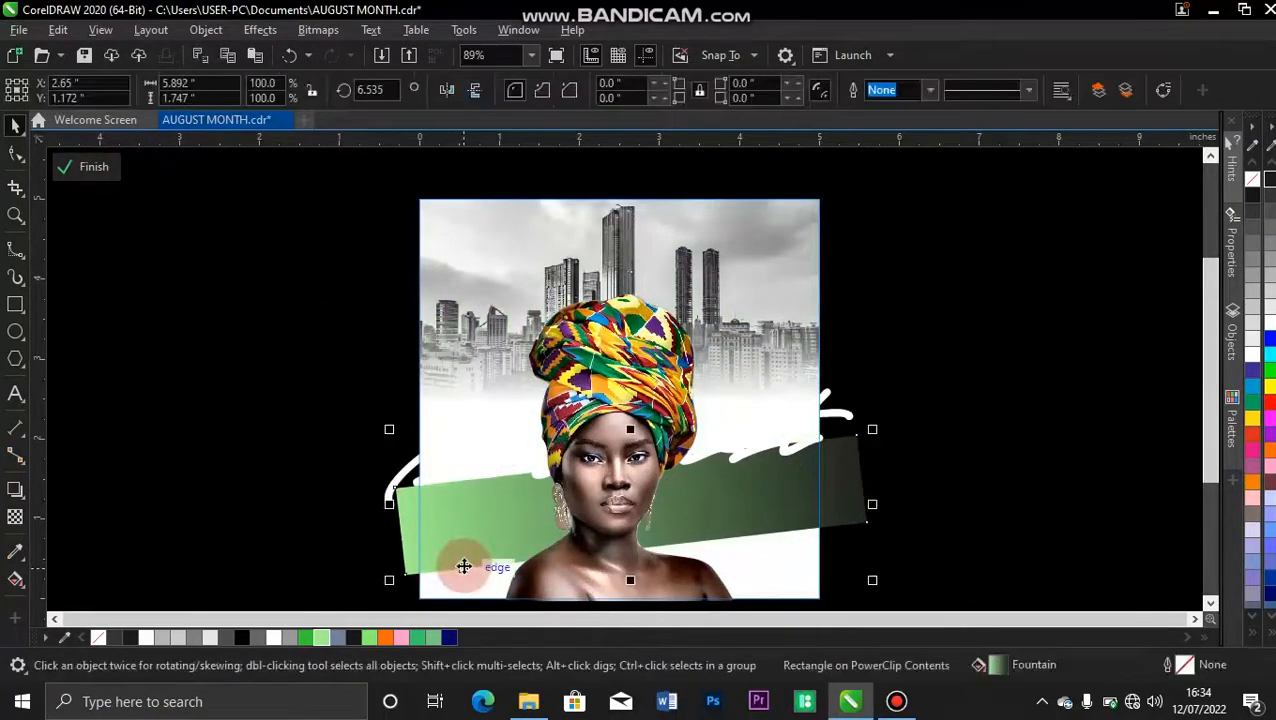
key("g")
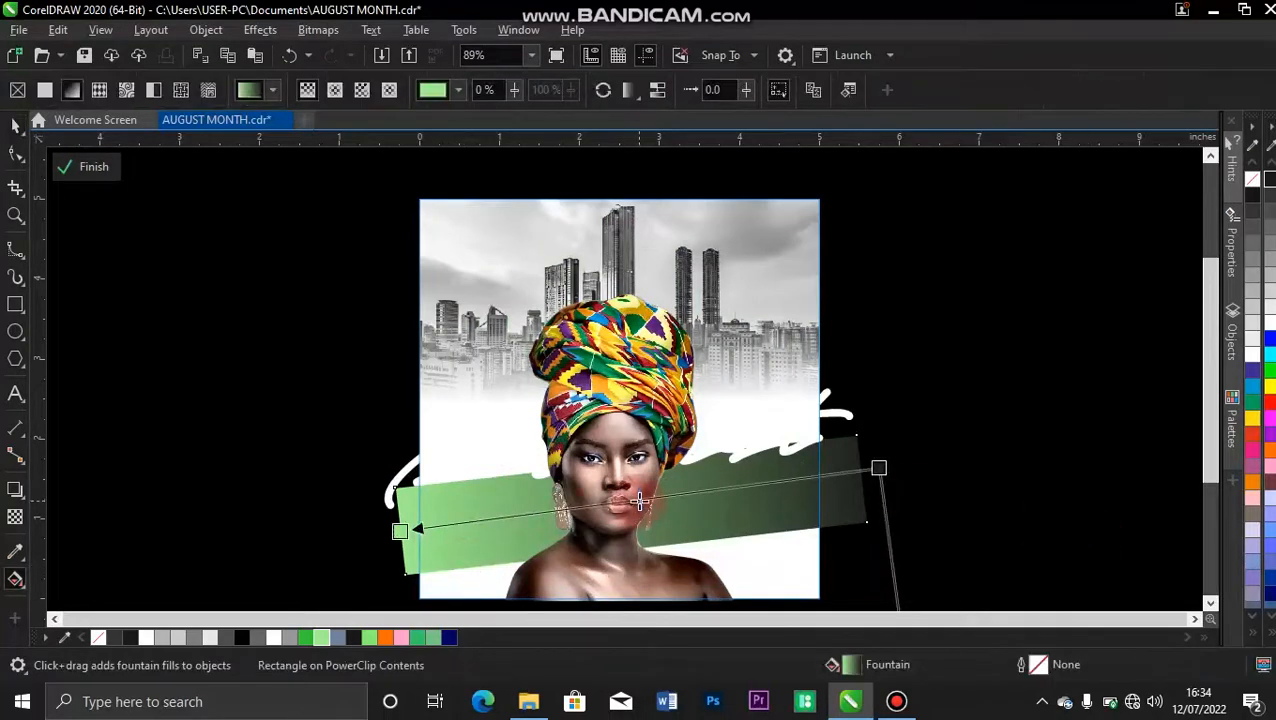
left_click_drag(714, 486, 722, 488)
left_click_drag(878, 466, 918, 459)
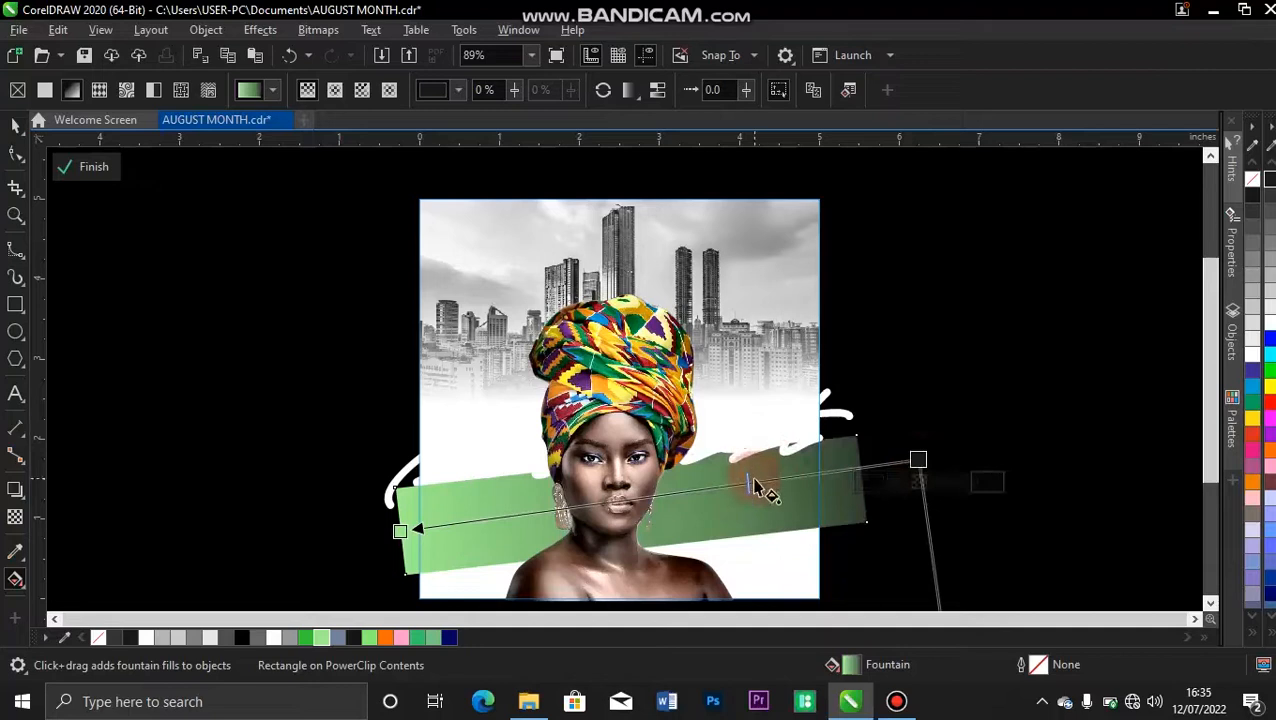
left_click_drag(400, 530, 329, 537)
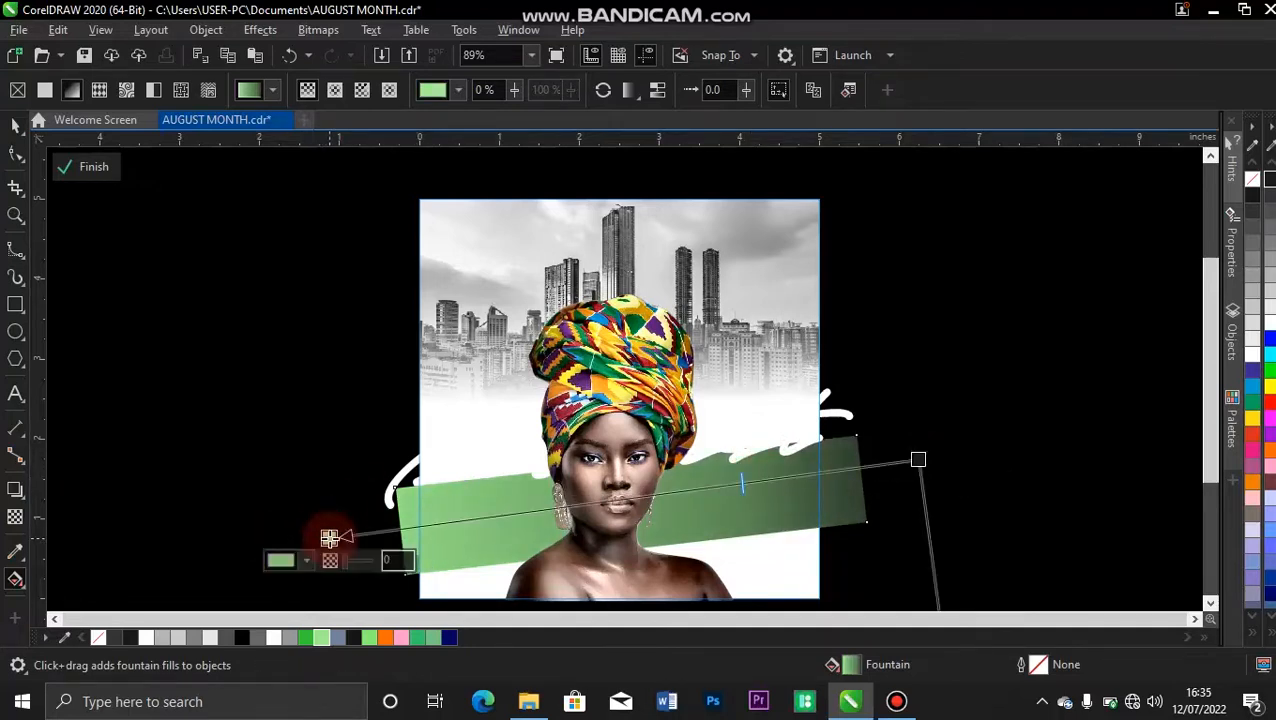
left_click(94, 172)
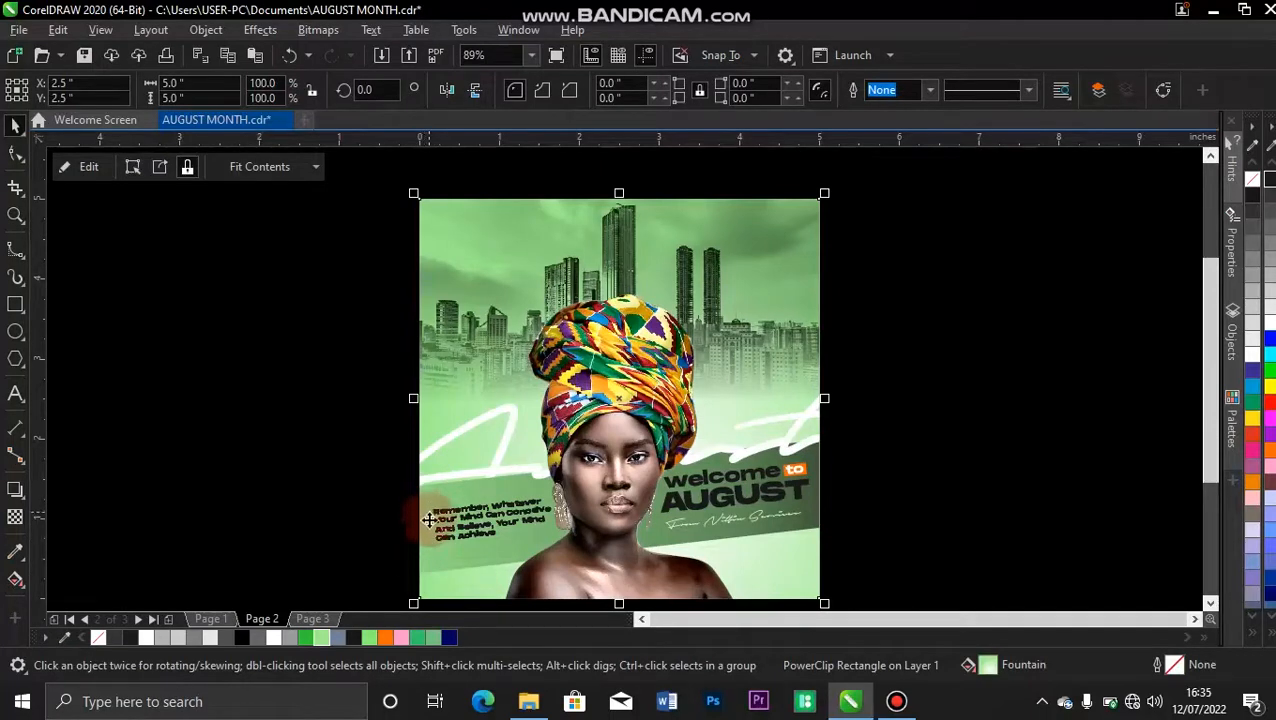
Step: Add a green node at 68% to the band's gradient, make the left end node near-black, and finish editing the PowerClip
left_click(90, 166)
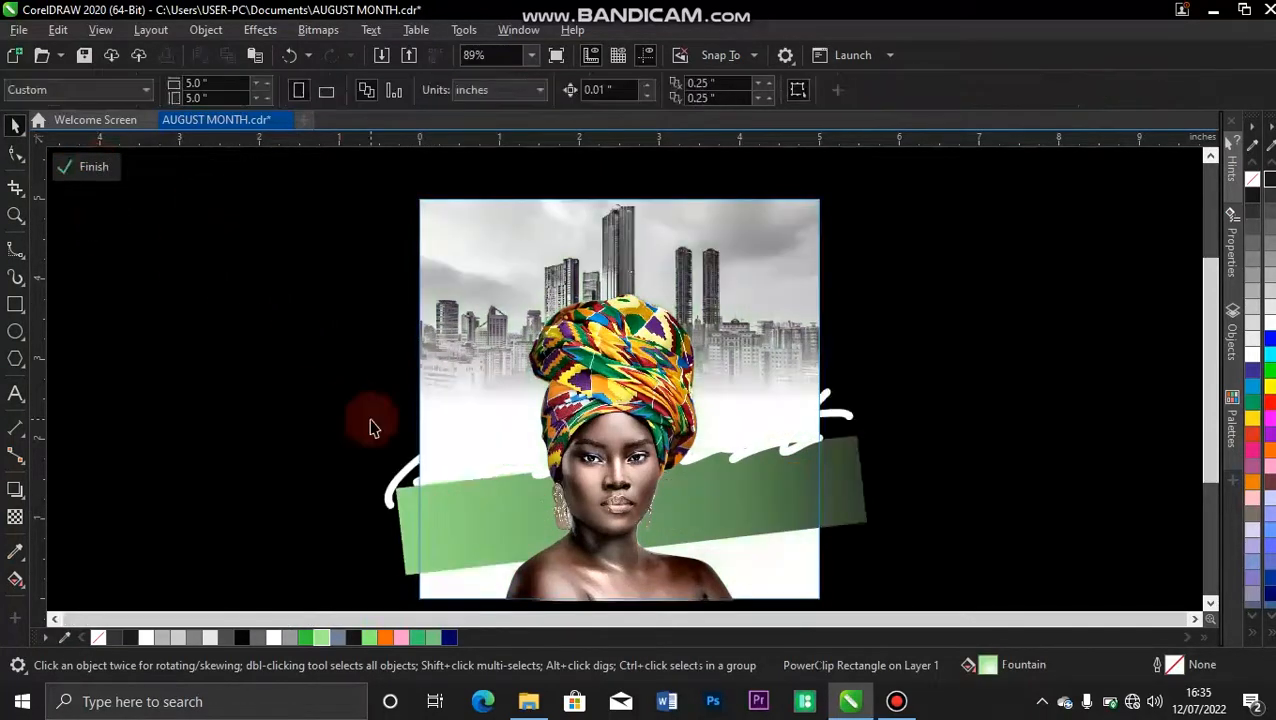
left_click(484, 529)
key("g")
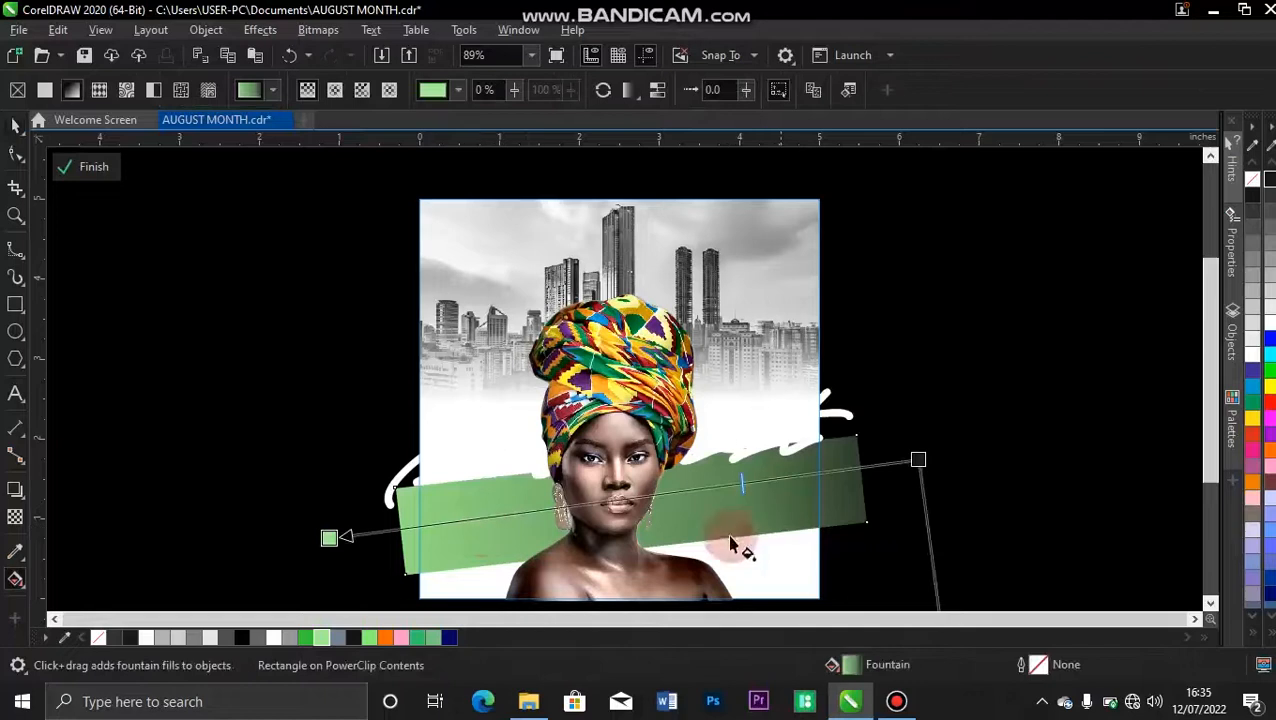
double_click(517, 515)
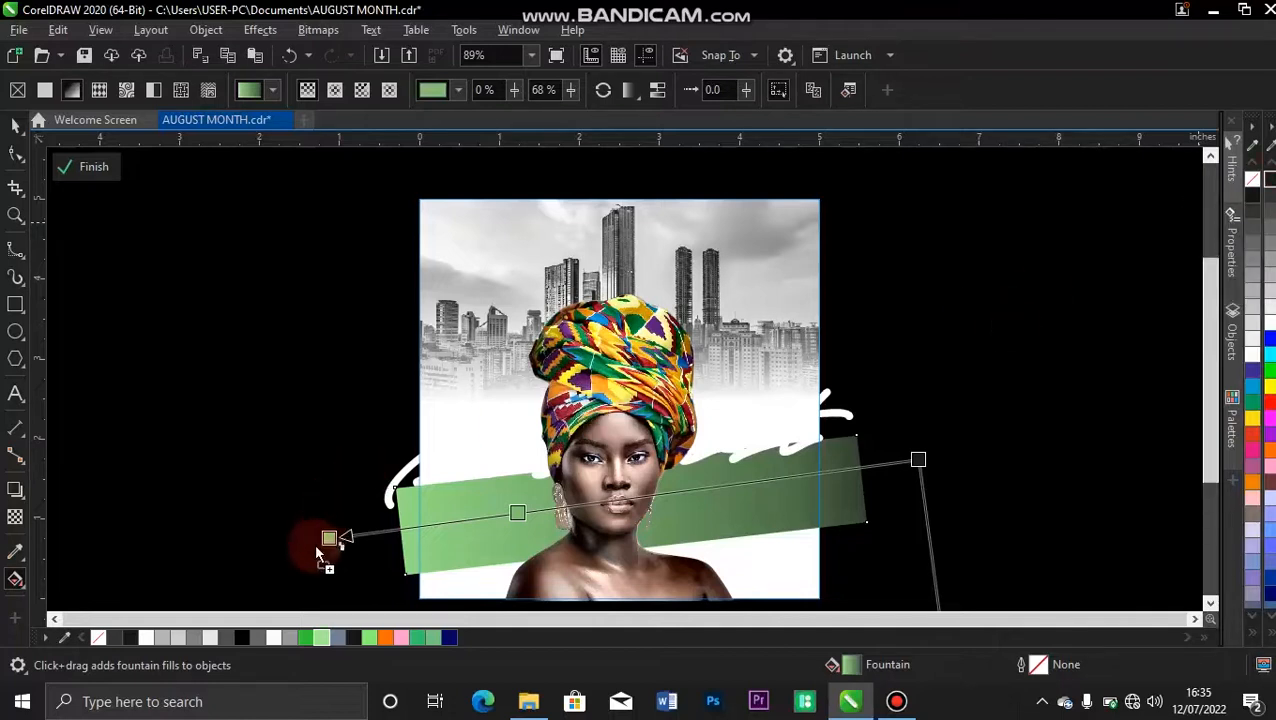
left_click_drag(330, 540, 330, 540)
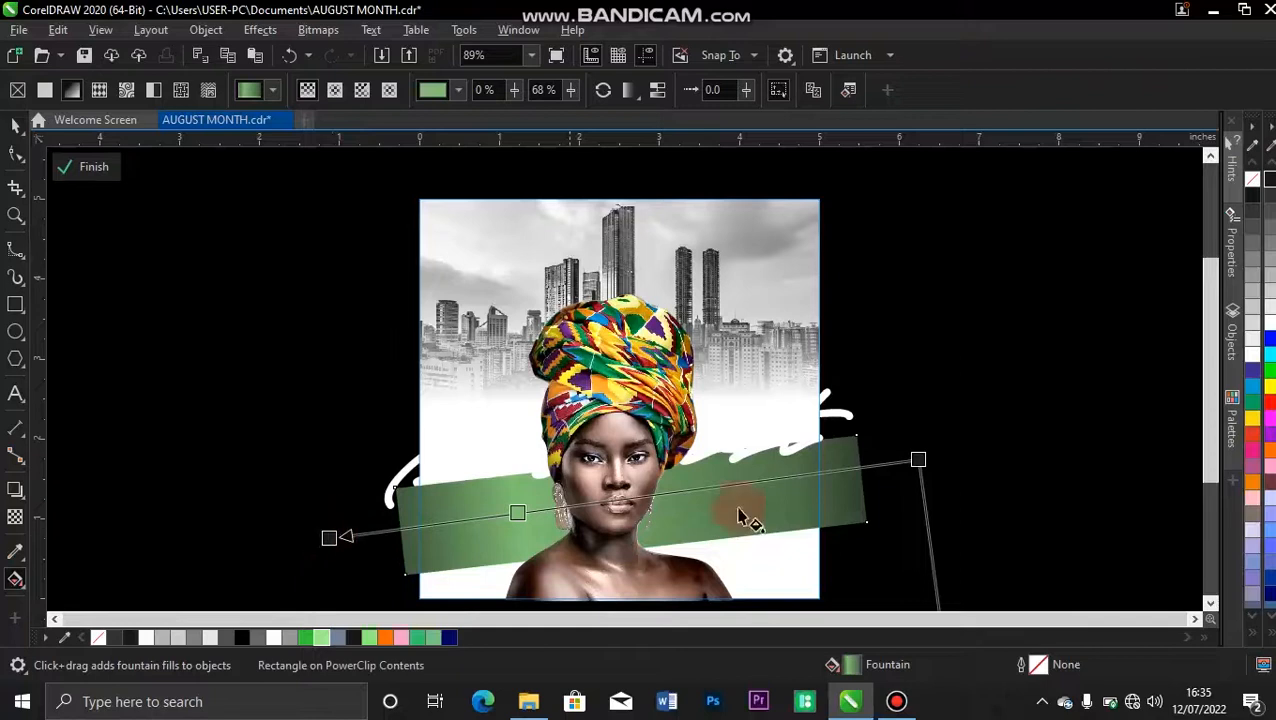
left_click(110, 173)
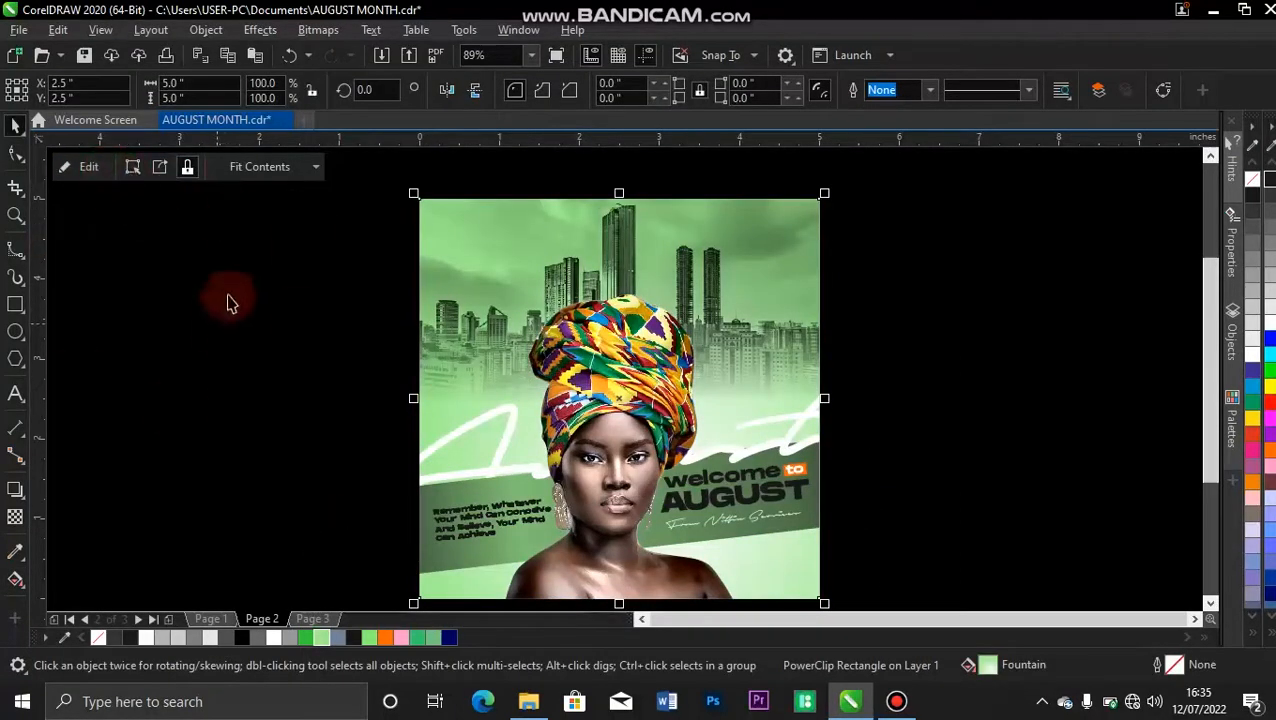
Step: Open the PowerClip contents and move the tilted band's green gradient node to 76%
left_click(88, 168)
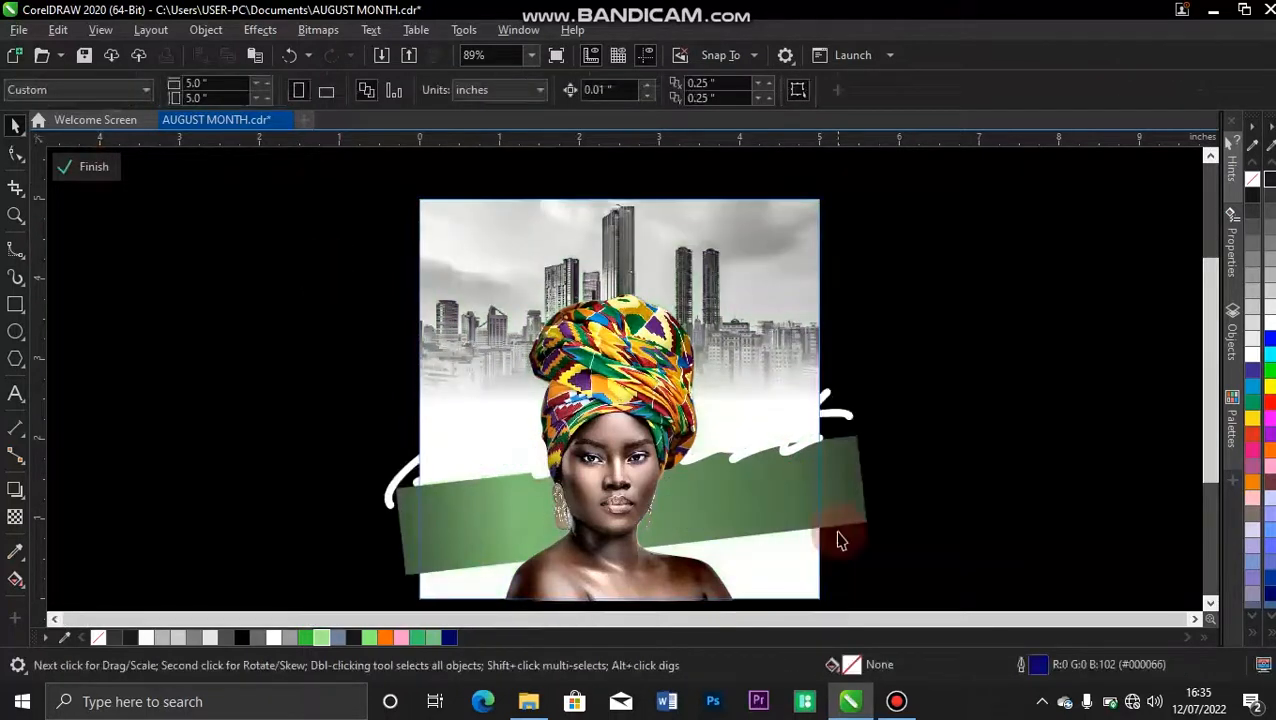
left_click(840, 530)
key("g")
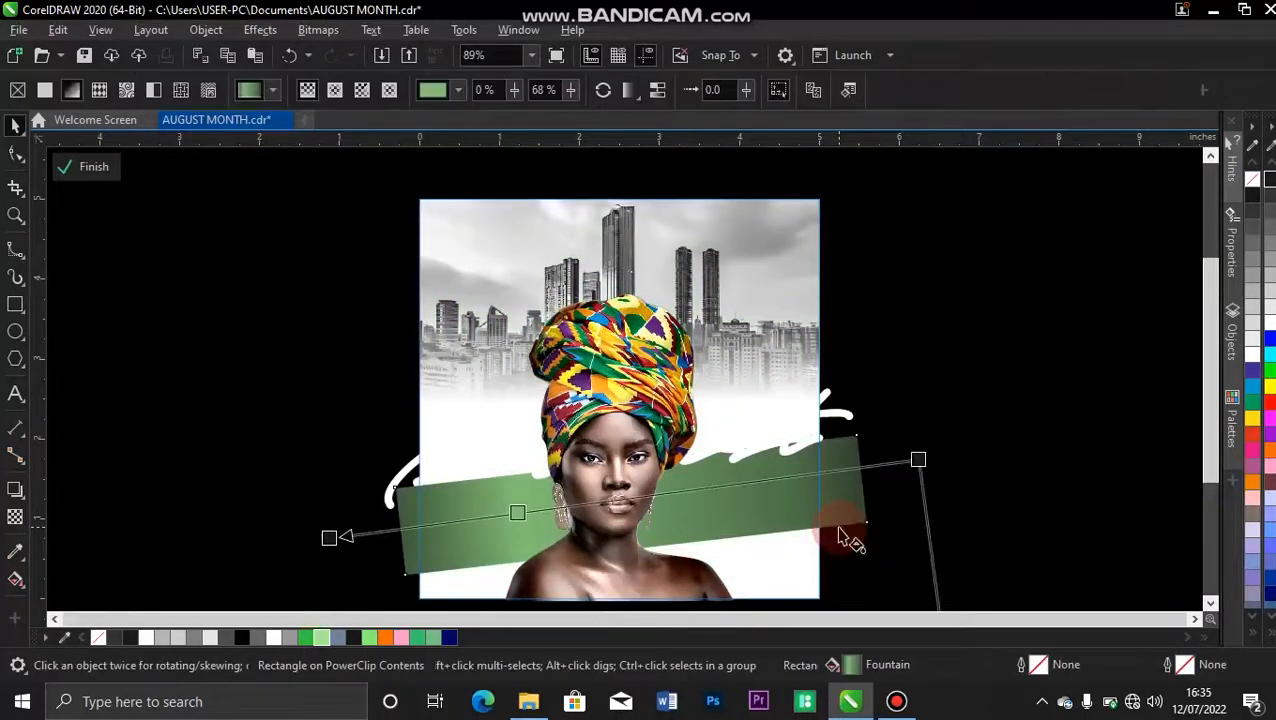
left_click_drag(507, 550, 470, 518)
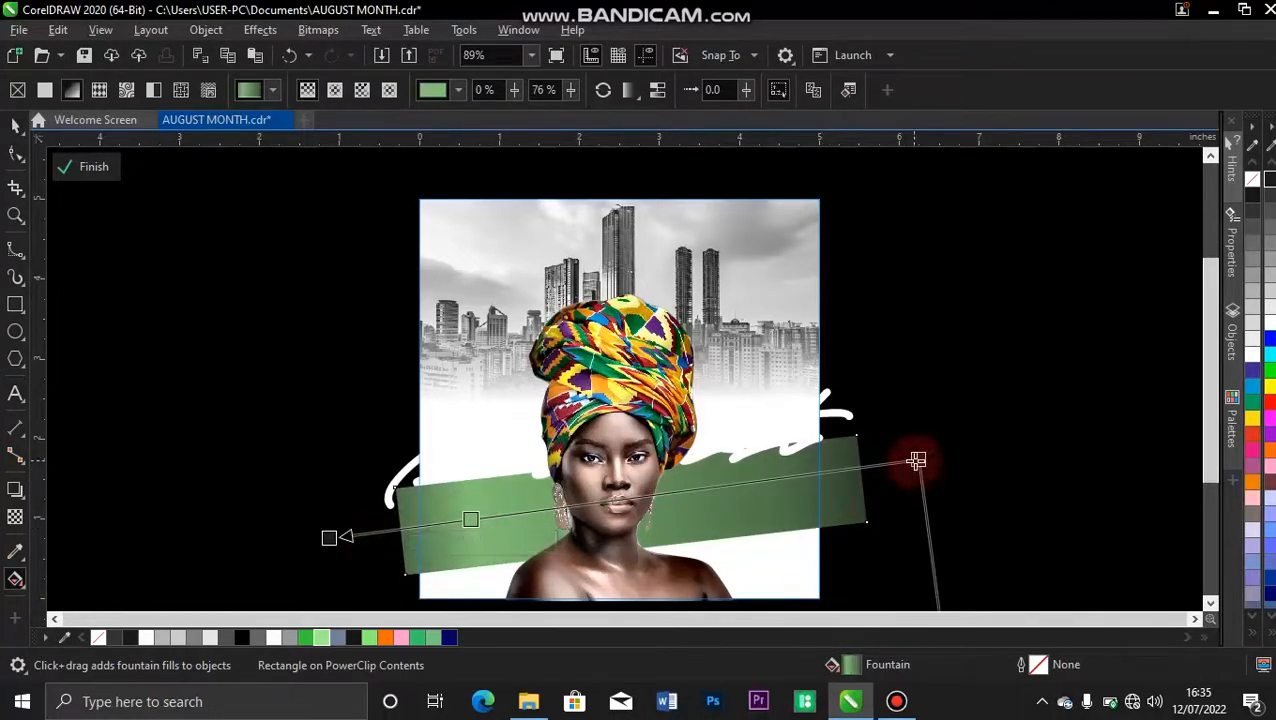
Step: Add a light green node near the right end of the band's gradient, pull the right end node inward, and finish editing the PowerClip
left_click_drag(918, 460, 805, 476)
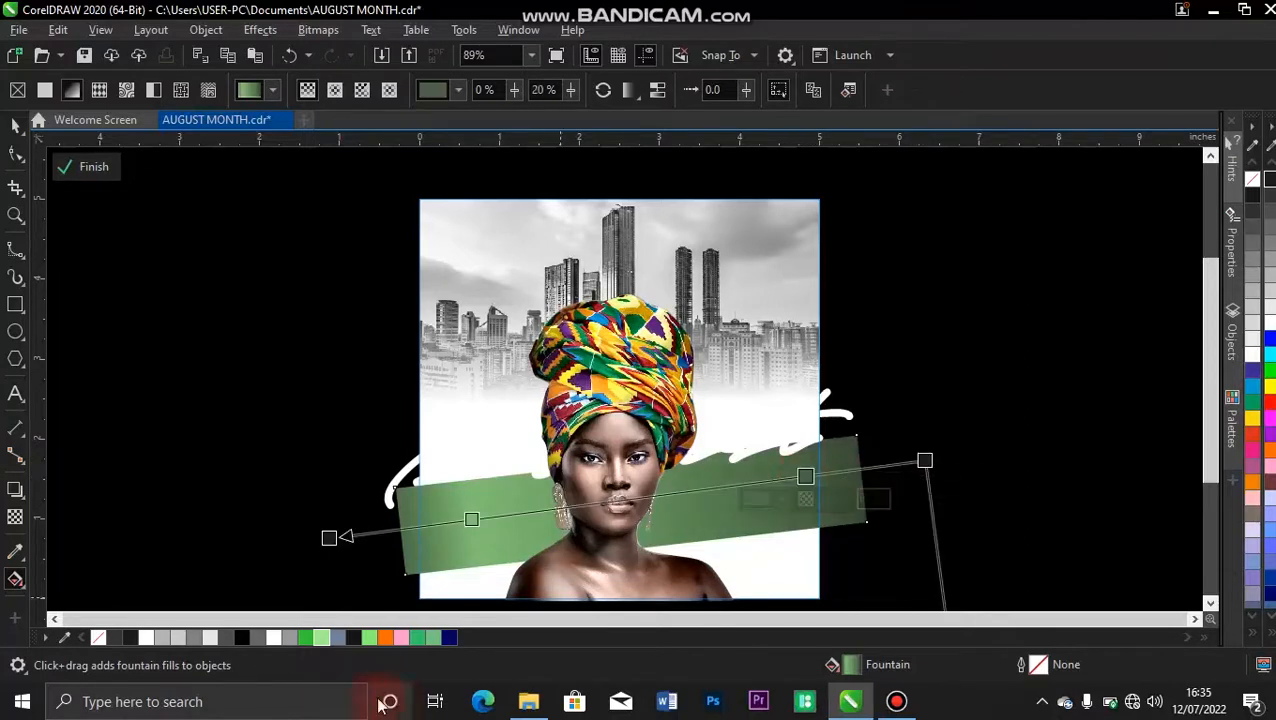
mouse_move(797, 487)
left_mouse_down()
mouse_move(804, 475)
mouse_move(789, 478)
left_mouse_up()
left_click_drag(929, 459, 900, 463)
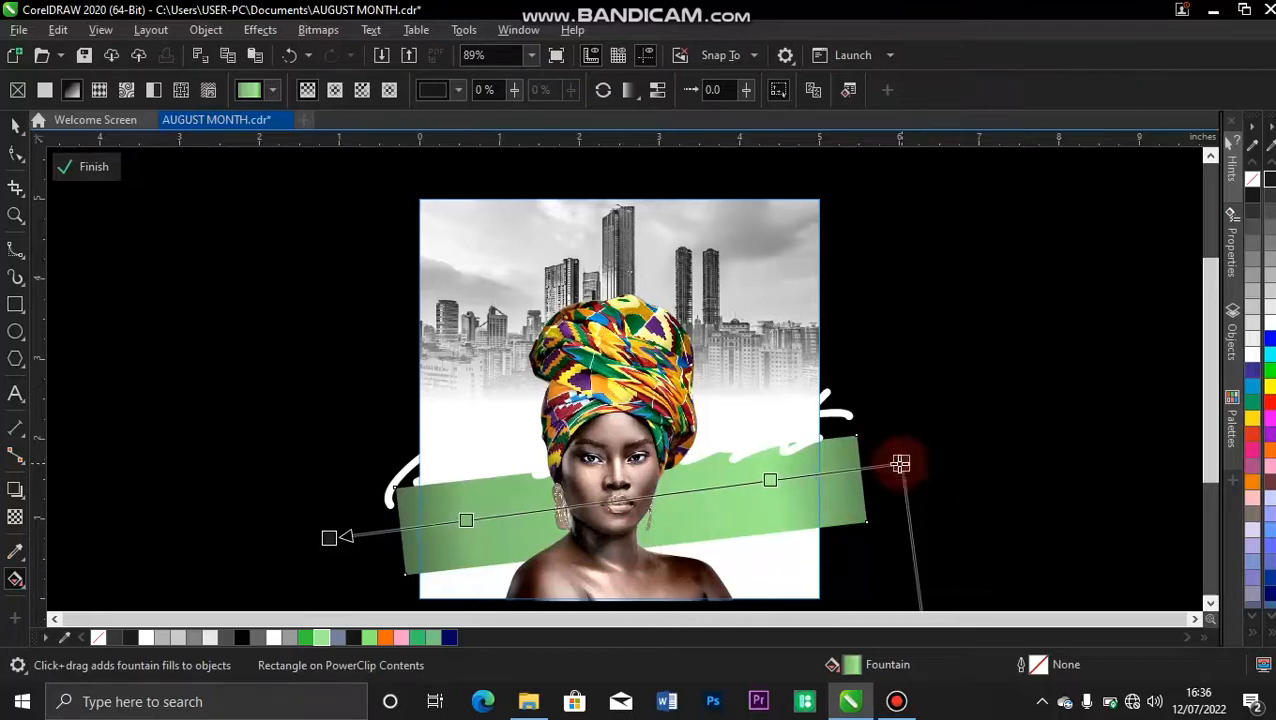
left_click(97, 168)
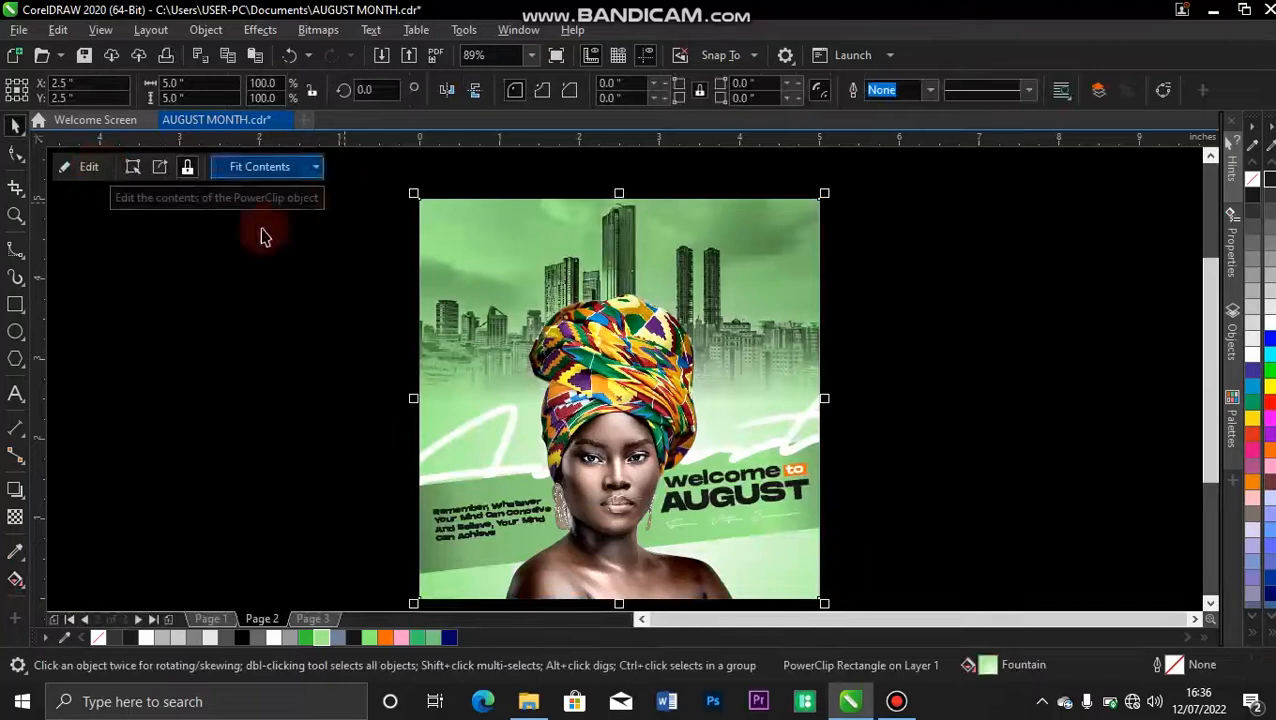
Step: Inside the PowerClip, bring the gradient's dark right end node inward onto the band's right edge, then finish editing
left_click(88, 168)
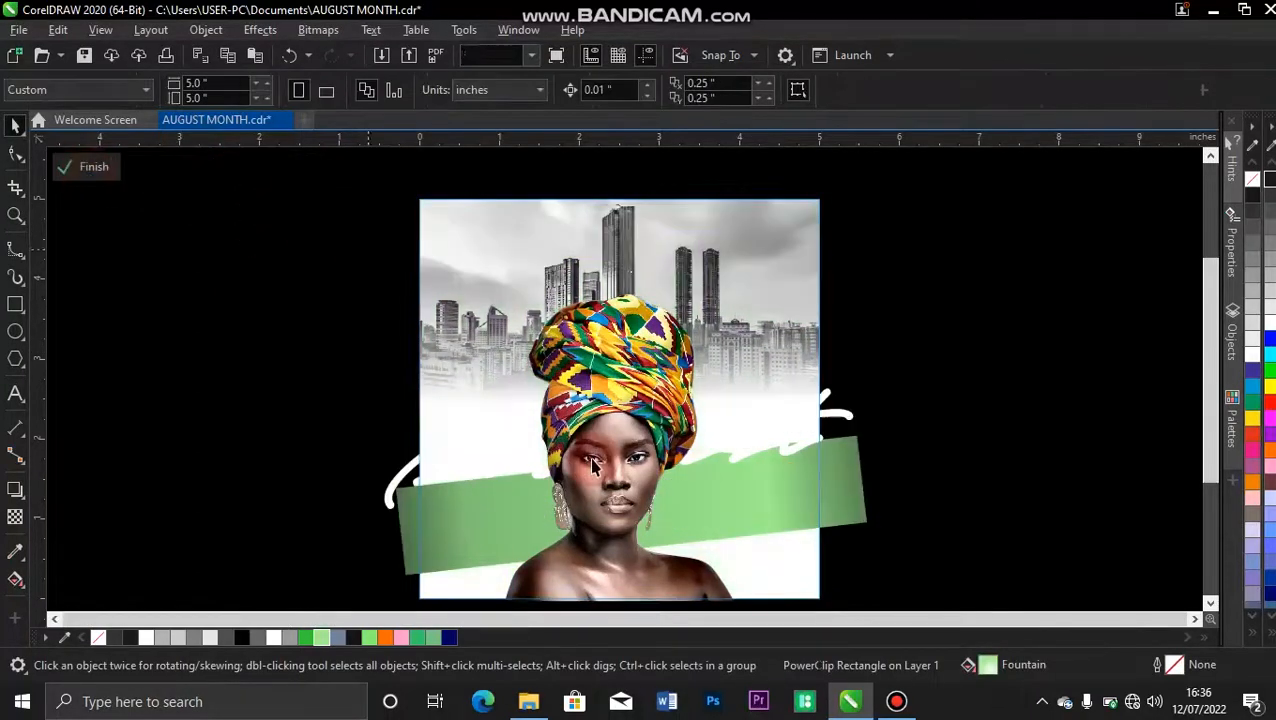
left_click(713, 515)
key("g")
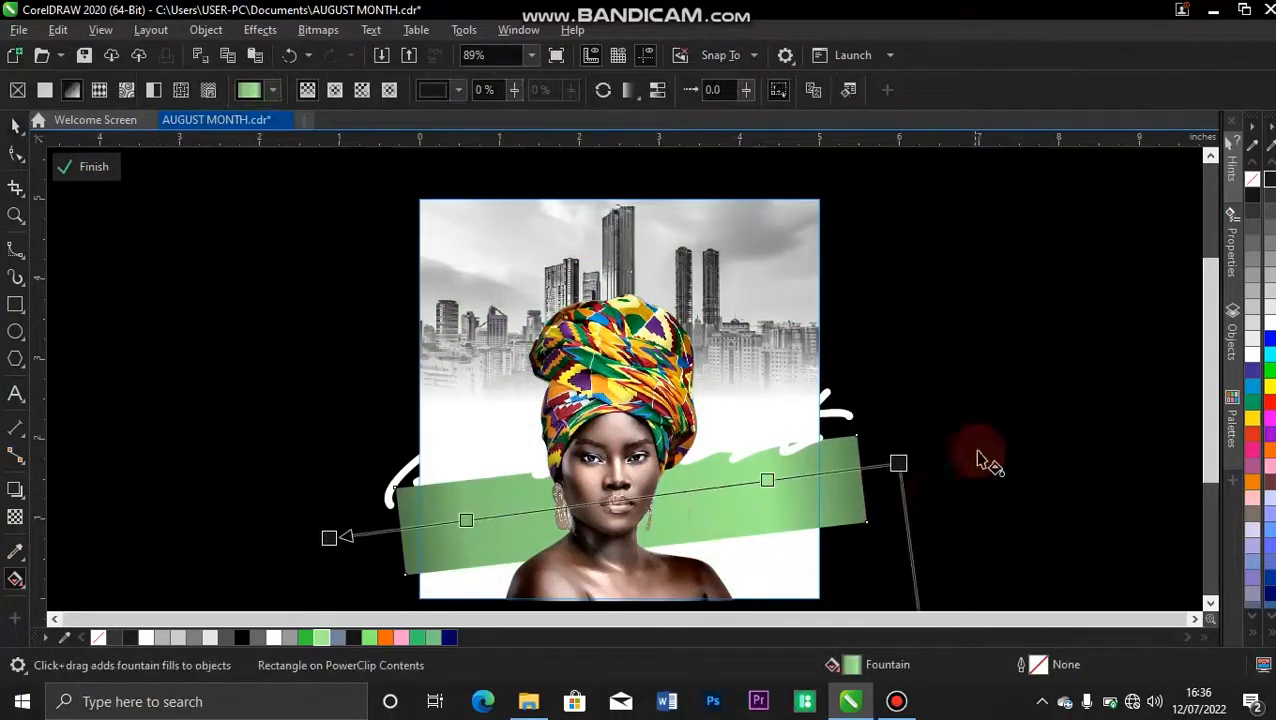
left_click_drag(900, 464, 860, 465)
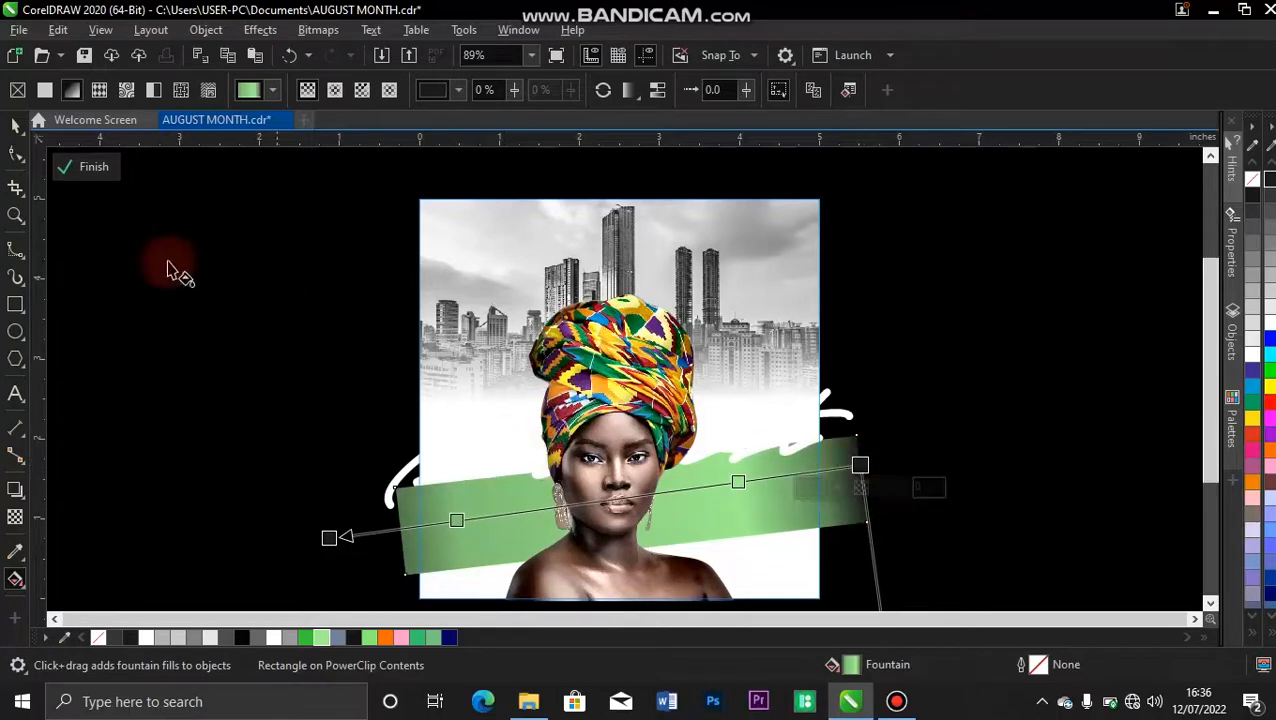
left_click(94, 166)
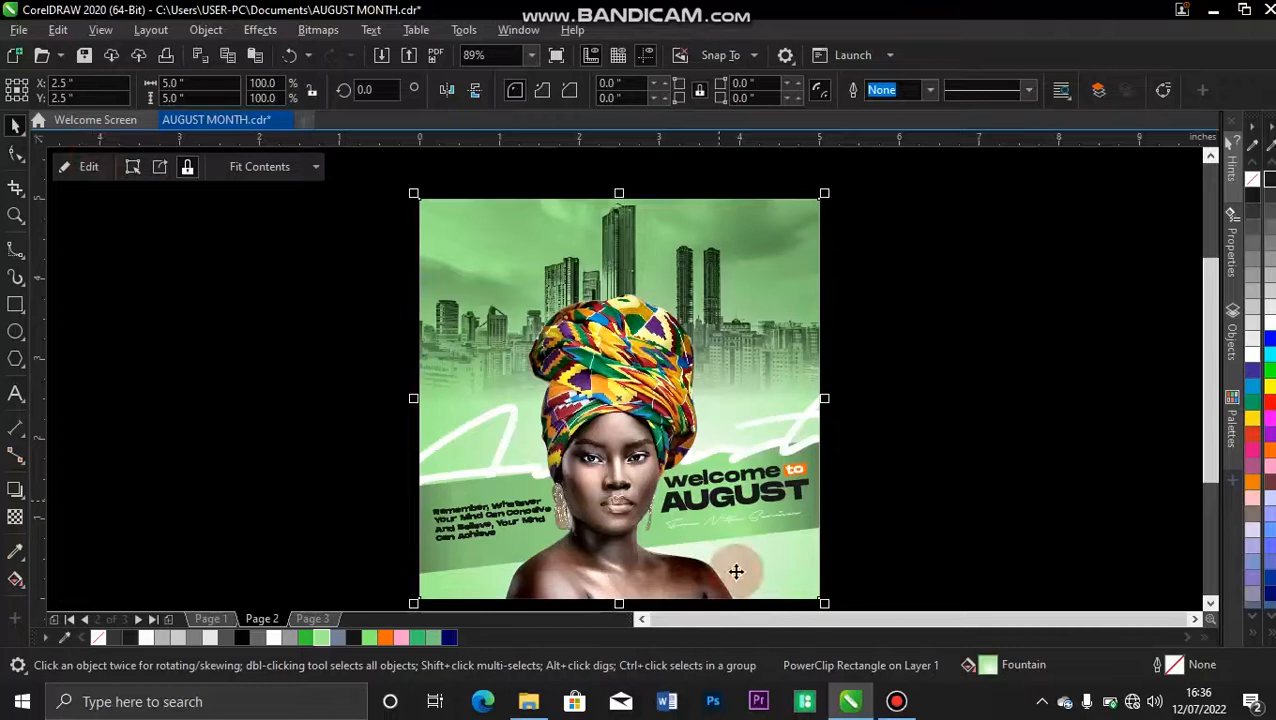
Step: Reopen the PowerClip, nudge the gradient's dark end node slightly inside the band's right edge, and finish editing
left_click(87, 170)
left_click(855, 503)
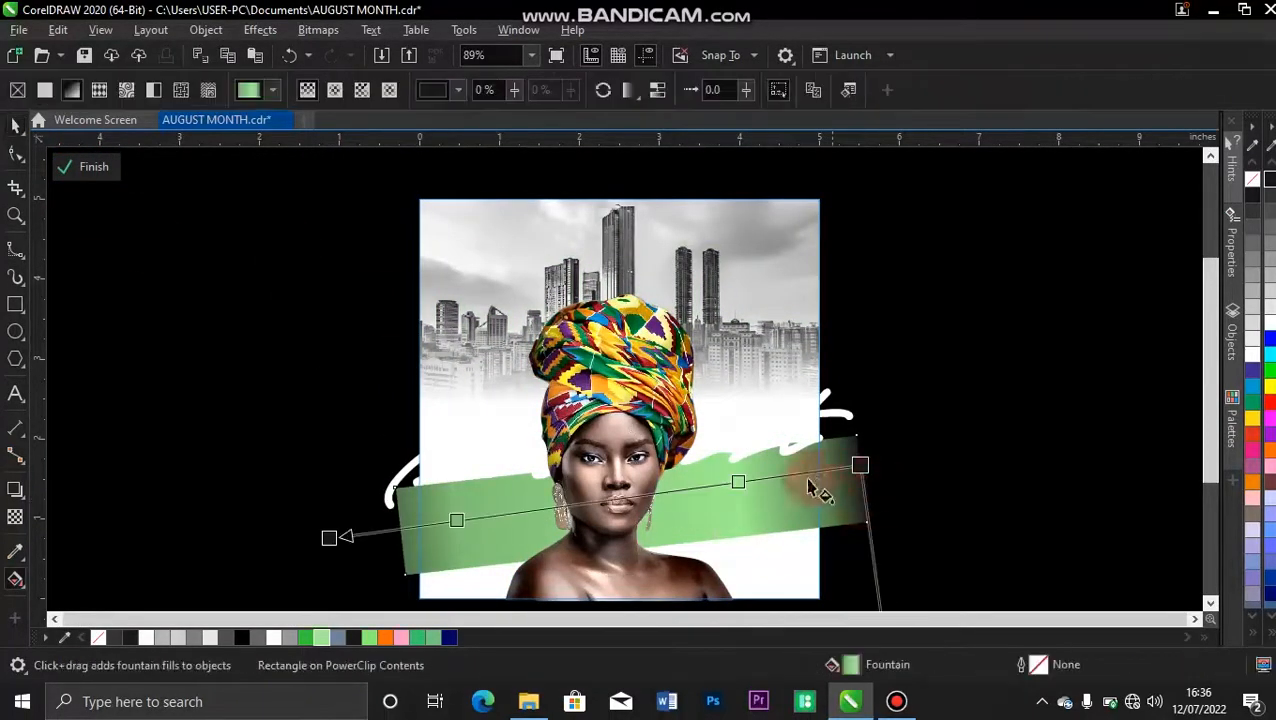
left_click_drag(861, 468, 849, 468)
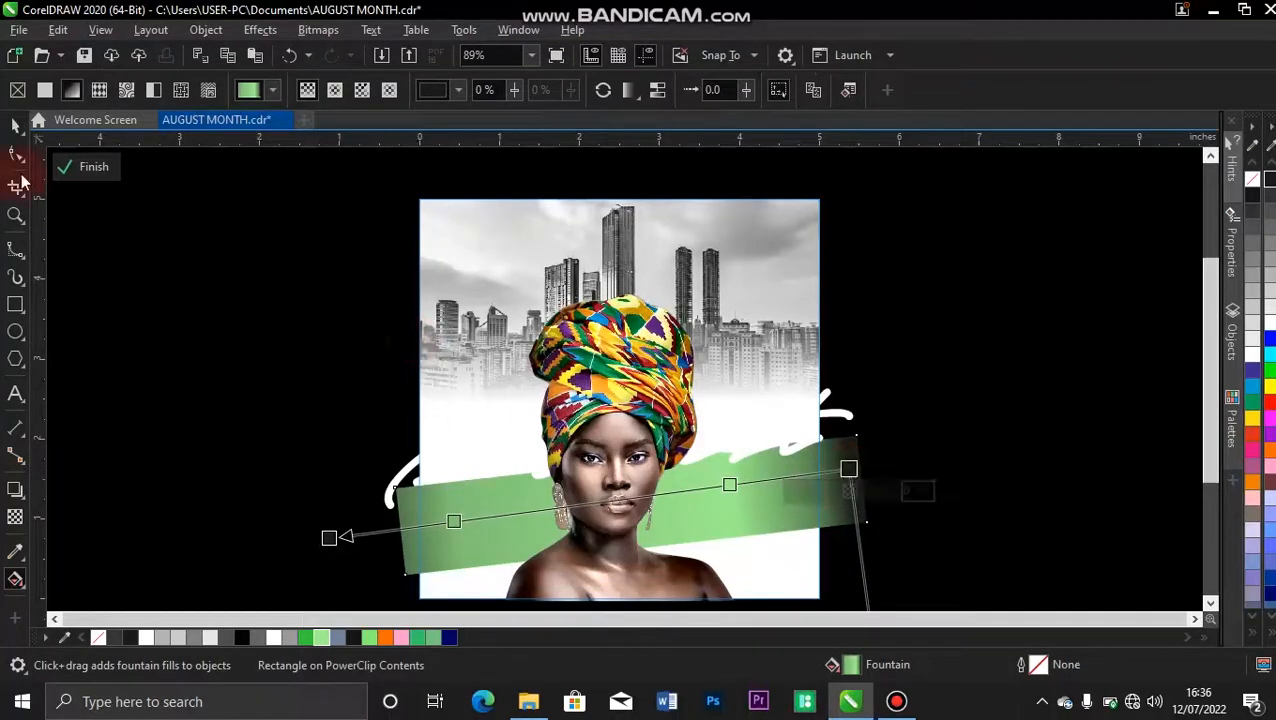
left_click(106, 168)
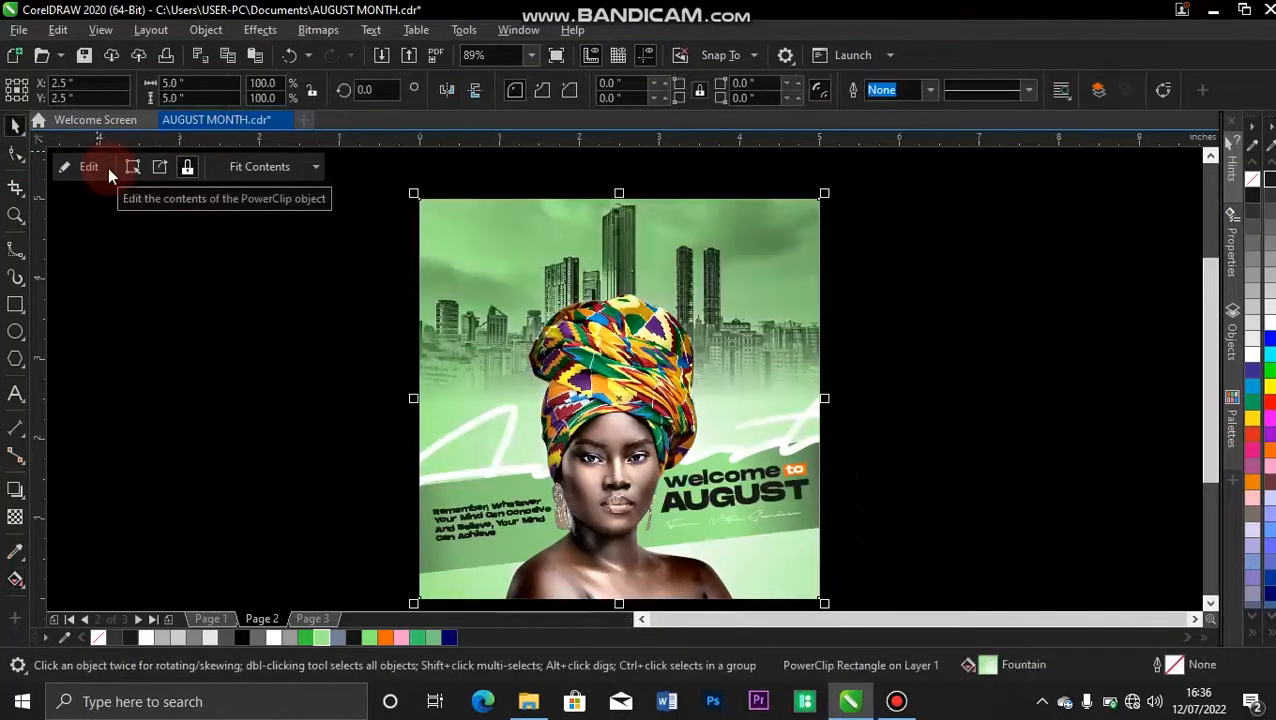
Step: Compare the recreated flyer on Page 2 with the versions on Page 1 and Page 3
key("F4")
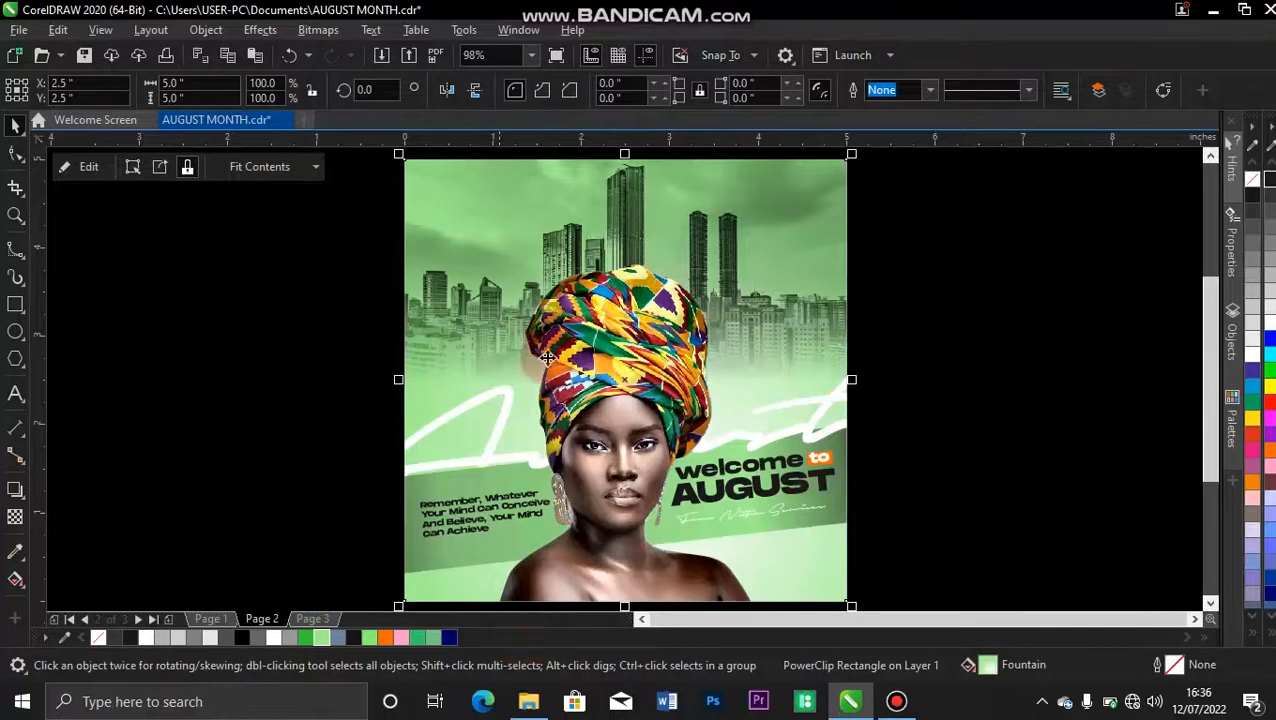
left_click(221, 620)
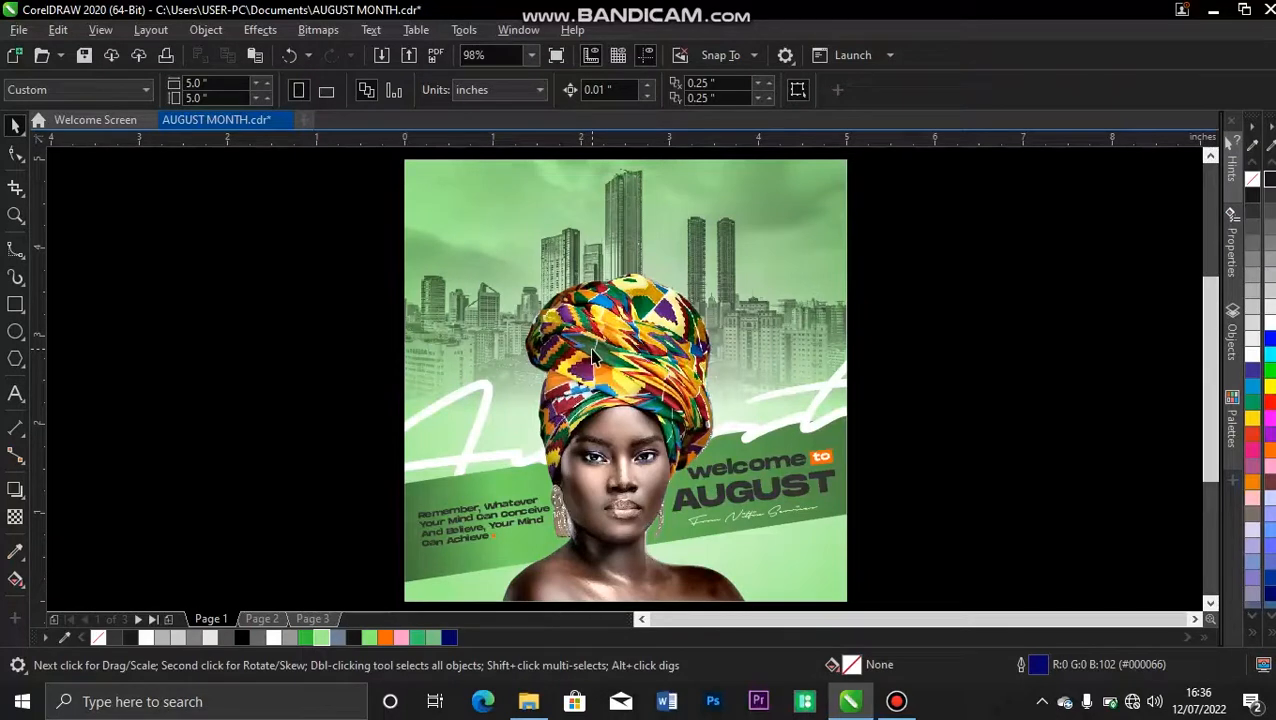
left_click(275, 619)
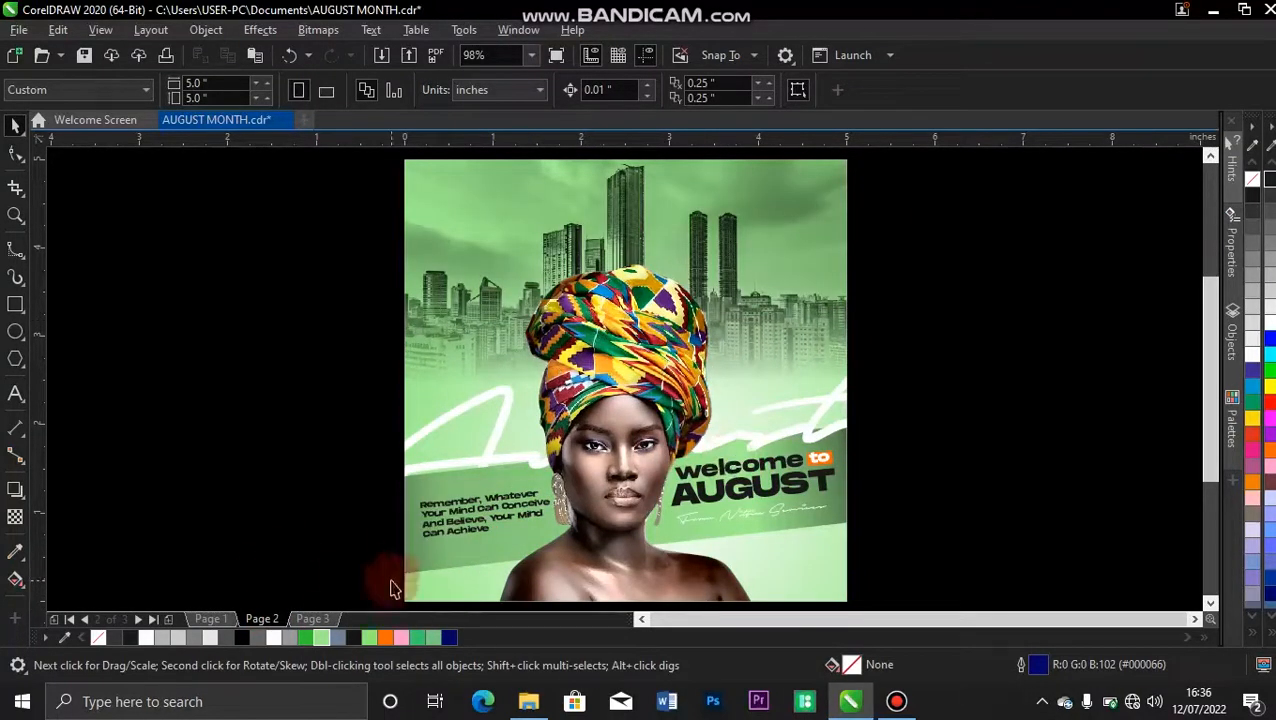
left_click(321, 618)
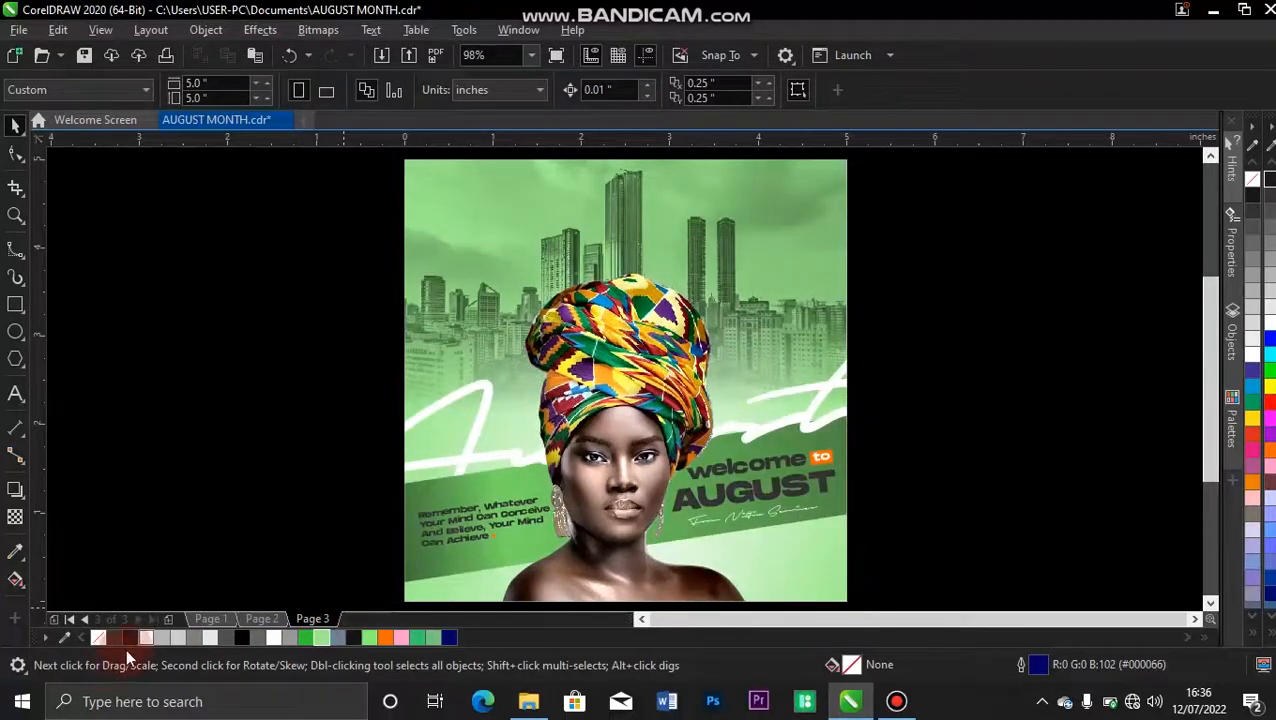
left_click(210, 619)
left_click(264, 619)
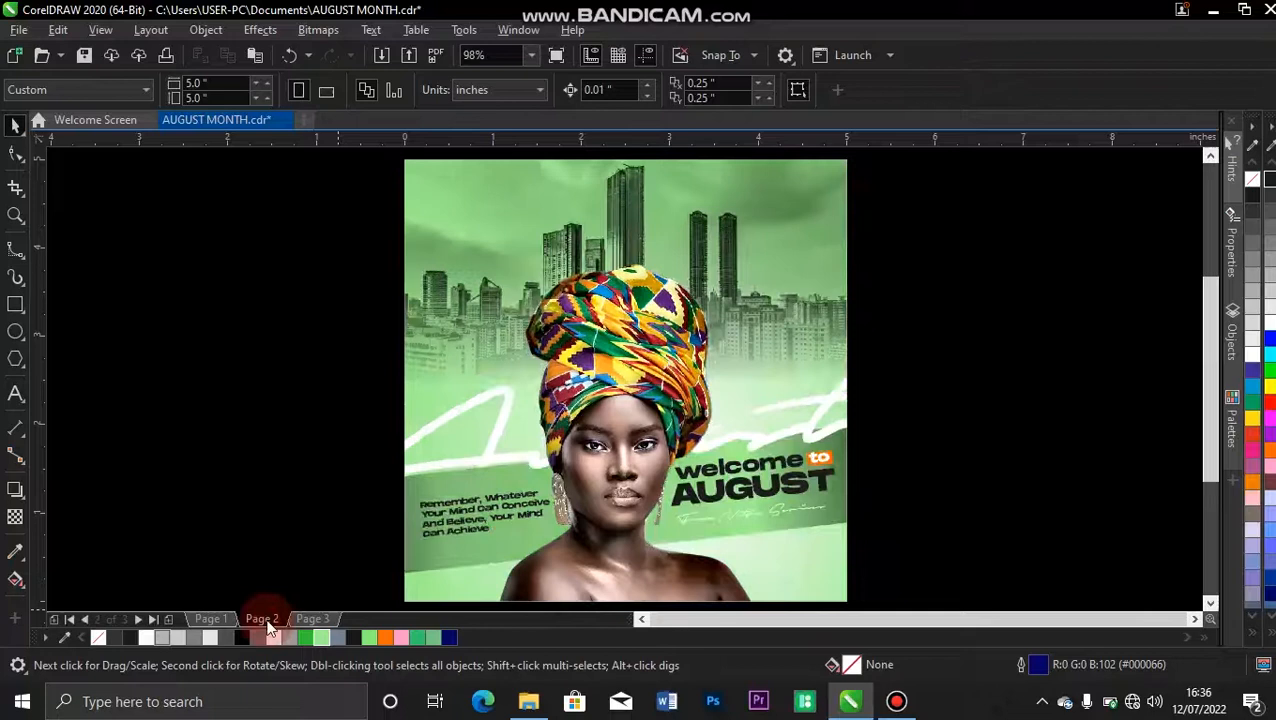